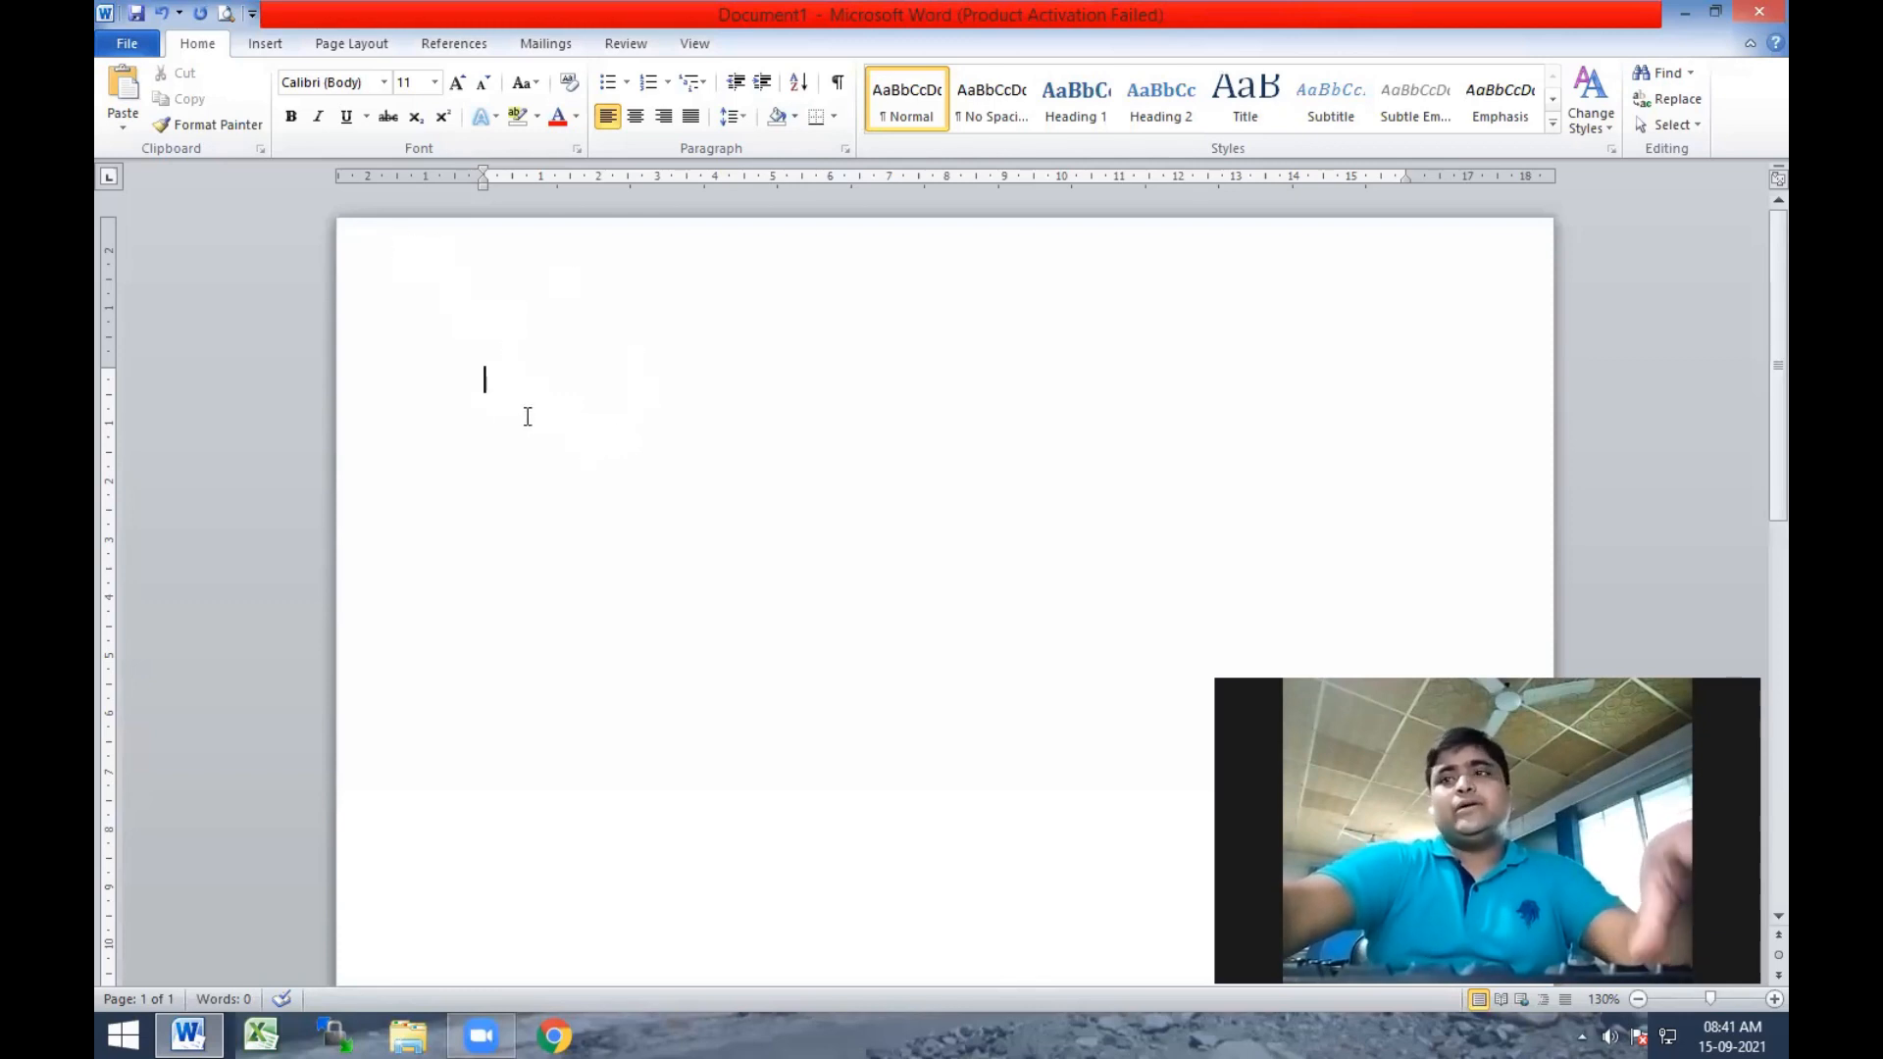
# Set the document's paper size to A4 (21 cm x 29.7 cm).
pyautogui.click(355, 43)
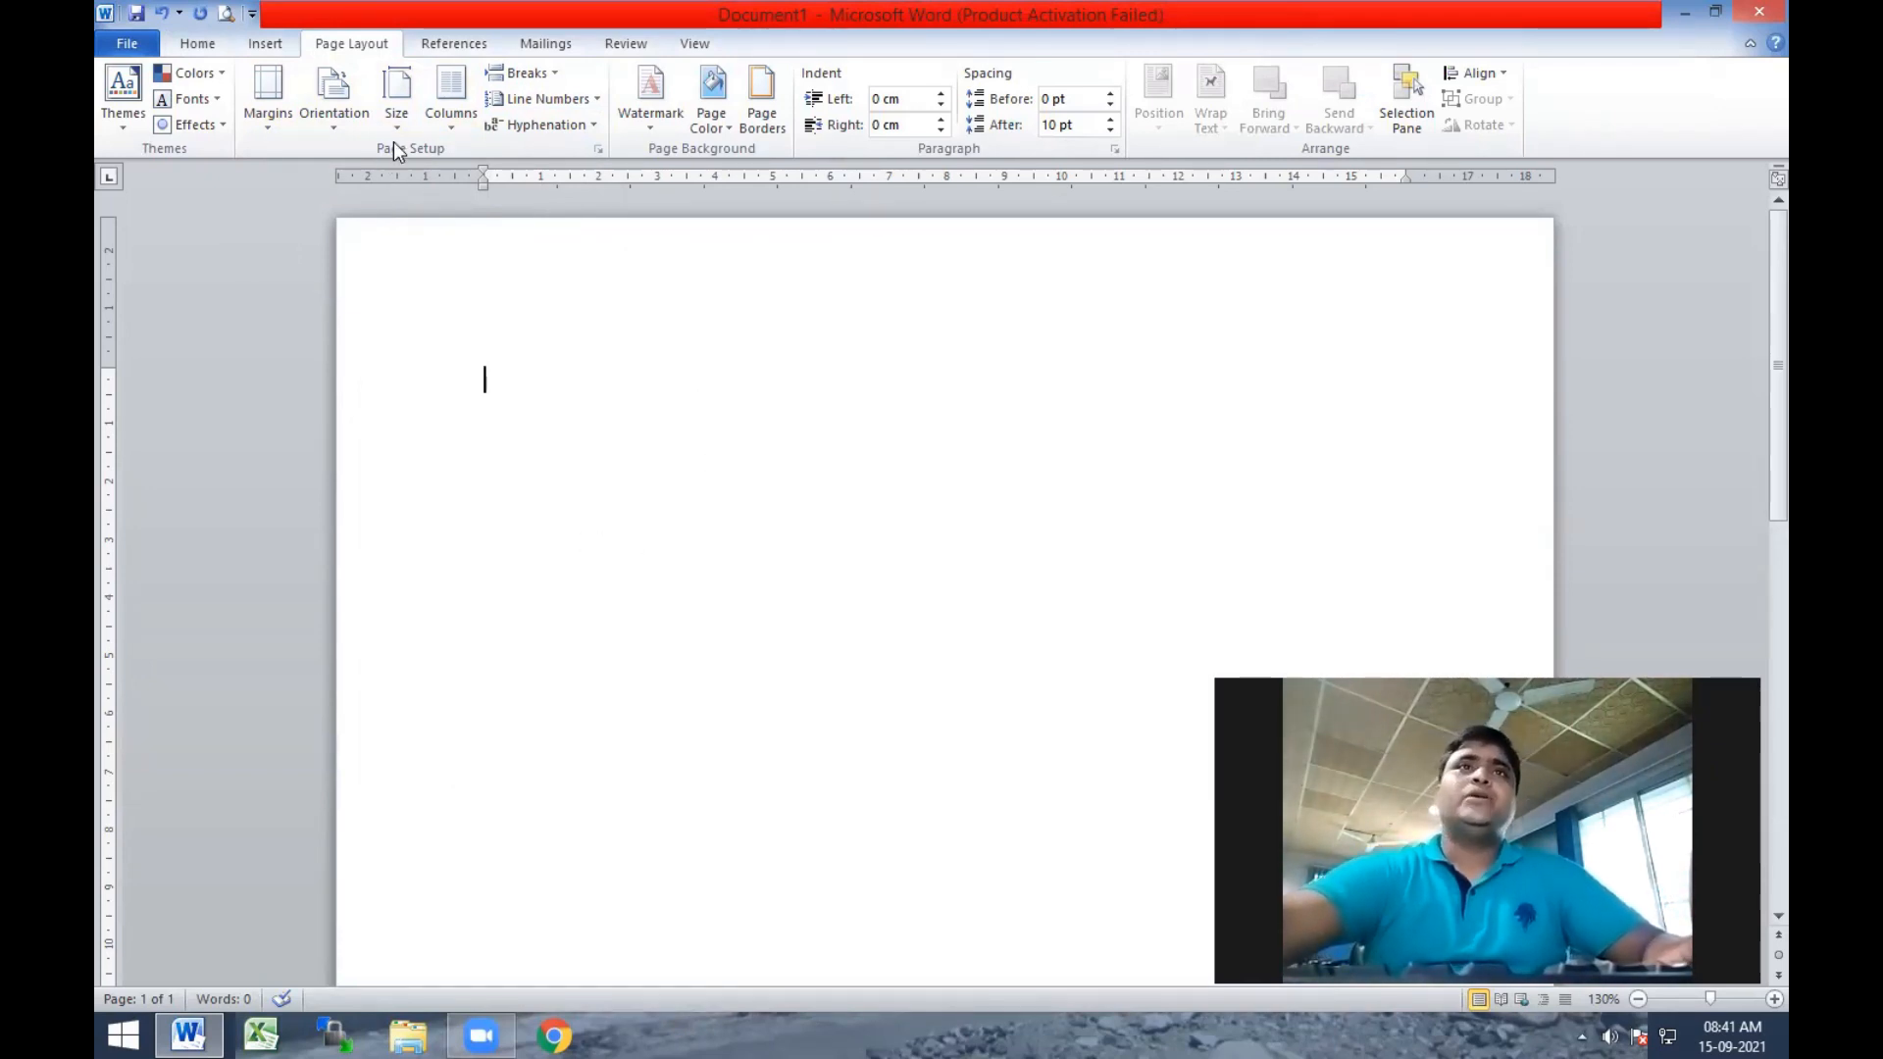
pyautogui.click(394, 113)
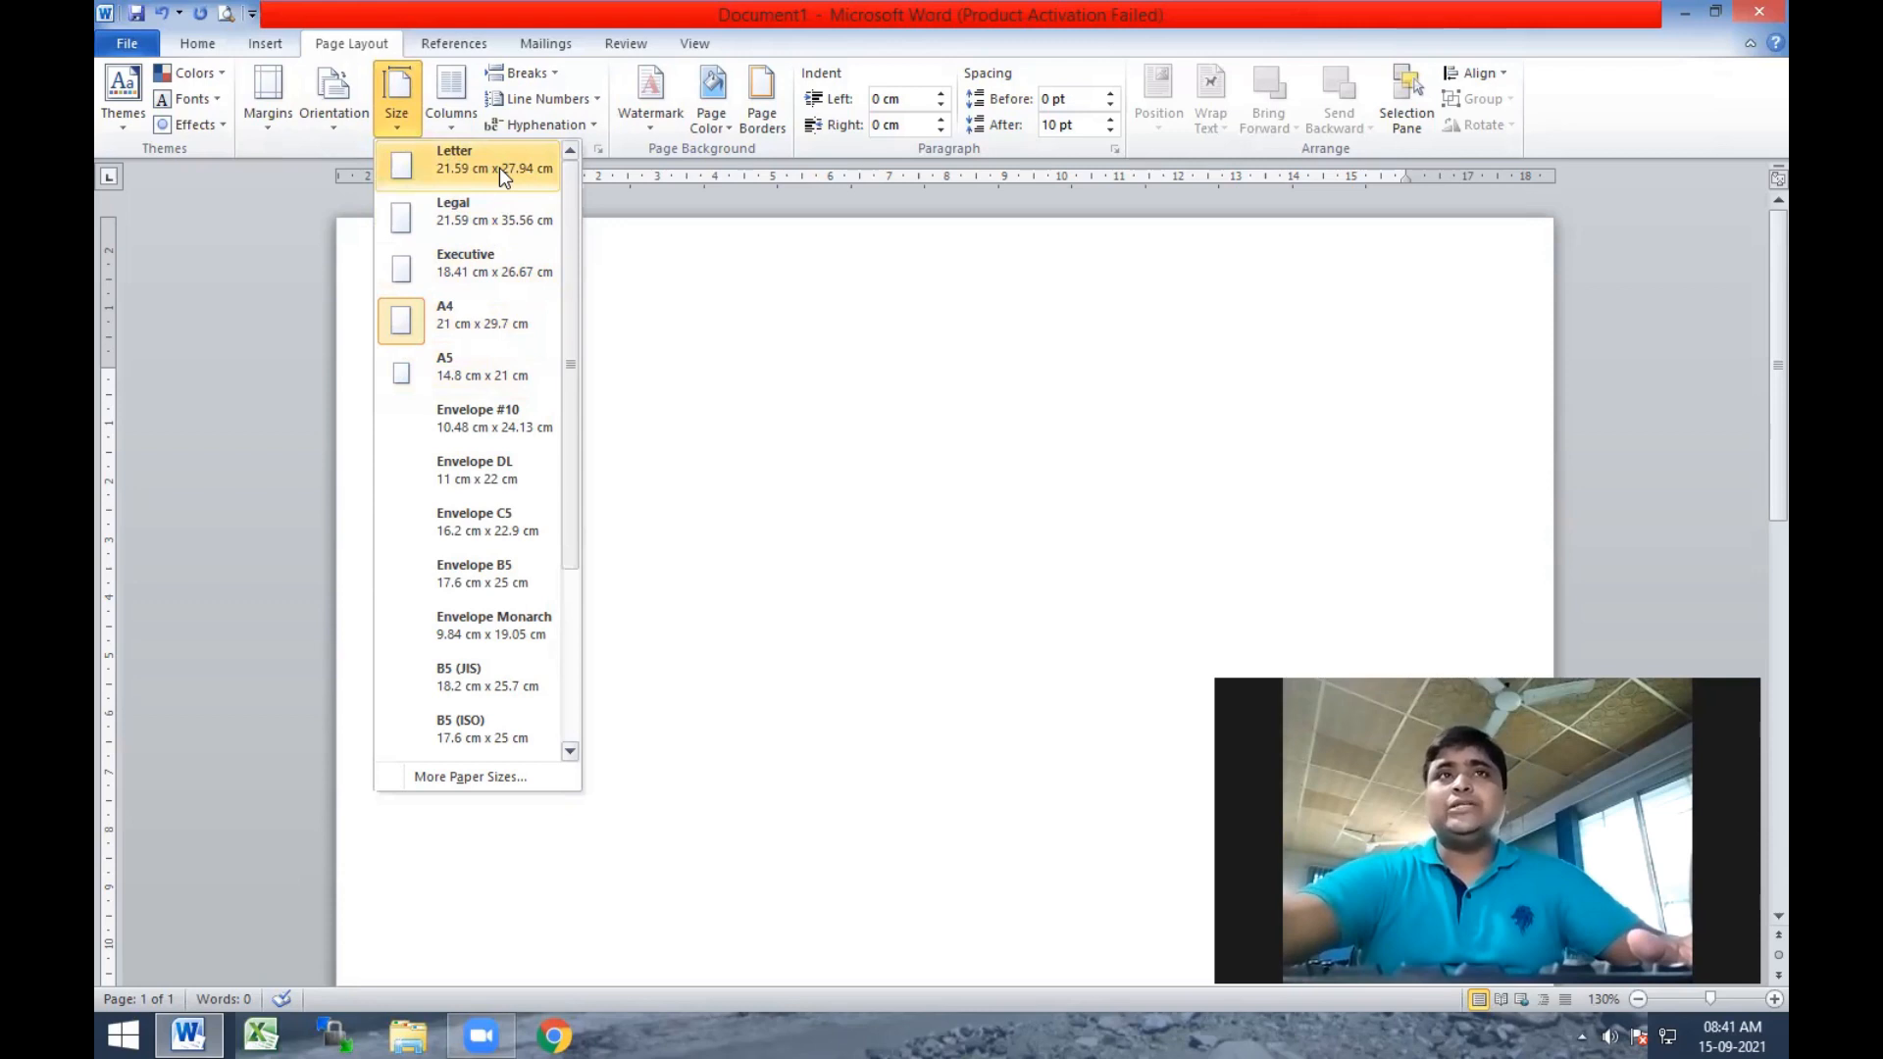
pyautogui.scroll(-3, 500, 359)
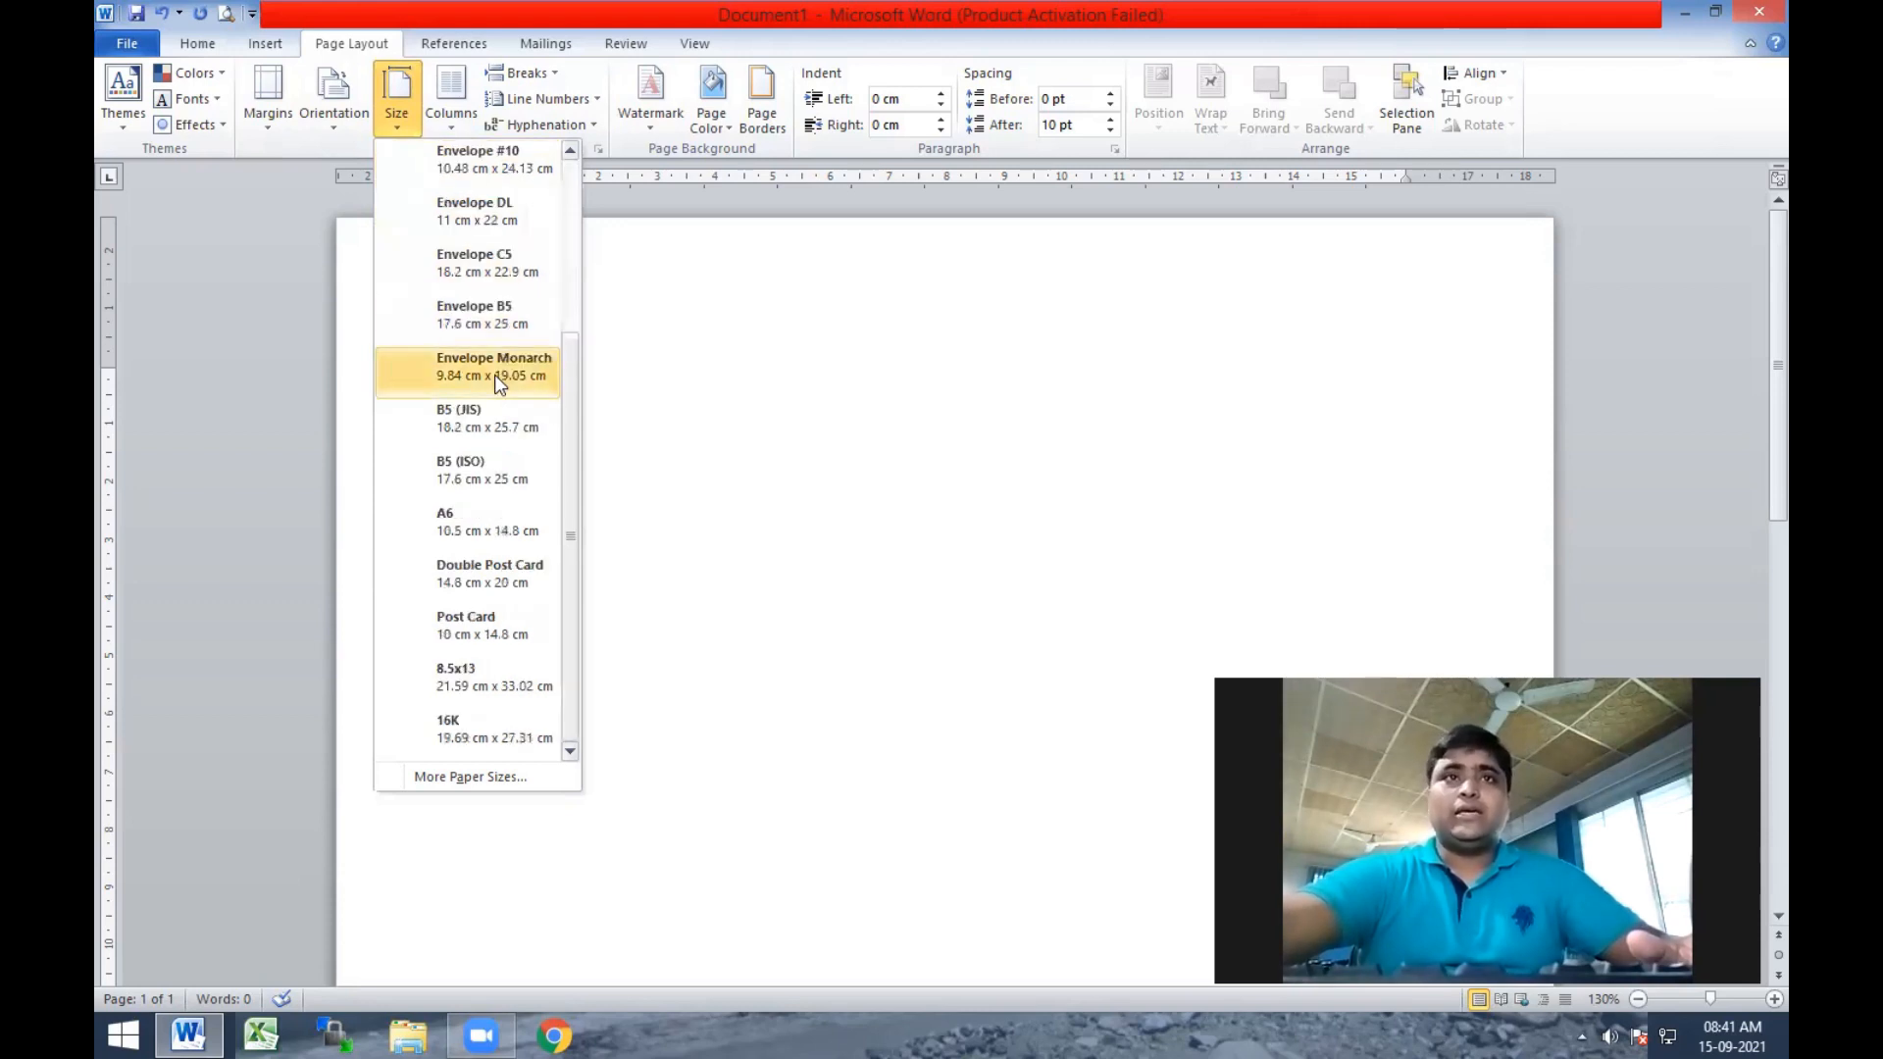
pyautogui.scroll(3, 482, 443)
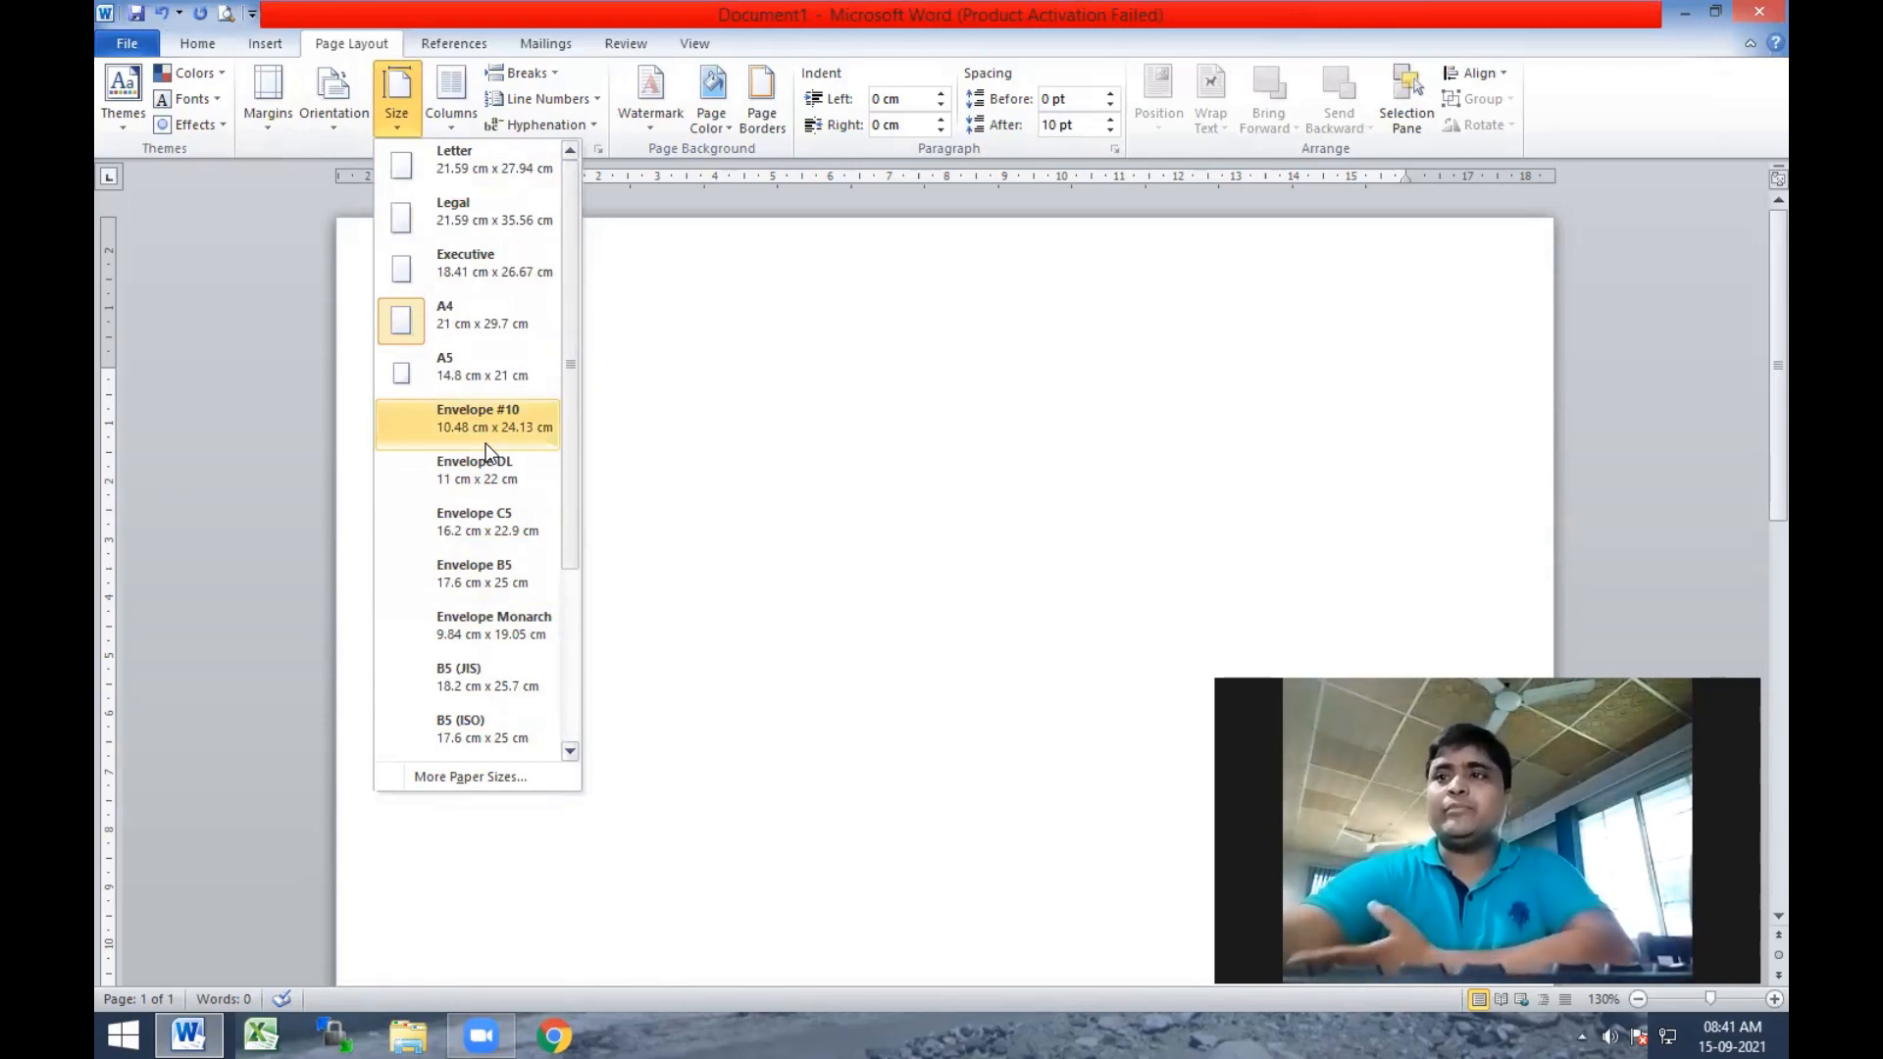
pyautogui.click(435, 324)
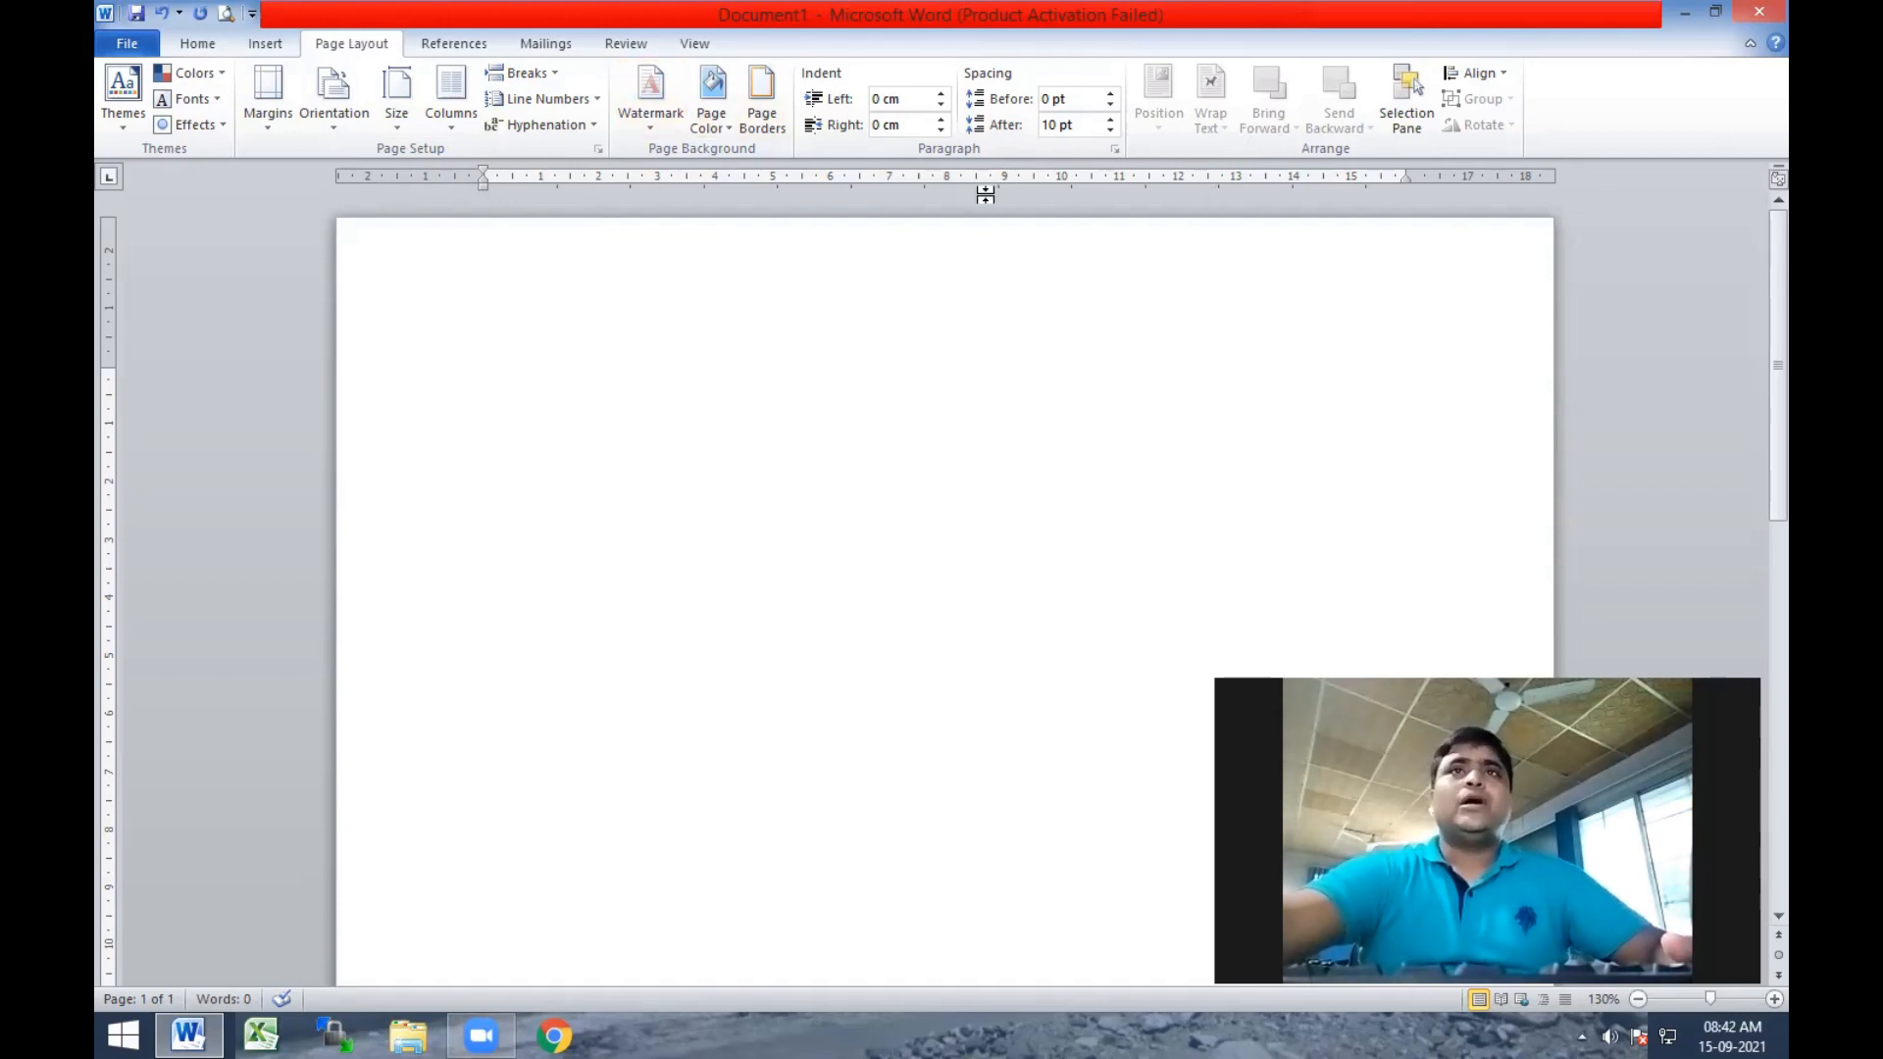
# Hide the ruler and show it again.
pyautogui.click(694, 43)
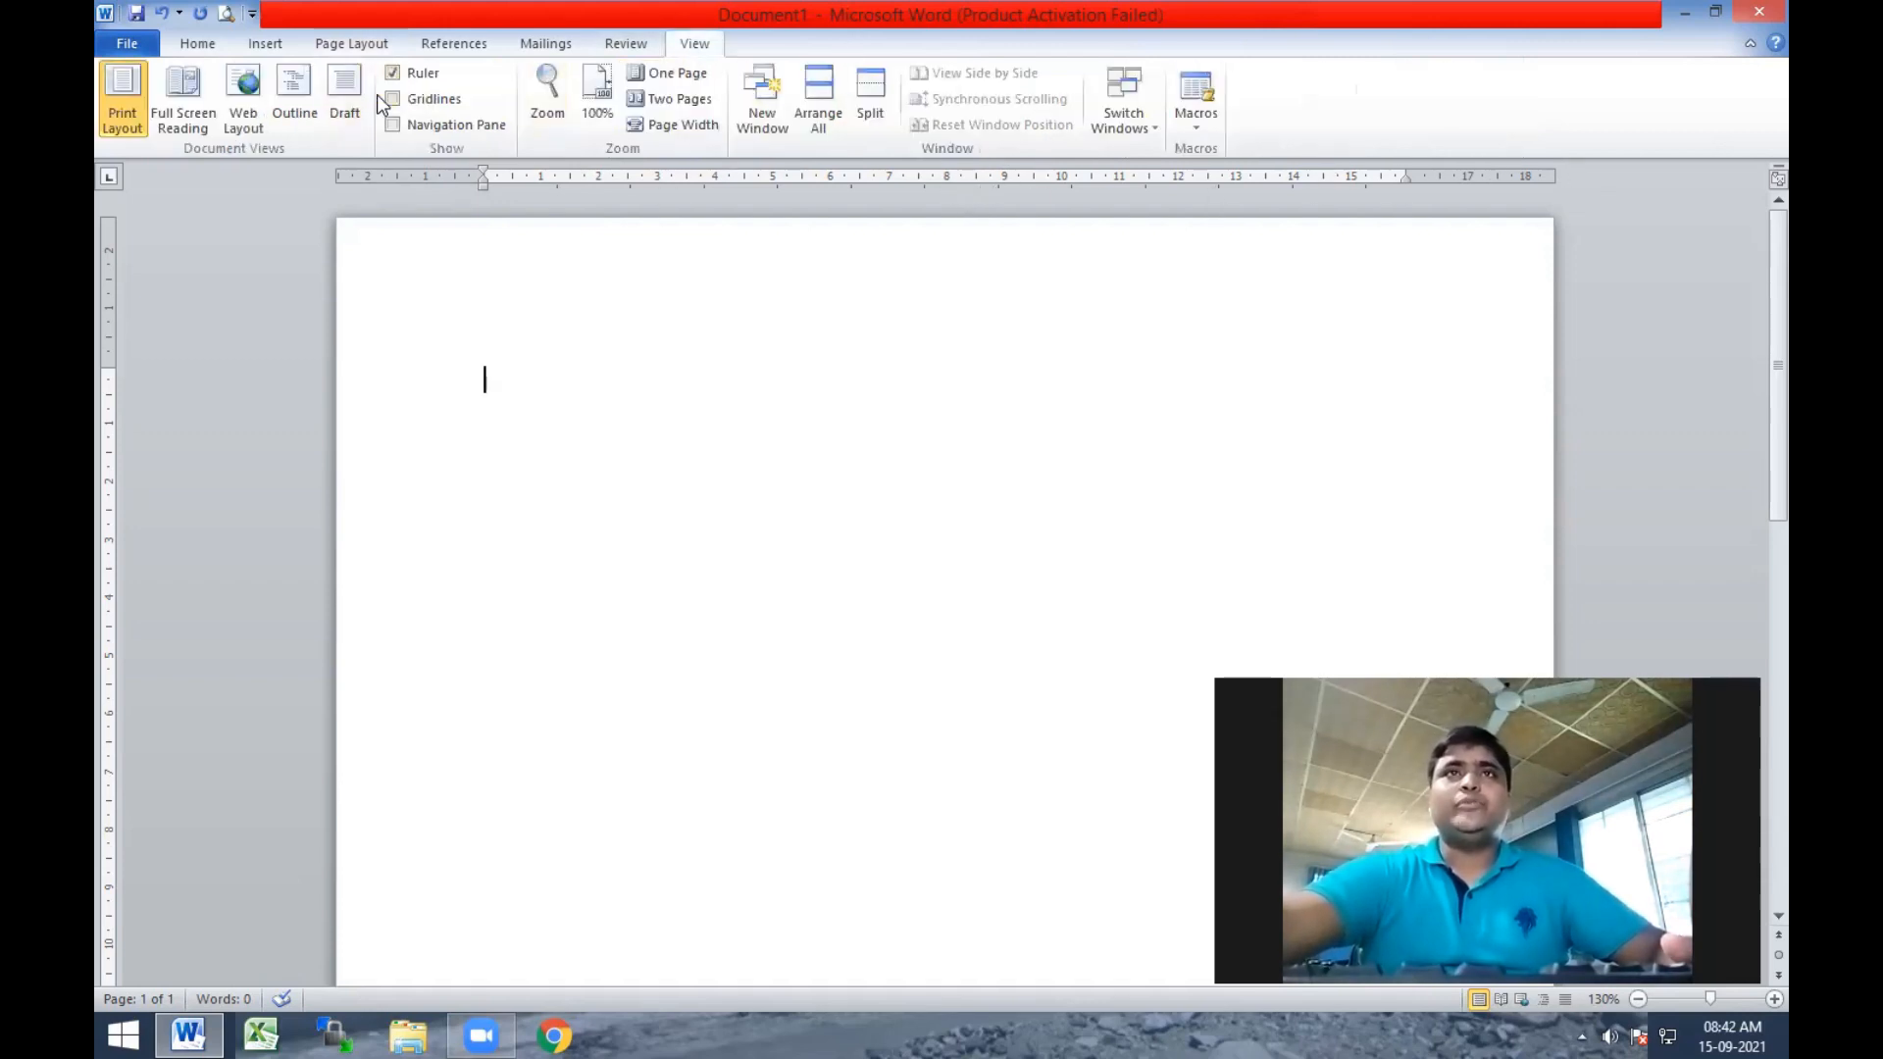
pyautogui.click(390, 72)
pyautogui.click(390, 71)
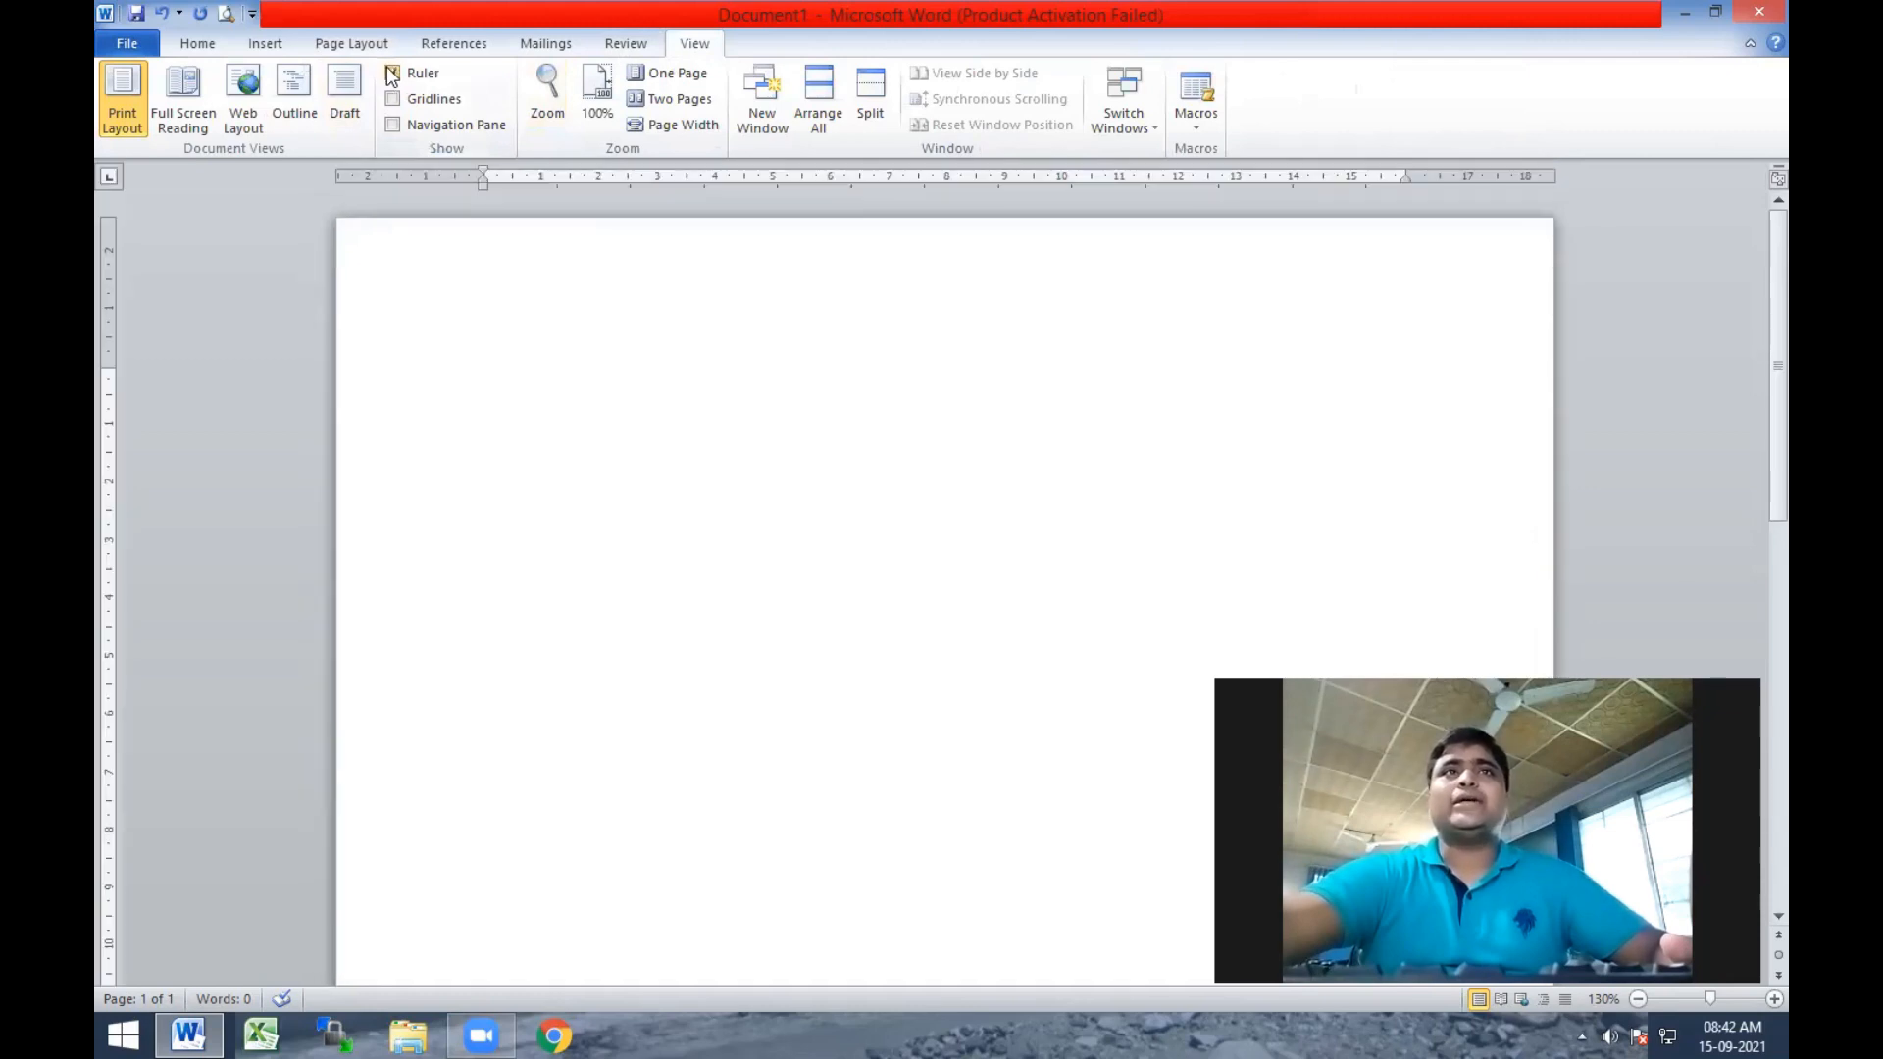
pyautogui.click(199, 43)
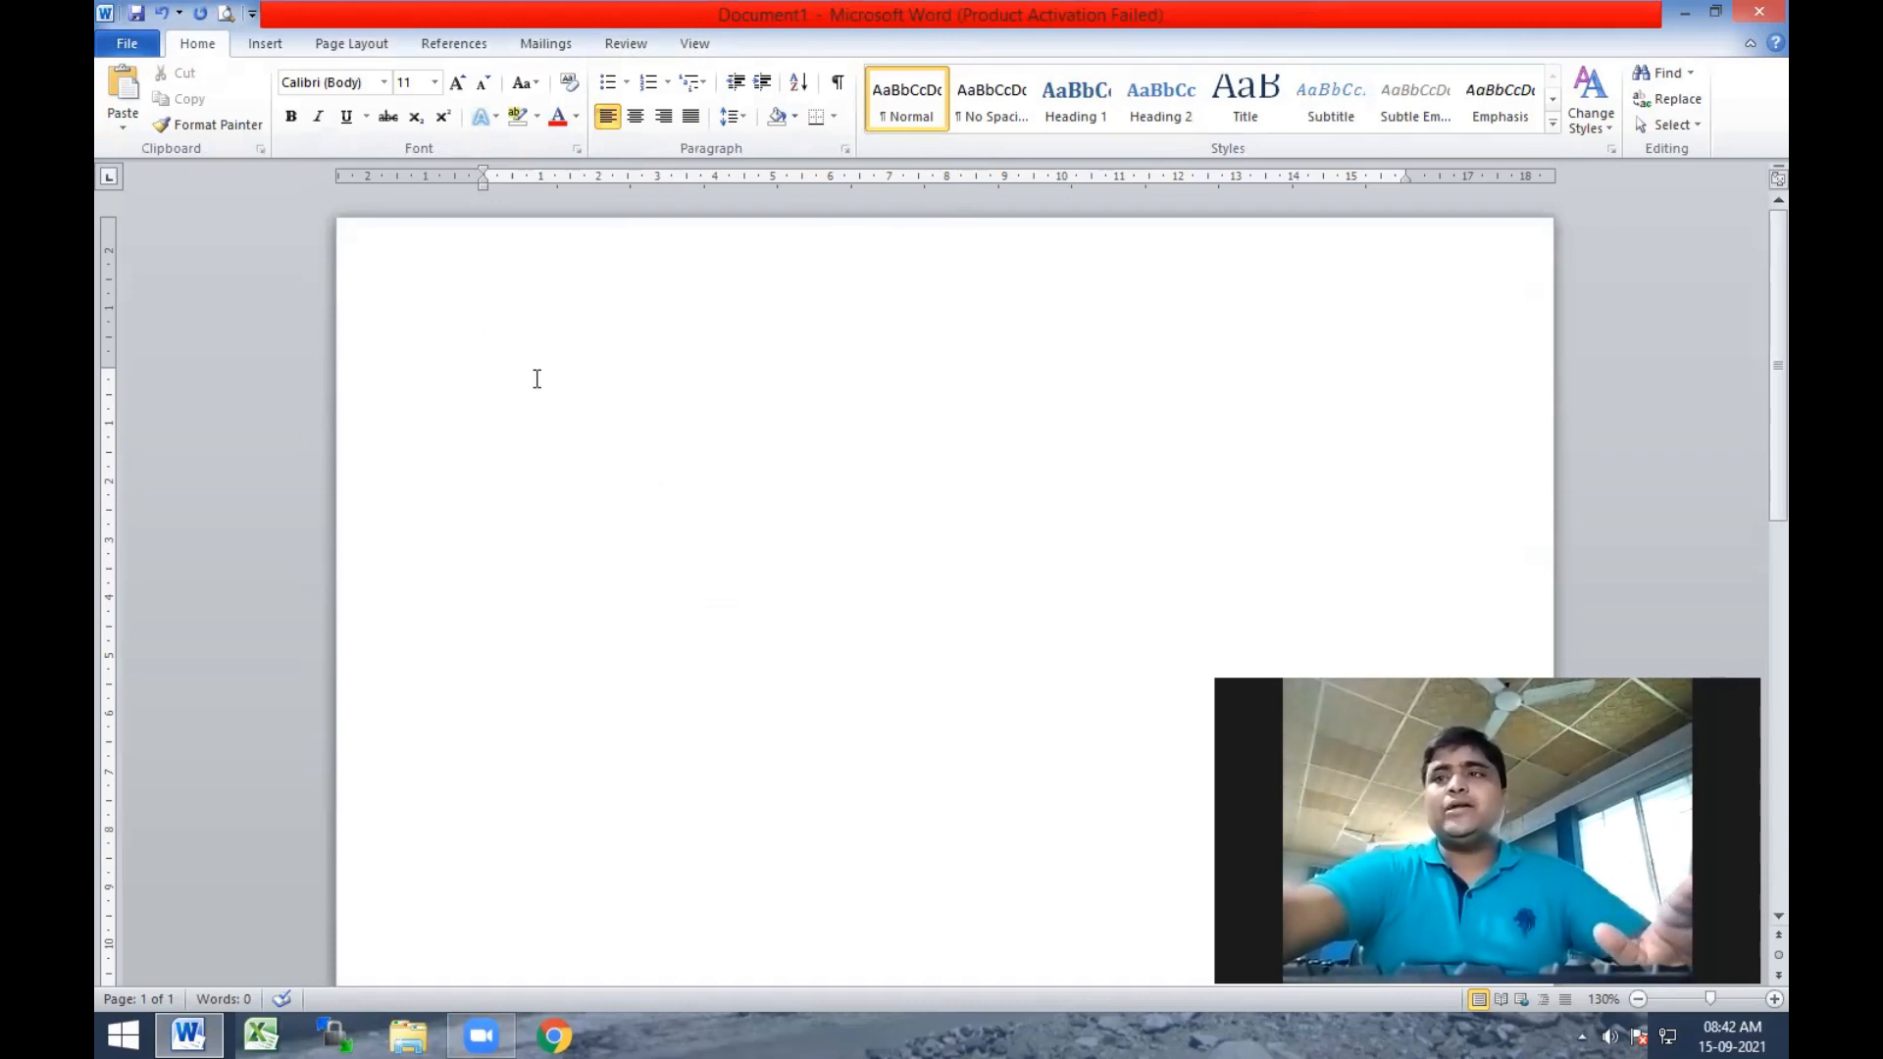
# Set the page orientation to Portrait and apply the Moderate margins preset.
pyautogui.click(353, 43)
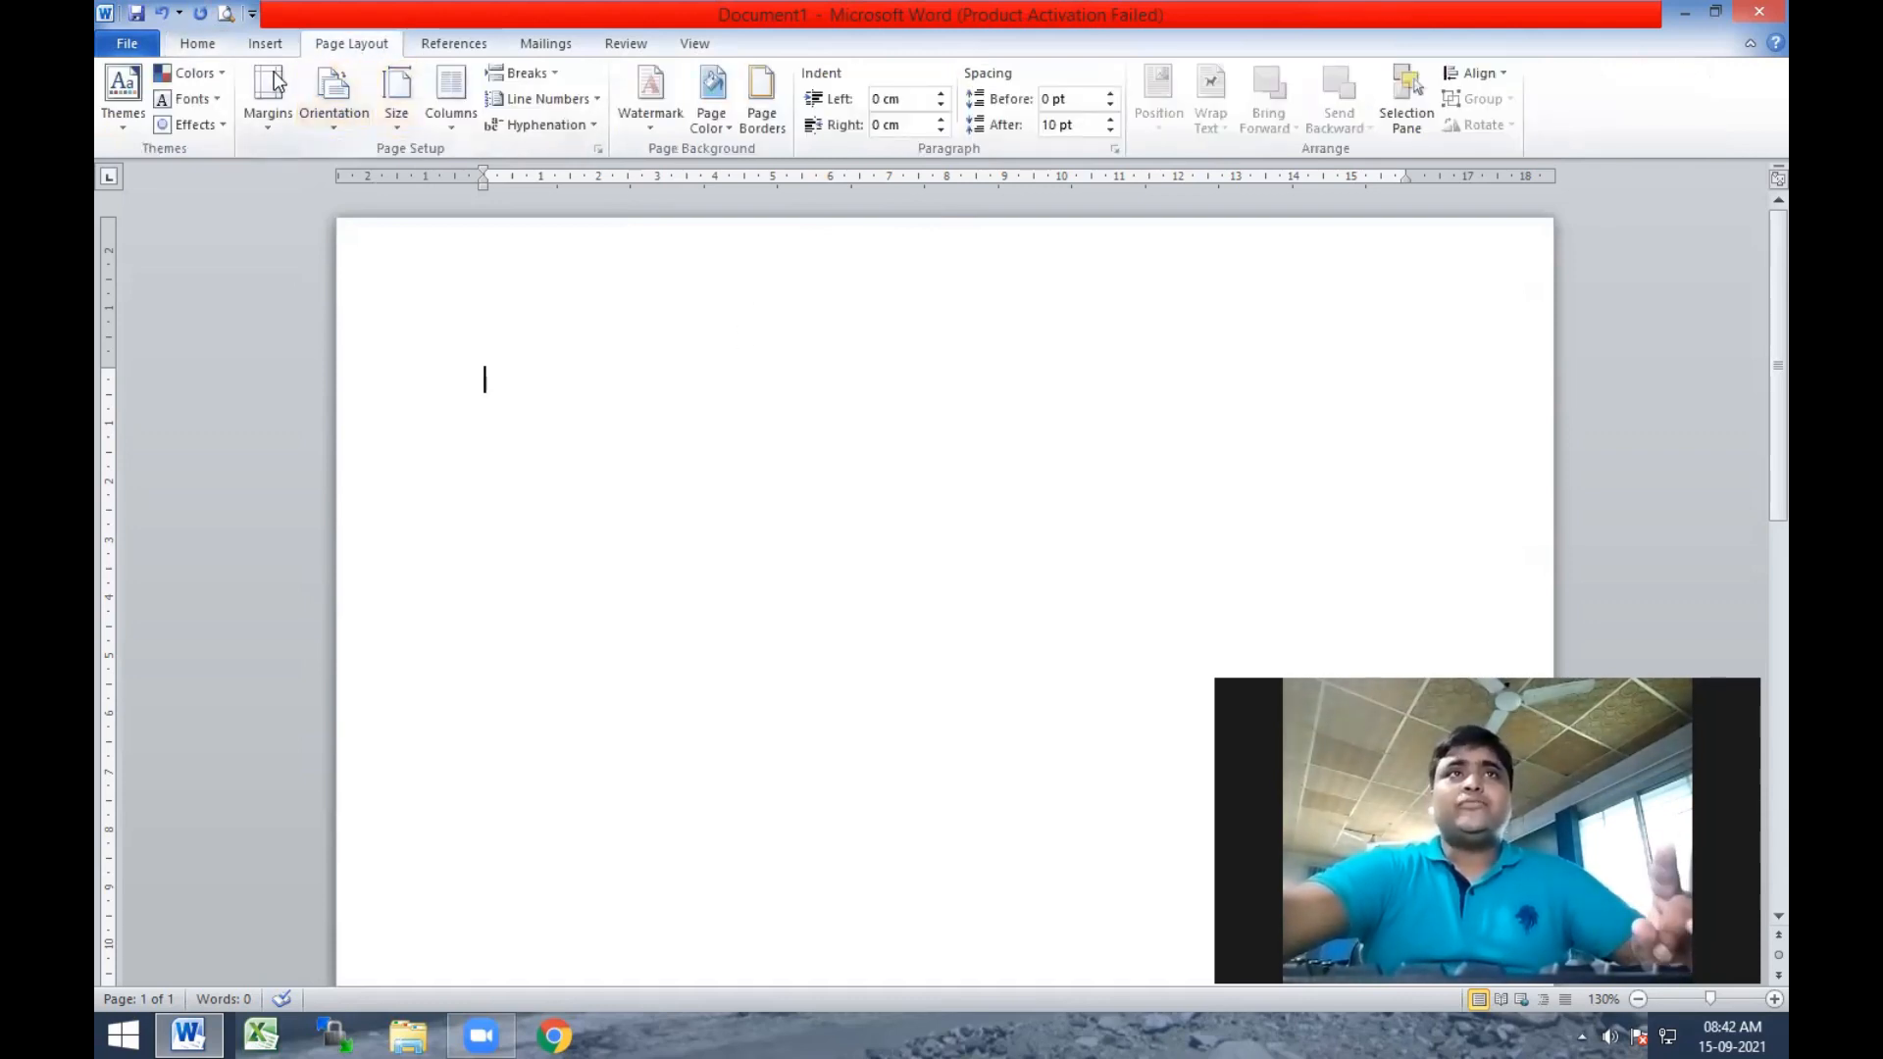
pyautogui.click(338, 137)
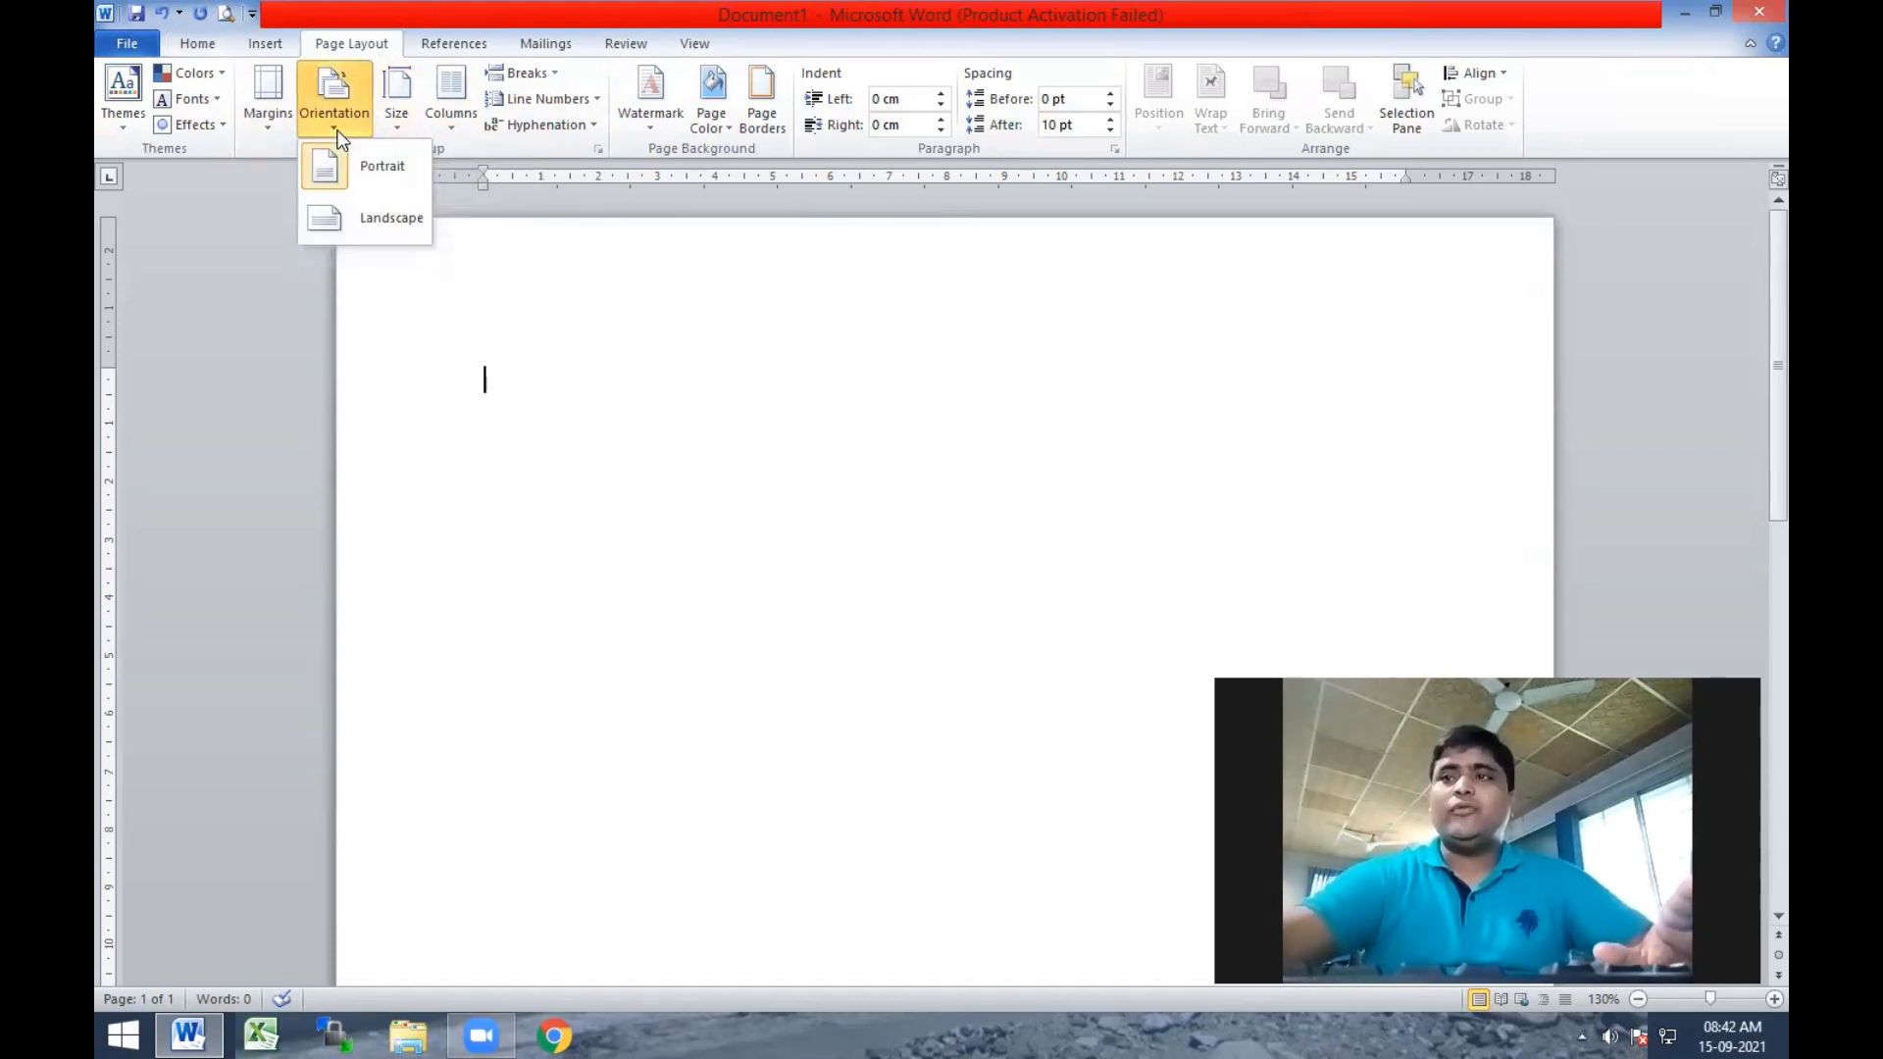
pyautogui.click(392, 174)
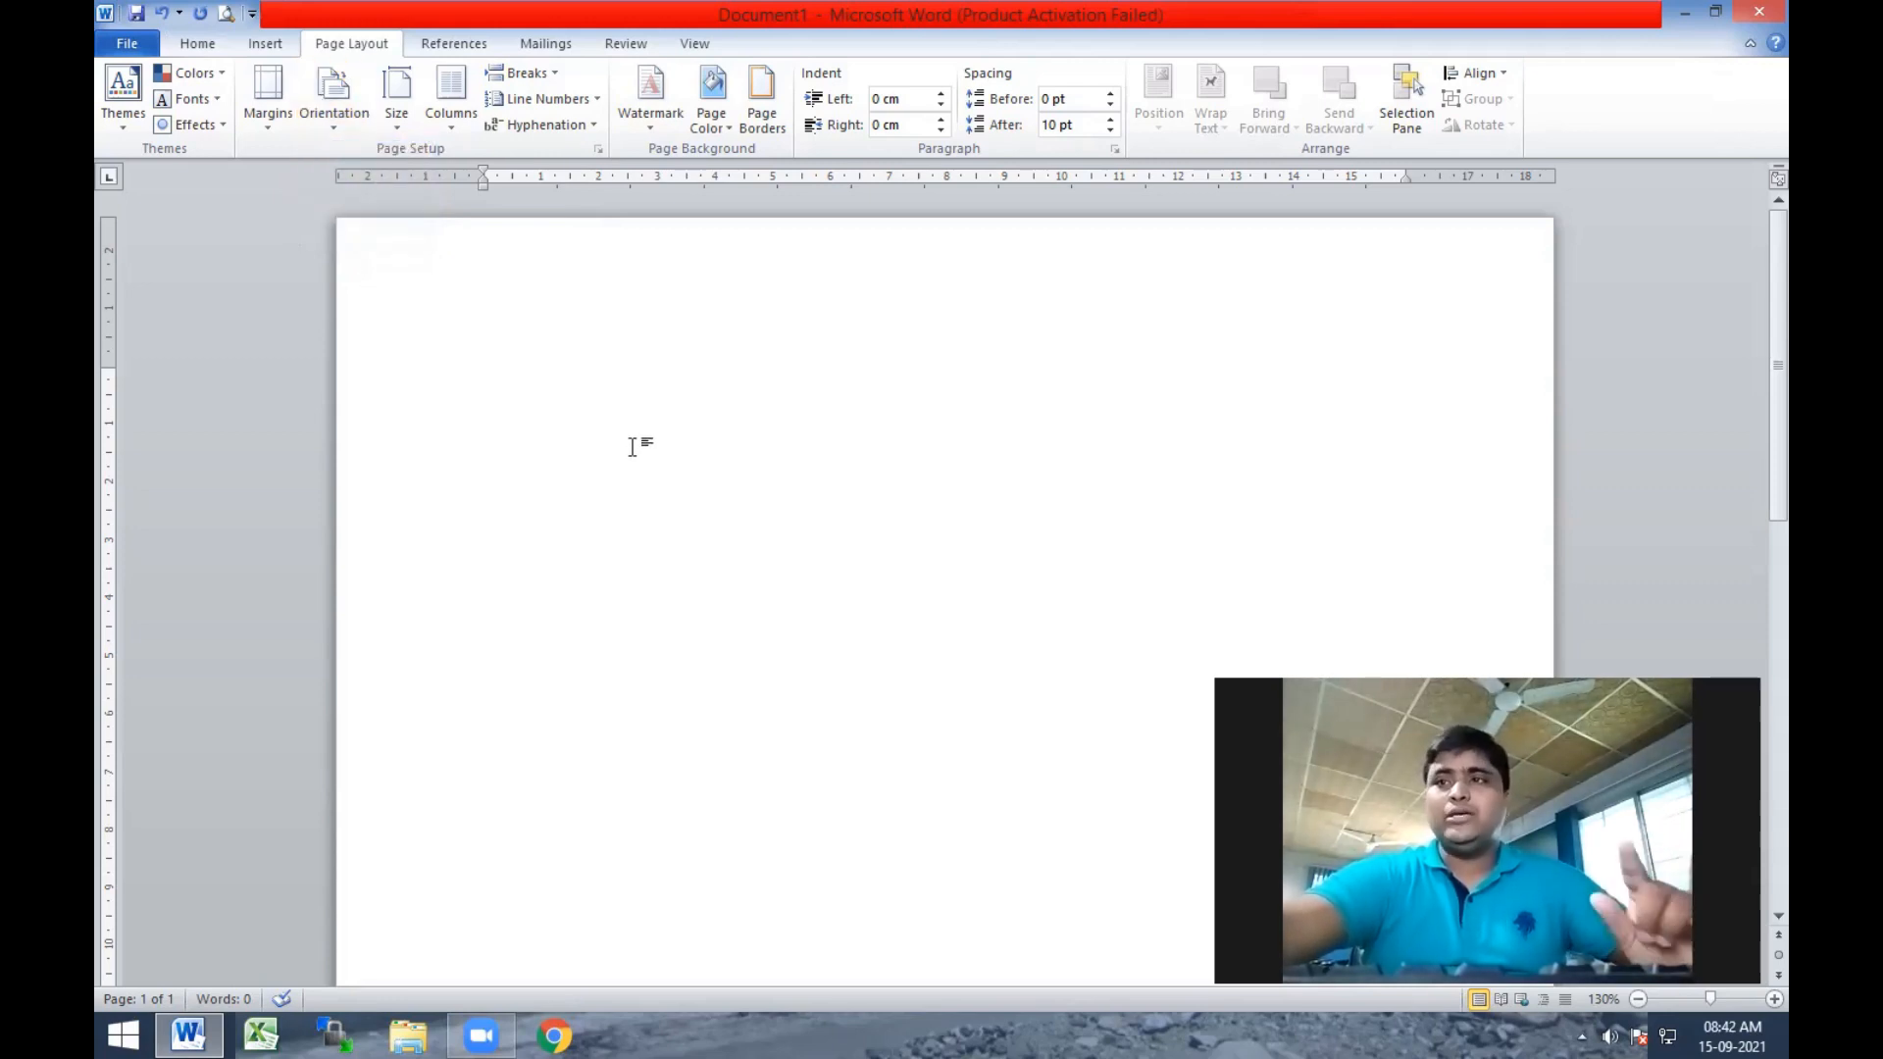
pyautogui.click(274, 122)
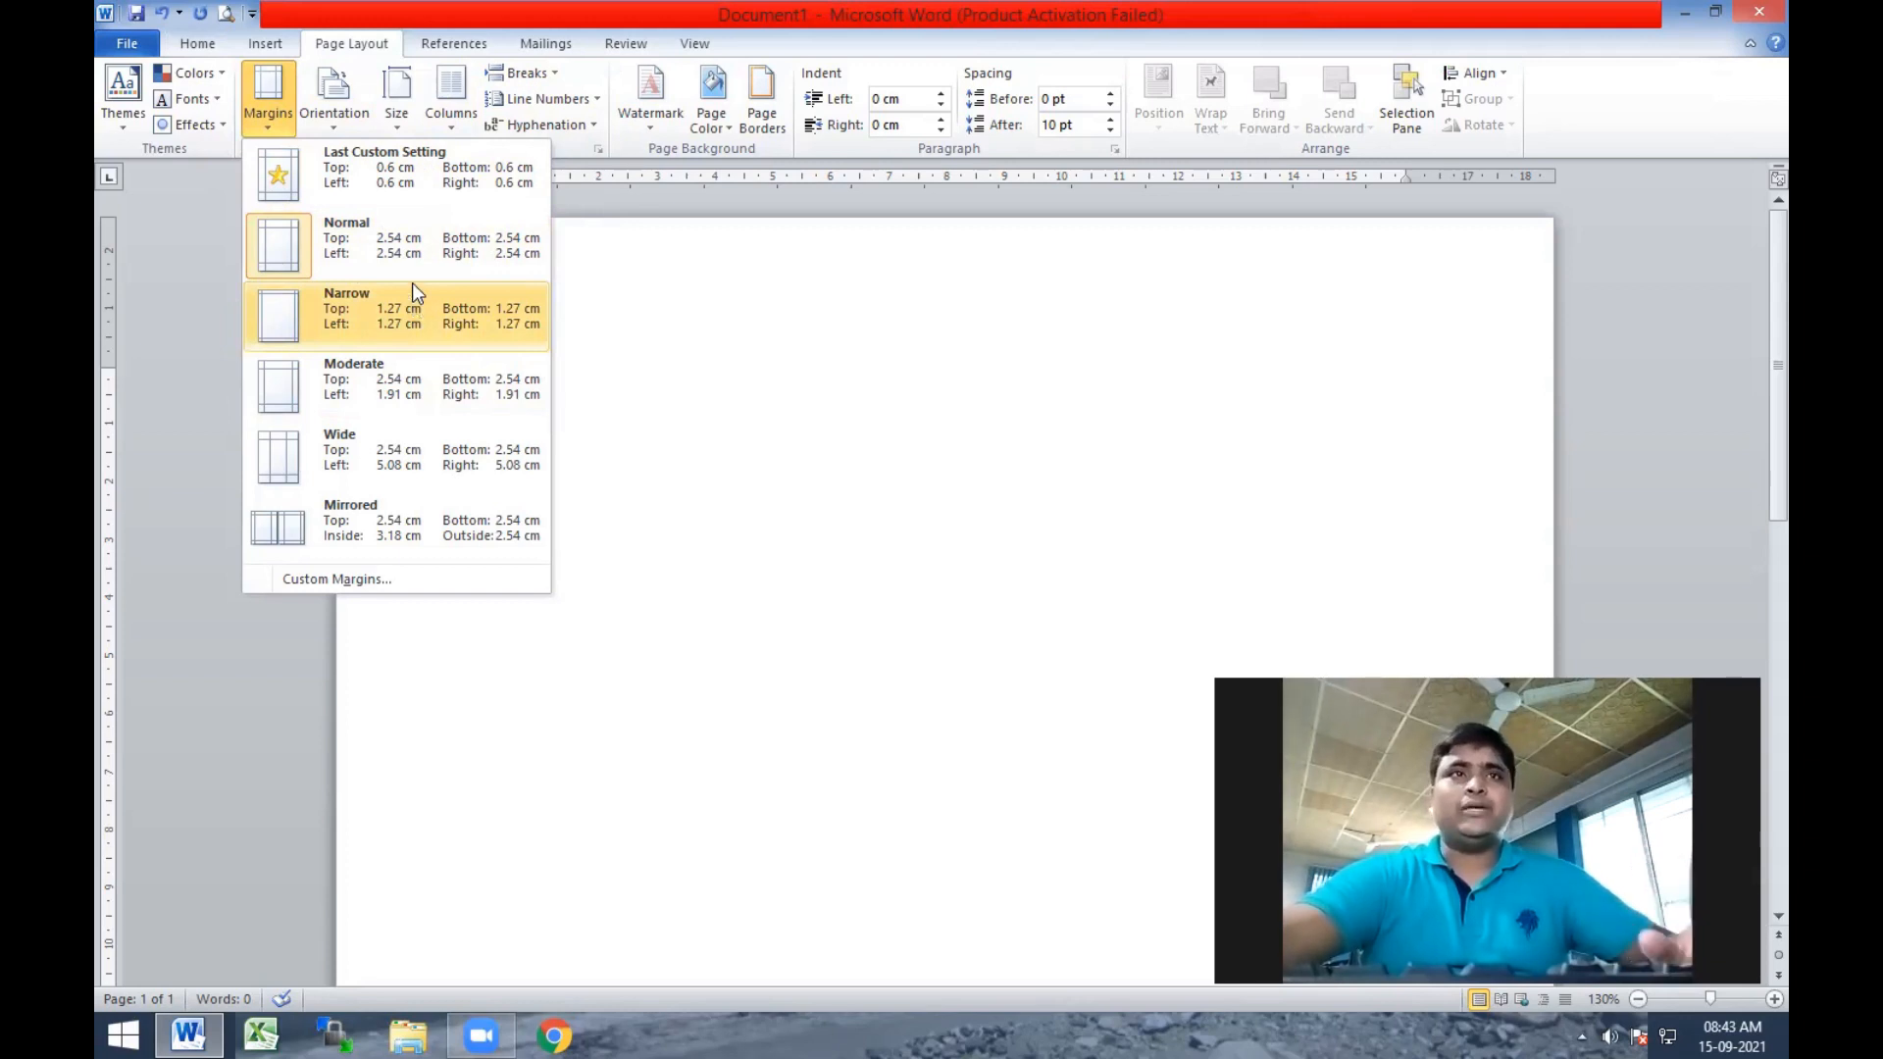
pyautogui.click(380, 387)
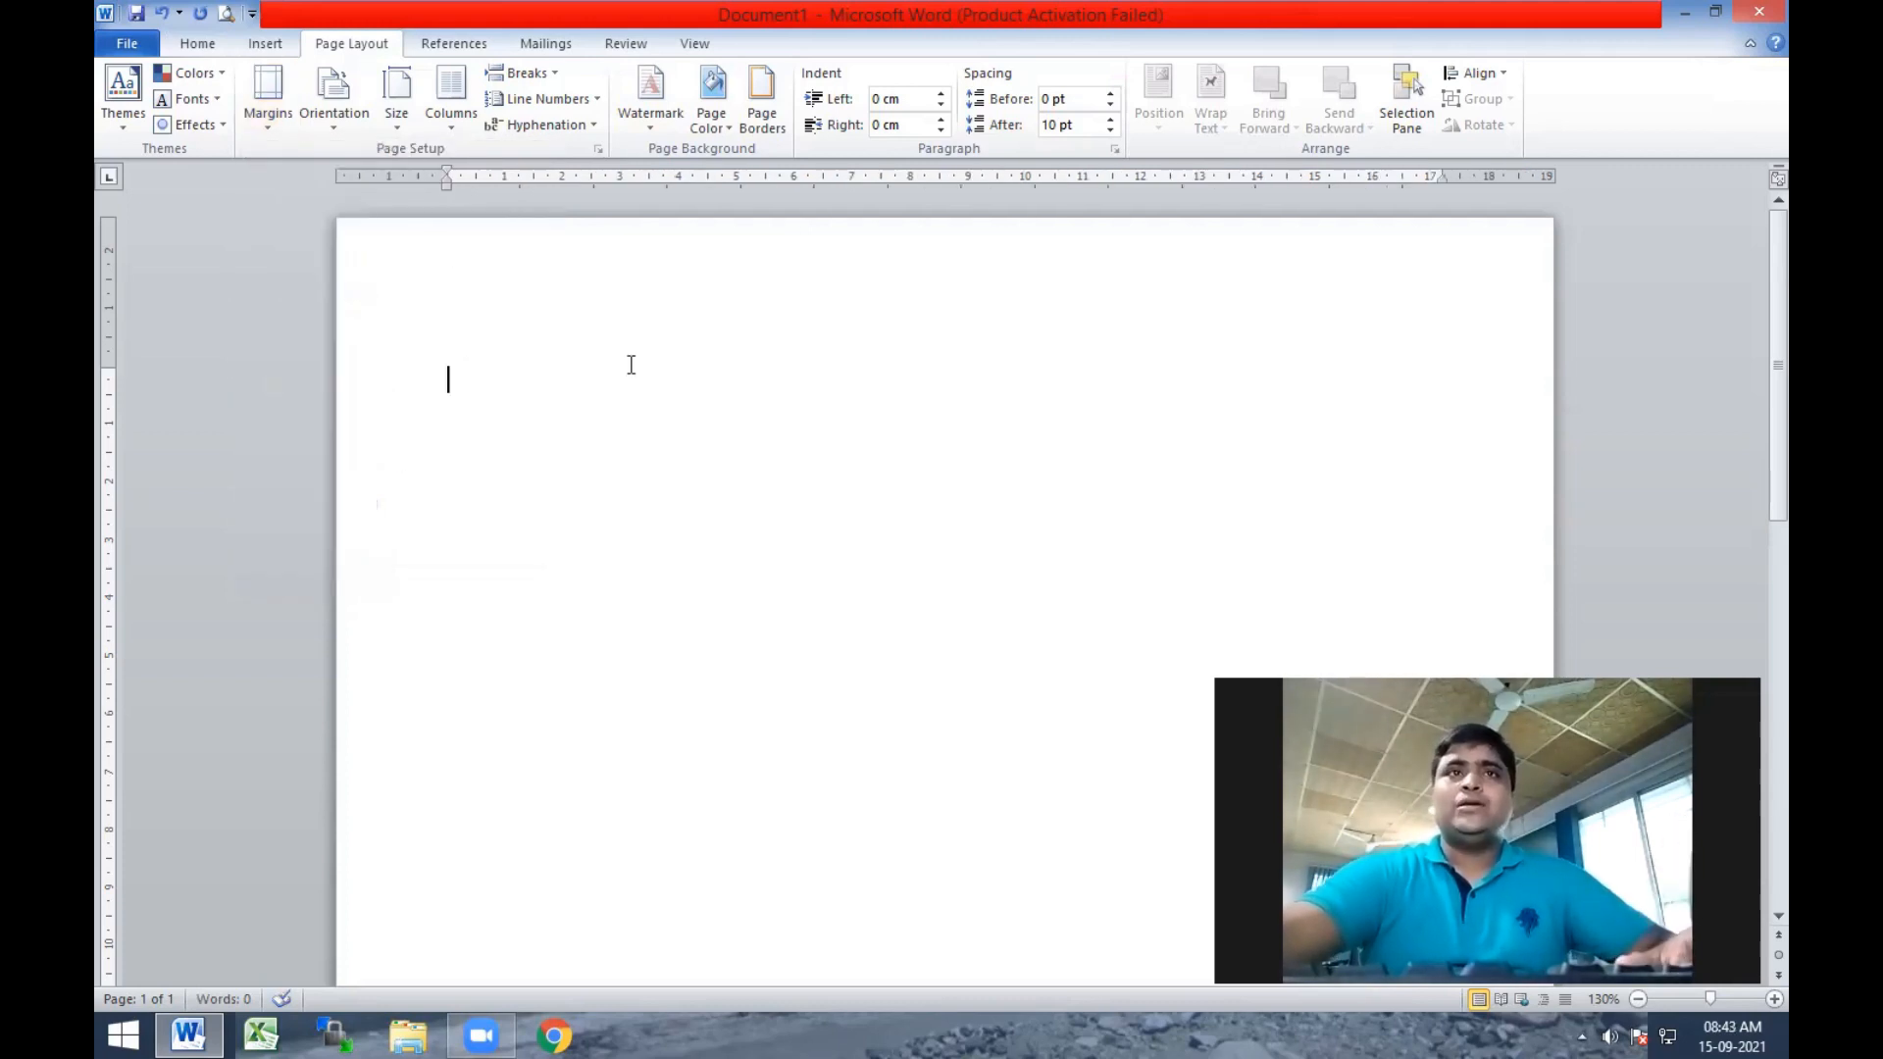
# Fill the blank page with sample paragraphs using the =rand() text generator.
pyautogui.write('=')
pyautogui.press('BackSpace')
pyautogui.write('=rand')
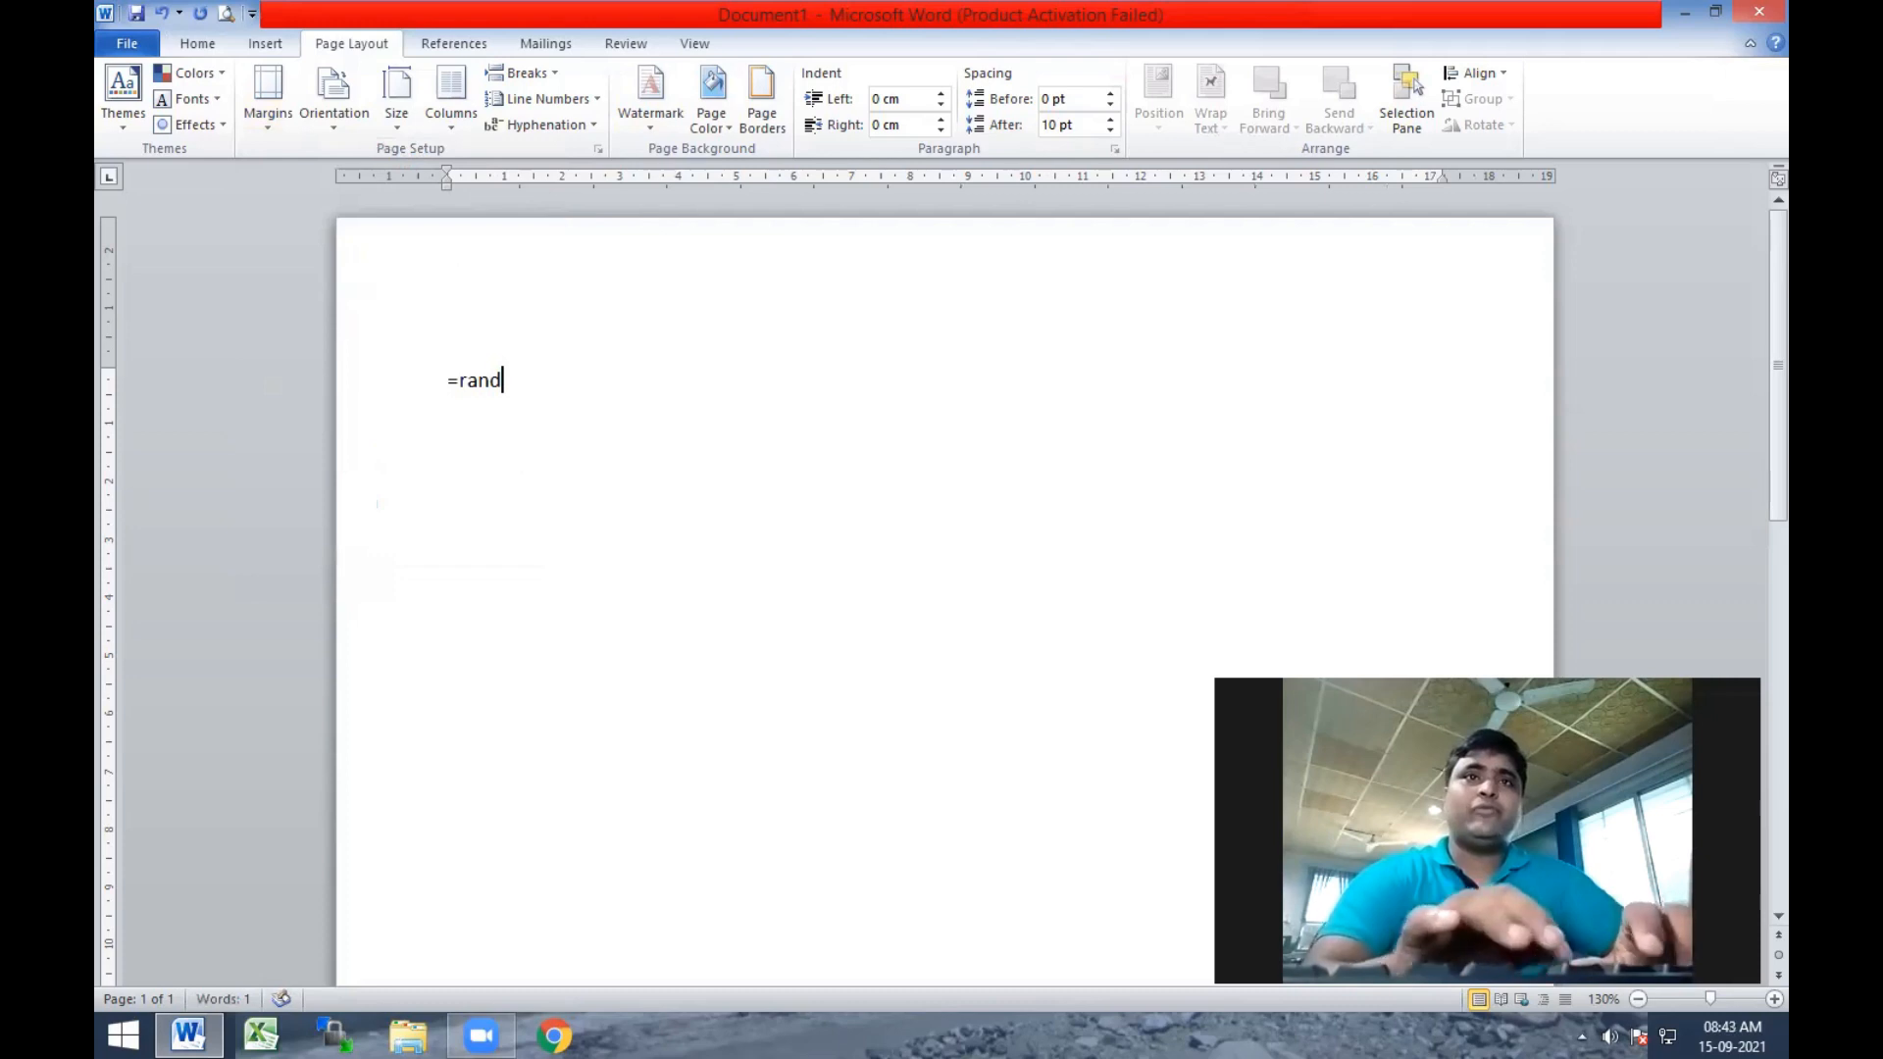
pyautogui.write('()')
pyautogui.press('Return')
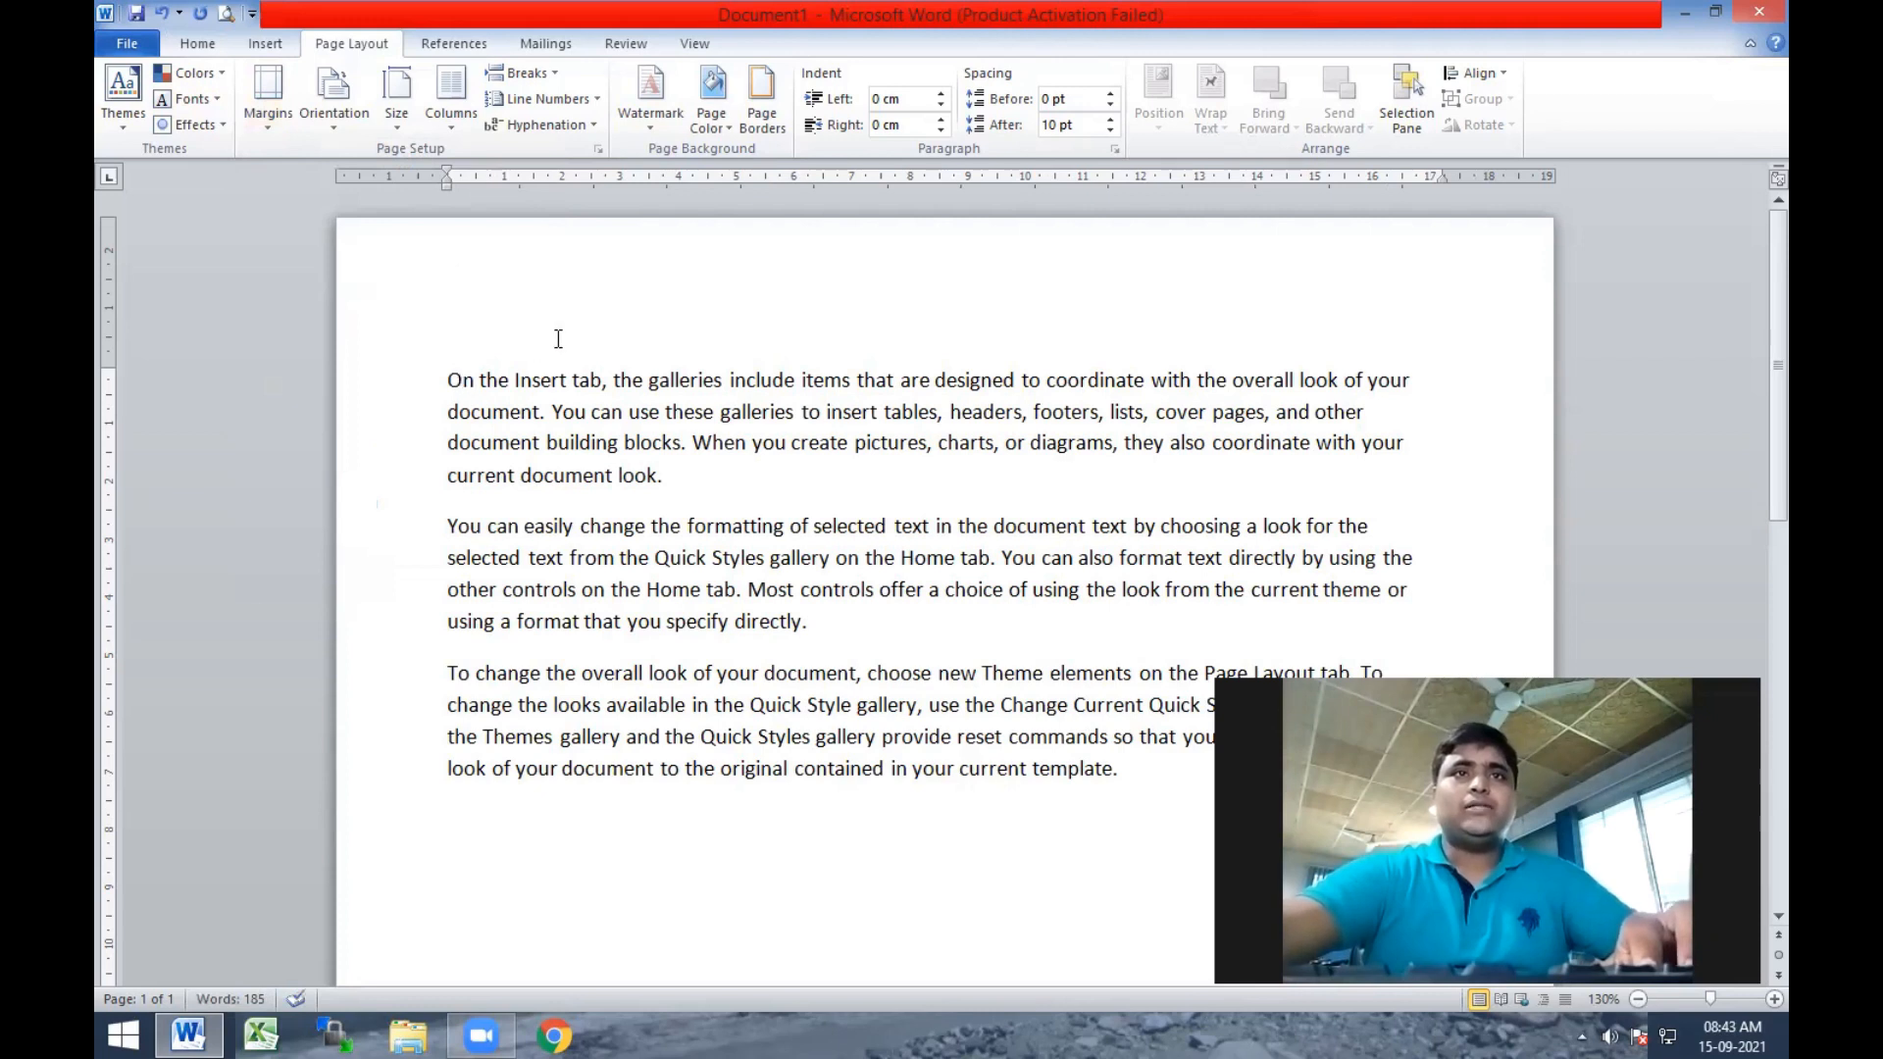
# Add a new line reading "Heading1" above the first sample paragraph.
pyautogui.click(463, 379)
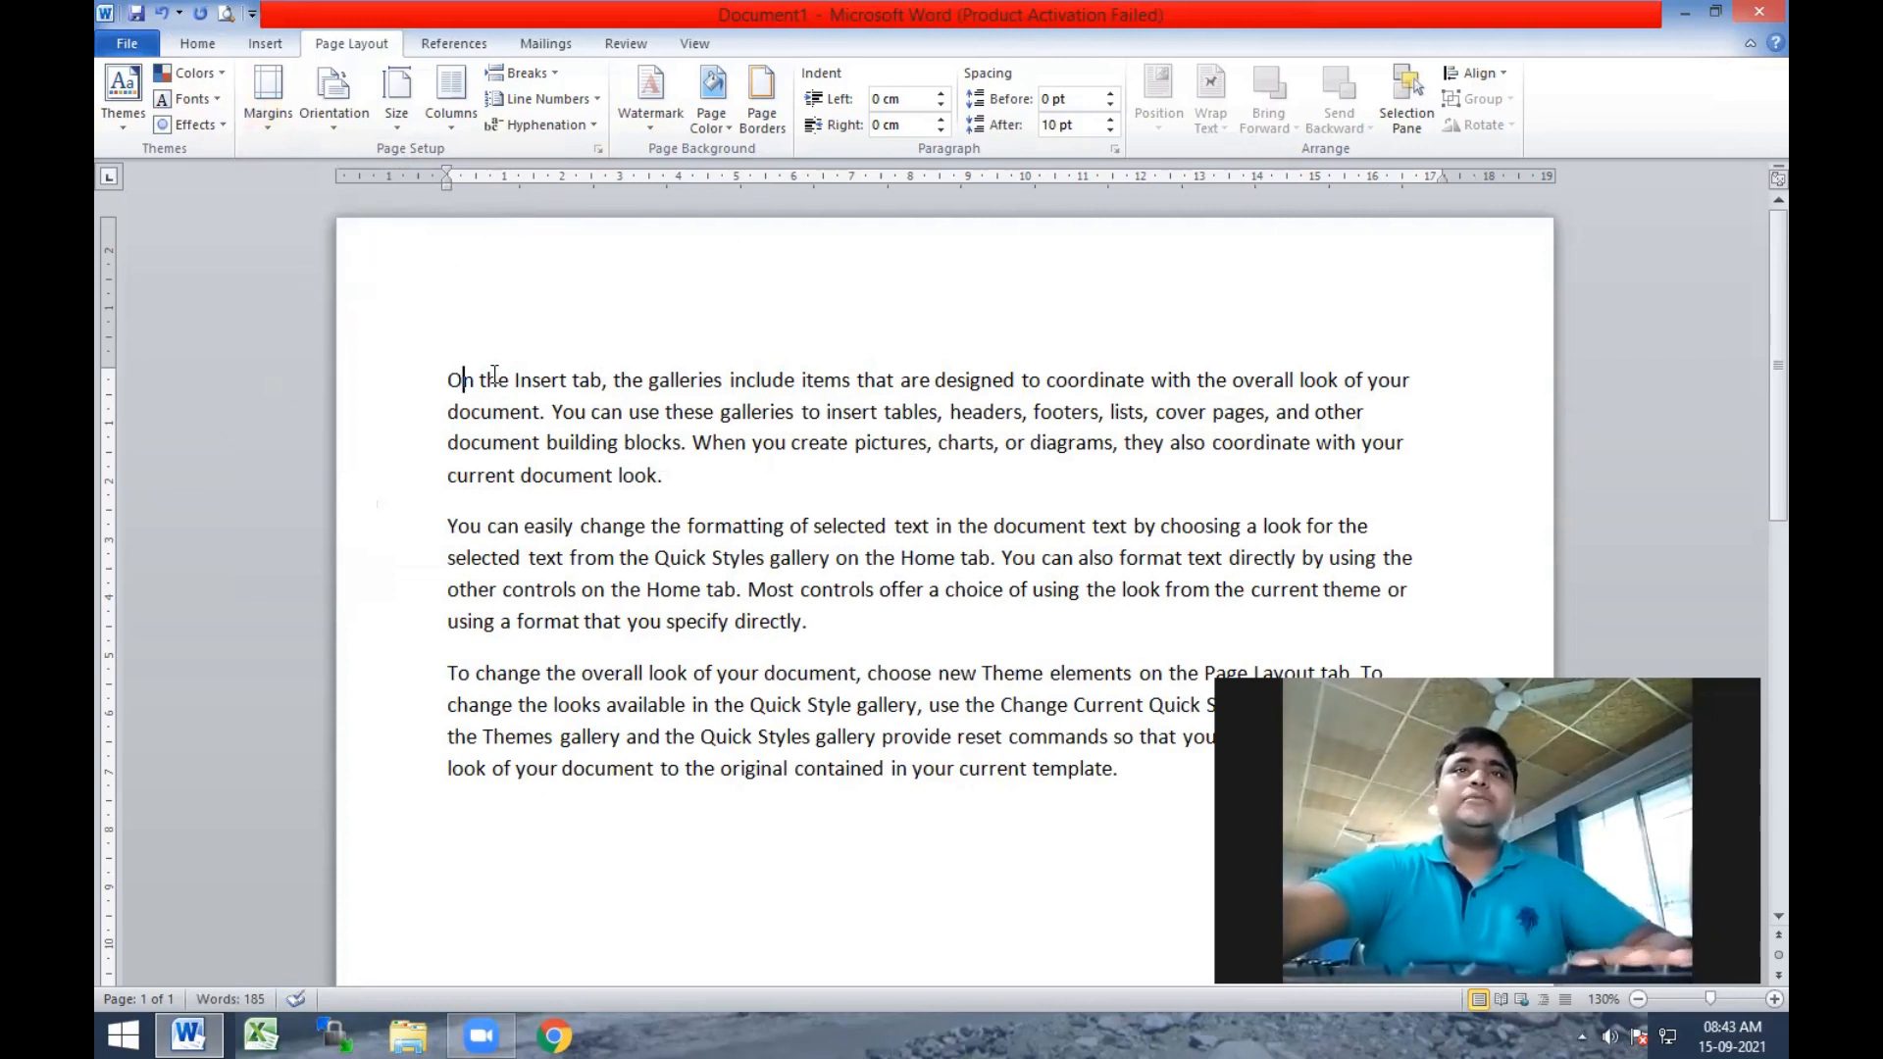
pyautogui.click(197, 44)
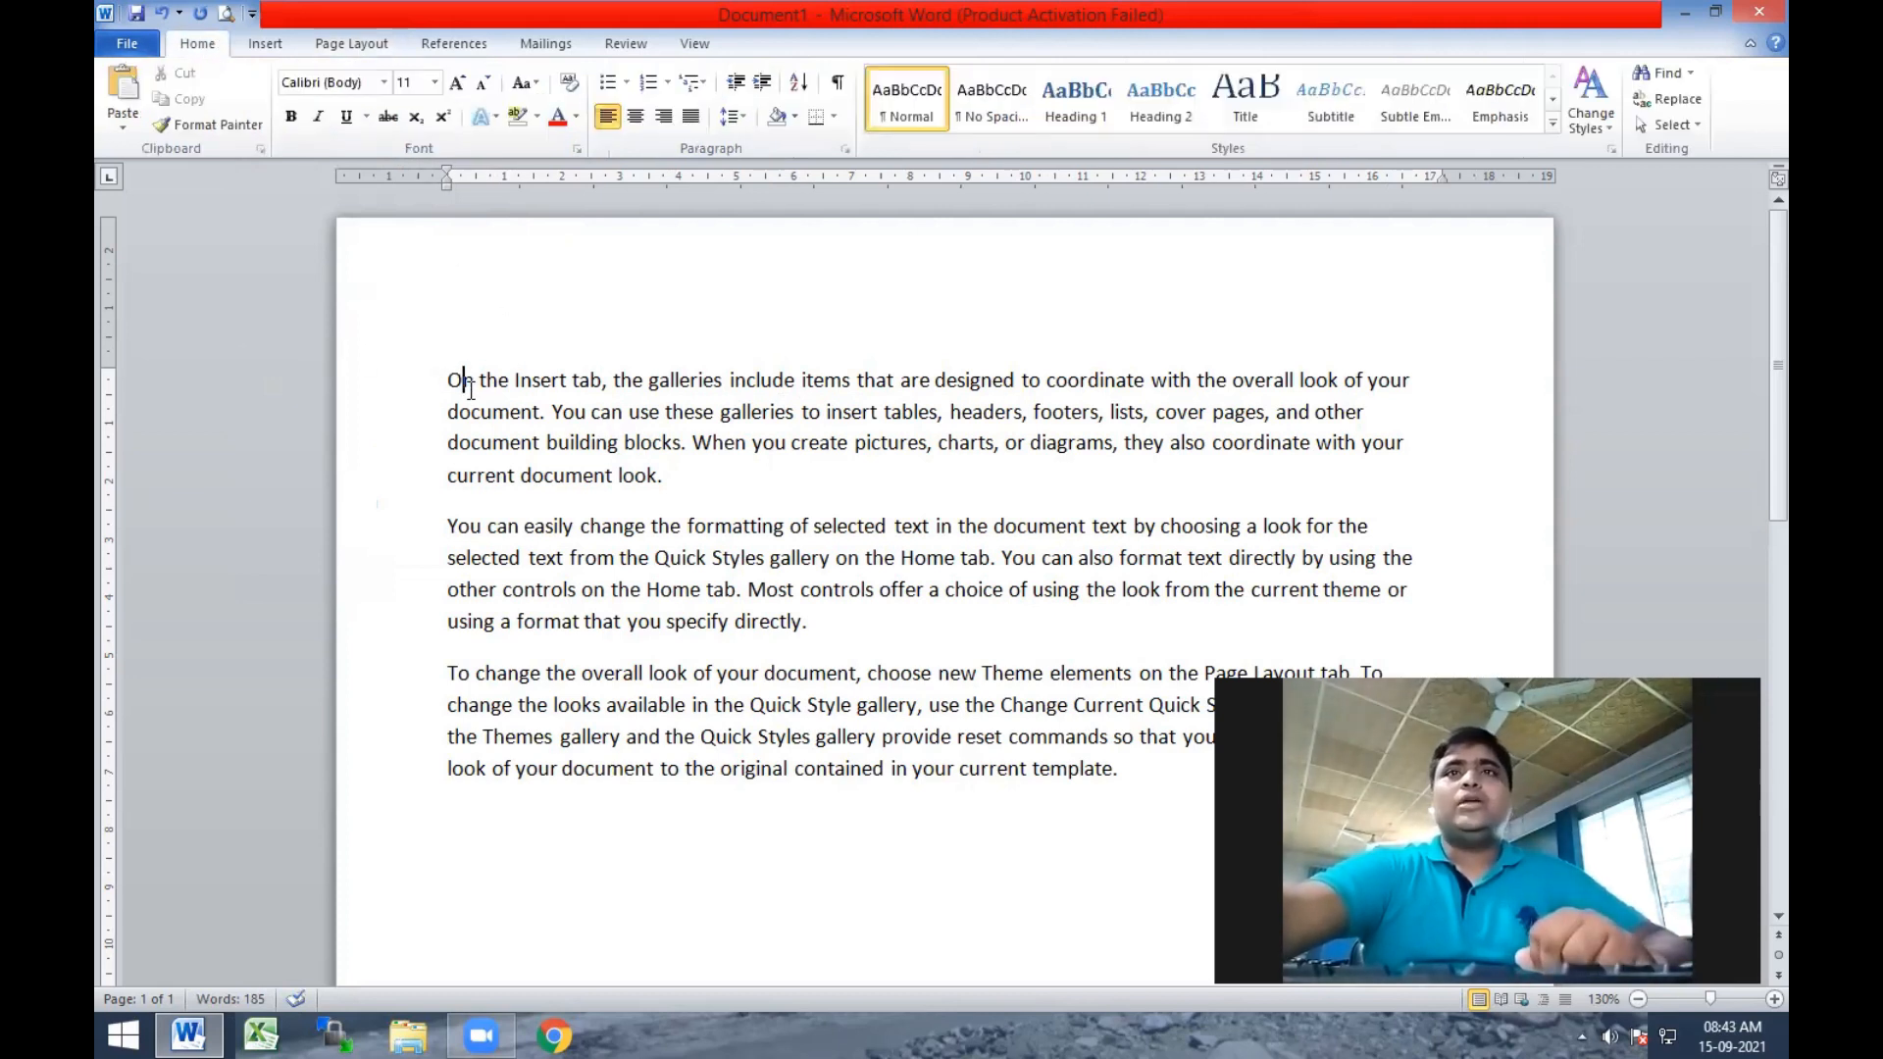
pyautogui.press('Return')
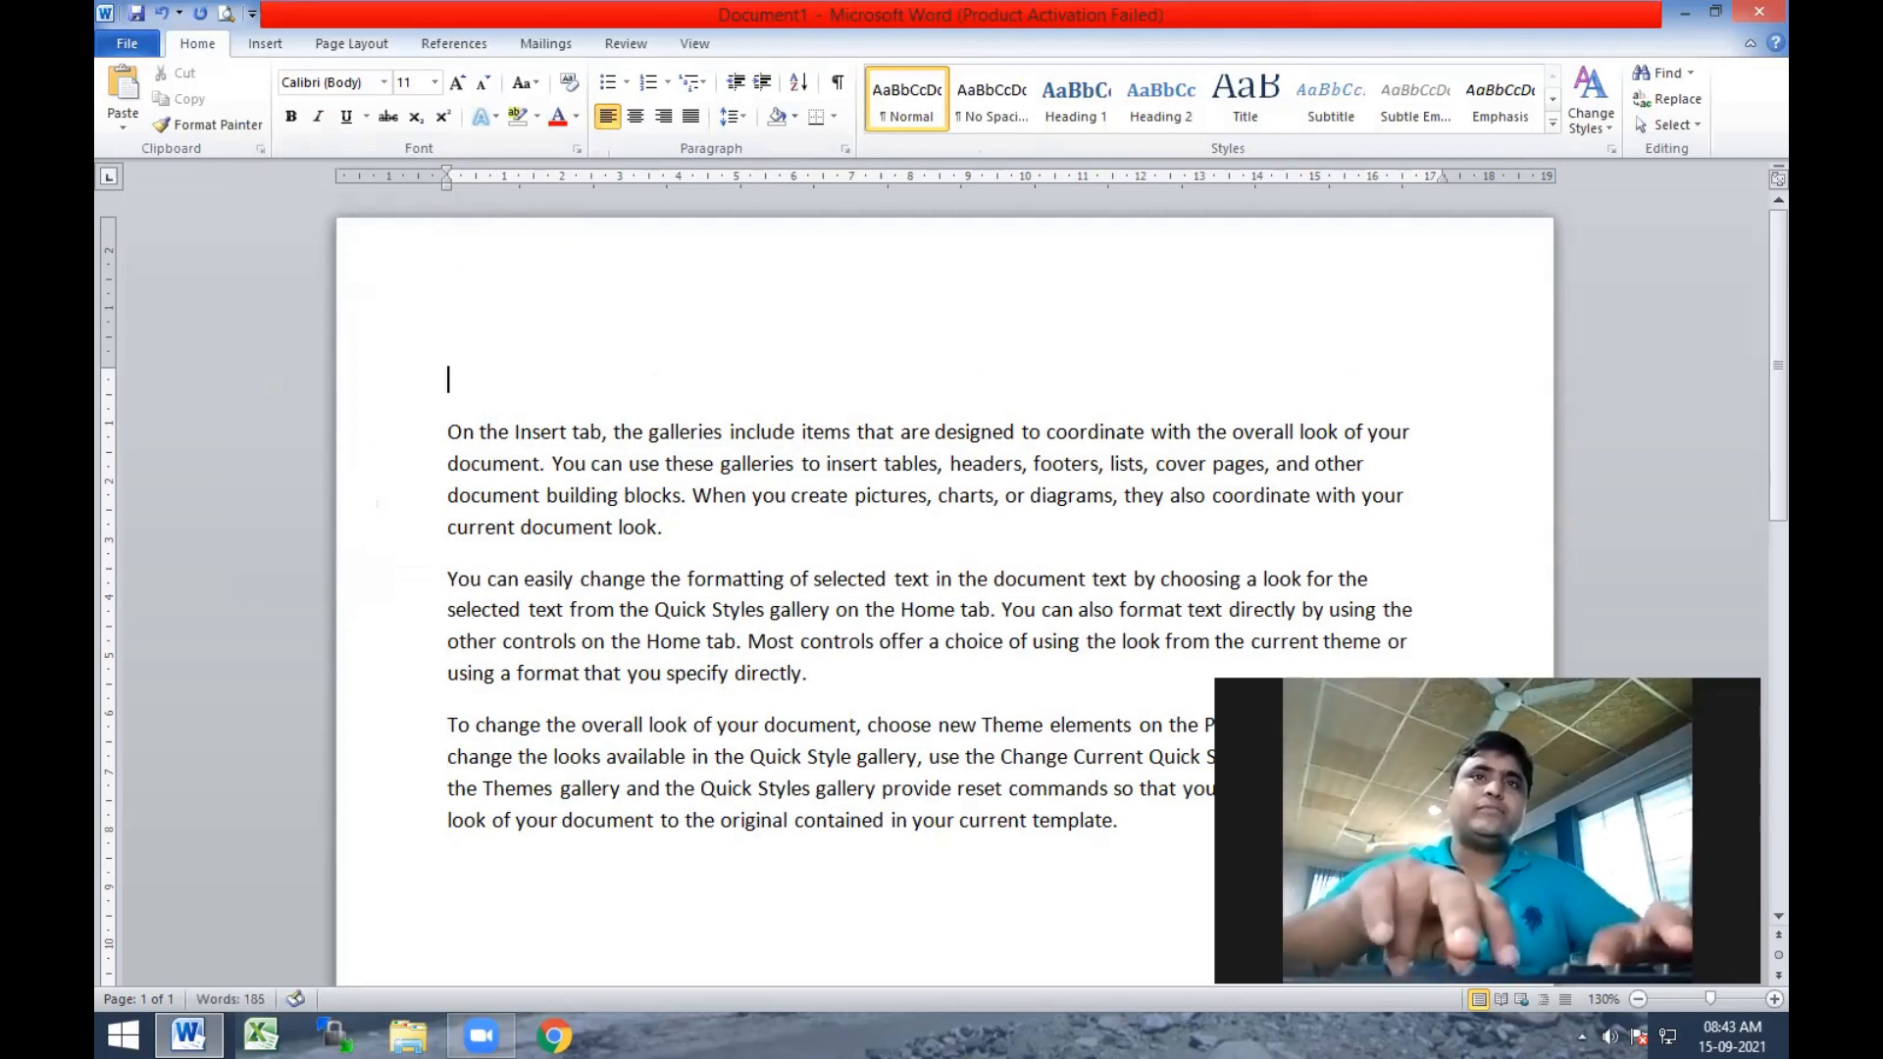
pyautogui.write('T')
pyautogui.press('BackSpace')
pyautogui.write('Hea')
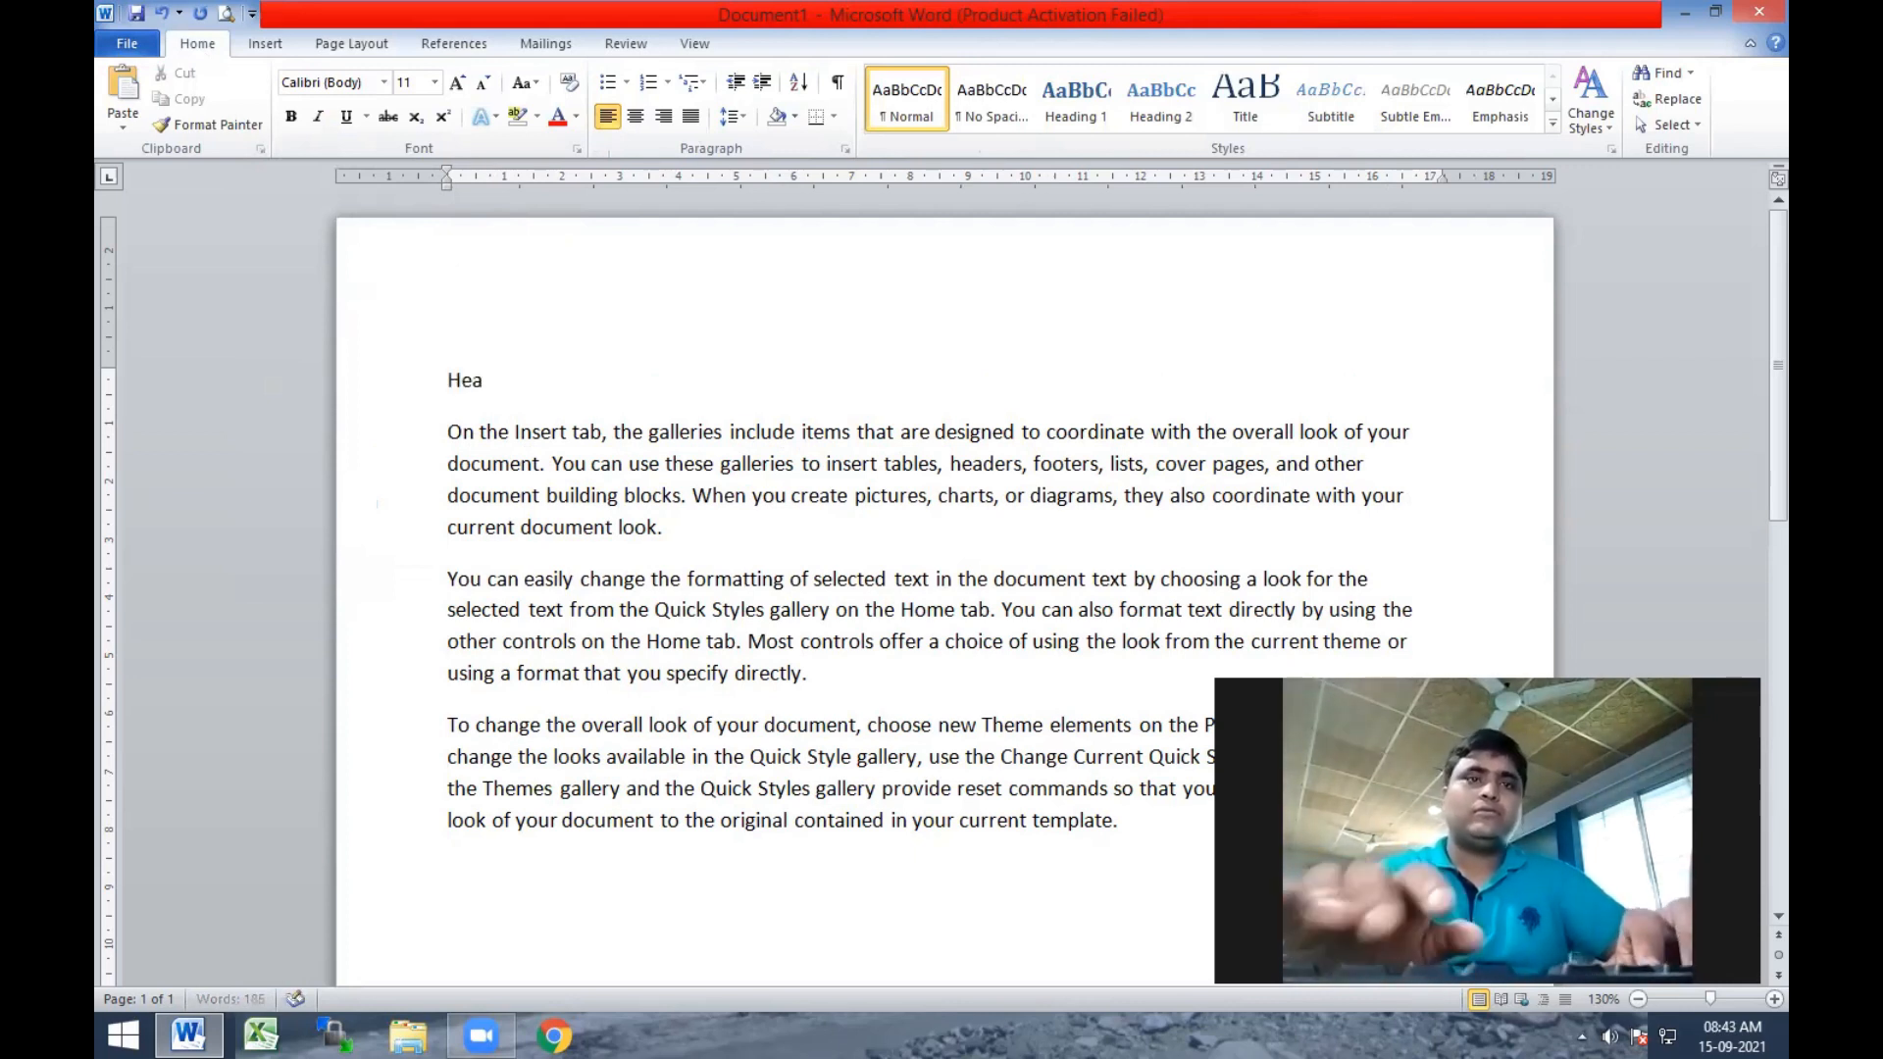
pyautogui.write('ding1')
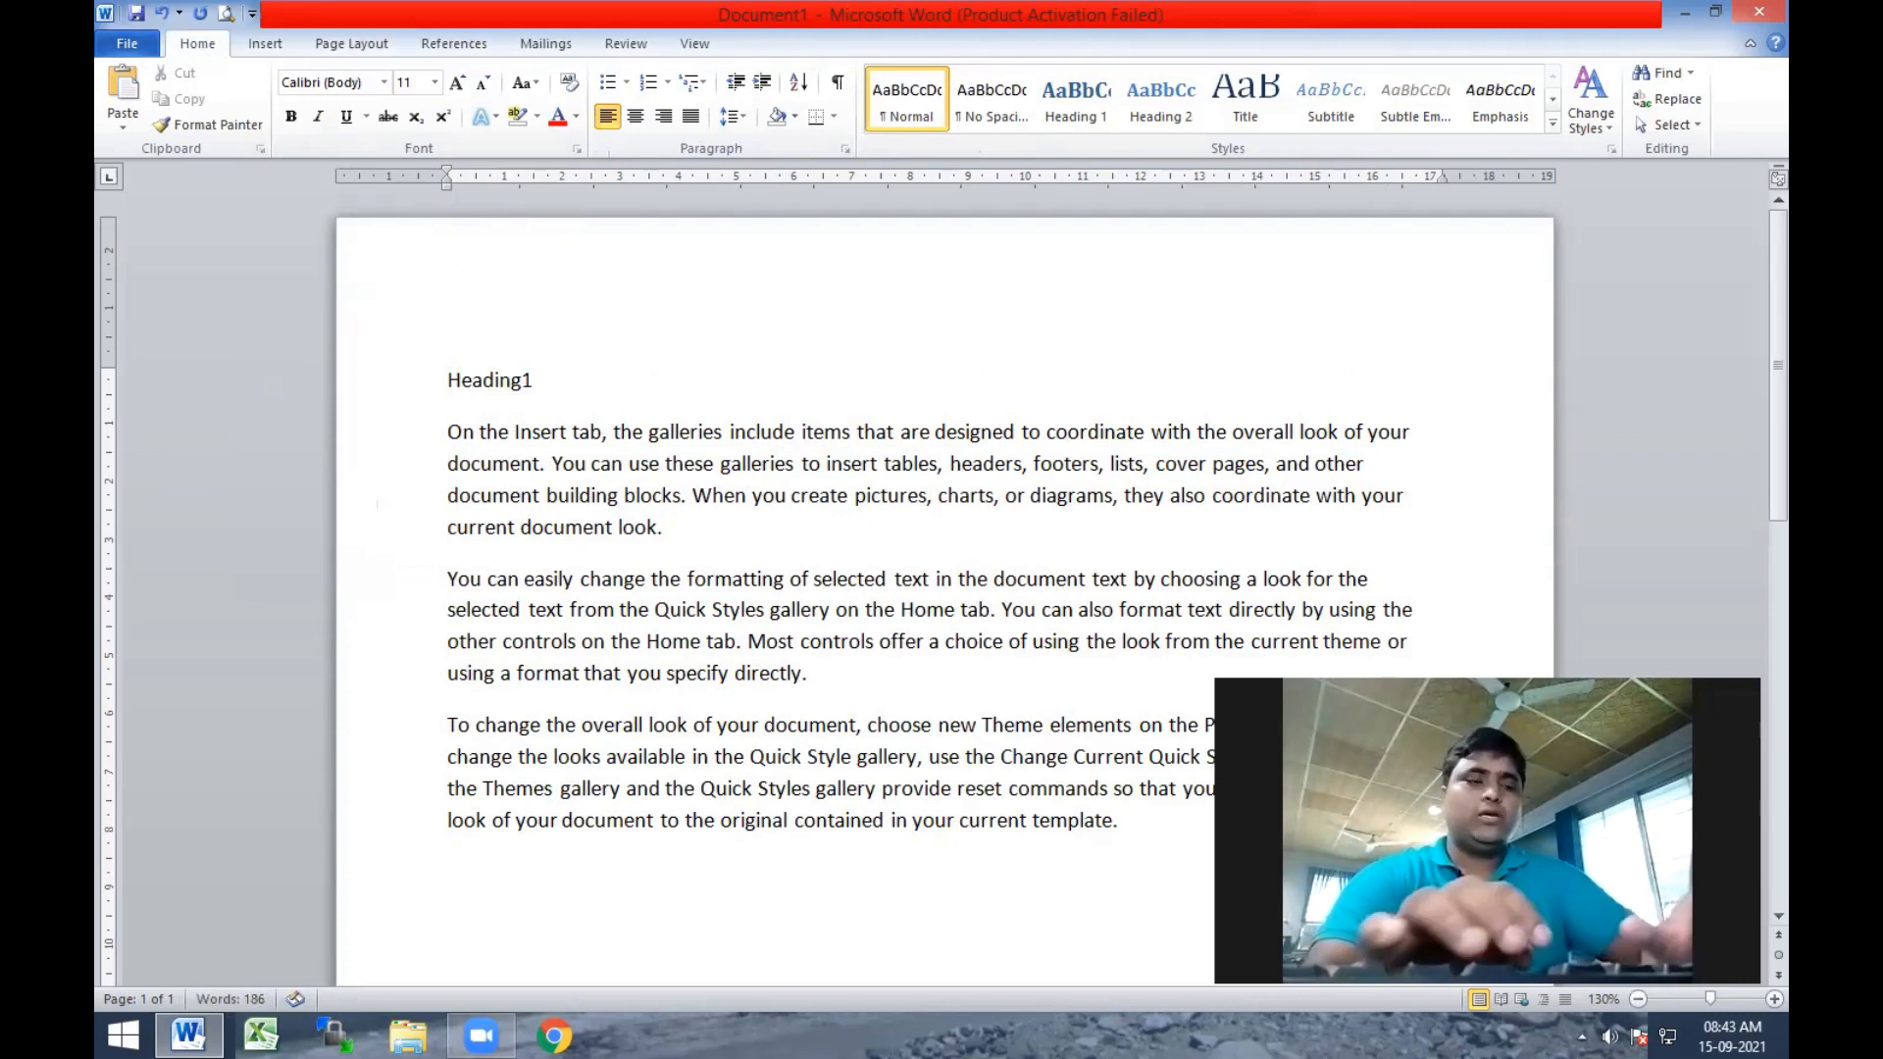
pyautogui.click(866, 530)
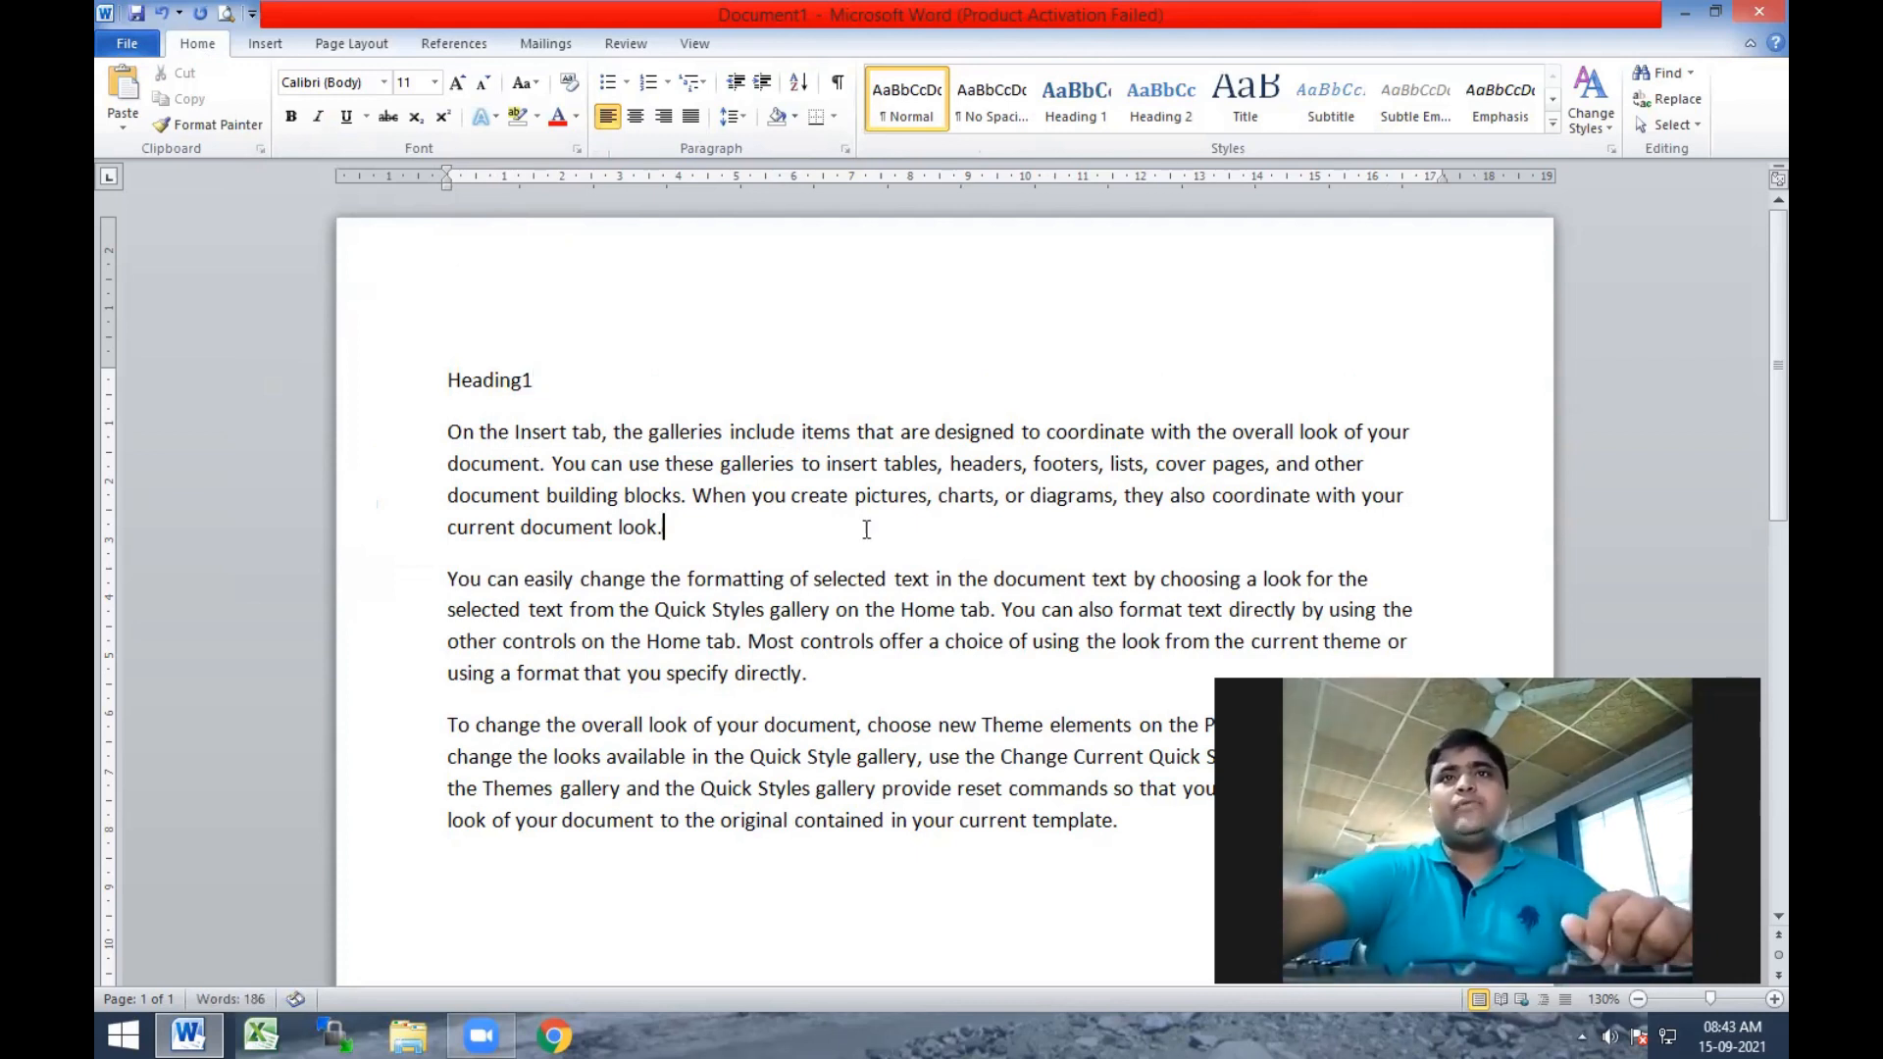
# Format the Heading1 line in the Calibri body font at size 12.
pyautogui.moveTo(551, 376); pyautogui.dragTo(437, 378)
pyautogui.click(459, 84)
pyautogui.click(459, 85)
pyautogui.click(459, 85)
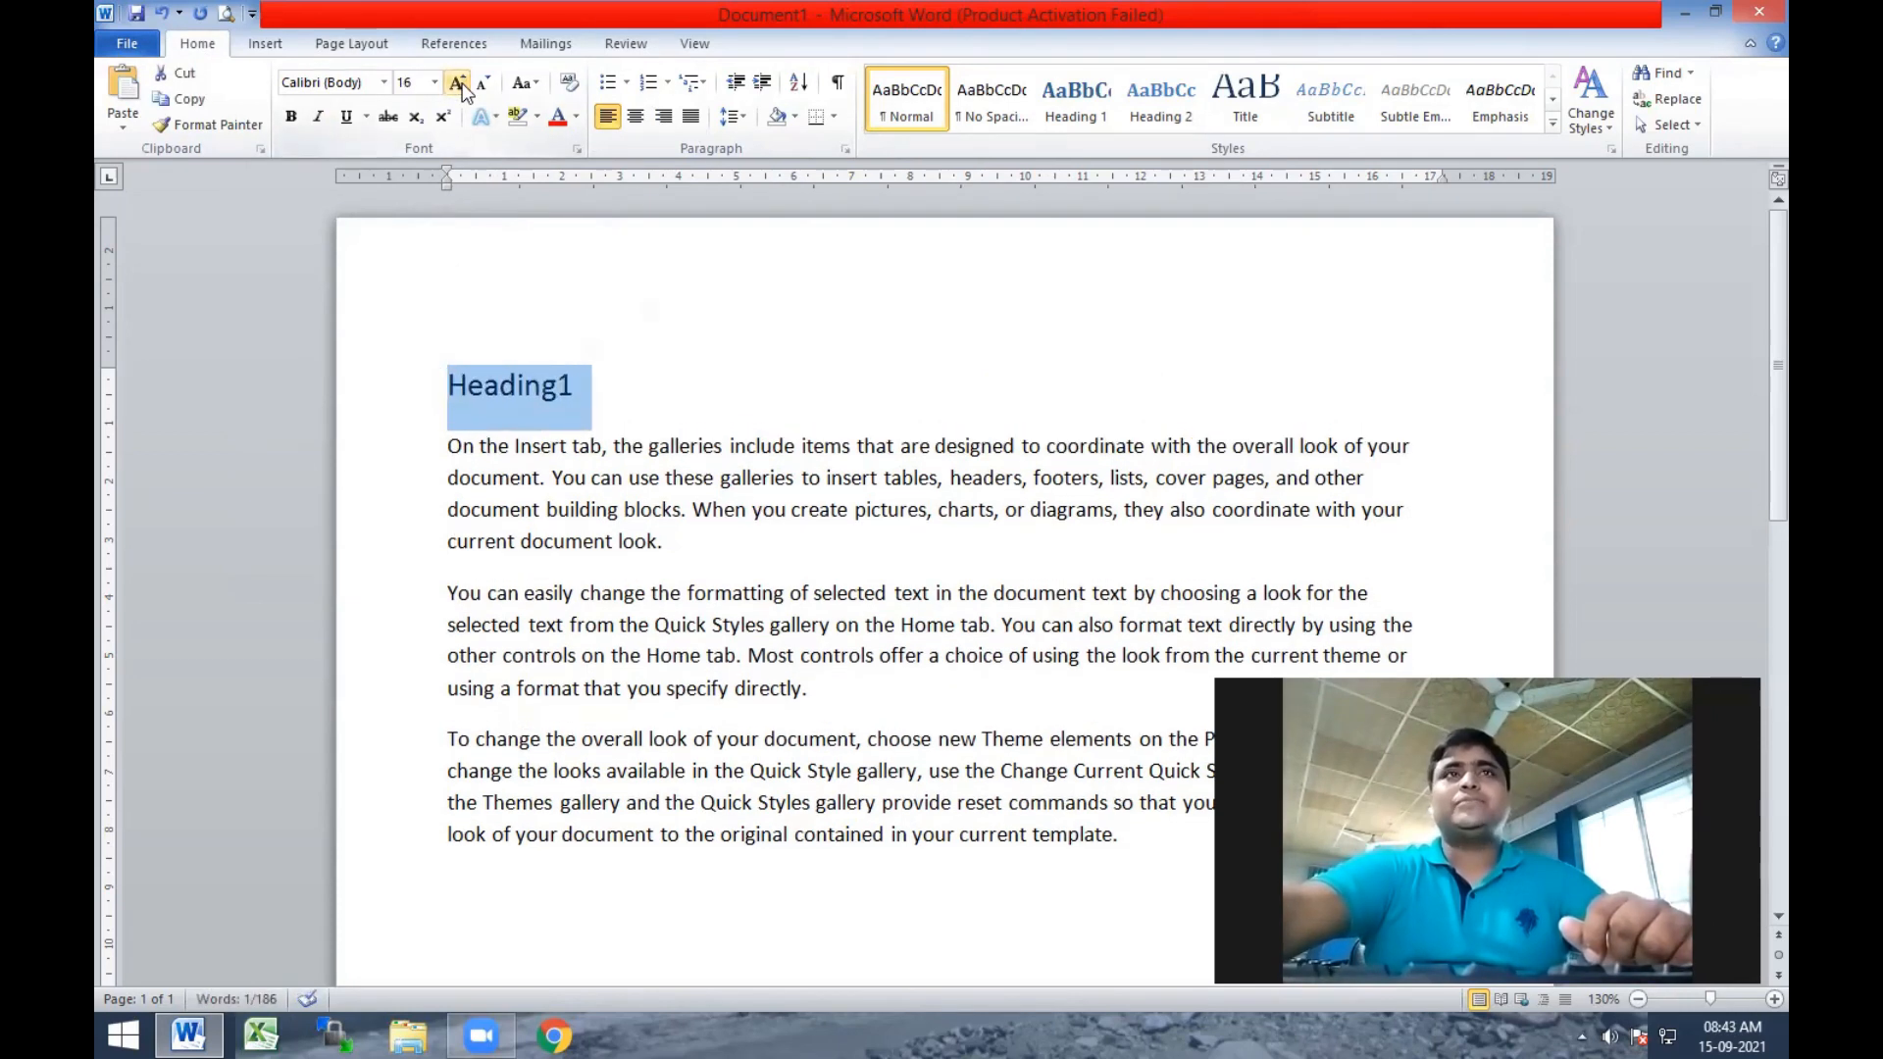
pyautogui.click(459, 84)
pyautogui.click(486, 85)
pyautogui.click(486, 84)
pyautogui.click(486, 85)
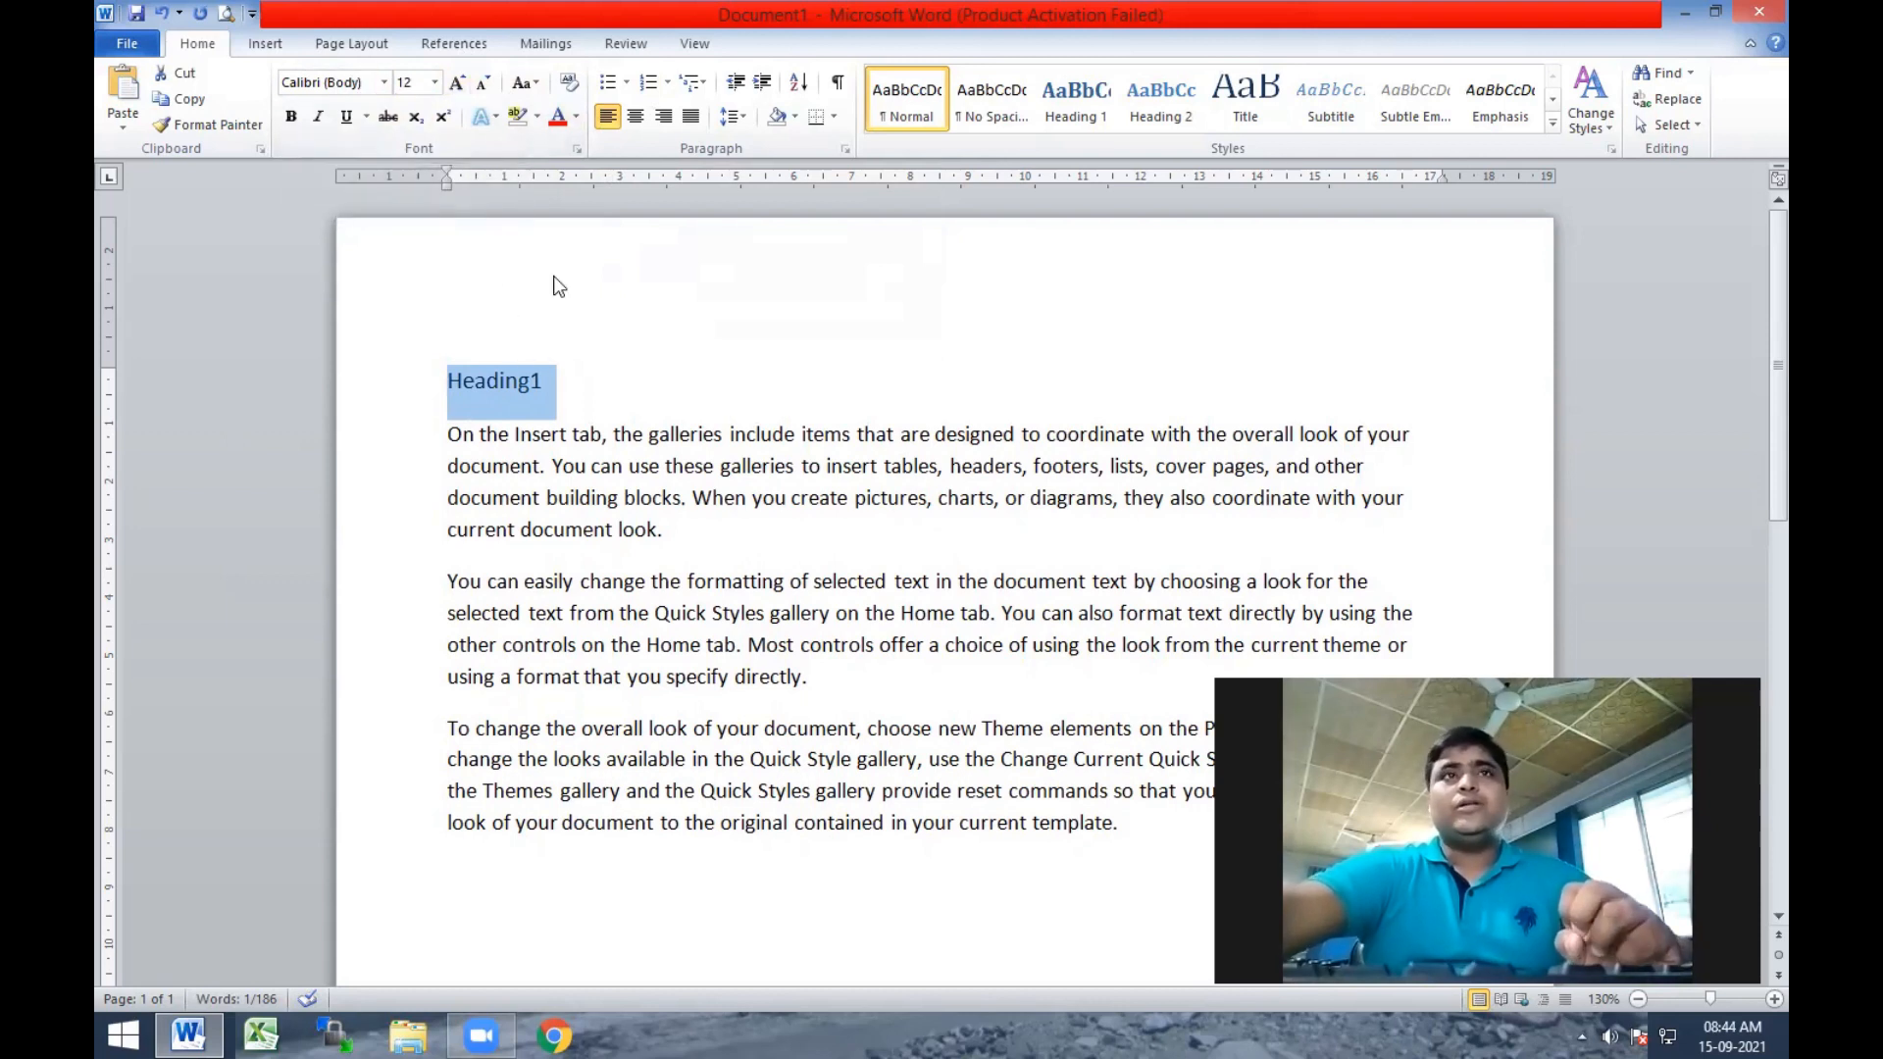
pyautogui.click(385, 84)
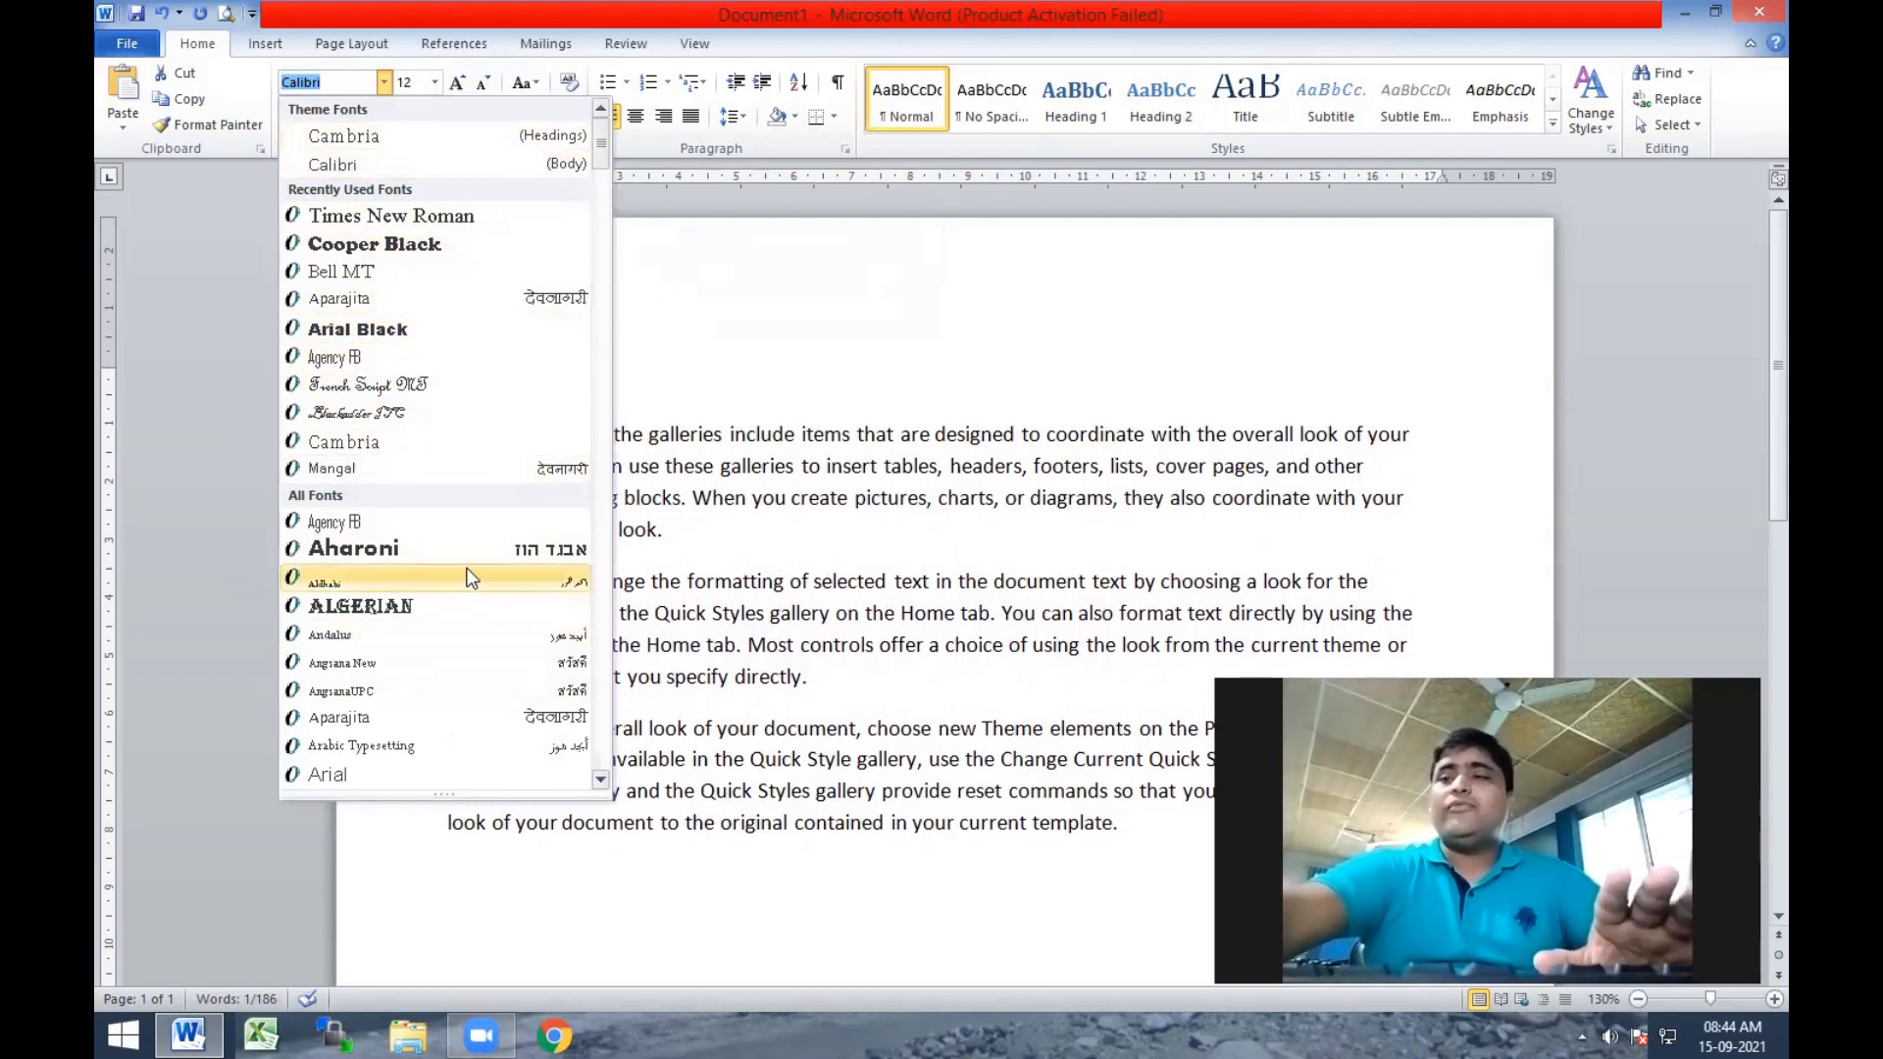
pyautogui.click(377, 162)
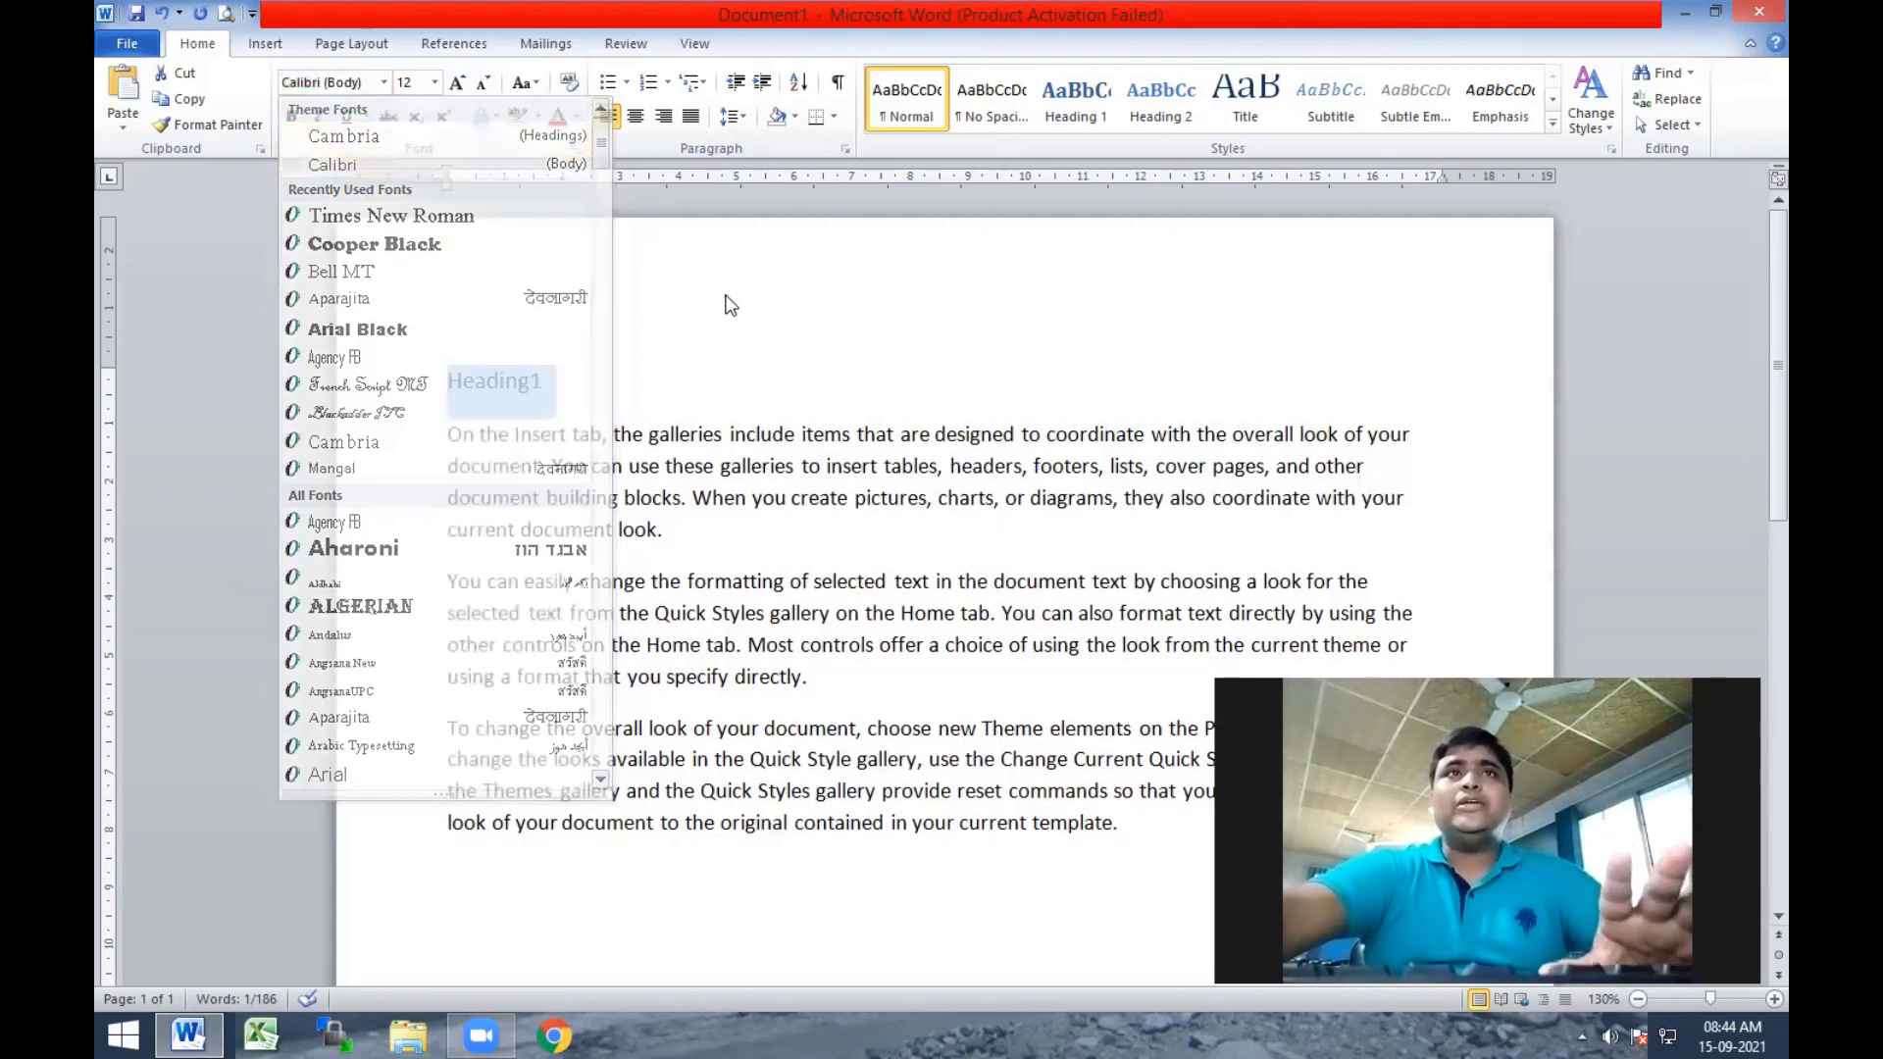
# Enlarge the Heading1 text to size 20 and shrink it back to size 12.
pyautogui.click(434, 84)
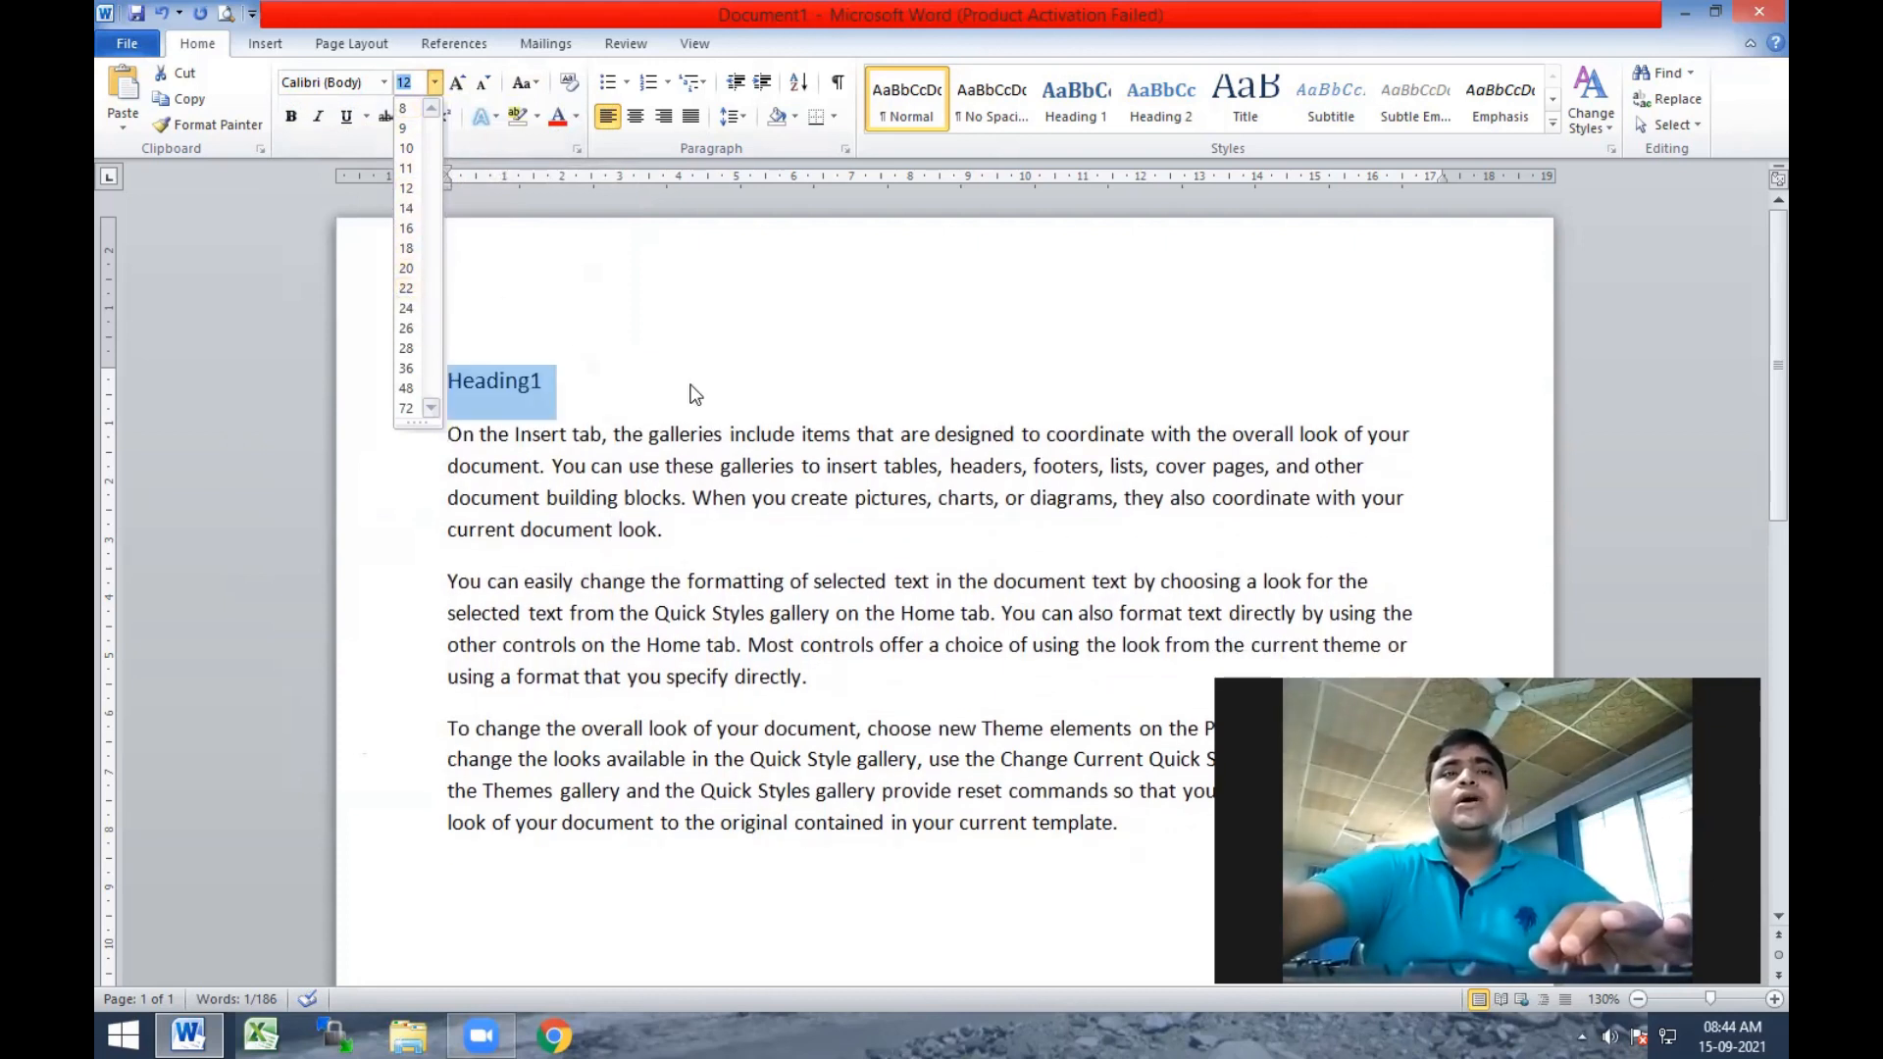
pyautogui.click(482, 135)
pyautogui.click(460, 84)
pyautogui.click(460, 84)
pyautogui.click(460, 84)
pyautogui.click(460, 85)
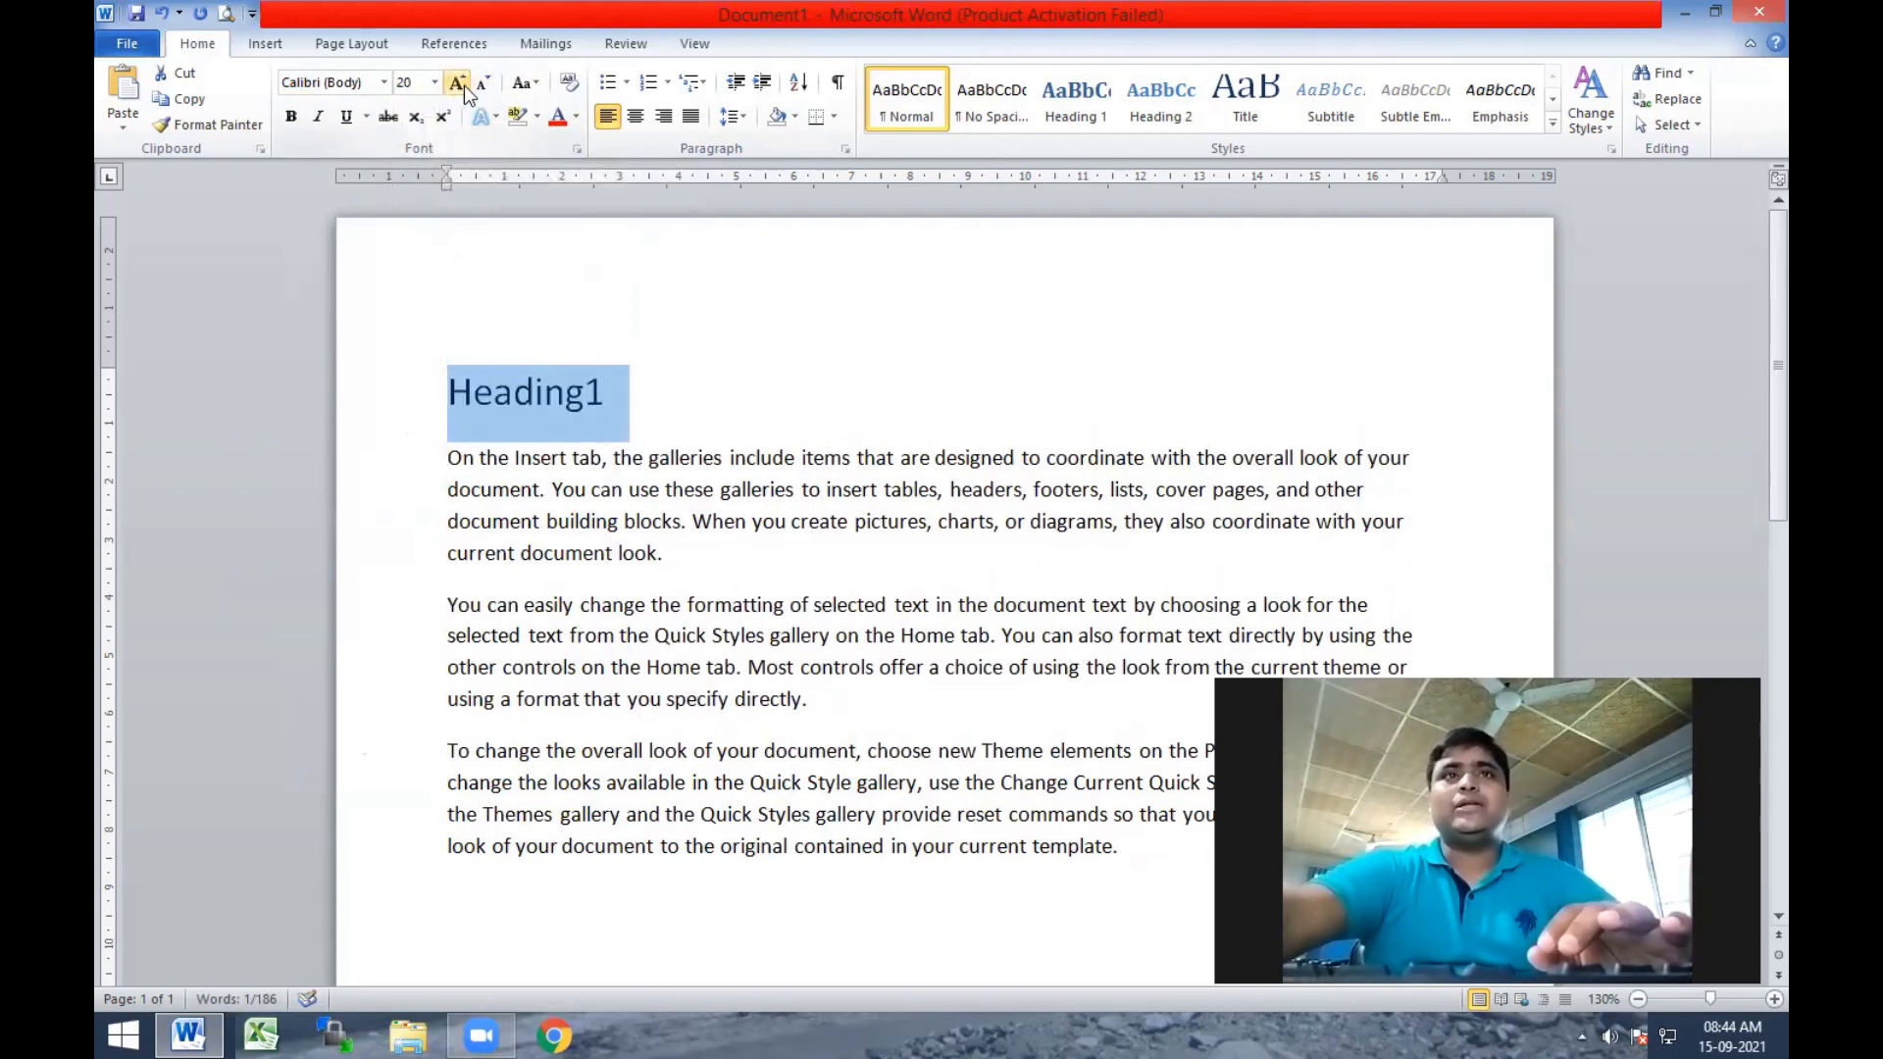
pyautogui.click(483, 85)
pyautogui.click(483, 84)
pyautogui.click(484, 84)
pyautogui.click(483, 85)
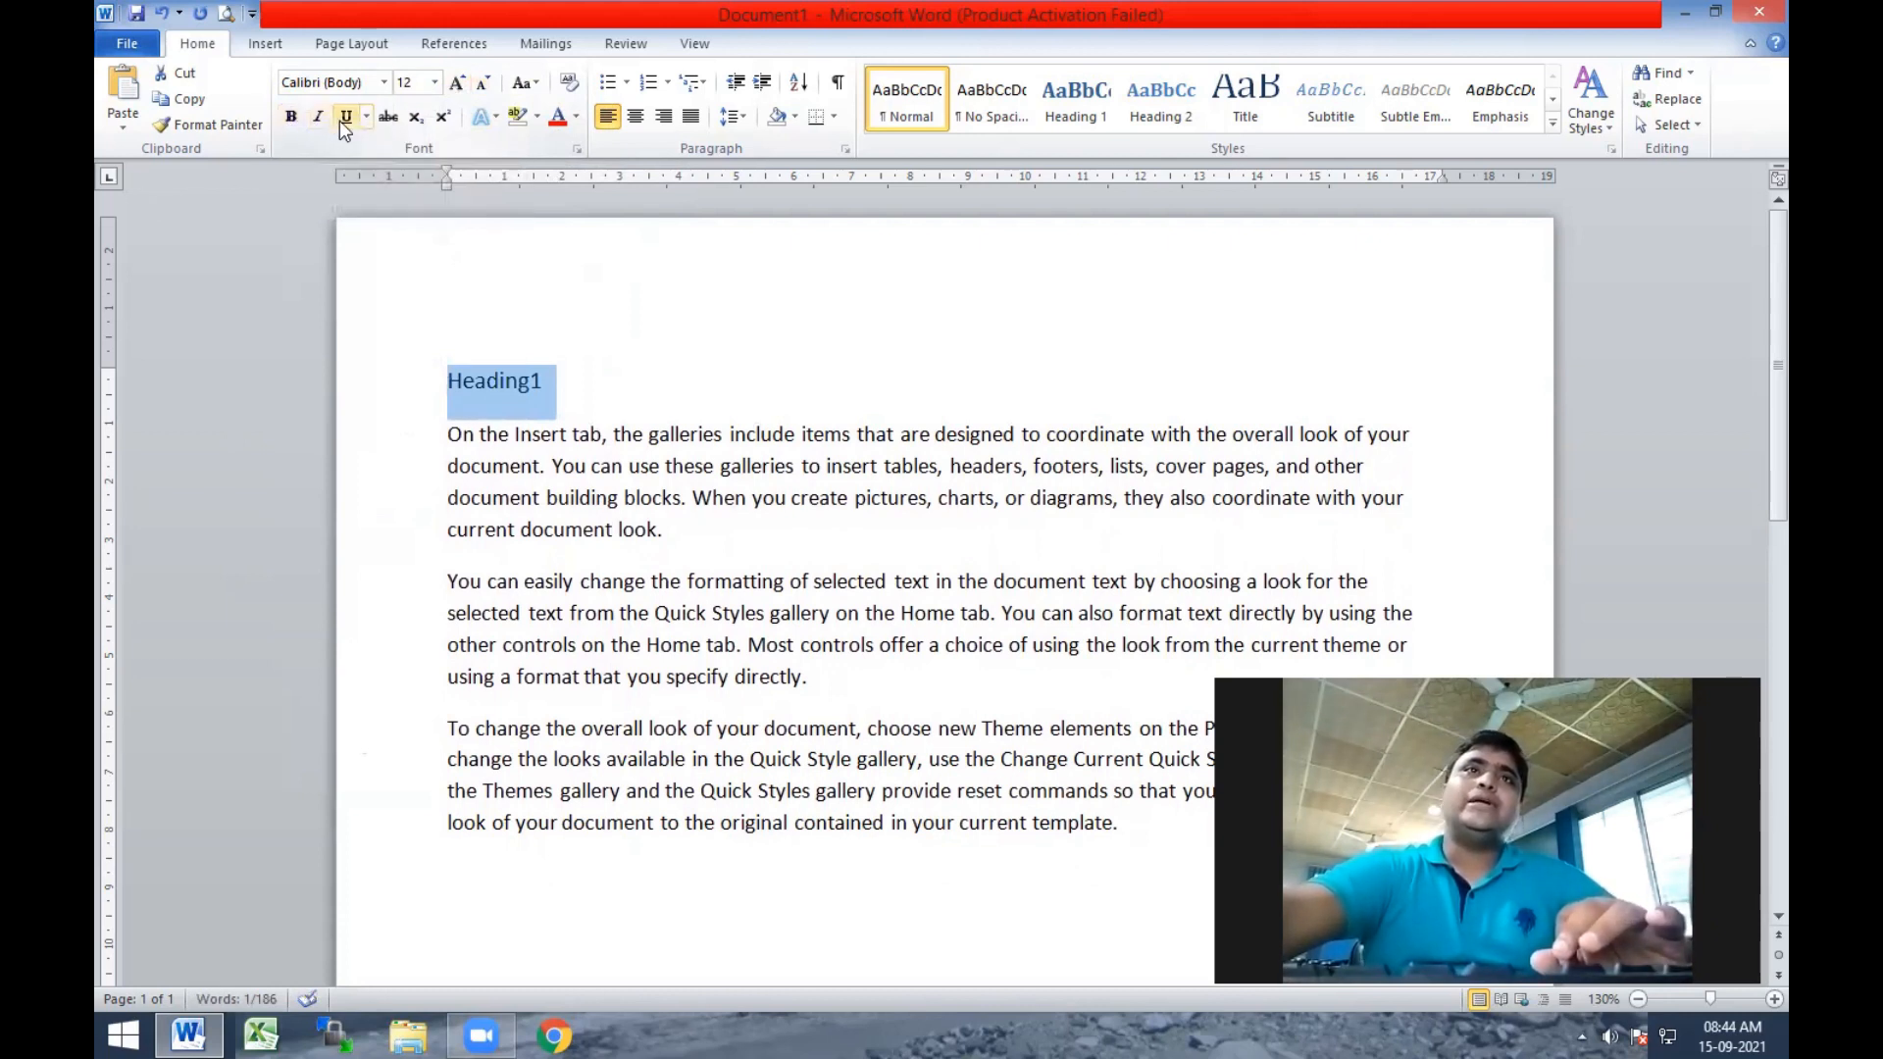
# Try bold, italic and underline on the Heading1 text, and remove all three again.
pyautogui.click(290, 116)
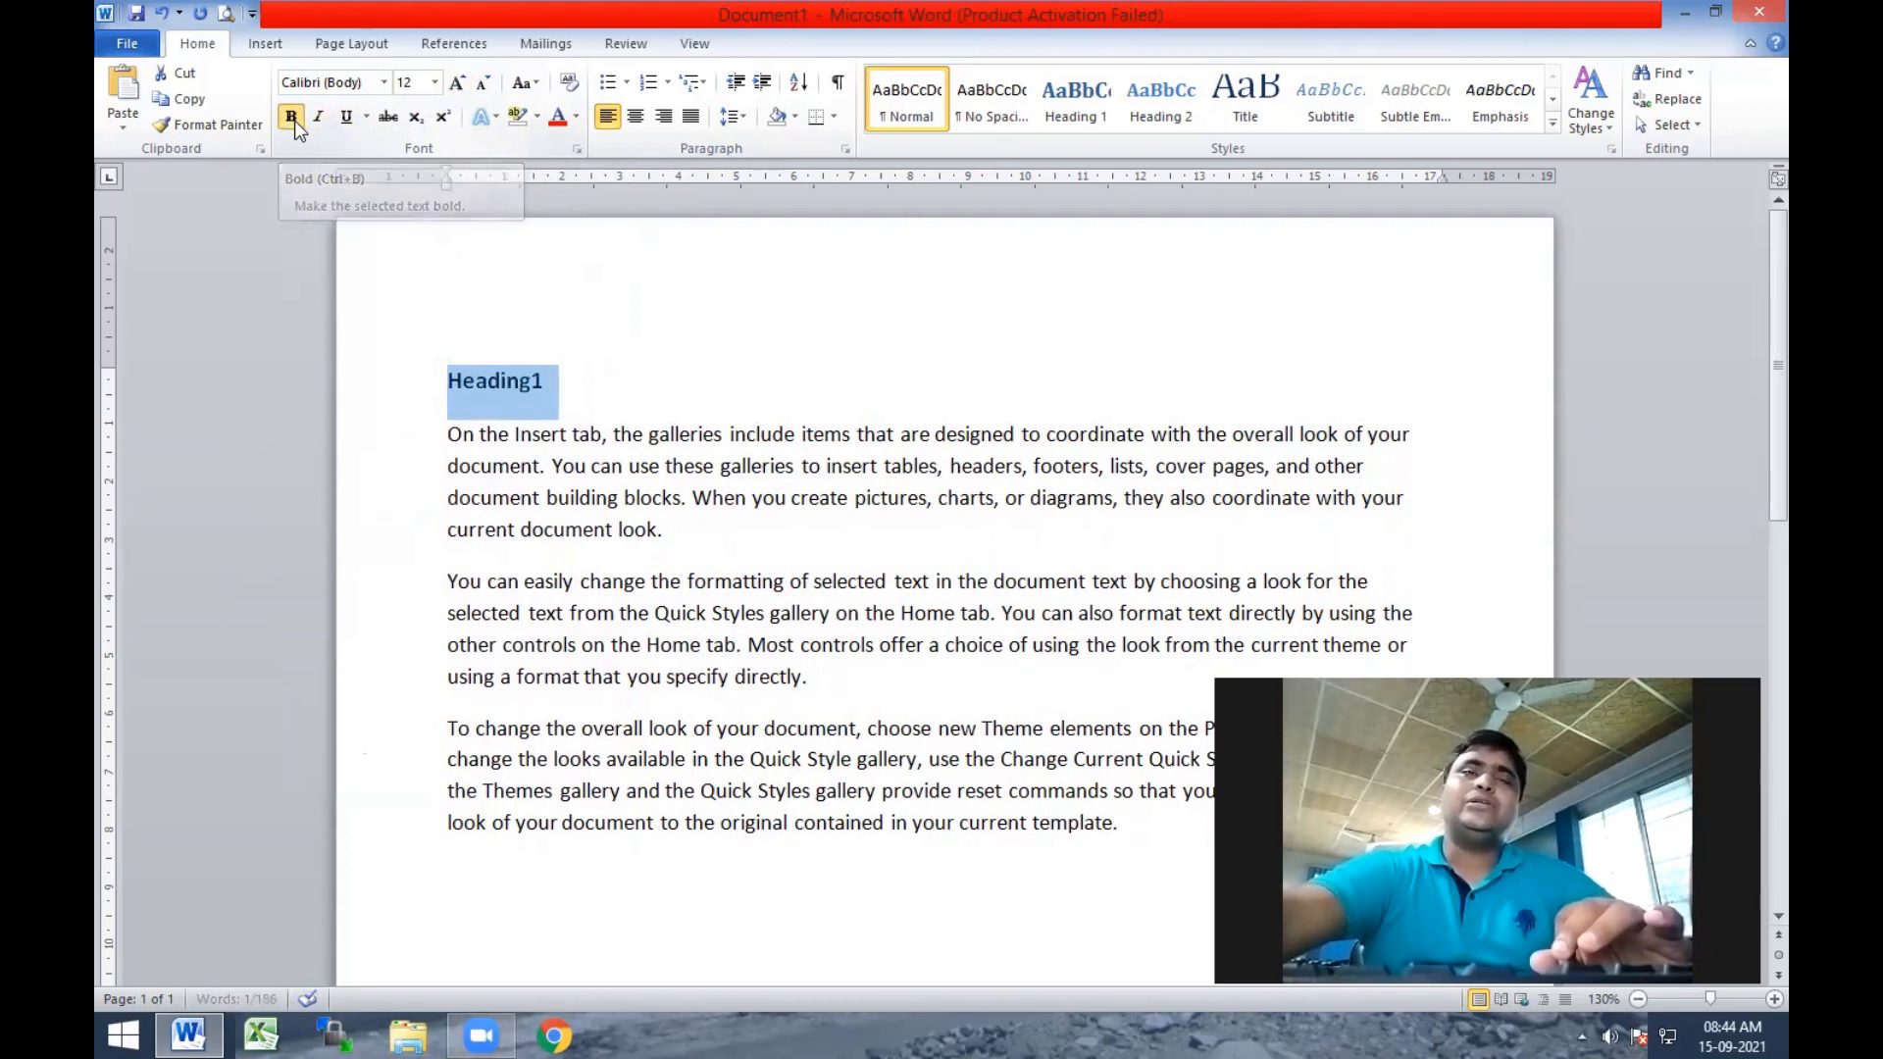
pyautogui.click(321, 121)
pyautogui.click(349, 118)
pyautogui.click(294, 122)
pyautogui.click(313, 117)
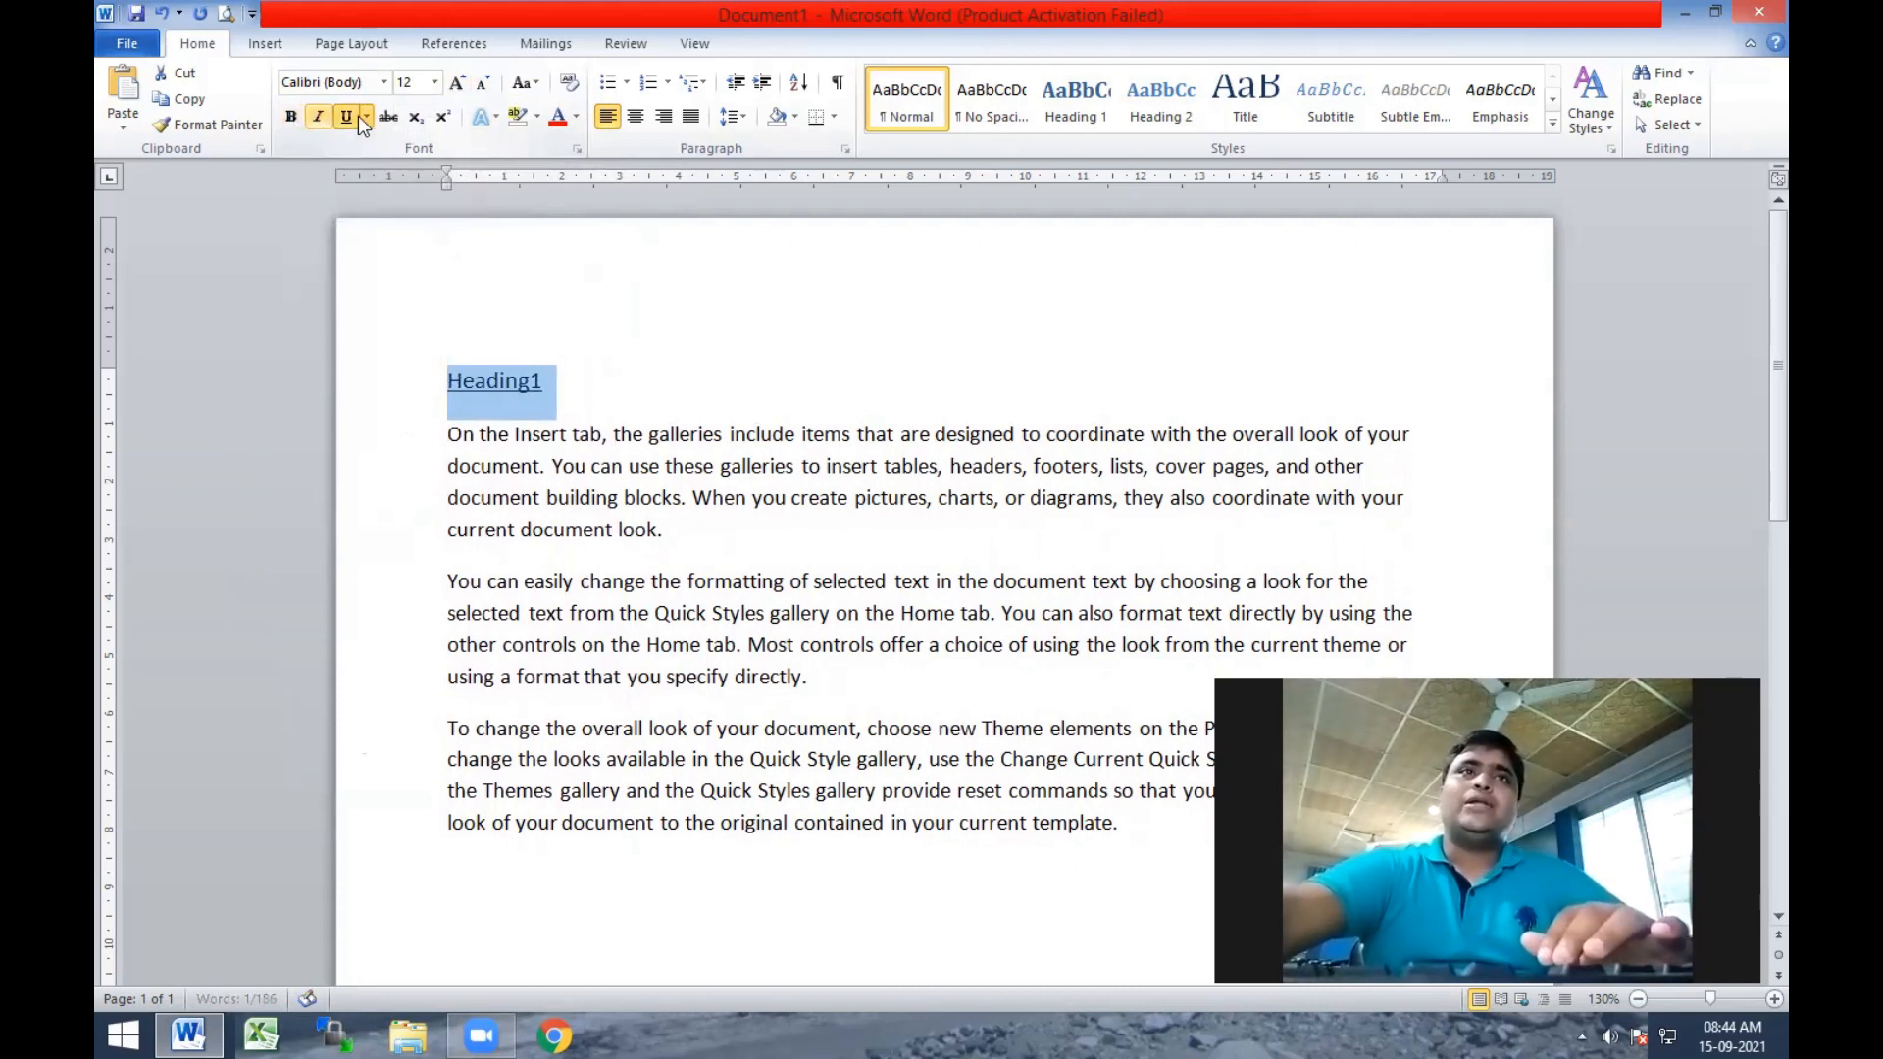
pyautogui.click(349, 117)
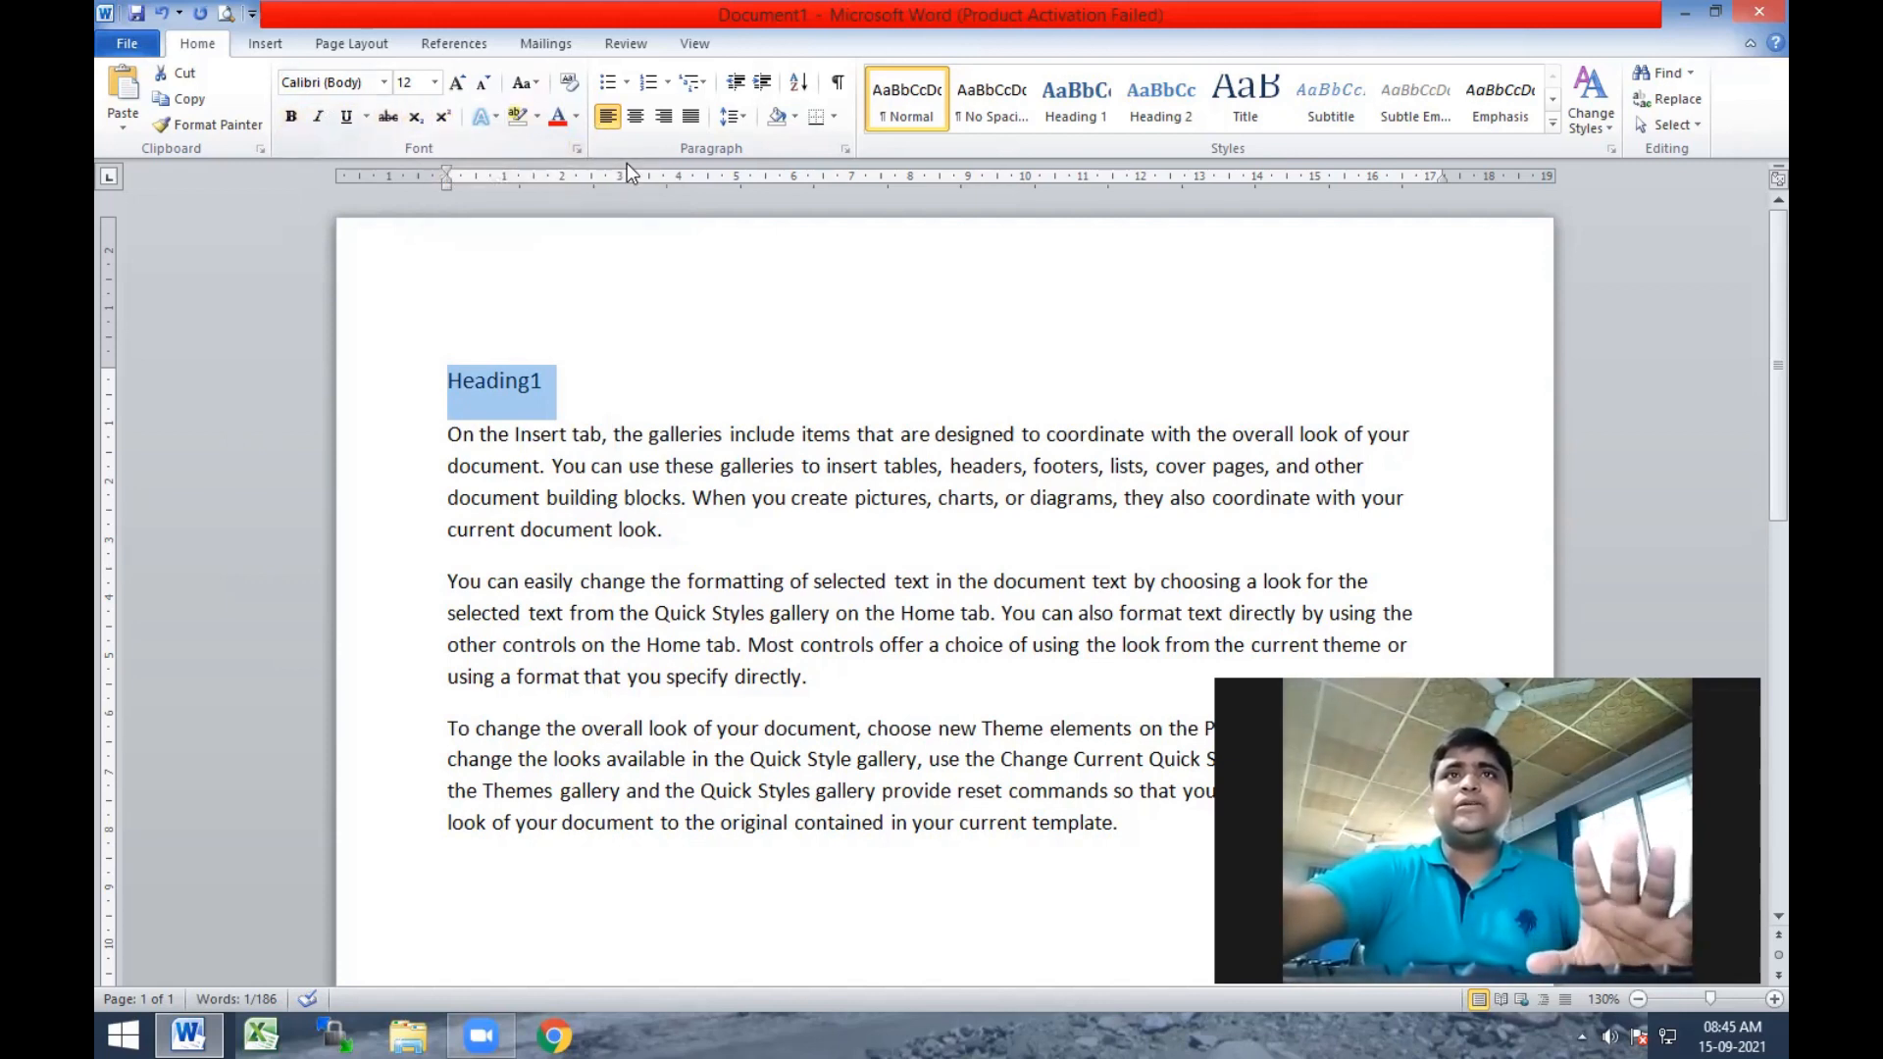
# Right-align the first body paragraph after trying centred and justified alignment on it.
pyautogui.click(762, 431)
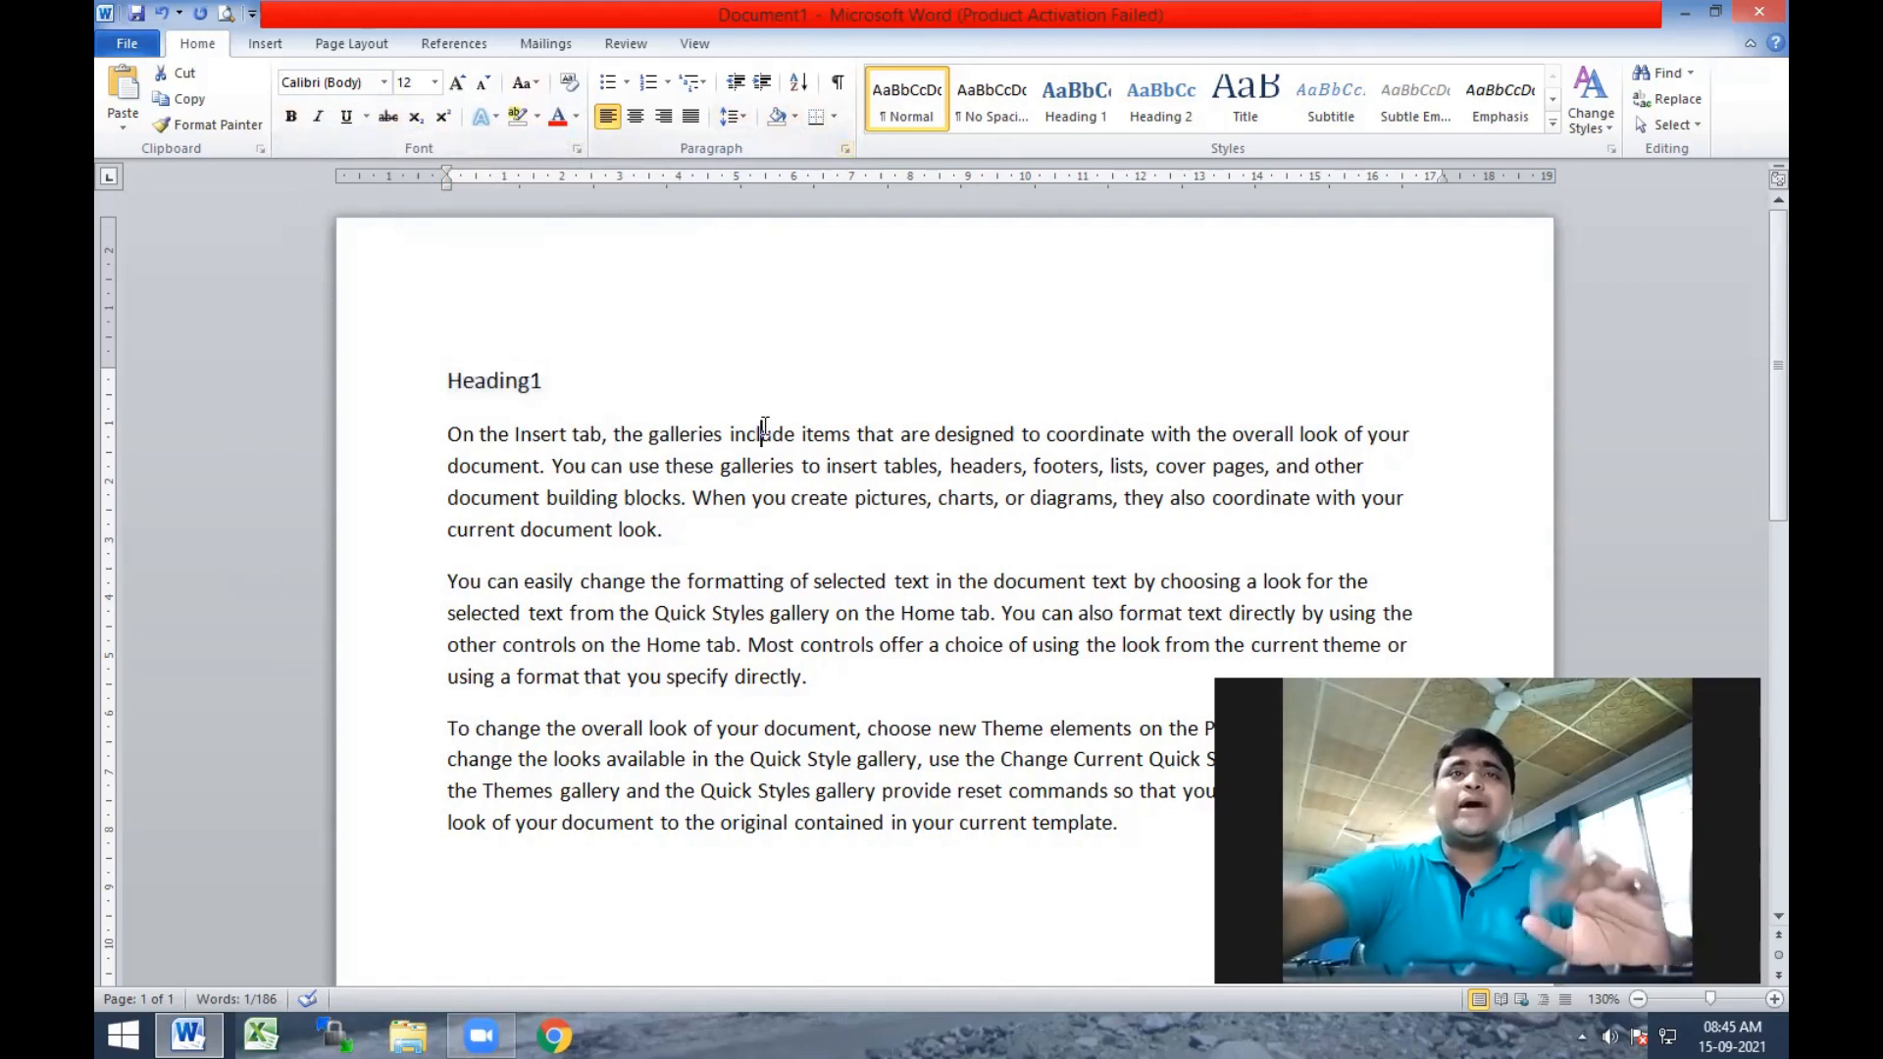
pyautogui.moveTo(447, 433); pyautogui.dragTo(690, 536)
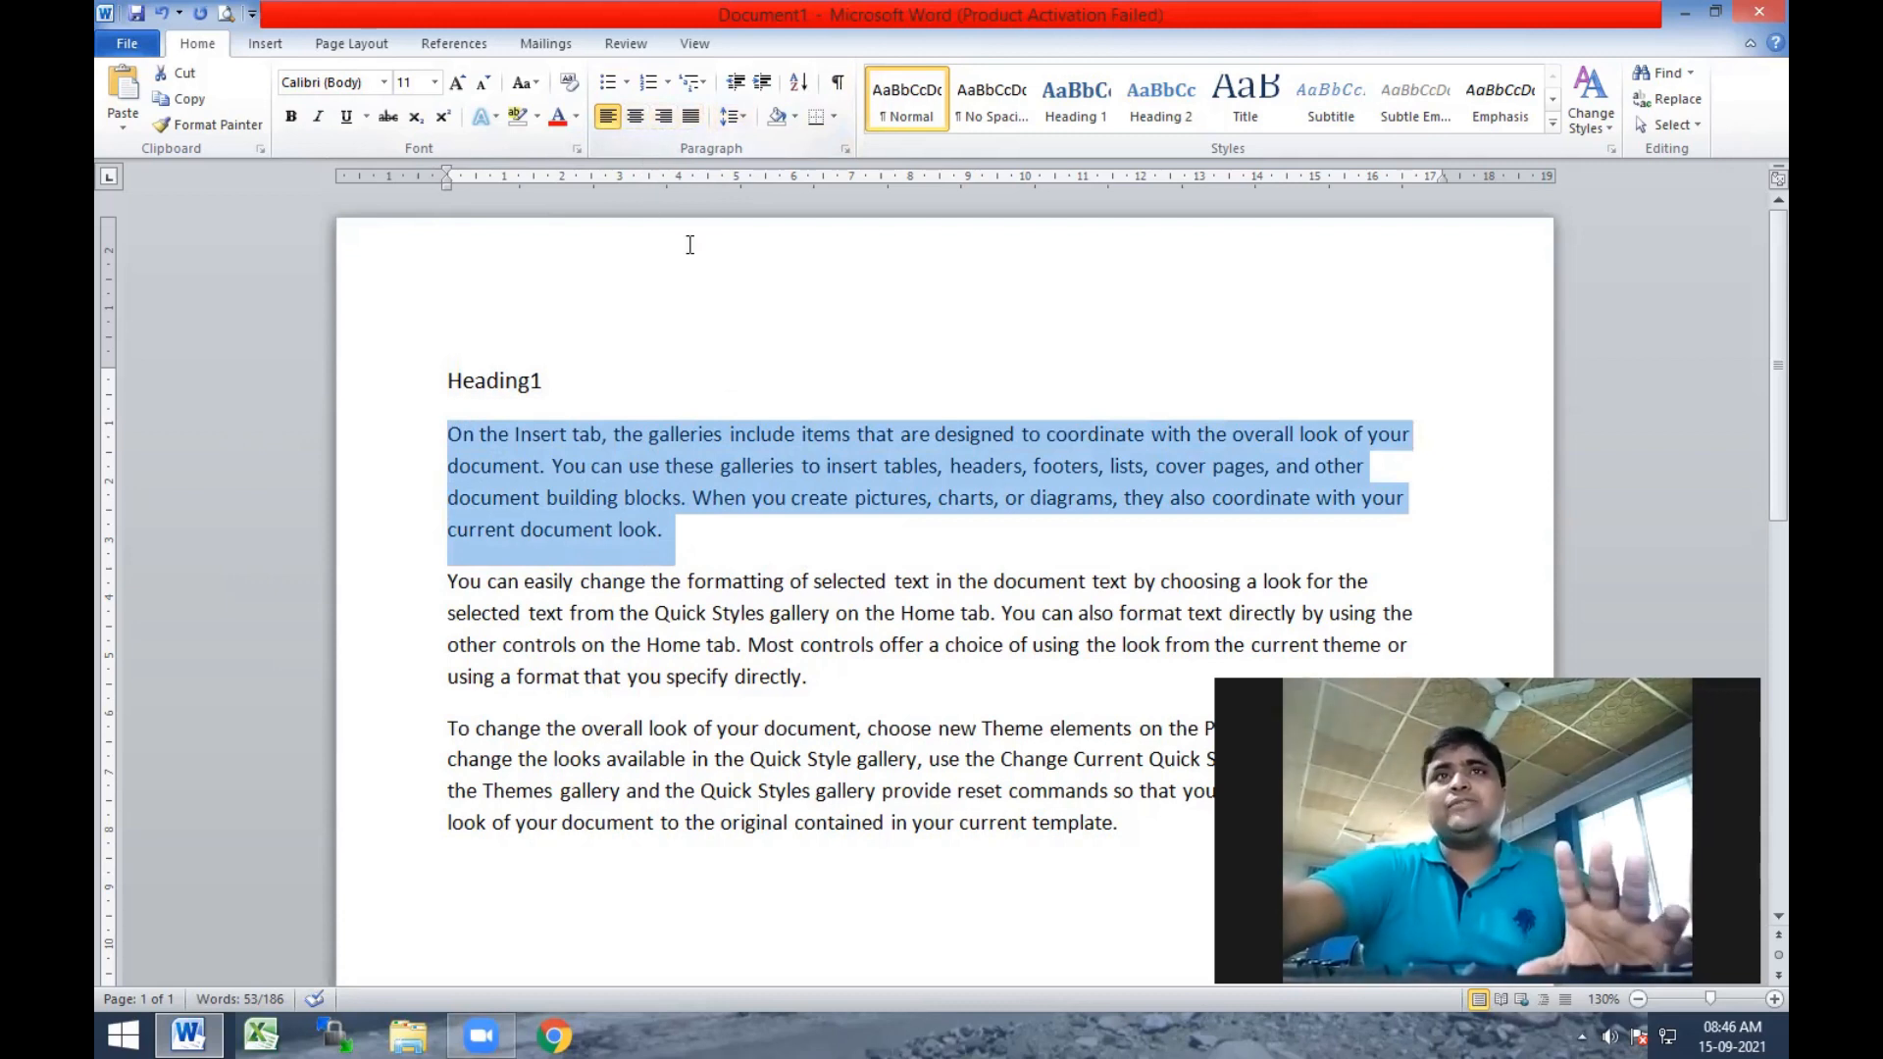
pyautogui.click(635, 117)
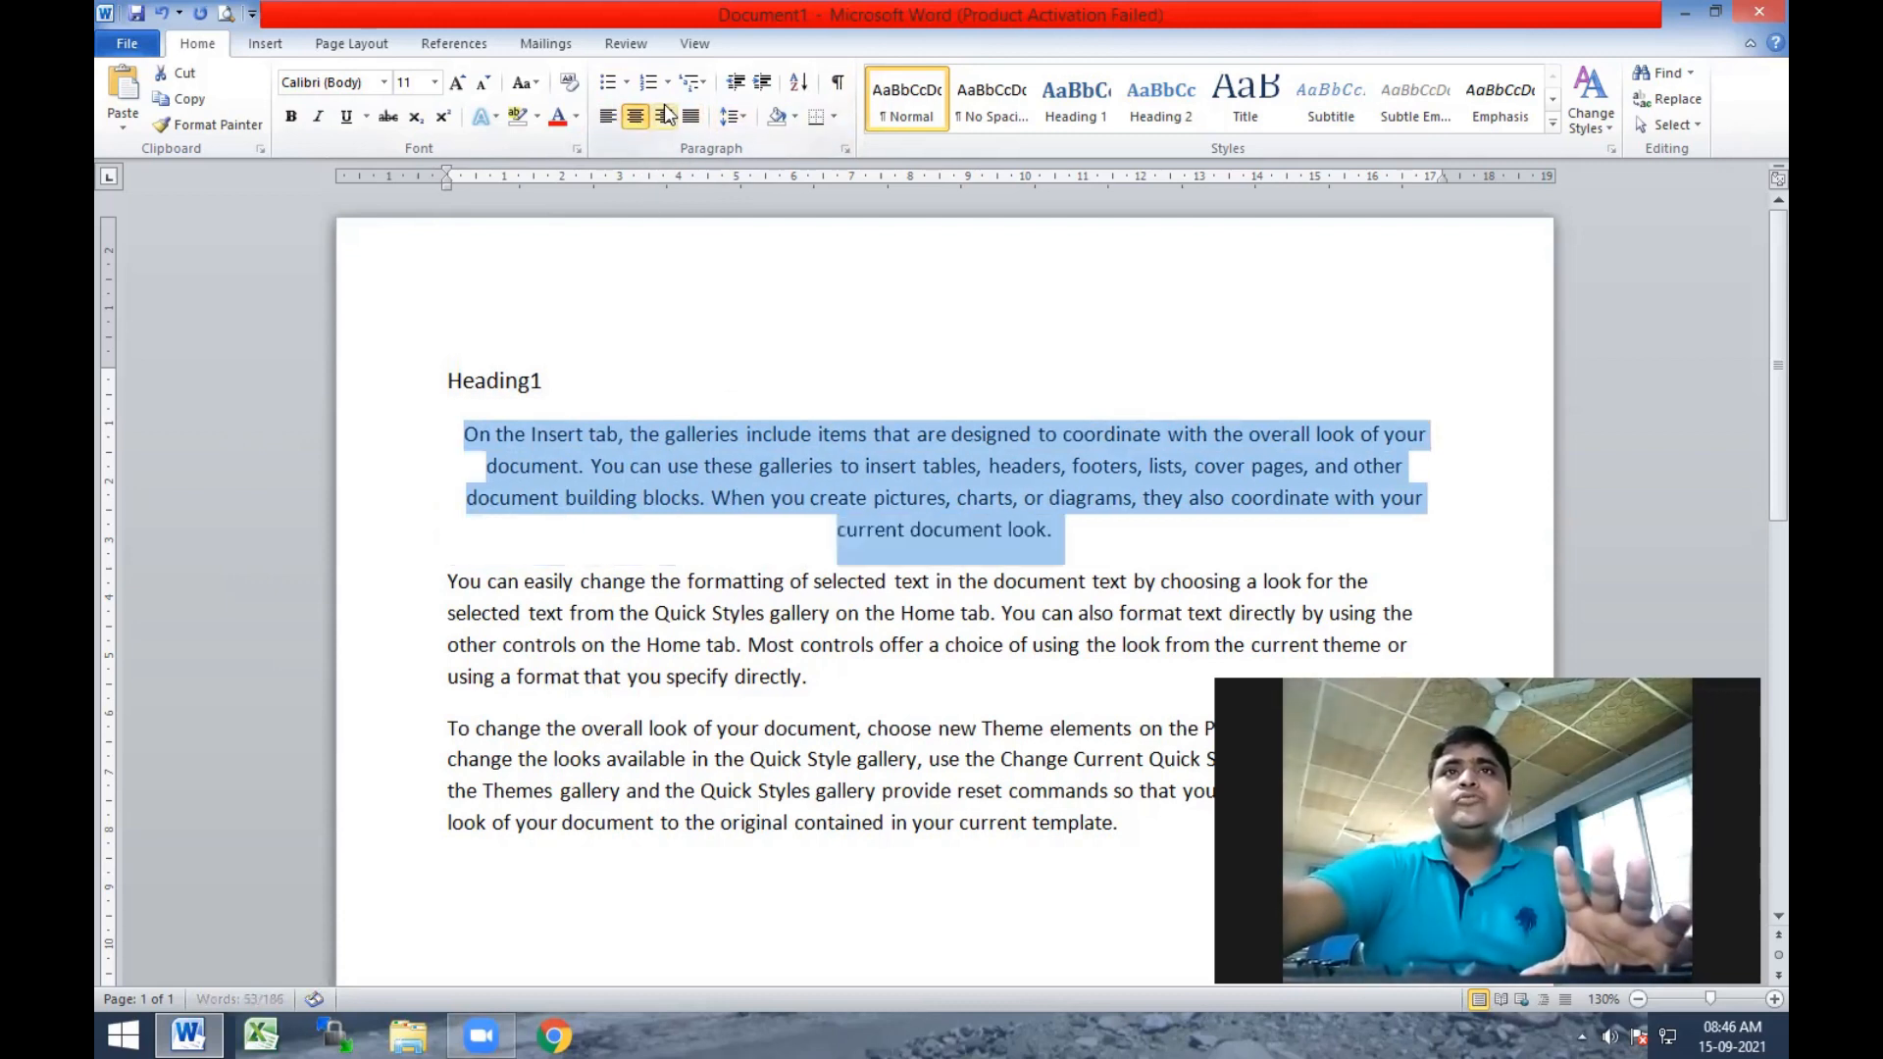
pyautogui.click(663, 117)
pyautogui.click(691, 116)
pyautogui.click(663, 117)
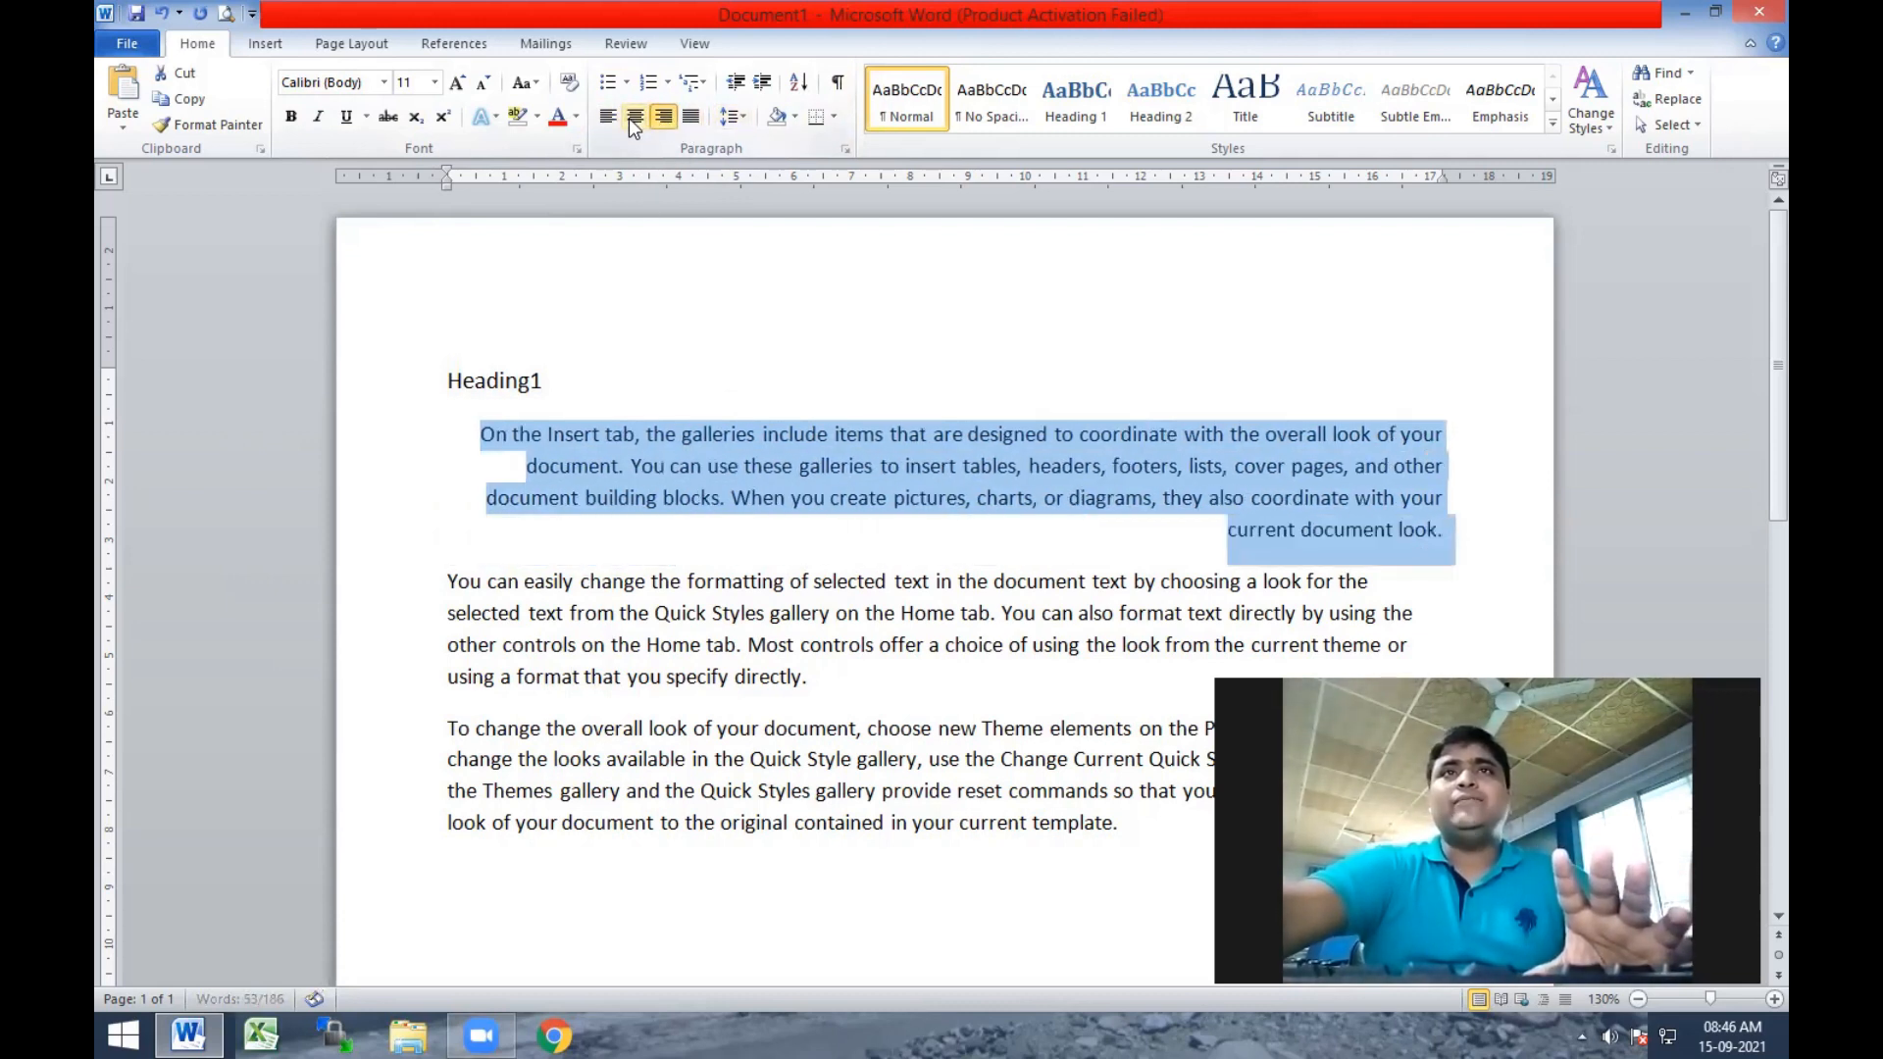
# Try centred, left, right and justified alignment in turn on the first body paragraph.
pyautogui.click(636, 117)
pyautogui.click(608, 117)
pyautogui.click(663, 116)
pyautogui.click(690, 117)
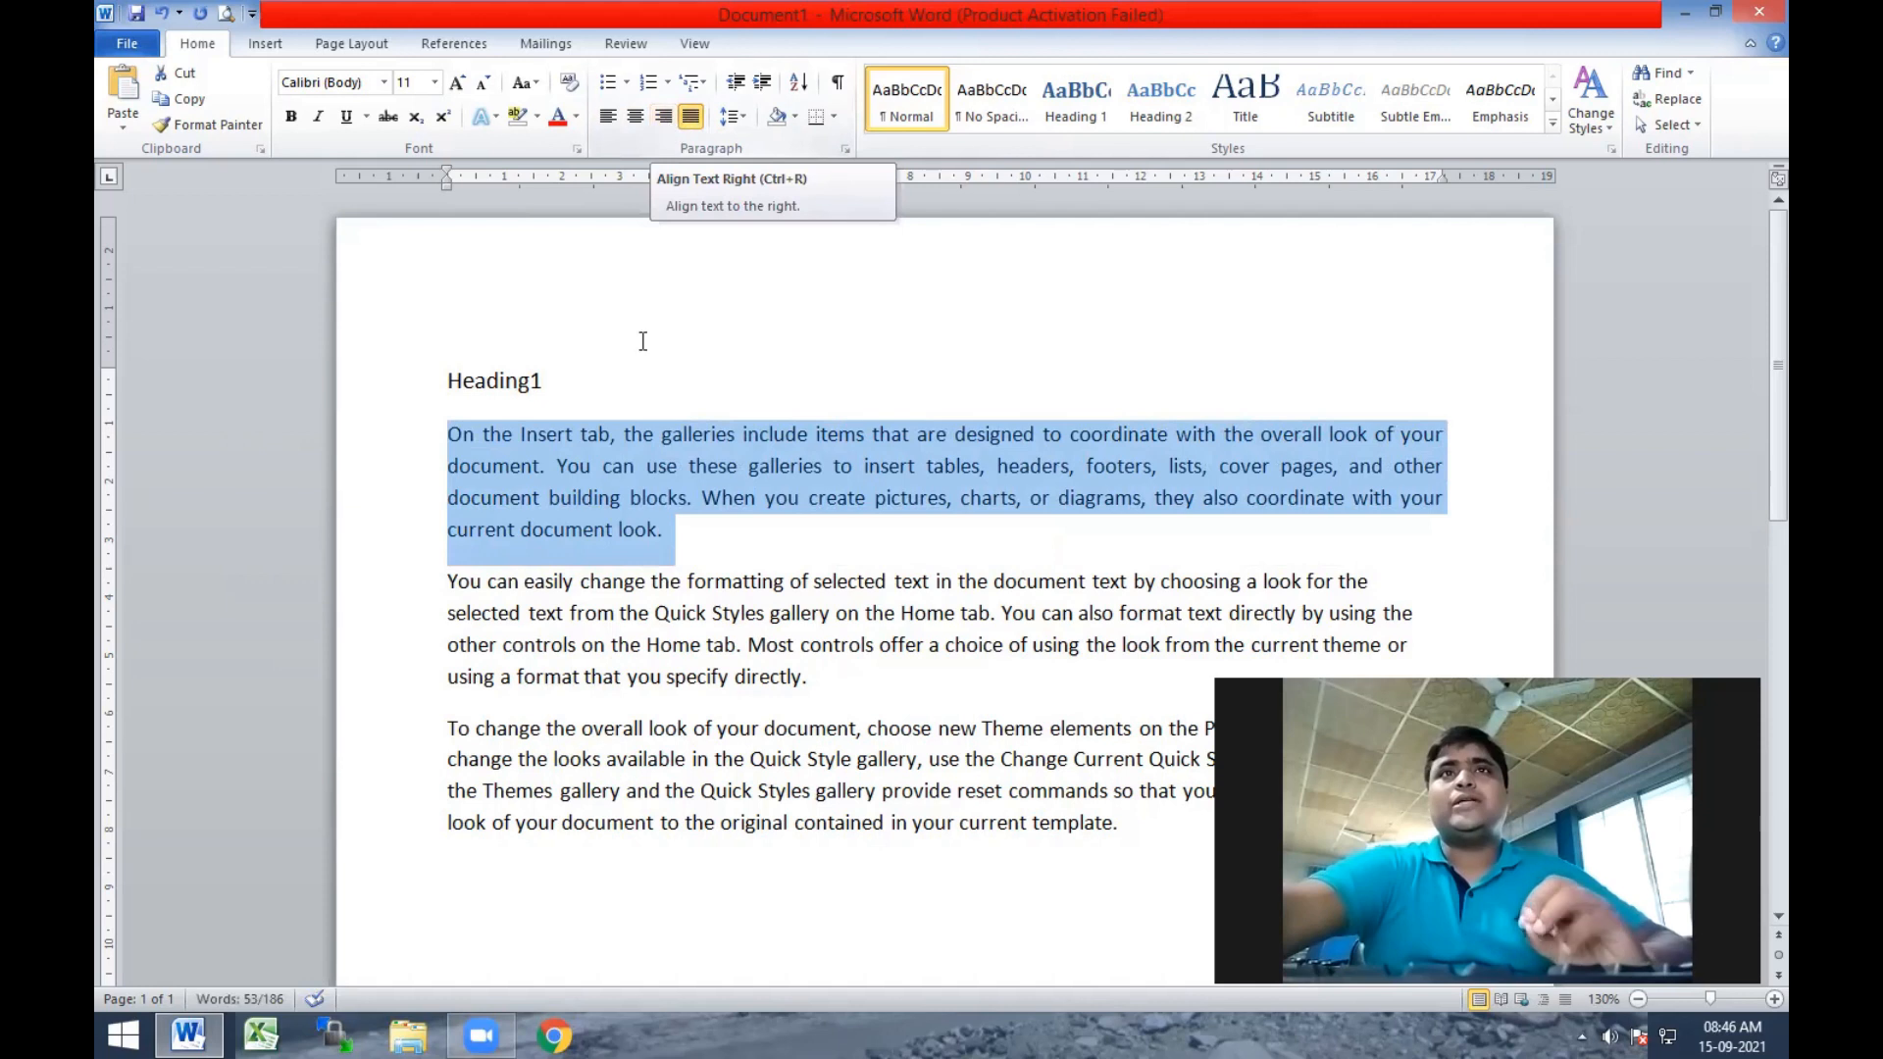
# Left-align the first body paragraph after cycling it through centred, right and justified alignment again.
pyautogui.moveTo(683, 556); pyautogui.dragTo(437, 431)
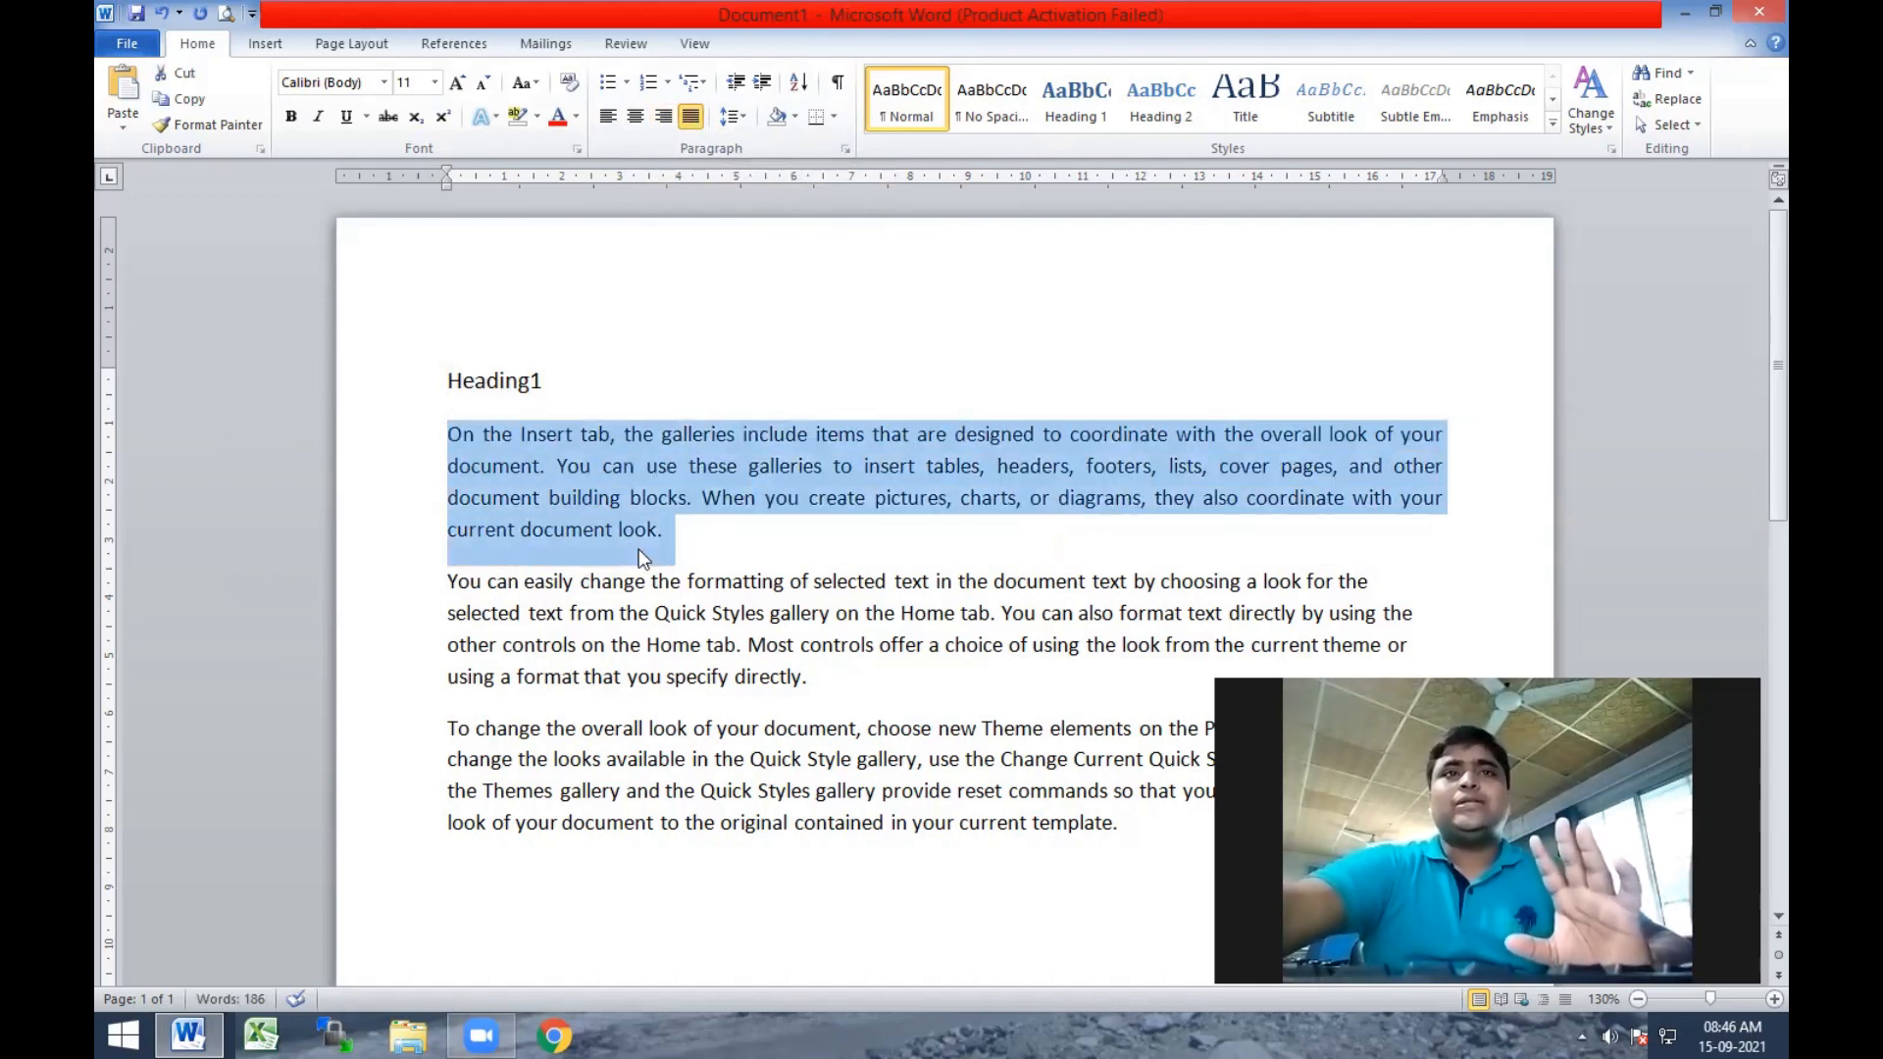
pyautogui.click(628, 119)
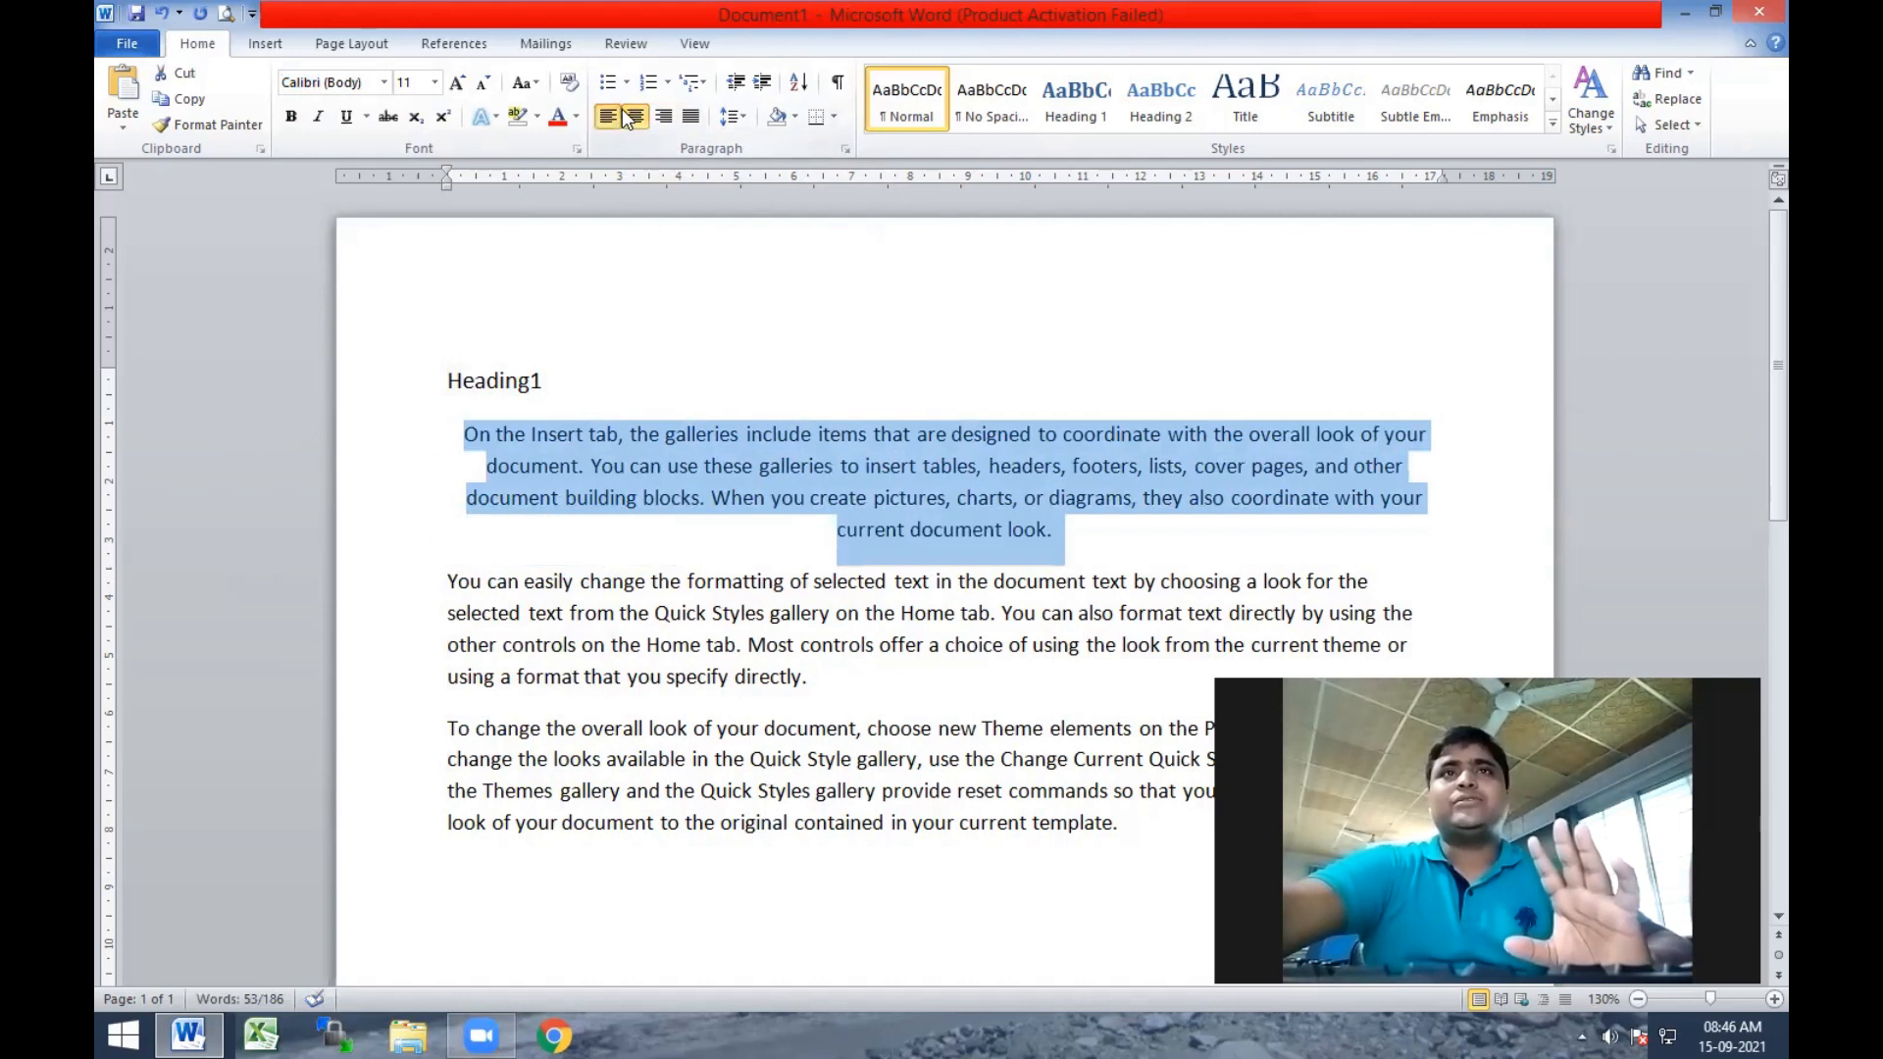
pyautogui.click(608, 117)
pyautogui.click(667, 115)
pyautogui.click(691, 117)
pyautogui.click(663, 118)
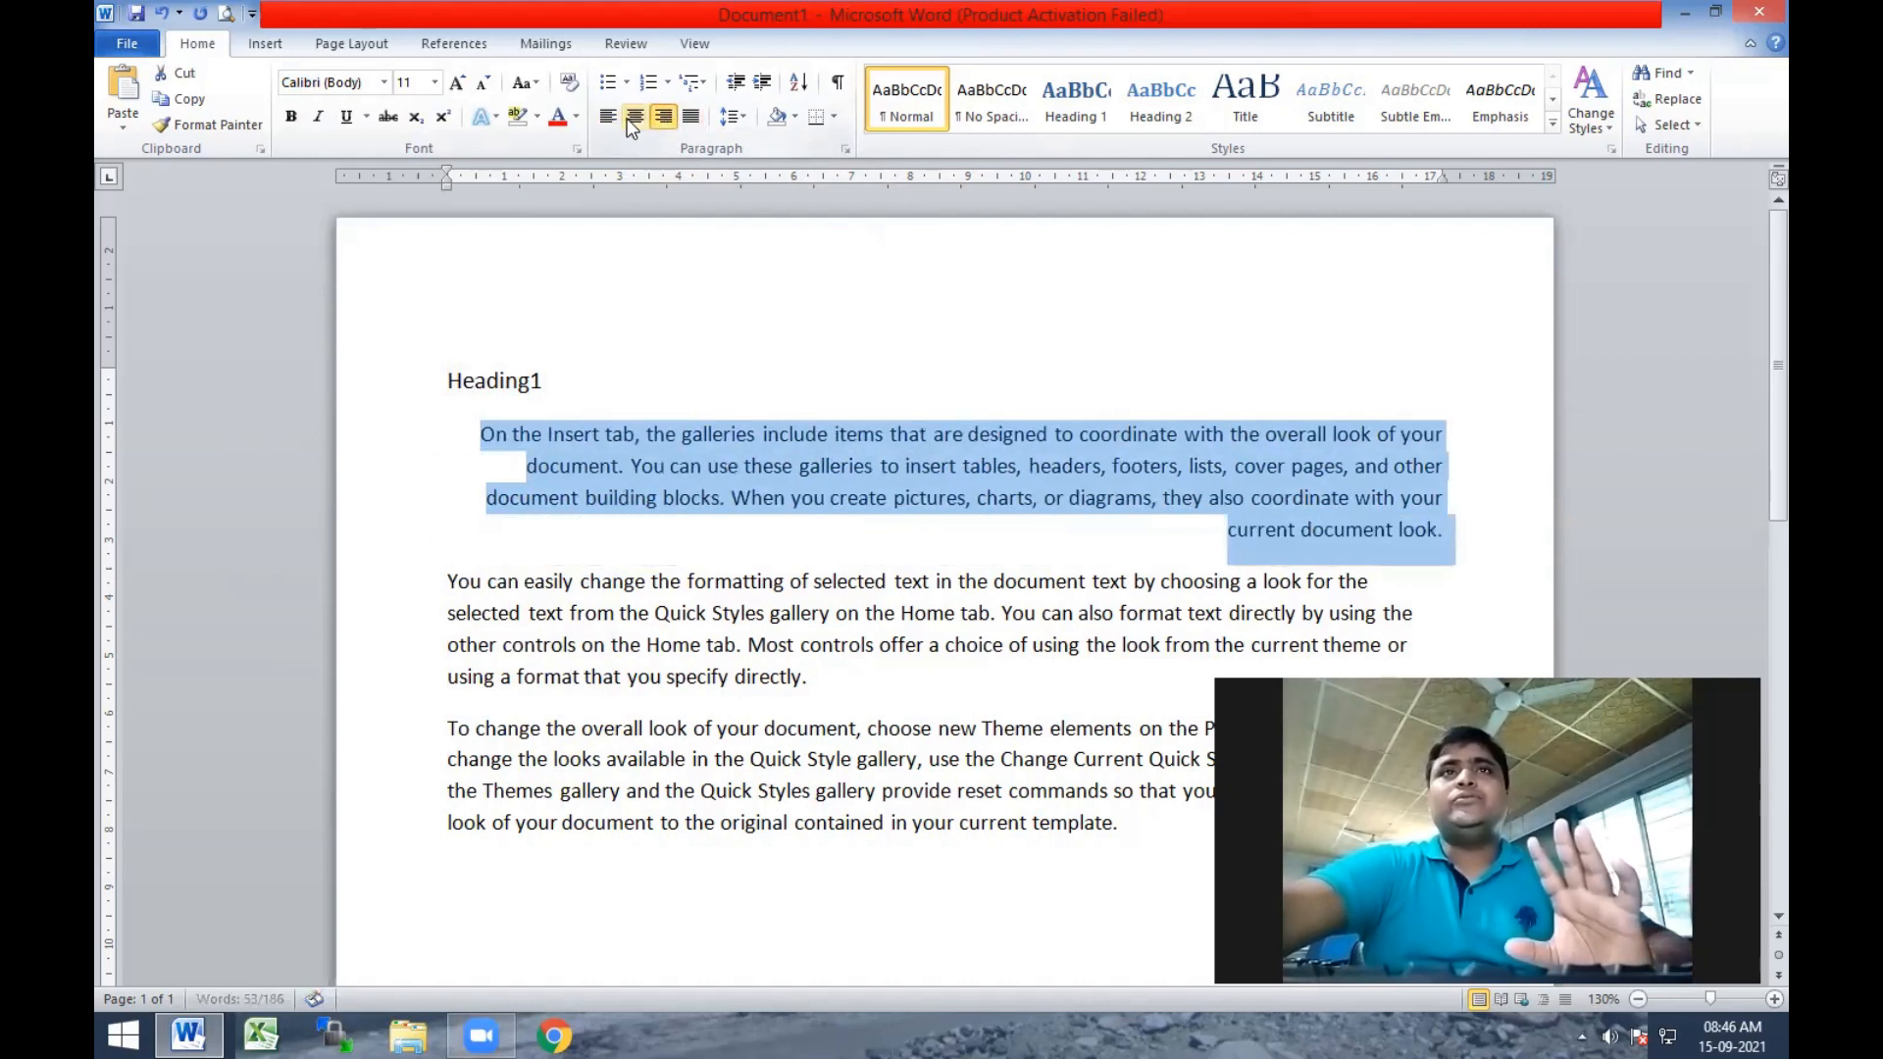
pyautogui.click(631, 118)
pyautogui.click(607, 116)
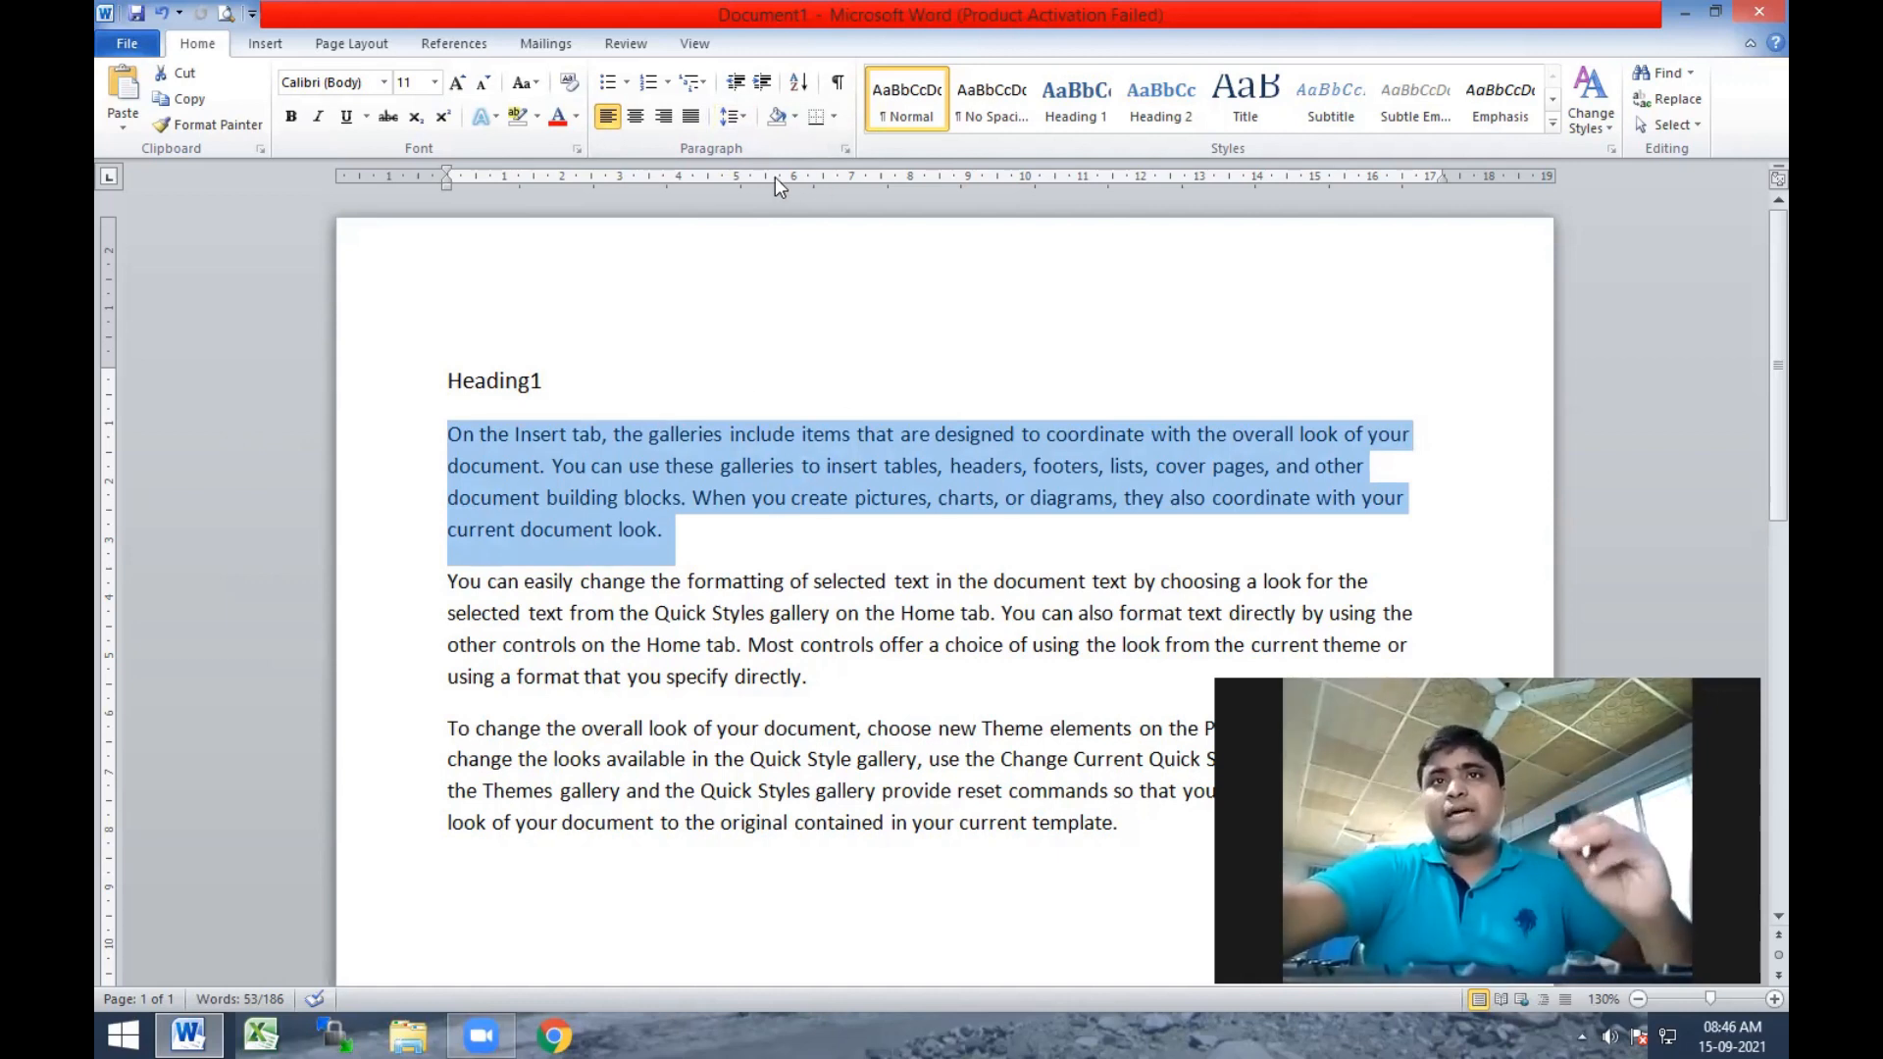
# Set the first body paragraph's line spacing to 1.0.
pyautogui.click(745, 110)
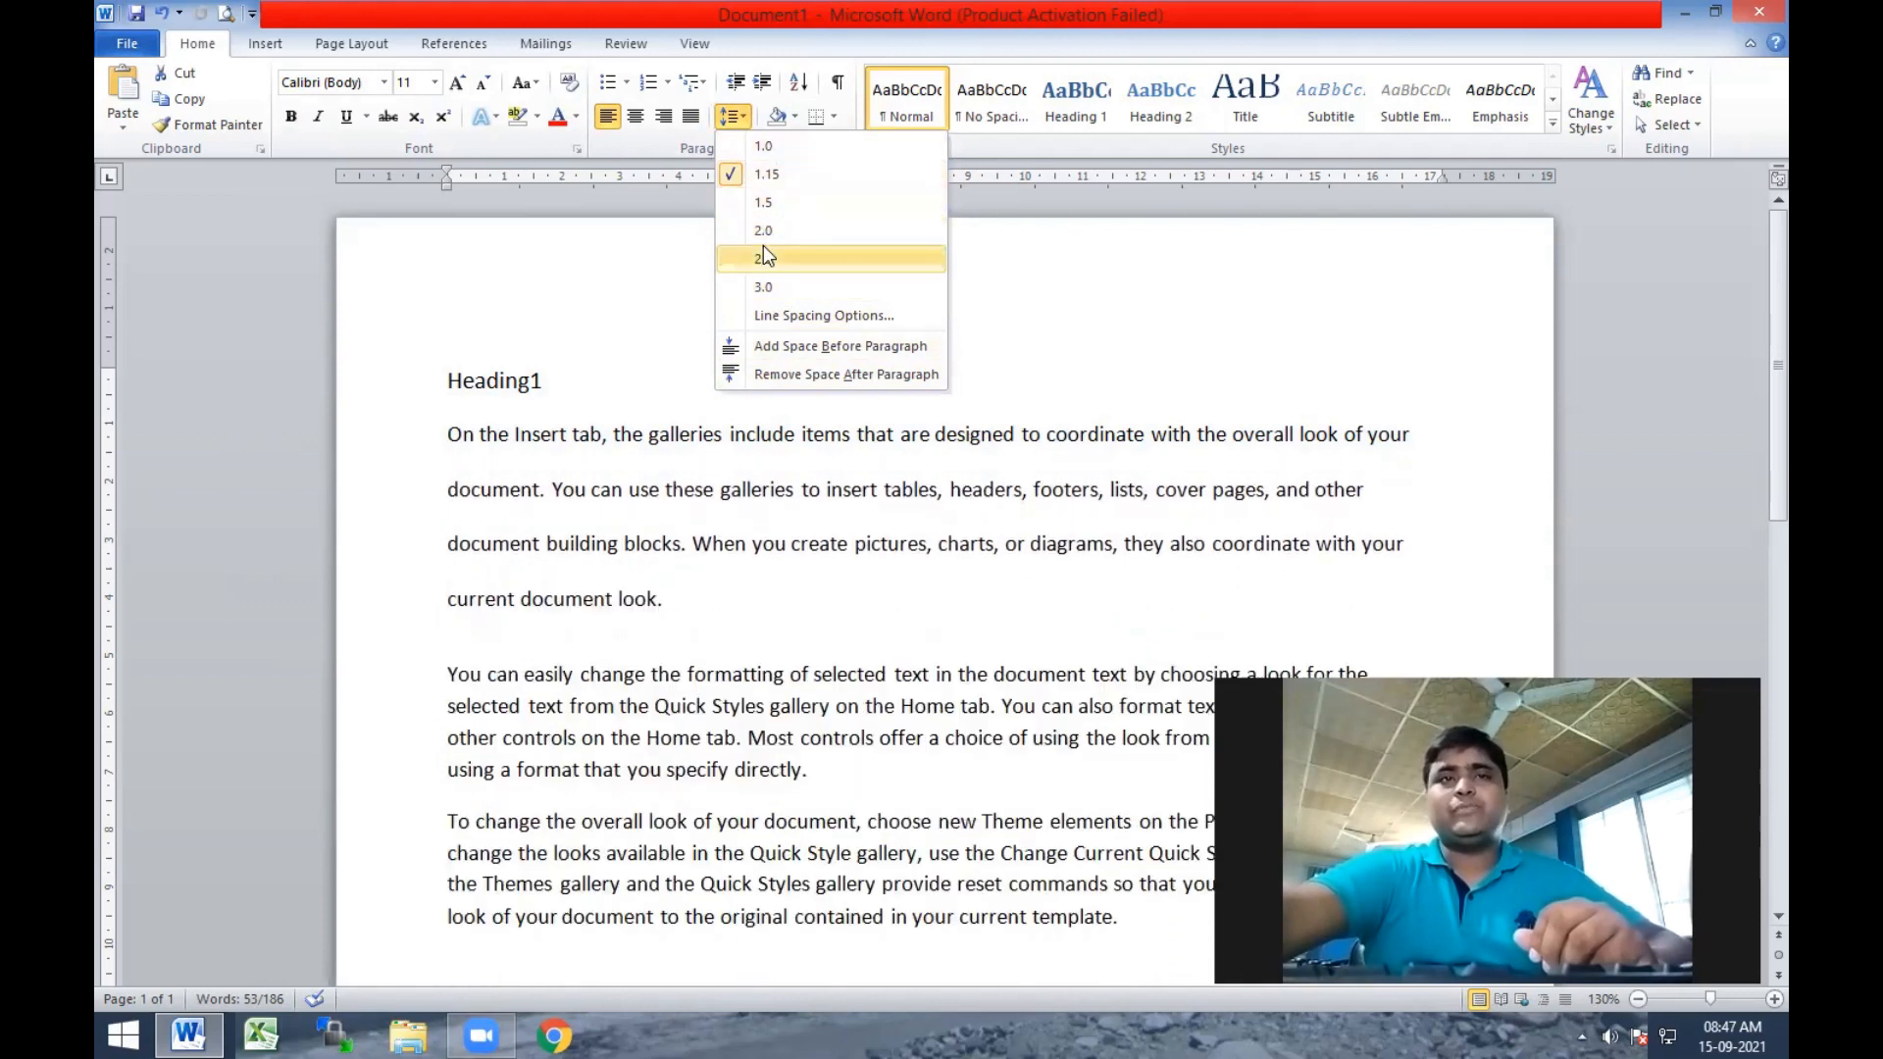
pyautogui.click(777, 149)
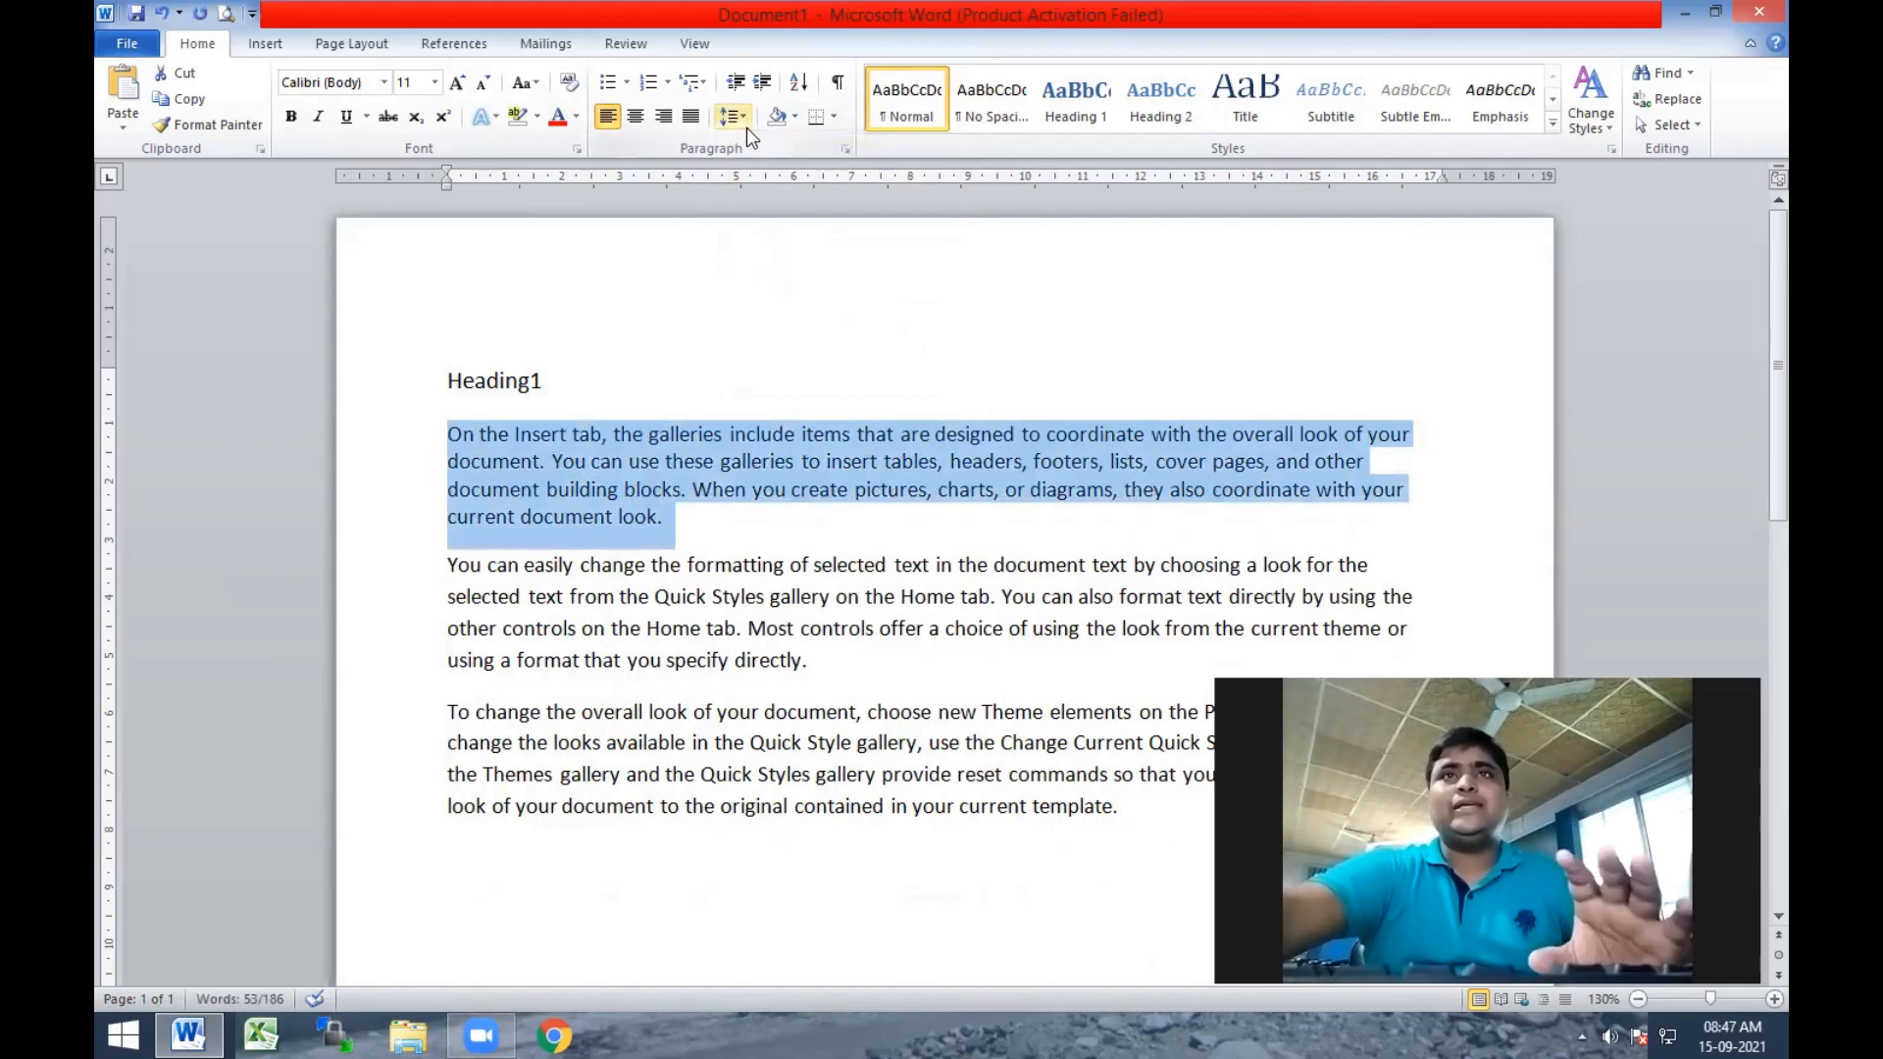
# Try a custom multiple line spacing of 5.5 on the first body paragraph and undo it.
pyautogui.click(750, 127)
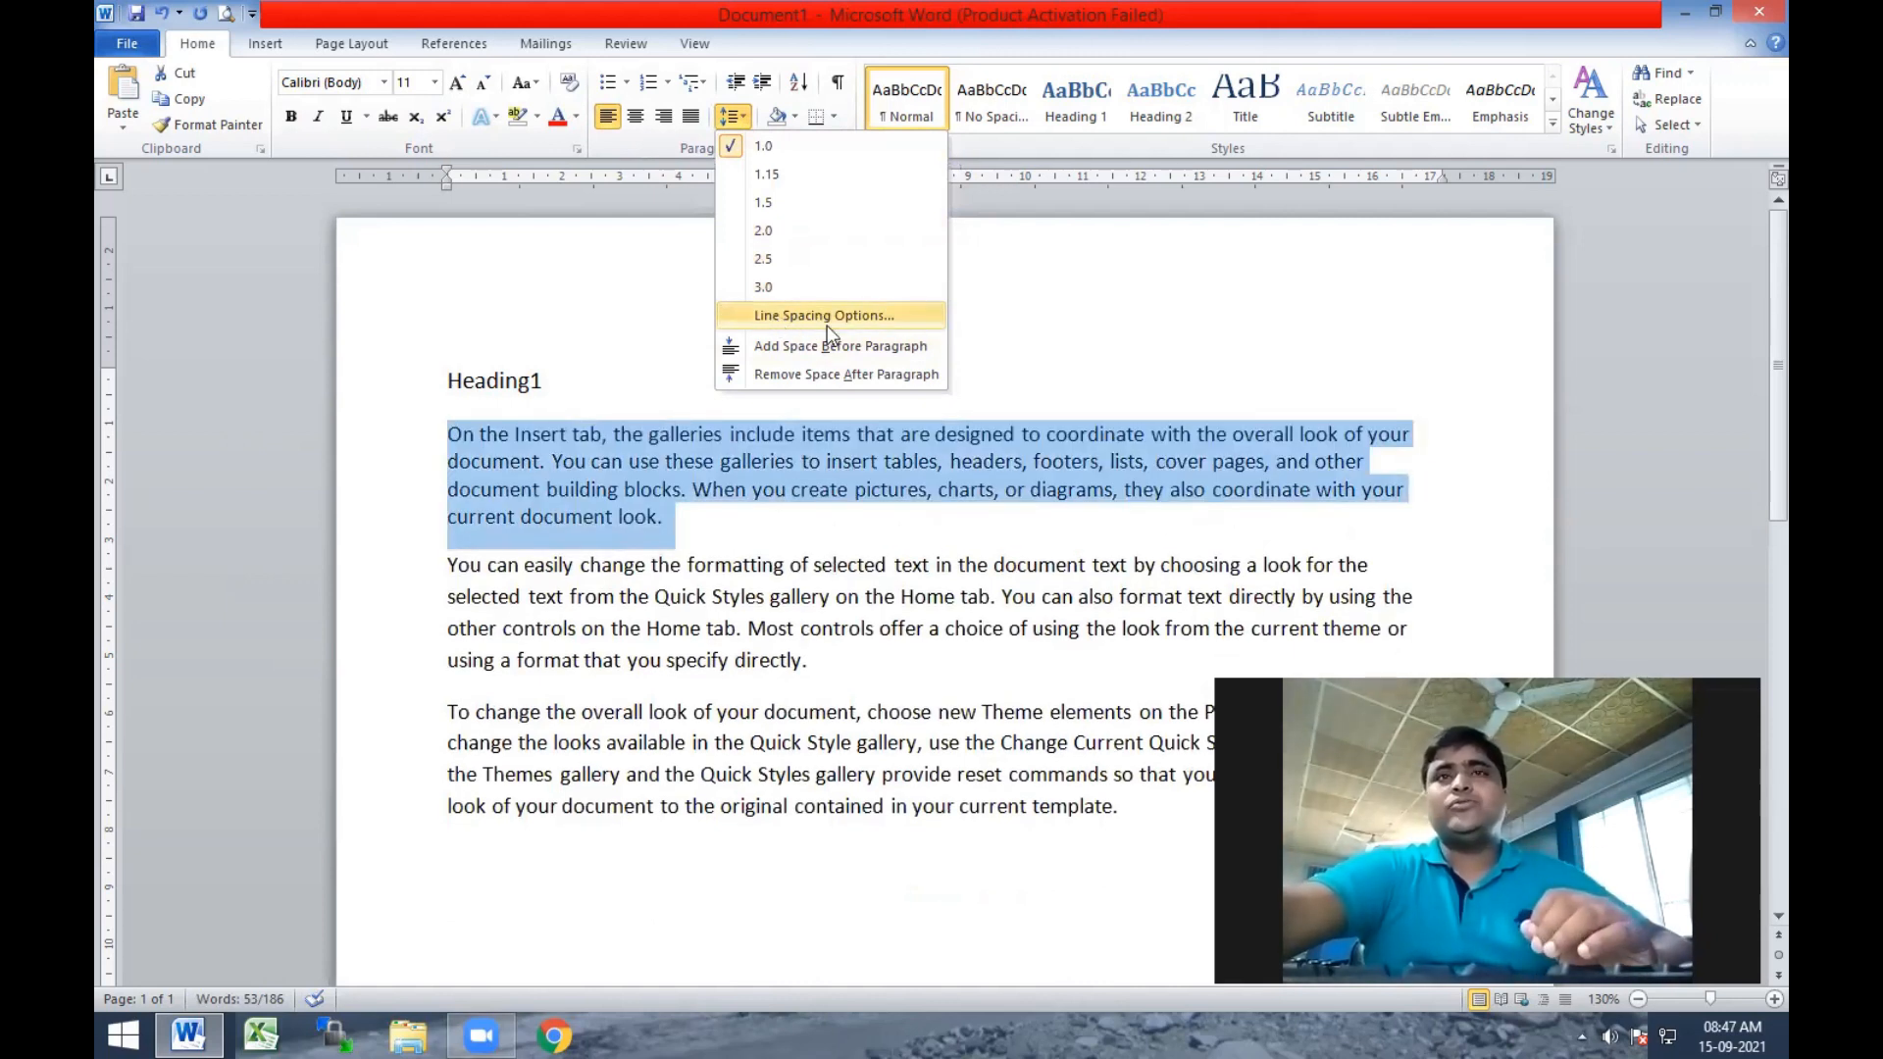
pyautogui.click(833, 315)
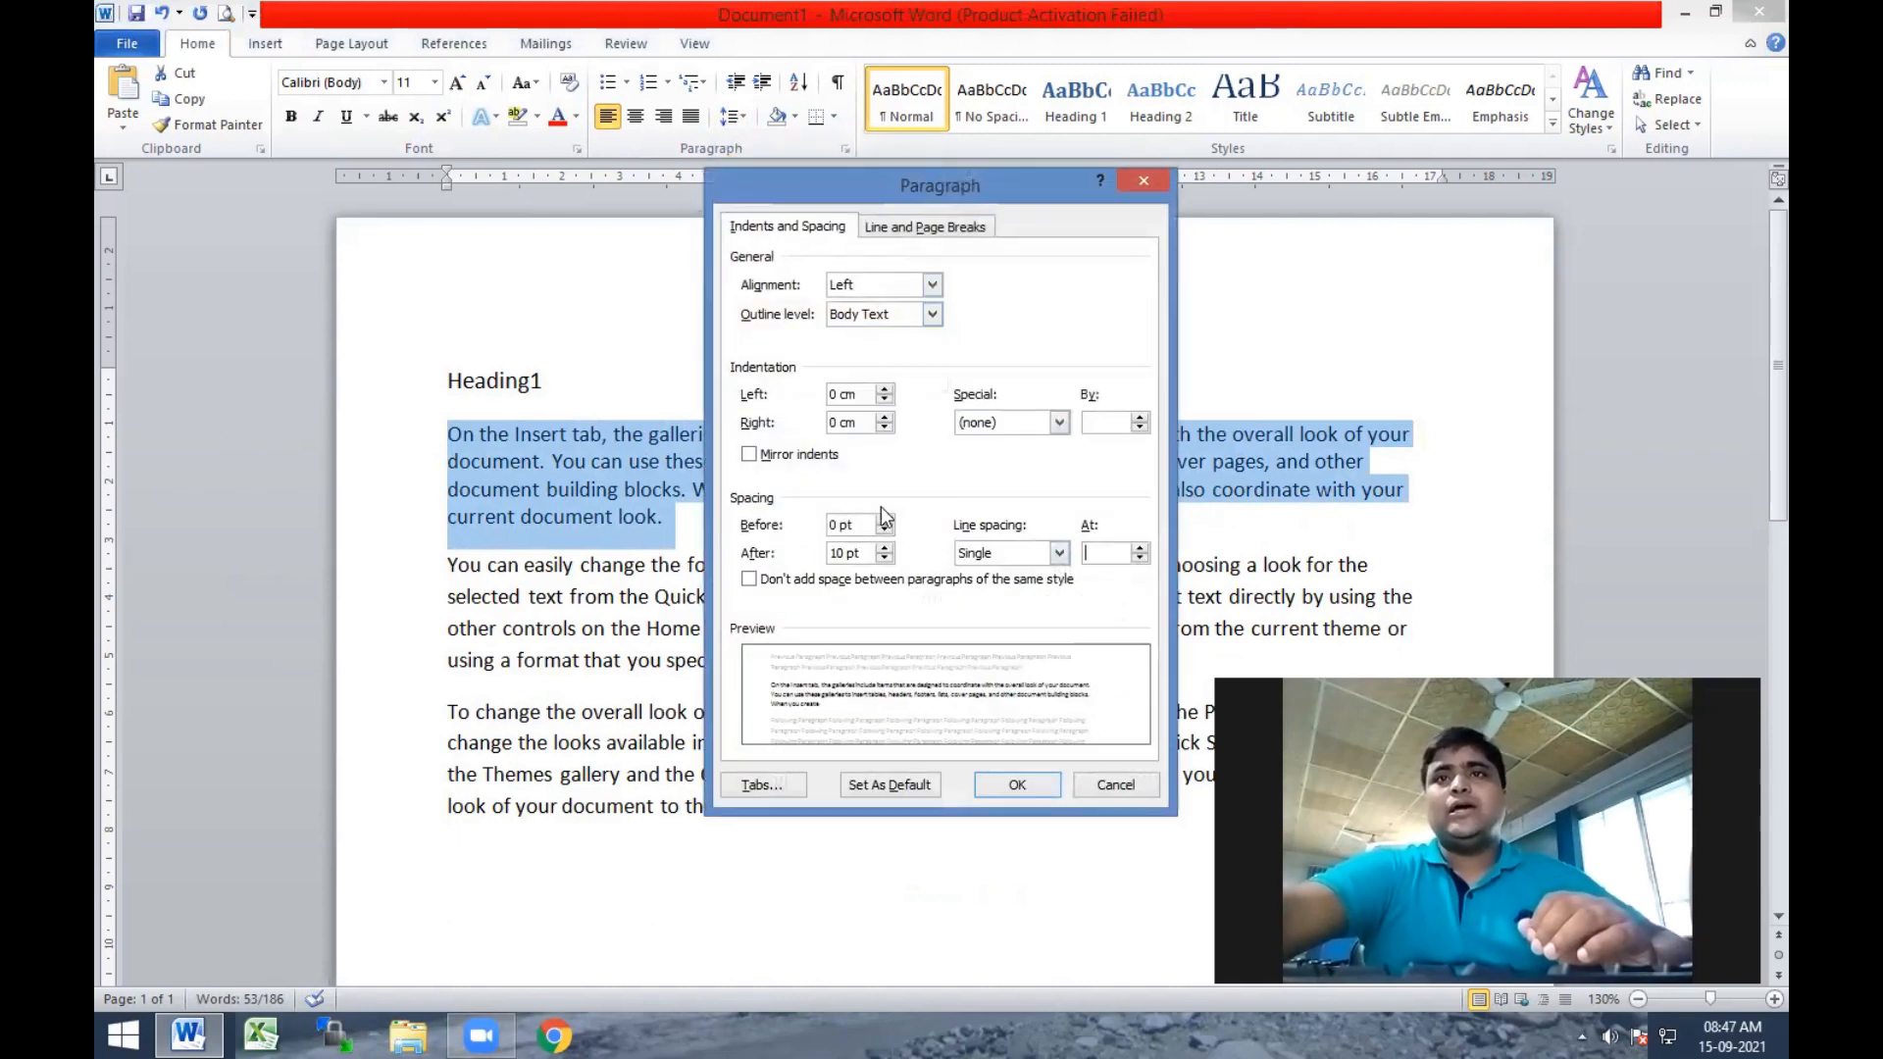
pyautogui.click(1109, 549)
pyautogui.write('4.5')
pyautogui.click(1140, 550)
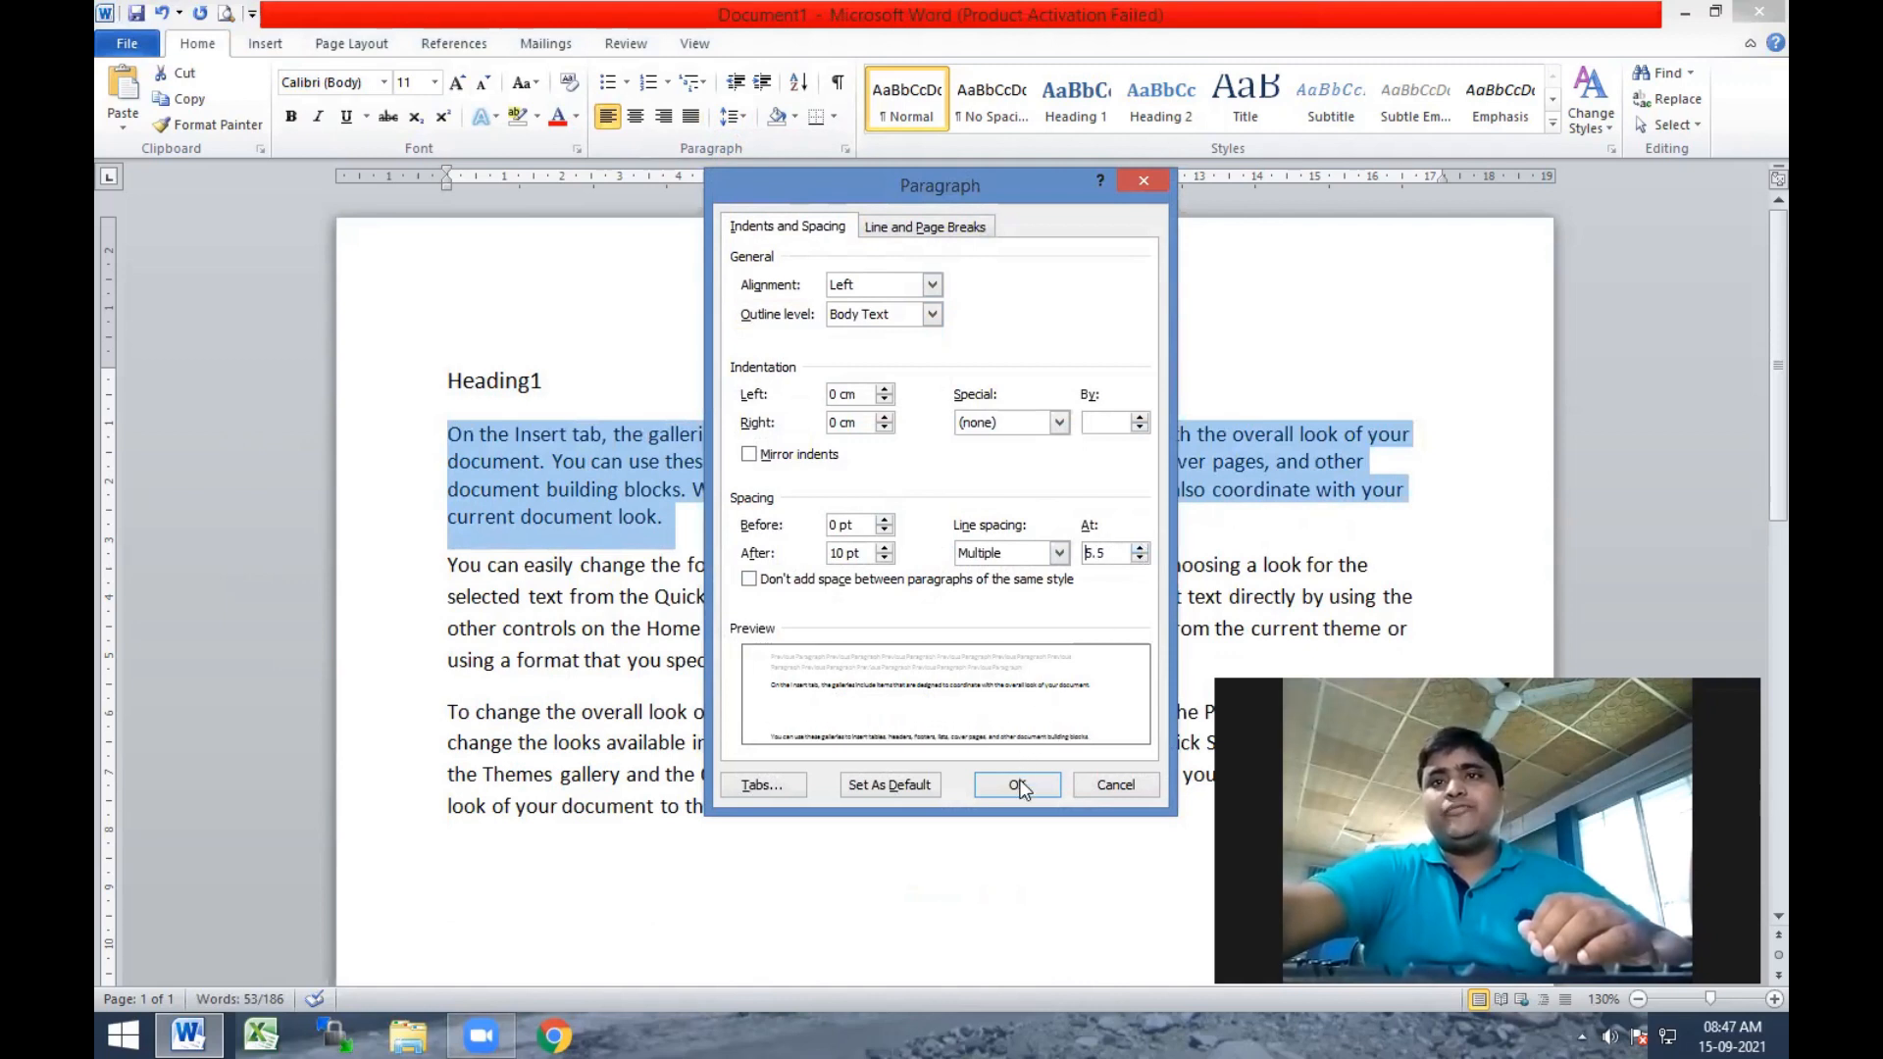
pyautogui.click(1025, 781)
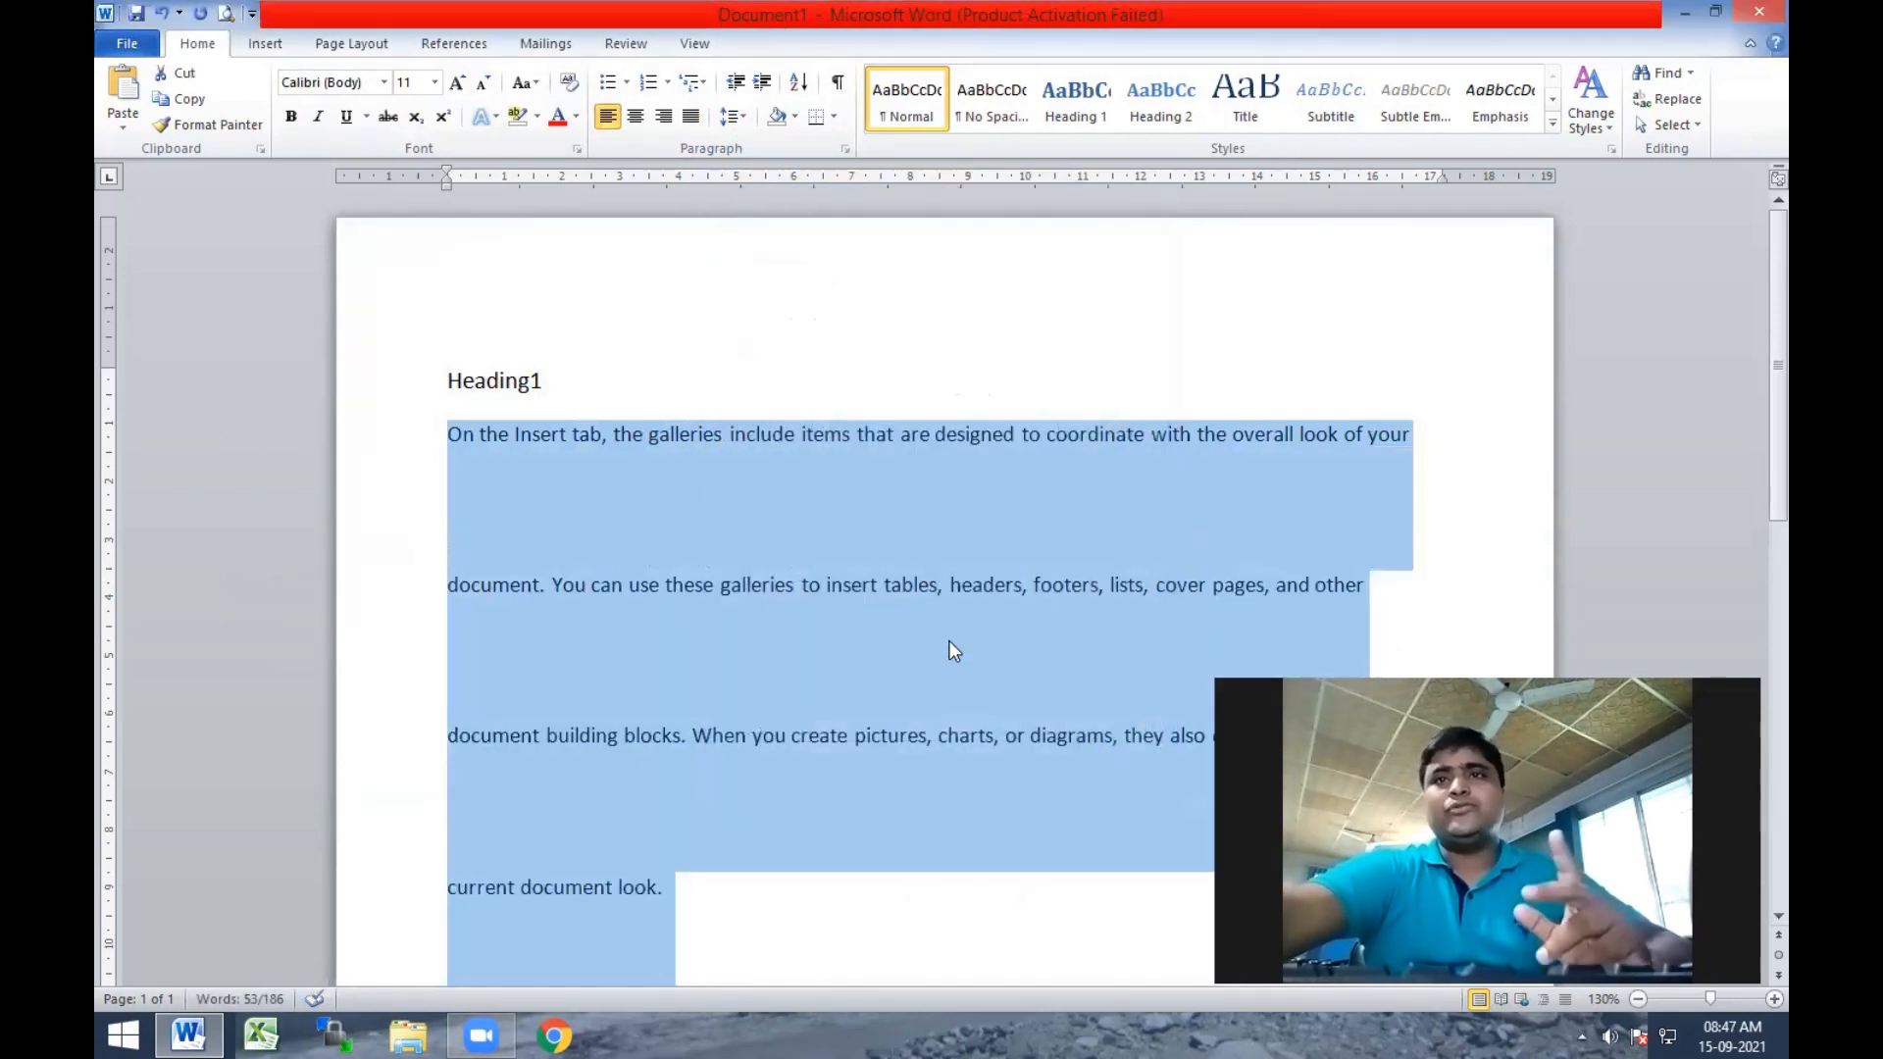
pyautogui.hotkey('ctrl', 'z')
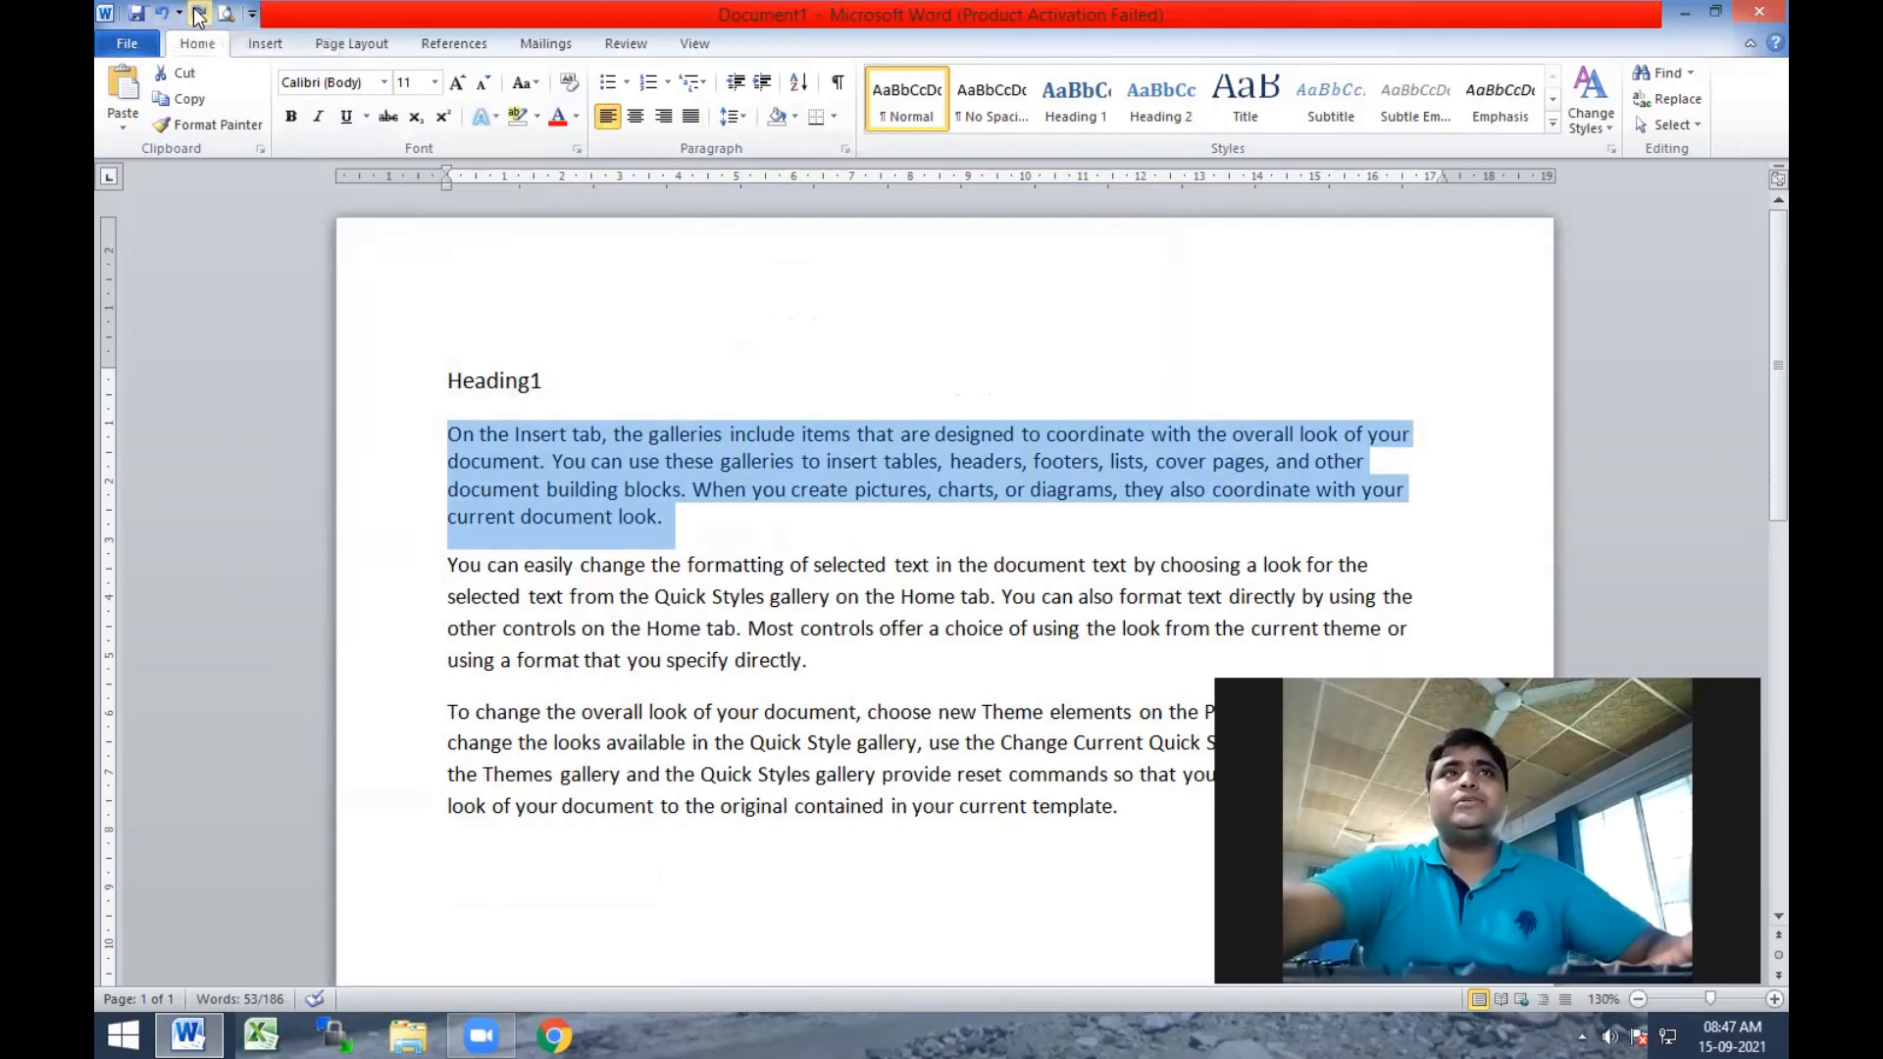
# Check the page in print preview and return to editing the document.
pyautogui.click(723, 534)
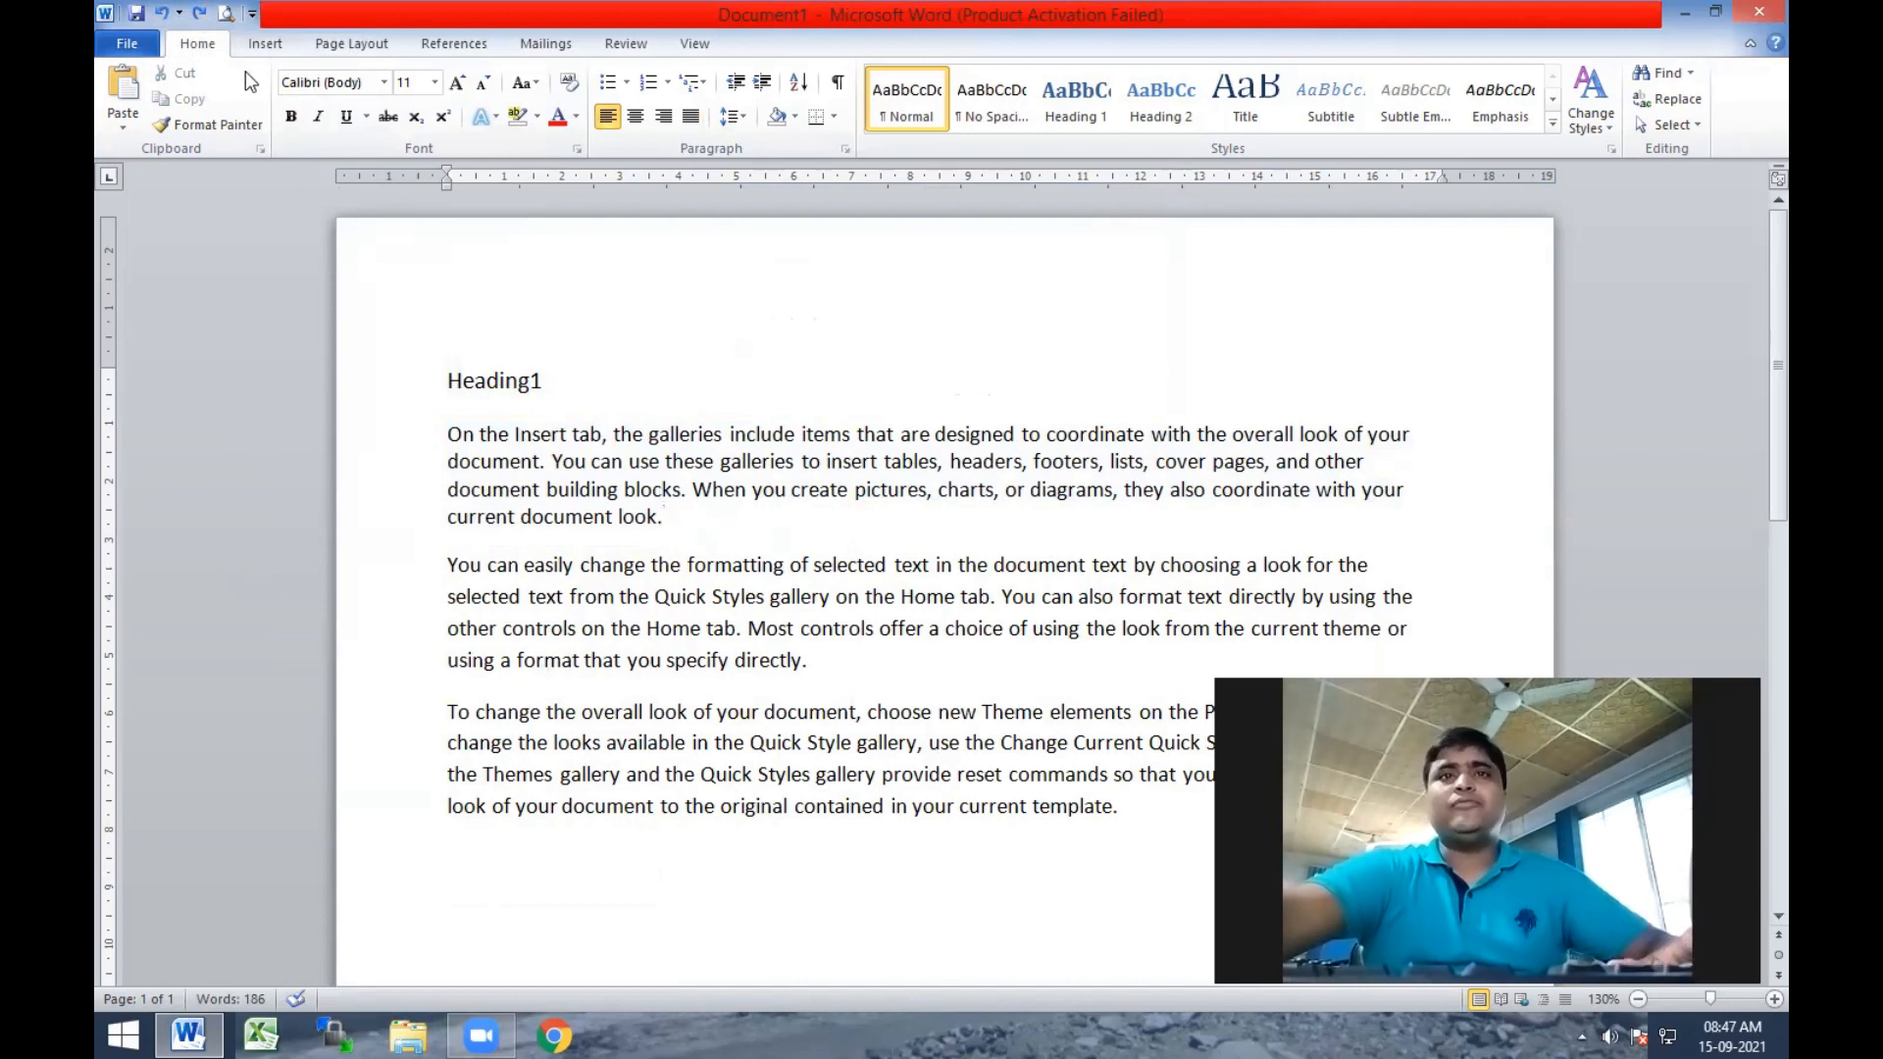
pyautogui.click(224, 20)
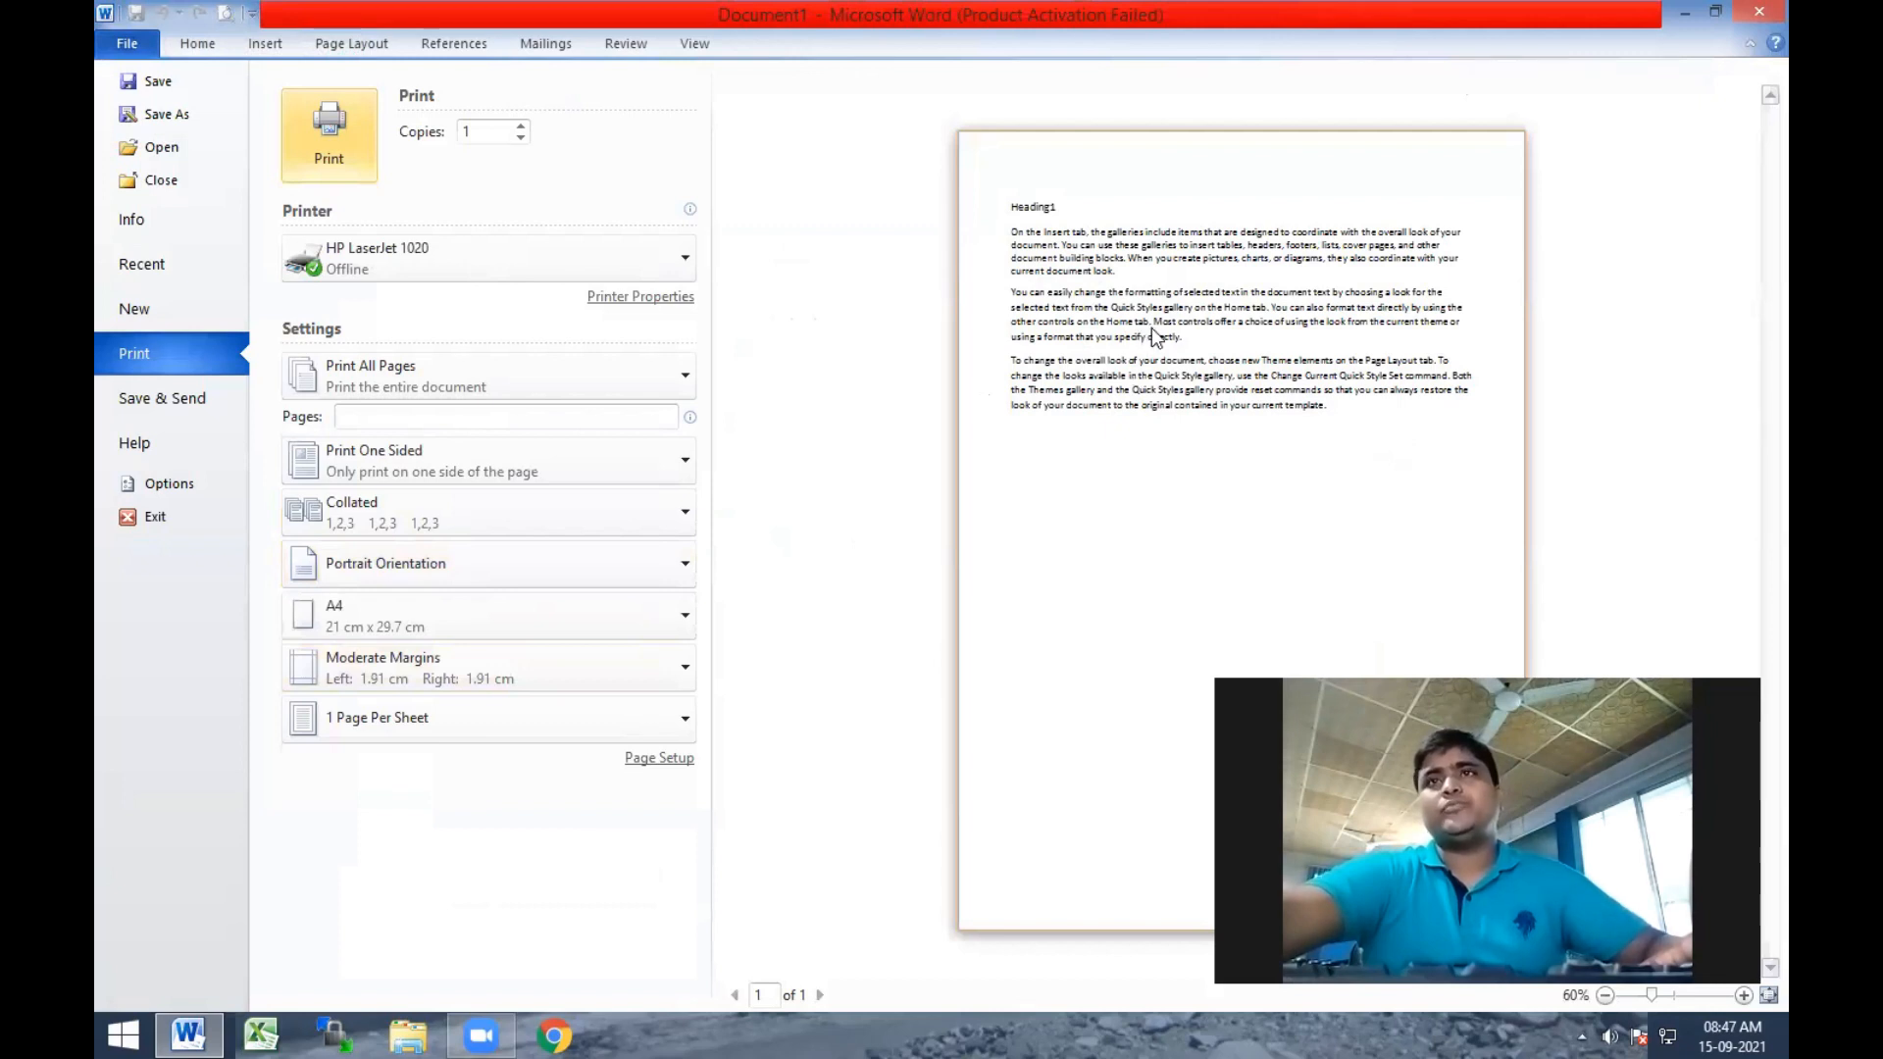
pyautogui.click(197, 43)
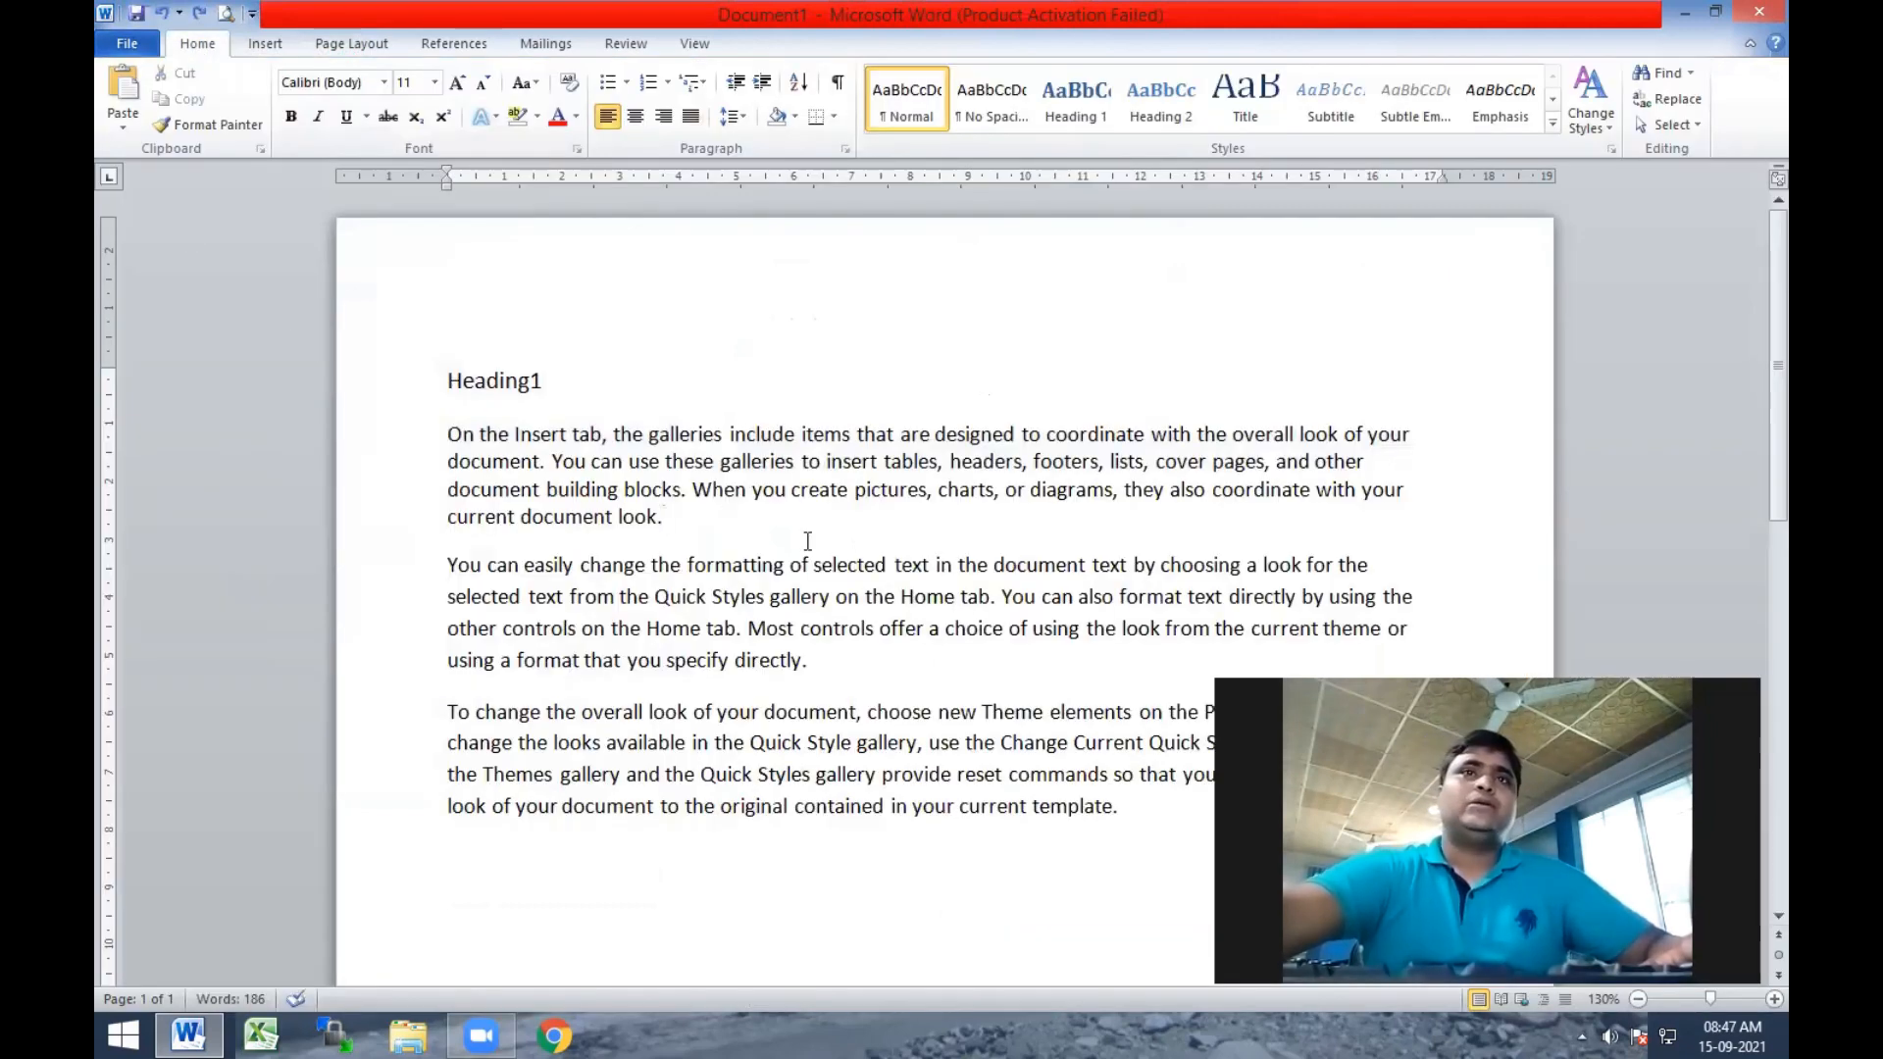
pyautogui.moveTo(706, 520); pyautogui.dragTo(428, 428)
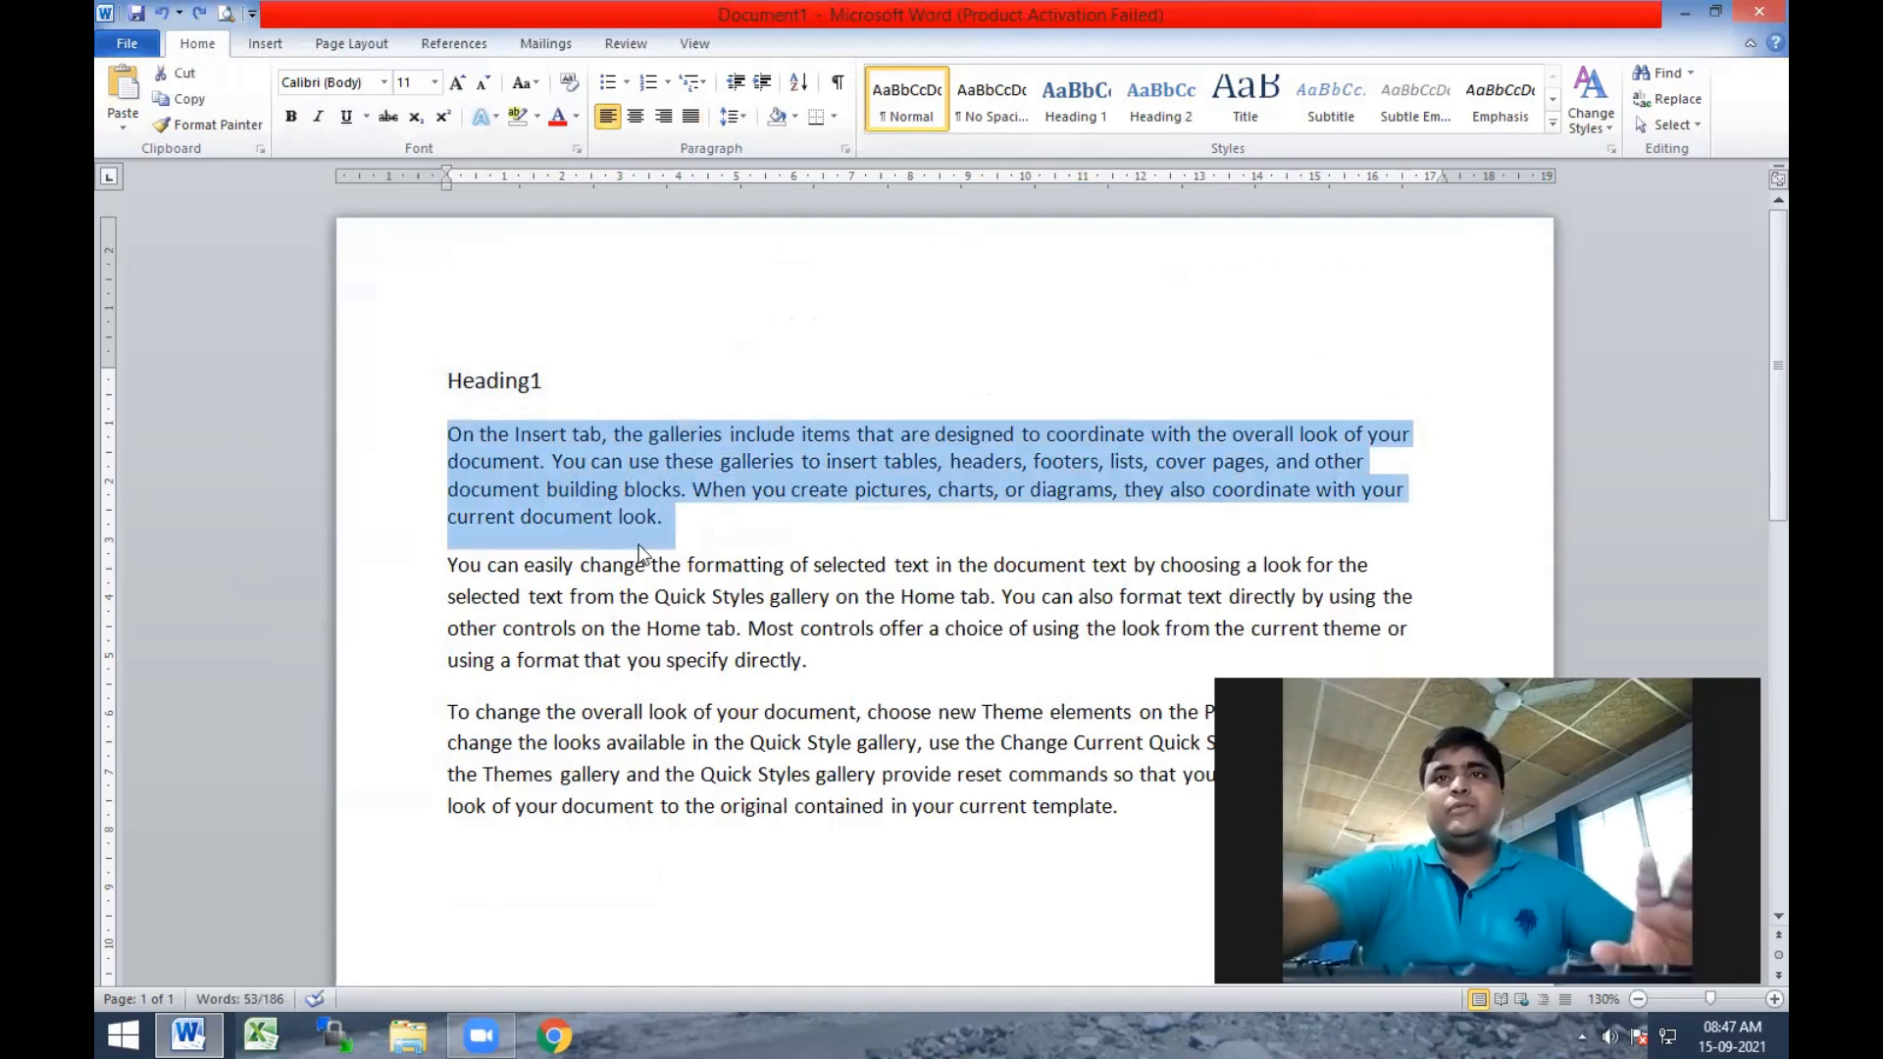
pyautogui.click(363, 45)
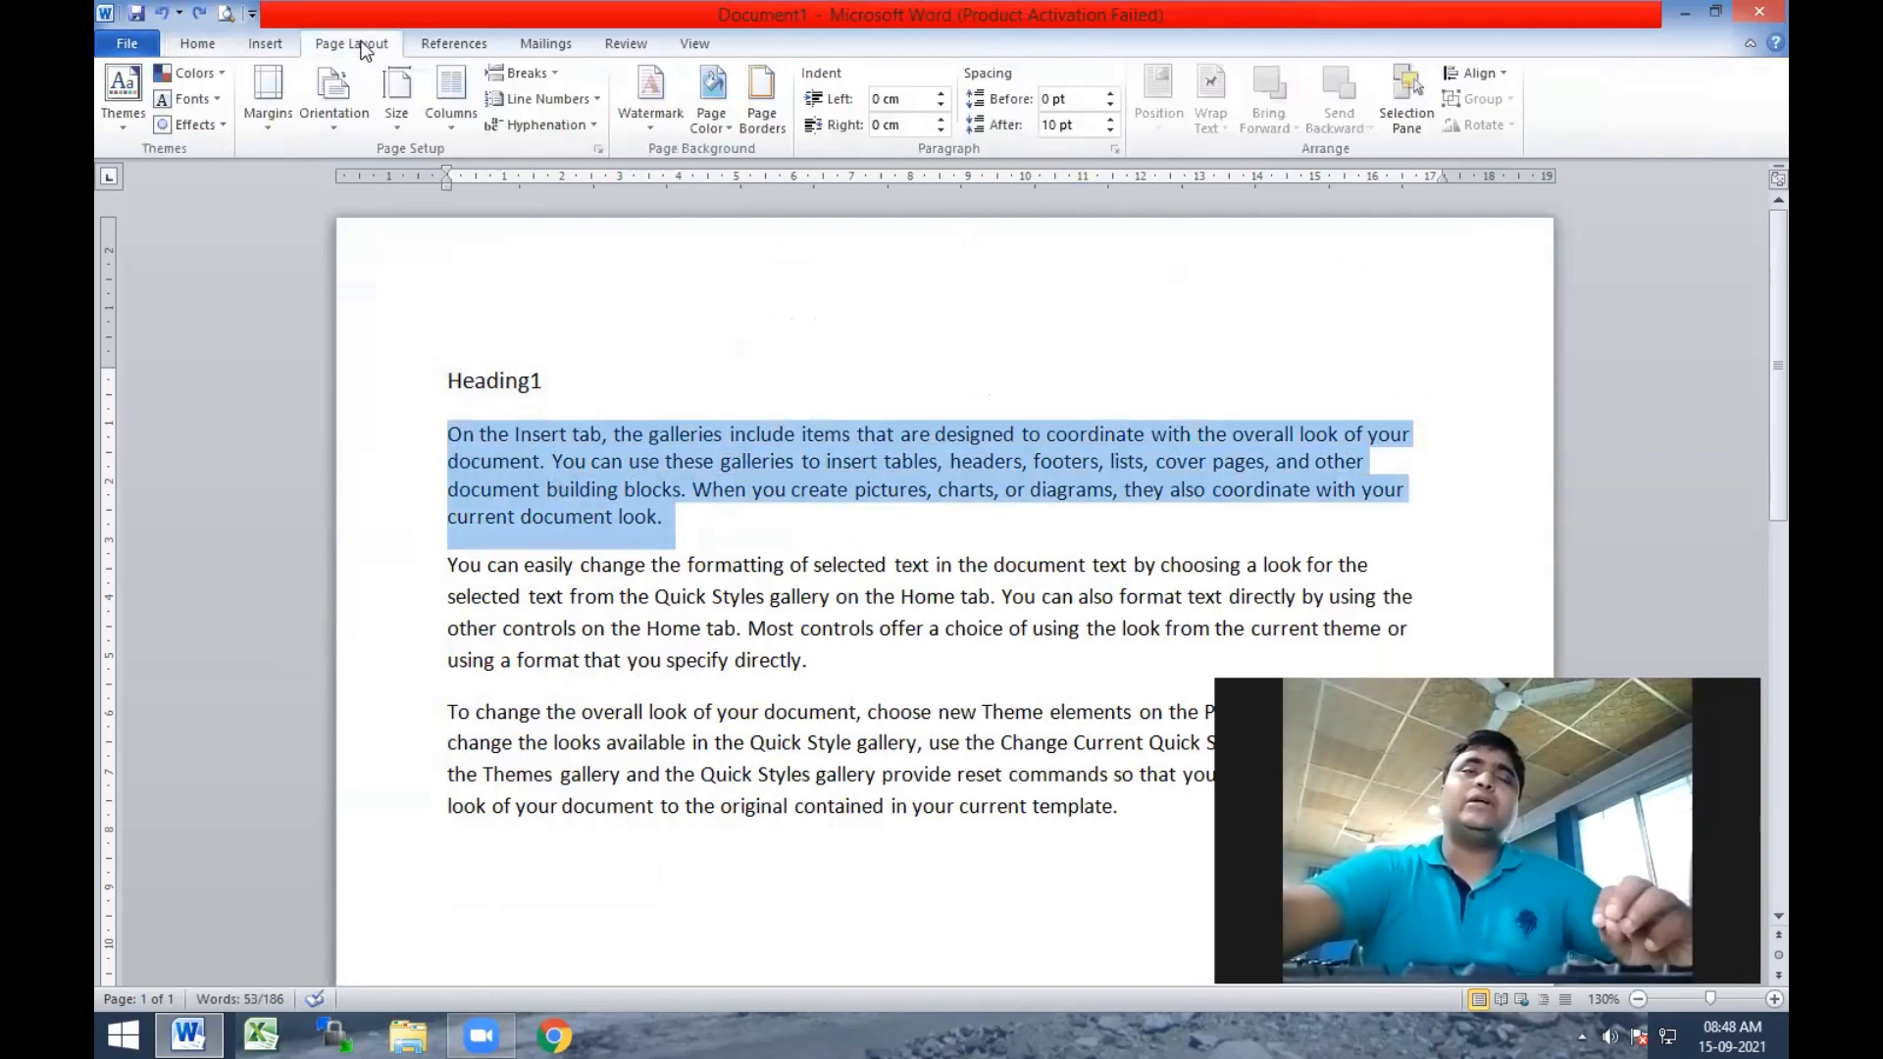
pyautogui.click(208, 45)
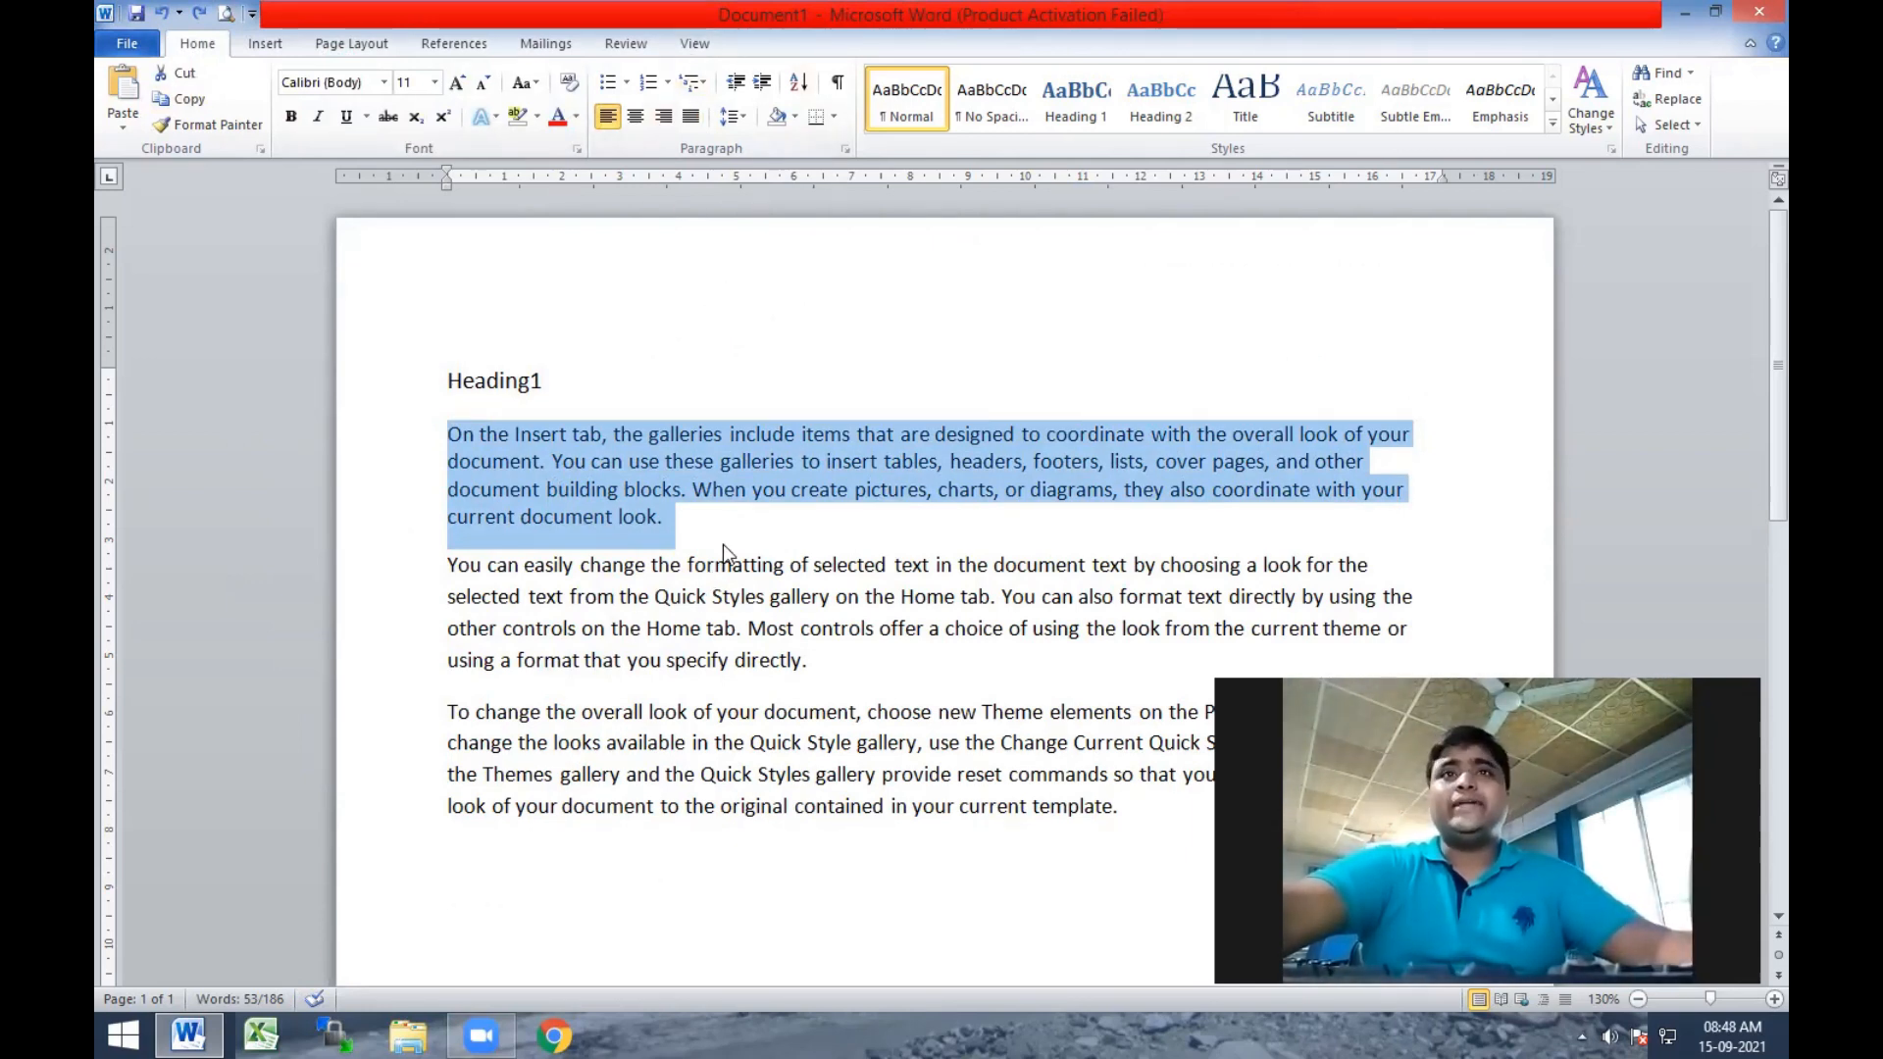
# Increase the second body paragraph's indent by one level and decrease it again.
pyautogui.click(676, 507)
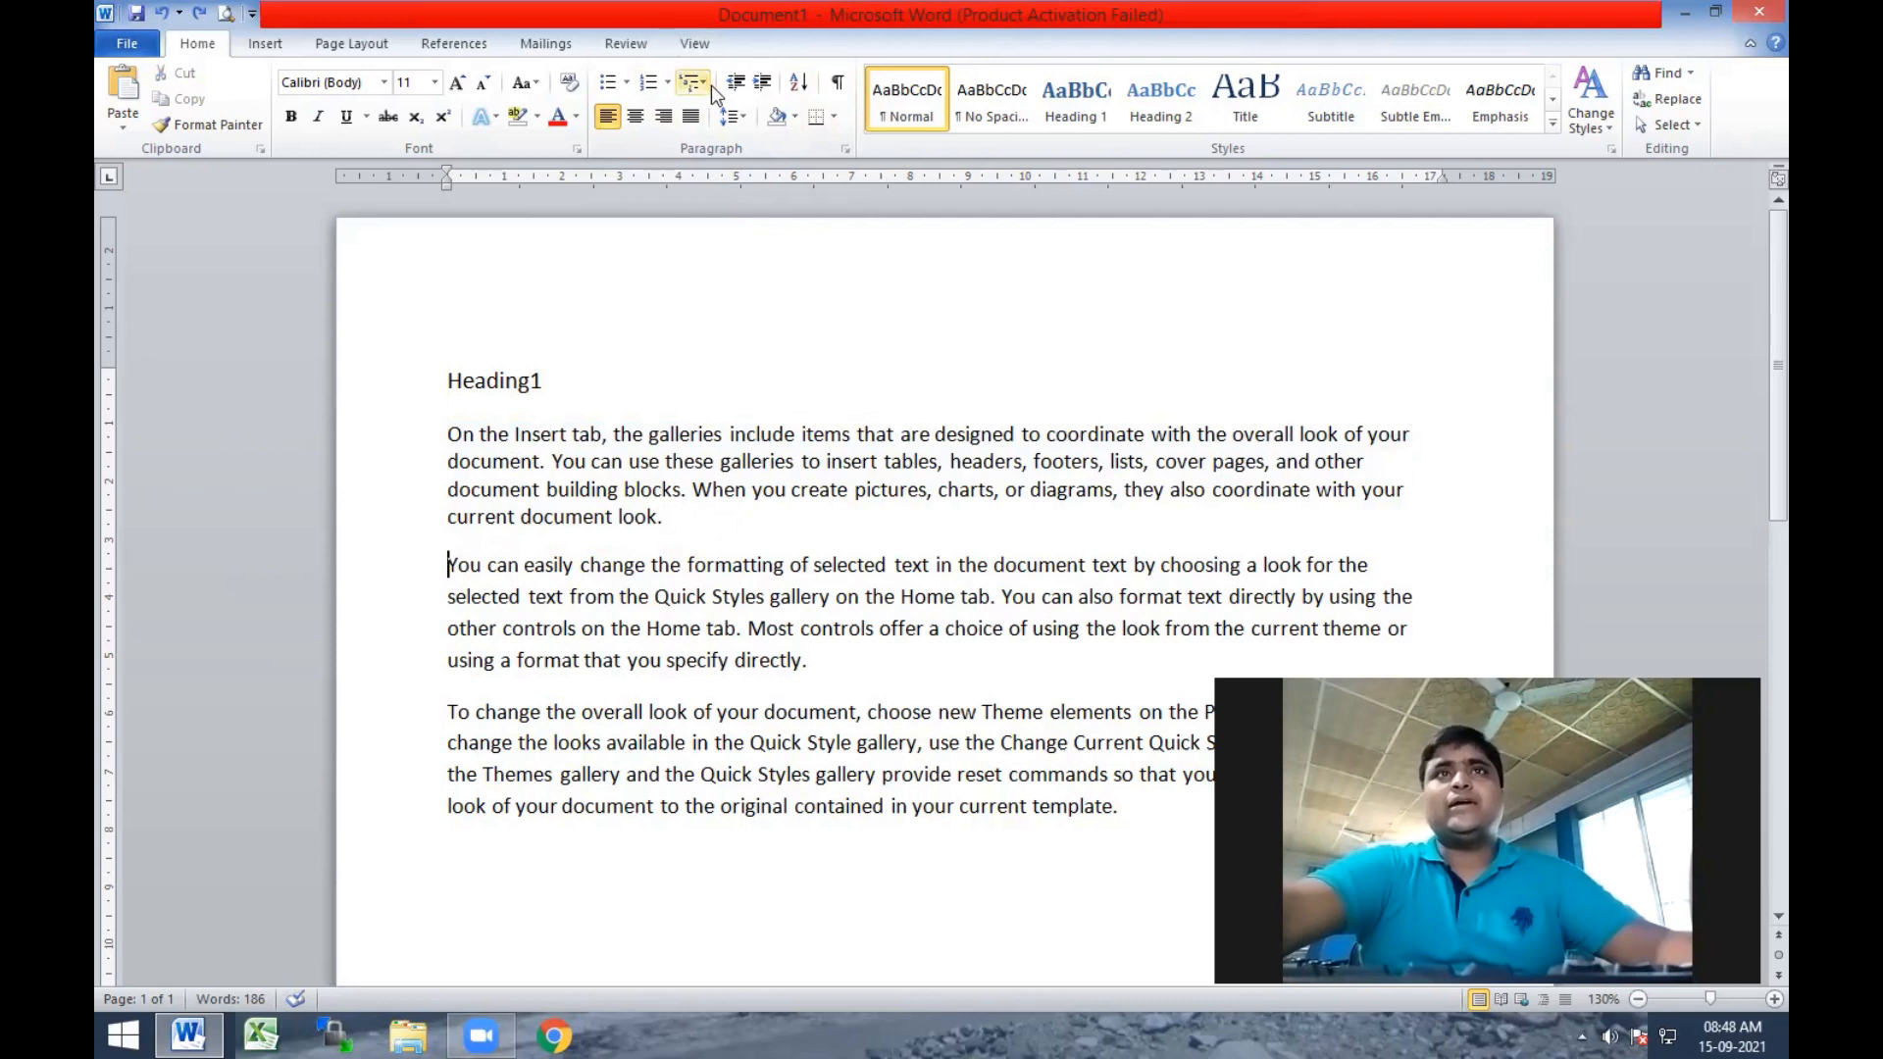
pyautogui.click(761, 84)
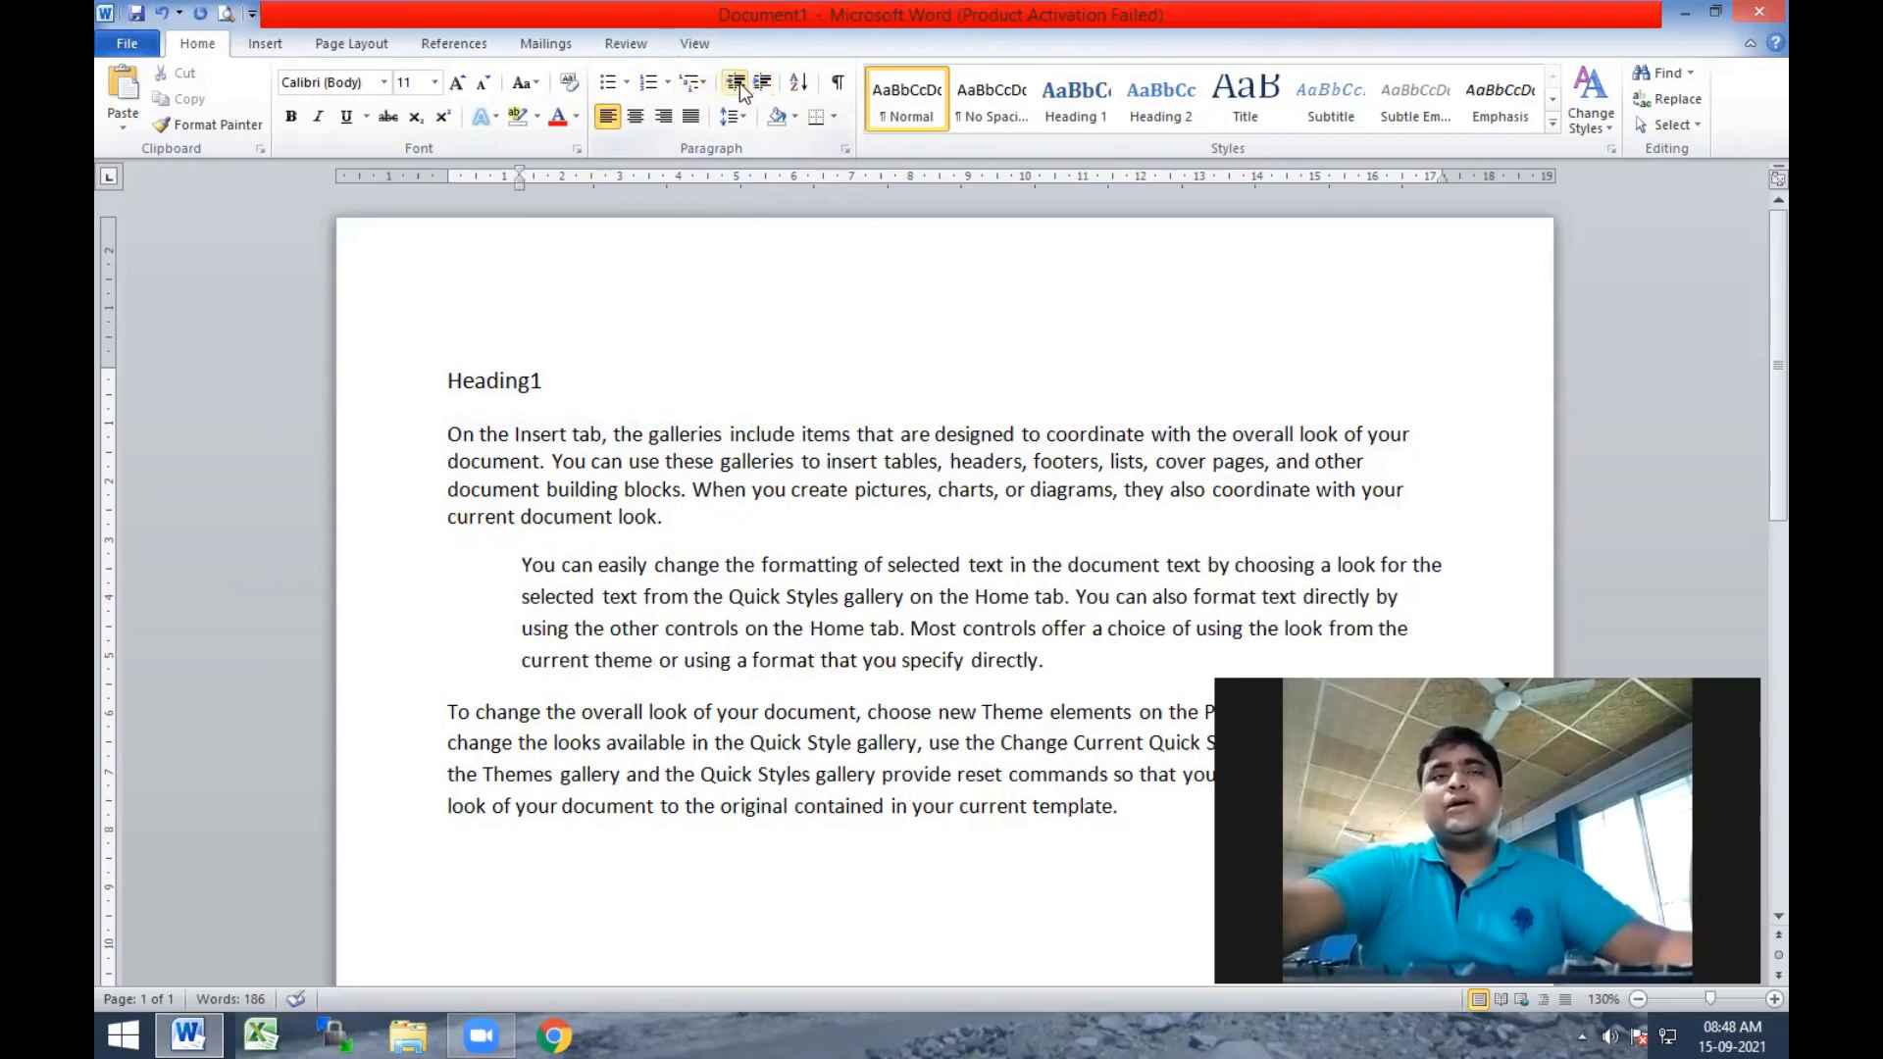
pyautogui.click(740, 84)
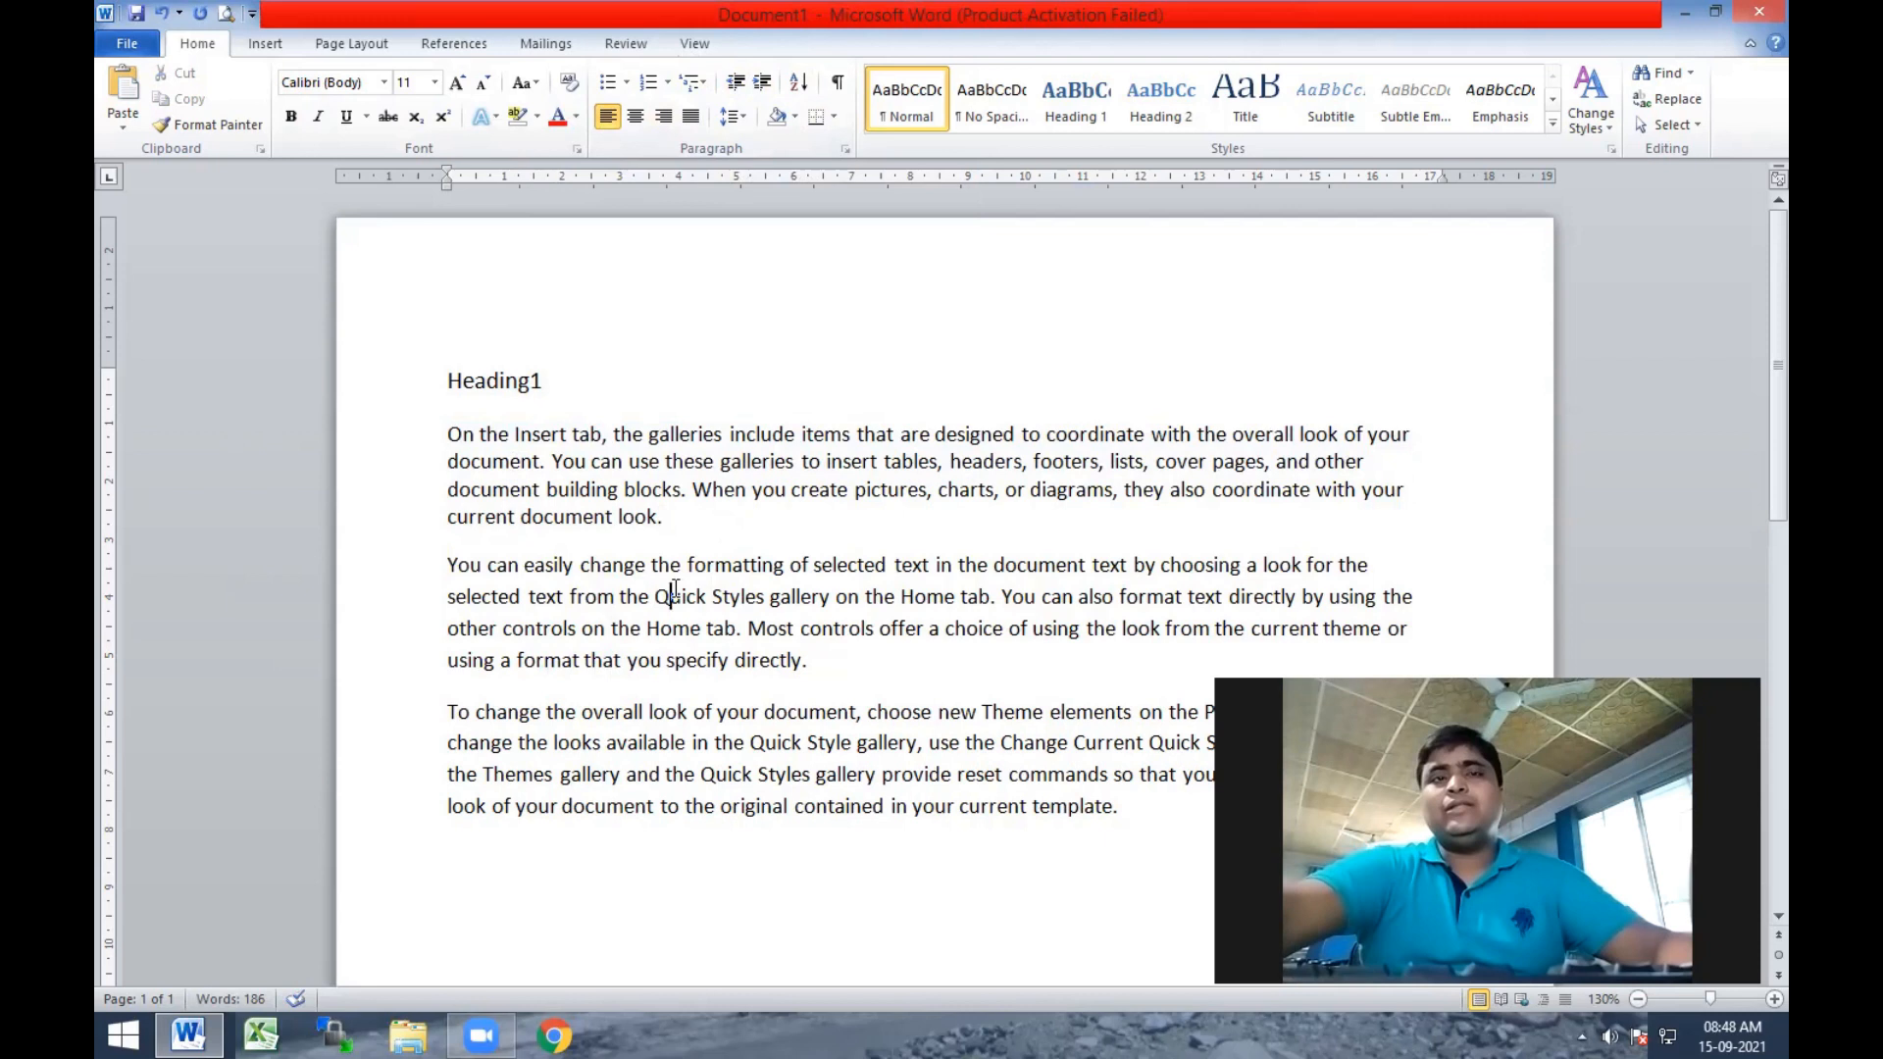
# Indent the first line of the first body paragraph, and try increasing and decreasing the whole paragraph's indent.
pyautogui.click(453, 432)
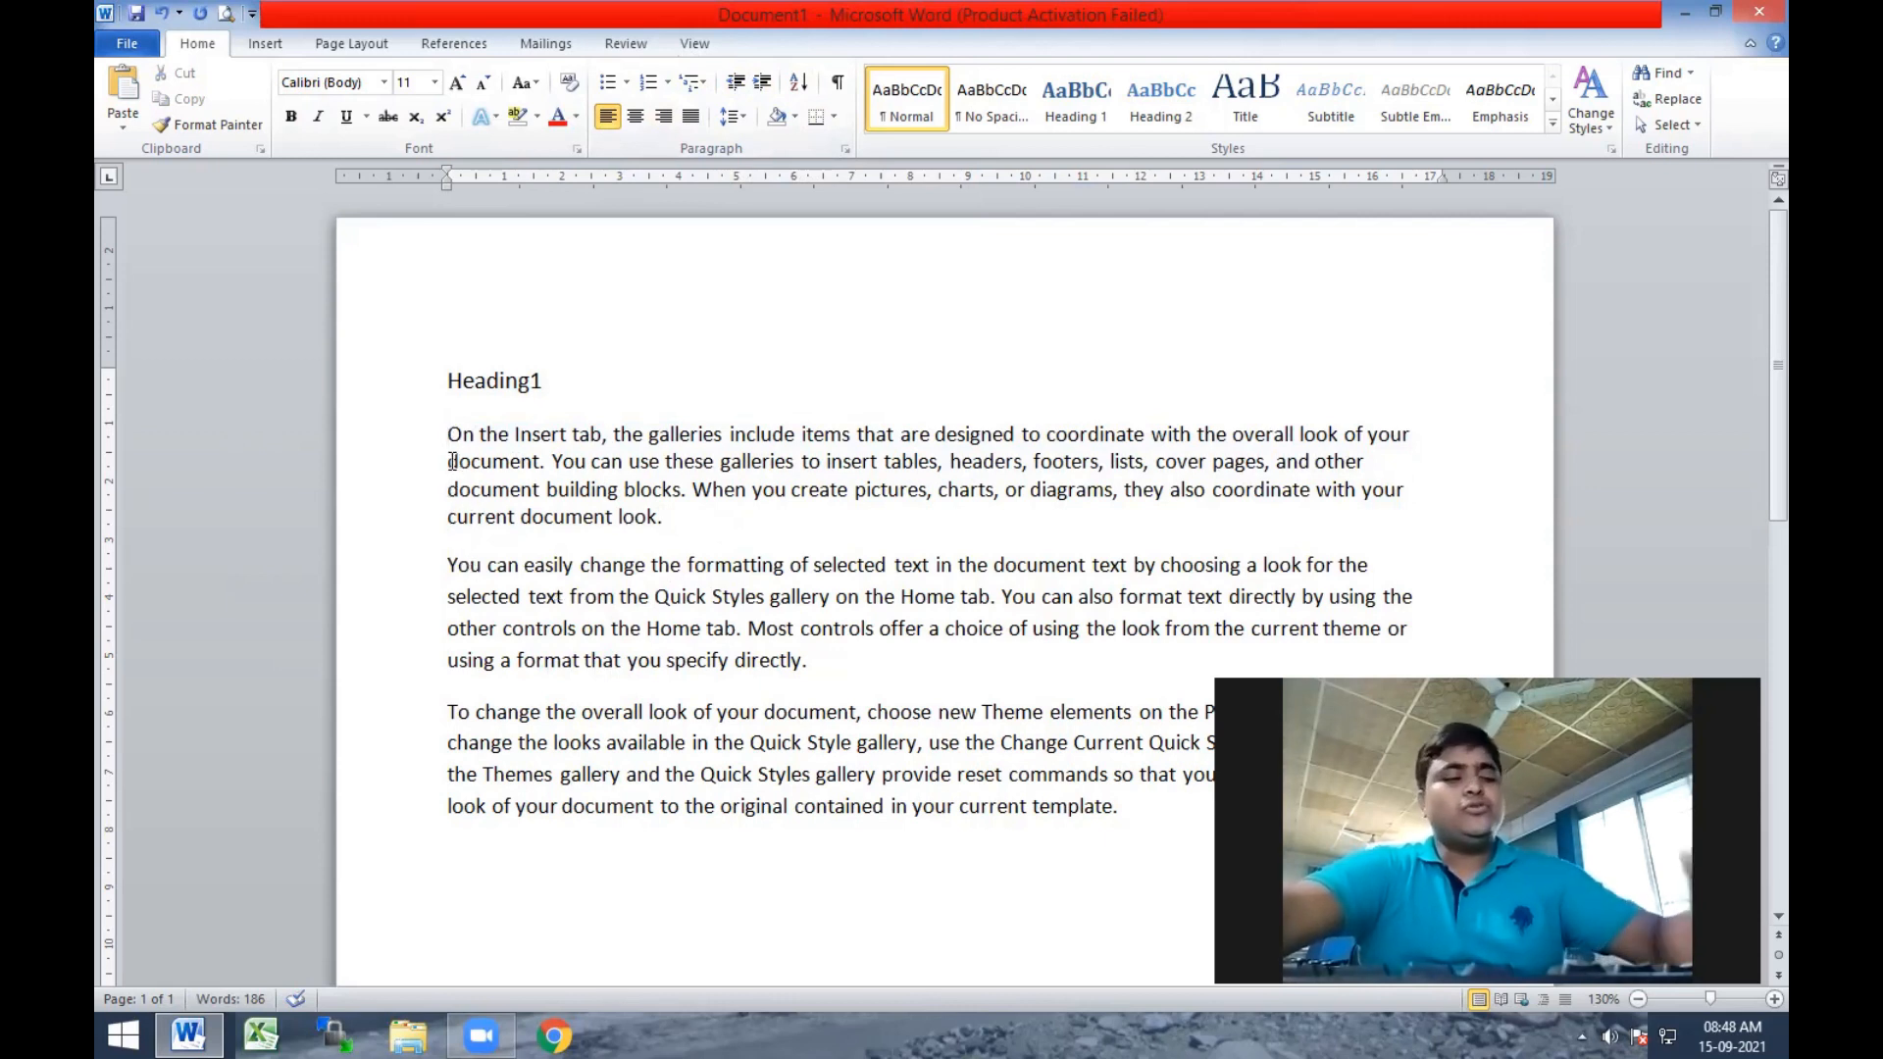
pyautogui.press('Tab')
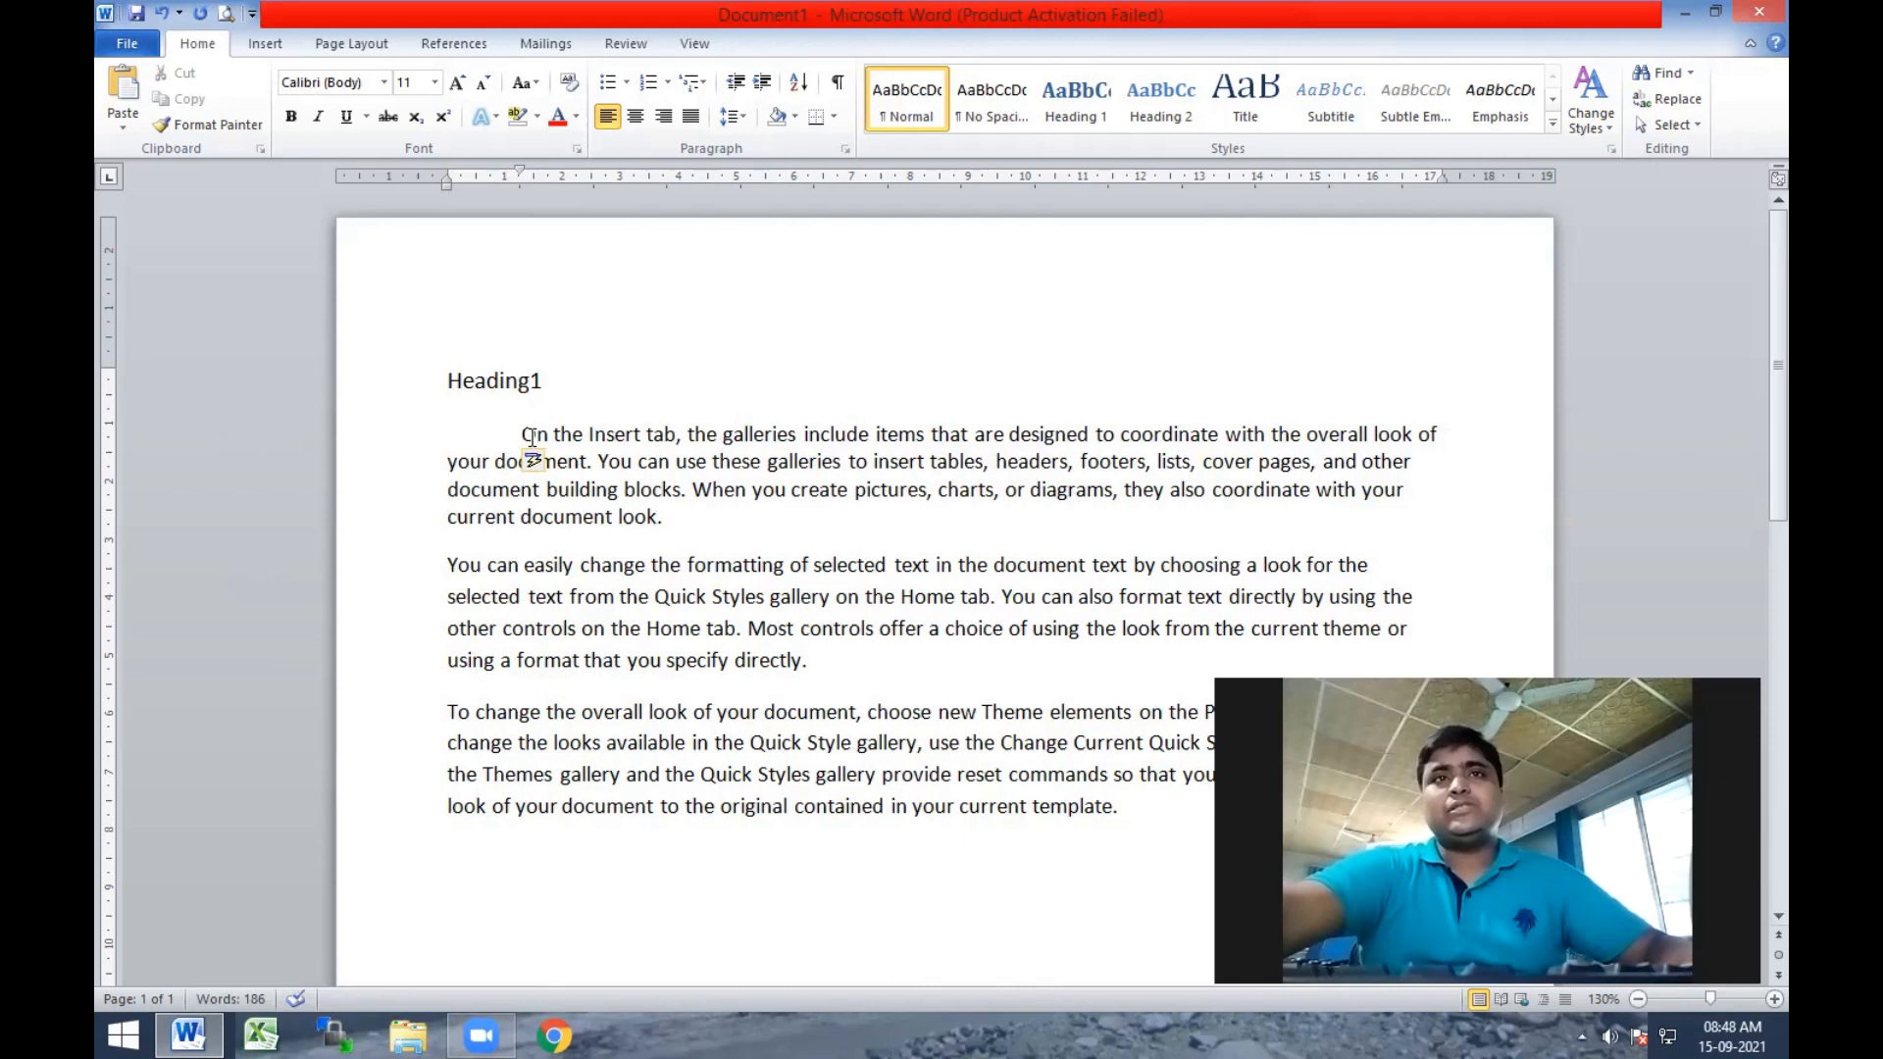
pyautogui.click(585, 437)
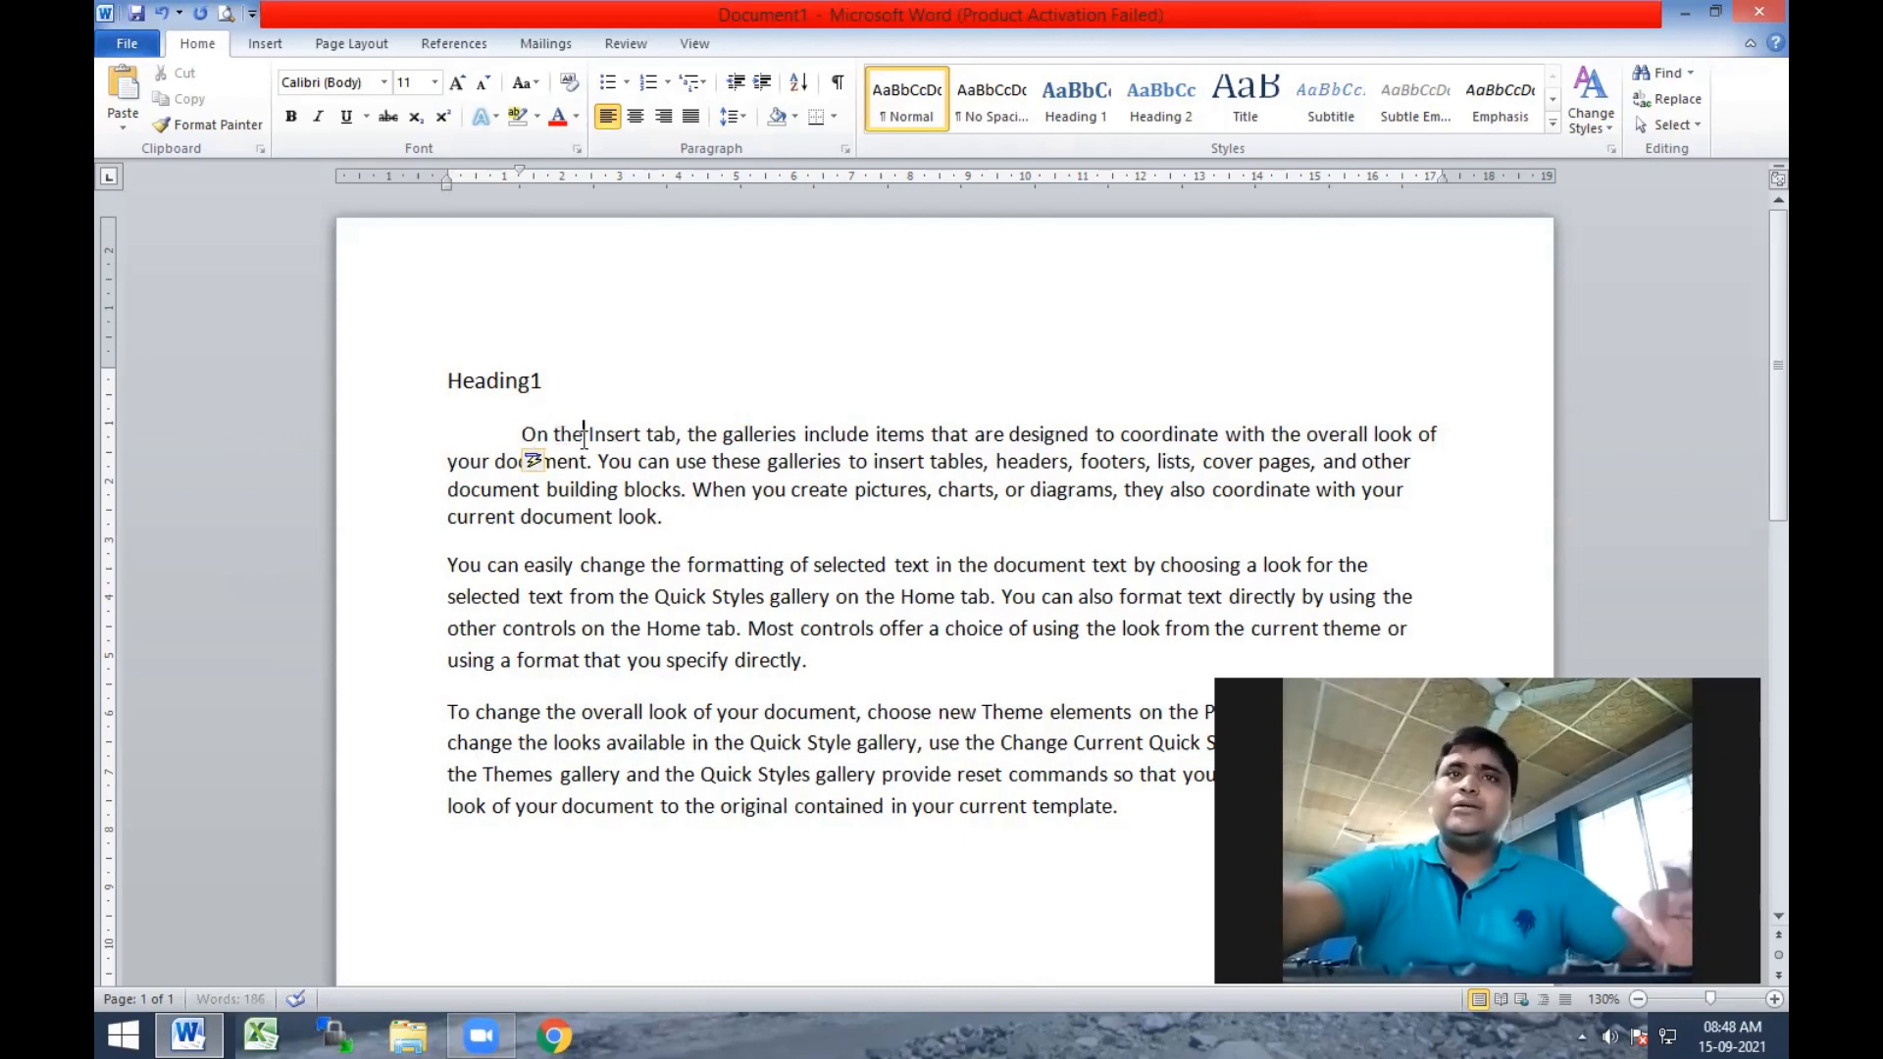
pyautogui.click(760, 85)
pyautogui.click(744, 92)
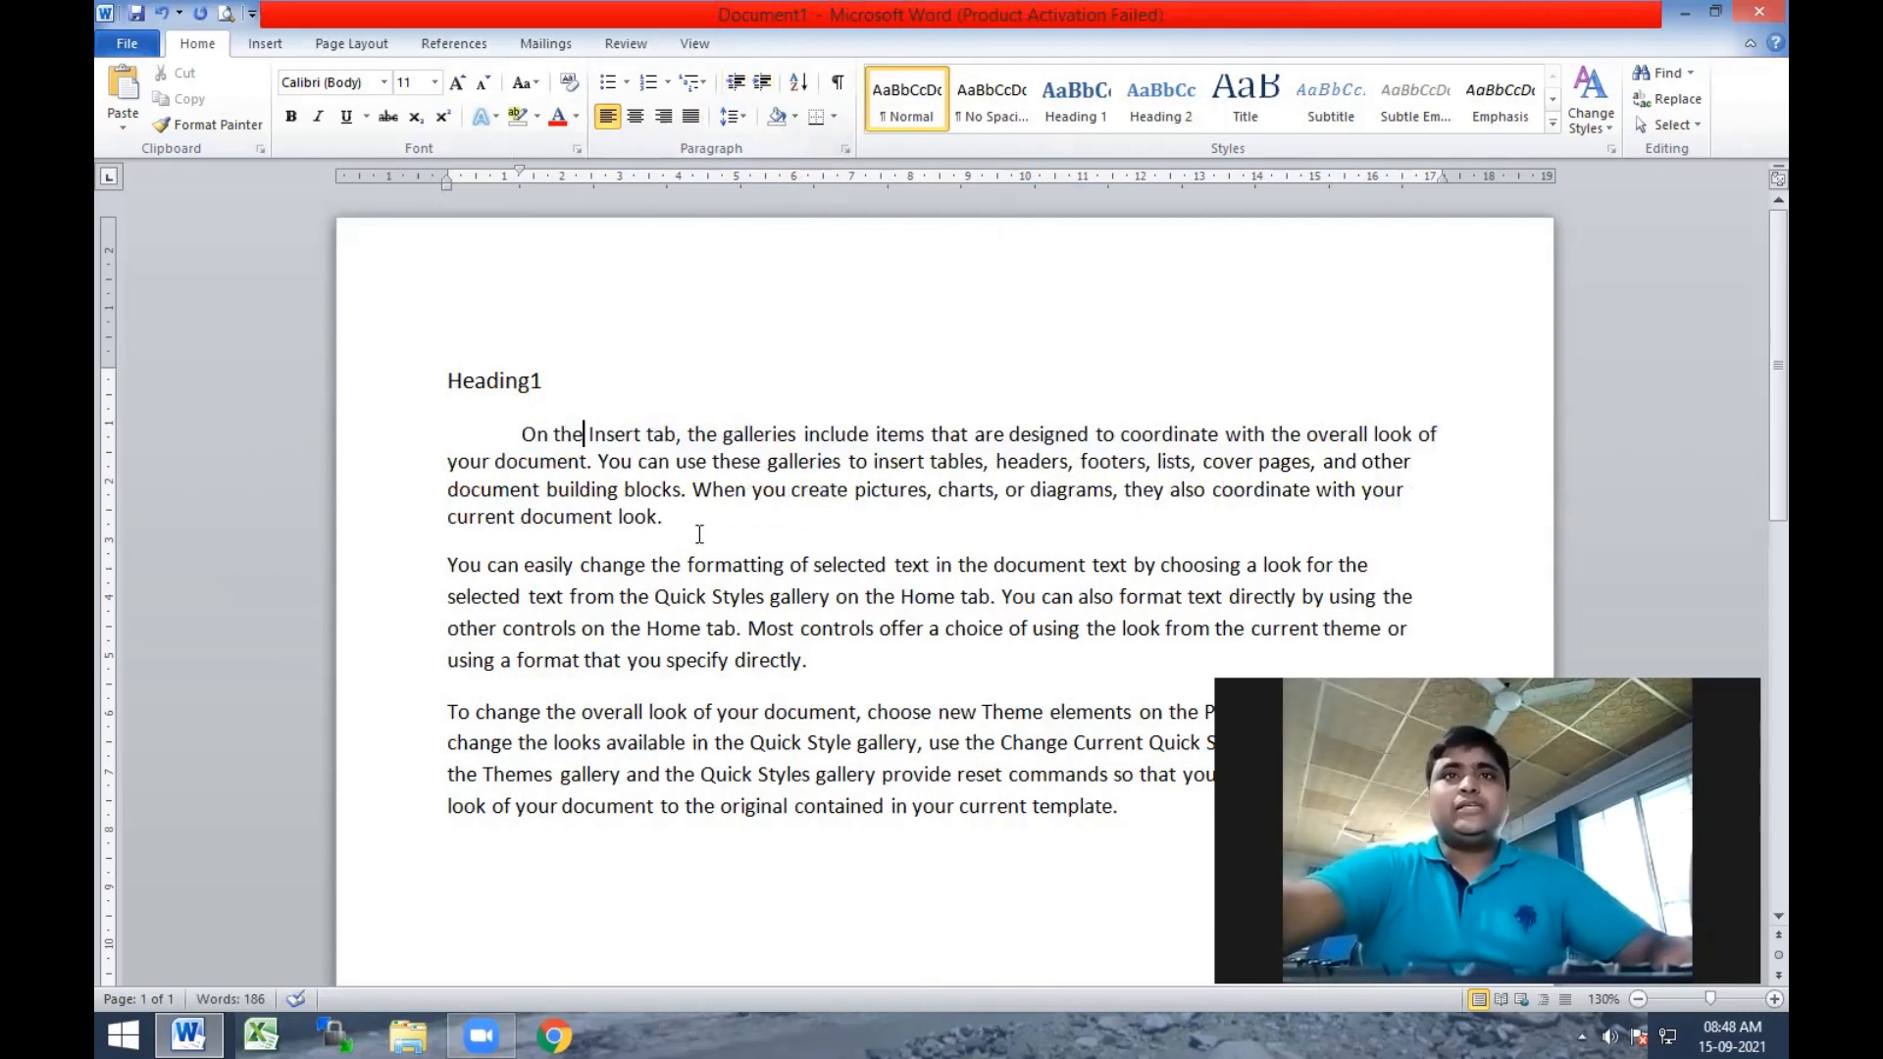
# Start a numbered list below the last paragraph with Apple as its first item.
pyautogui.scroll(-3, 408, 684)
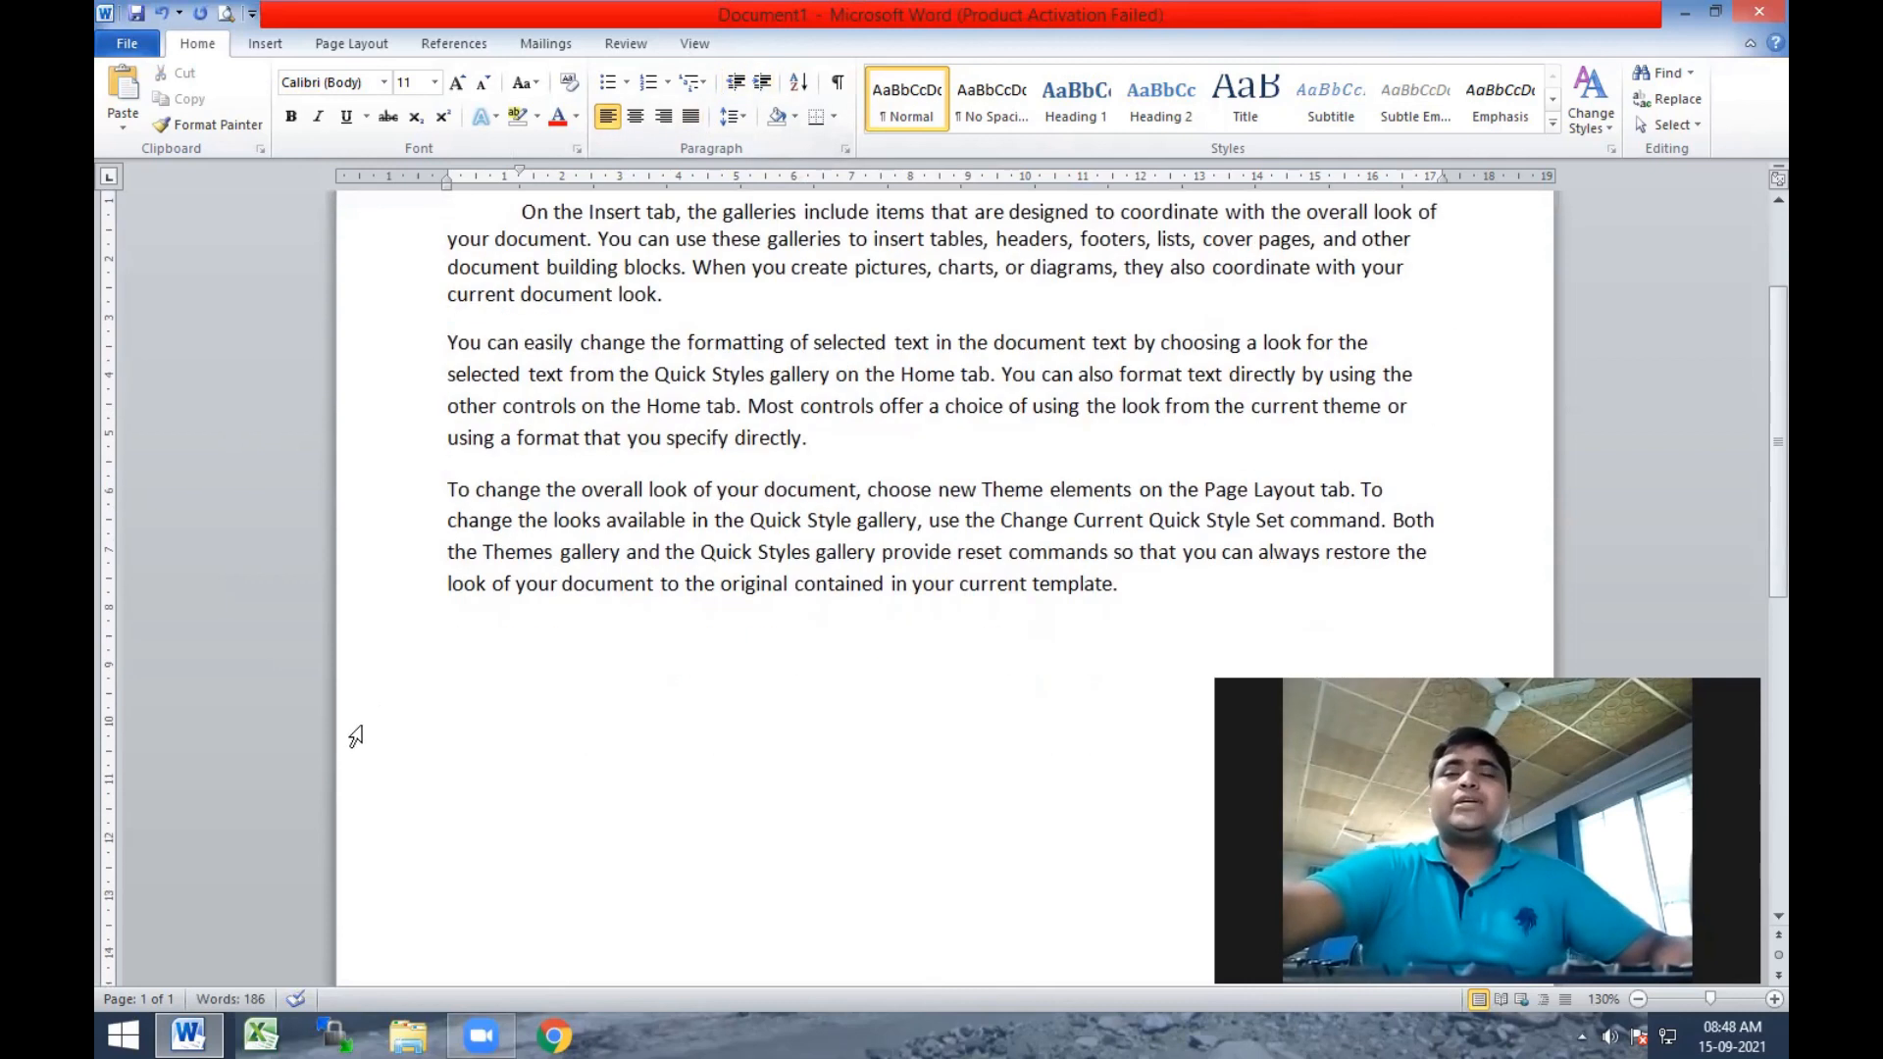
pyautogui.hotkey('ctrl', 'End')
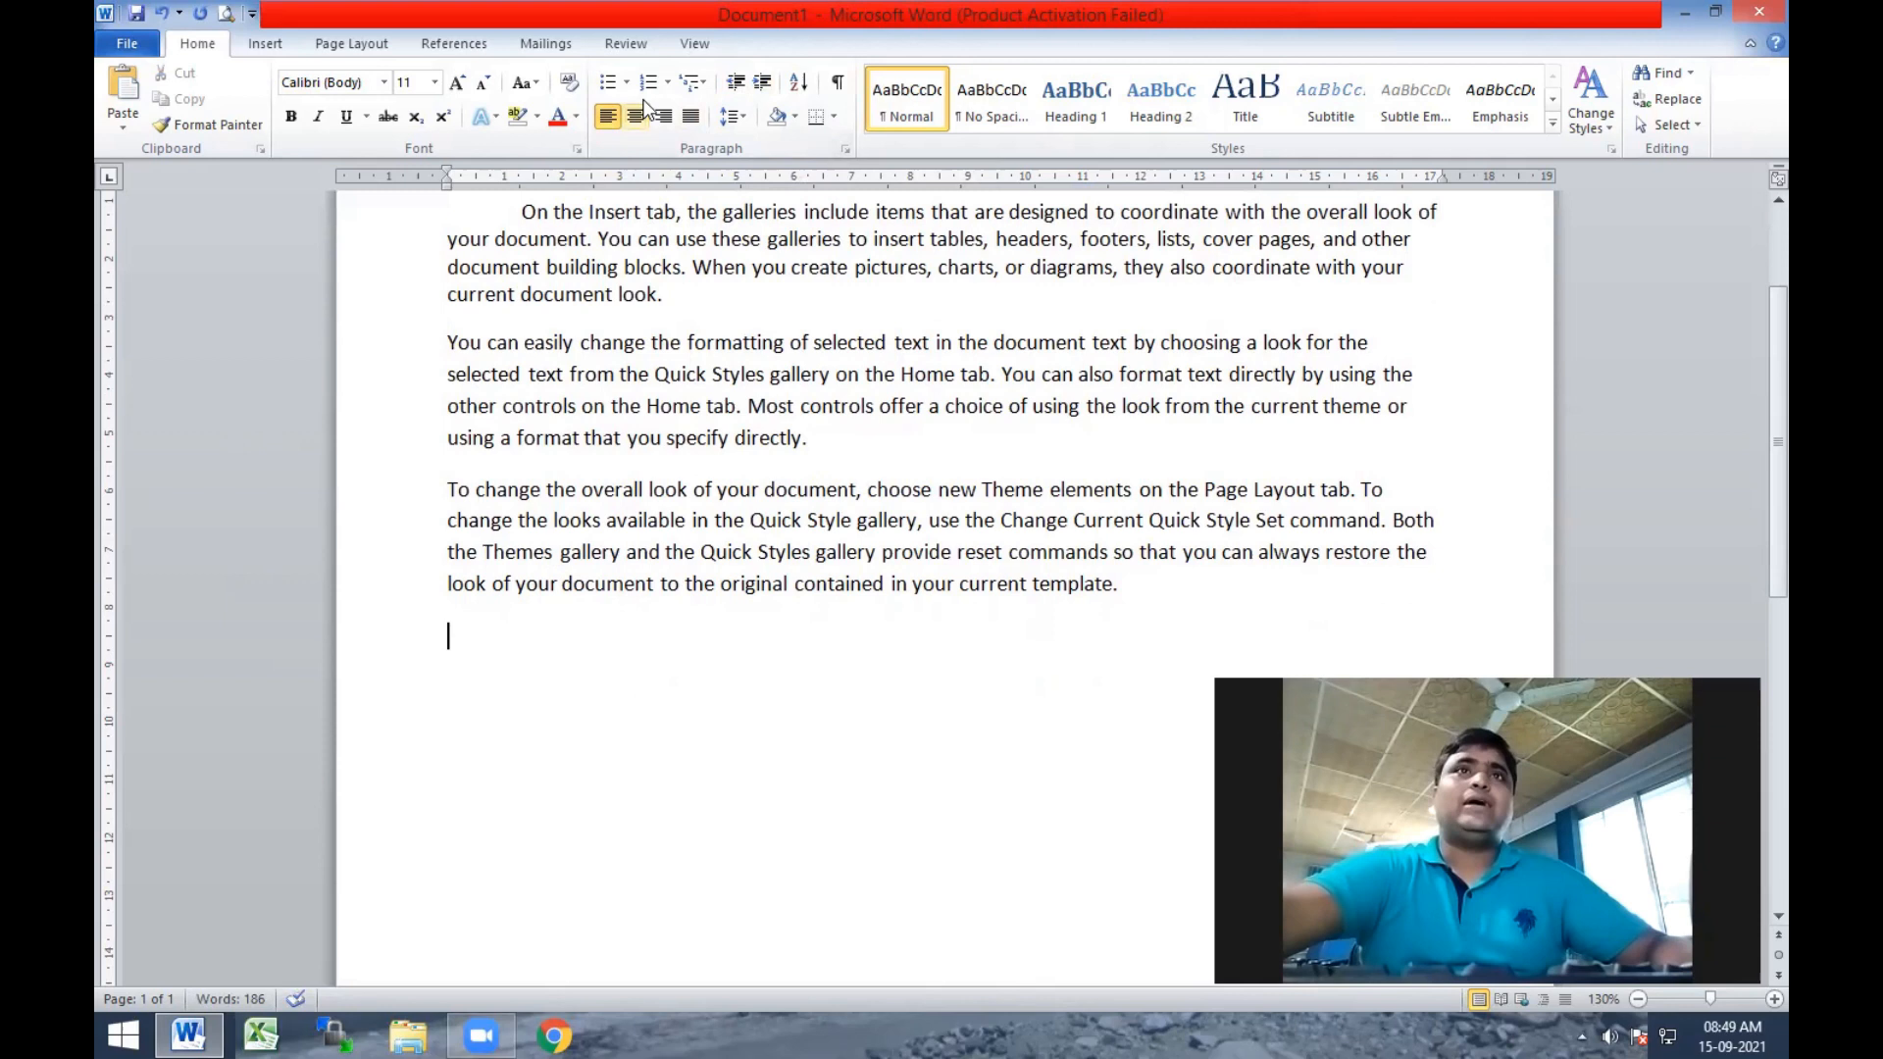
pyautogui.click(648, 82)
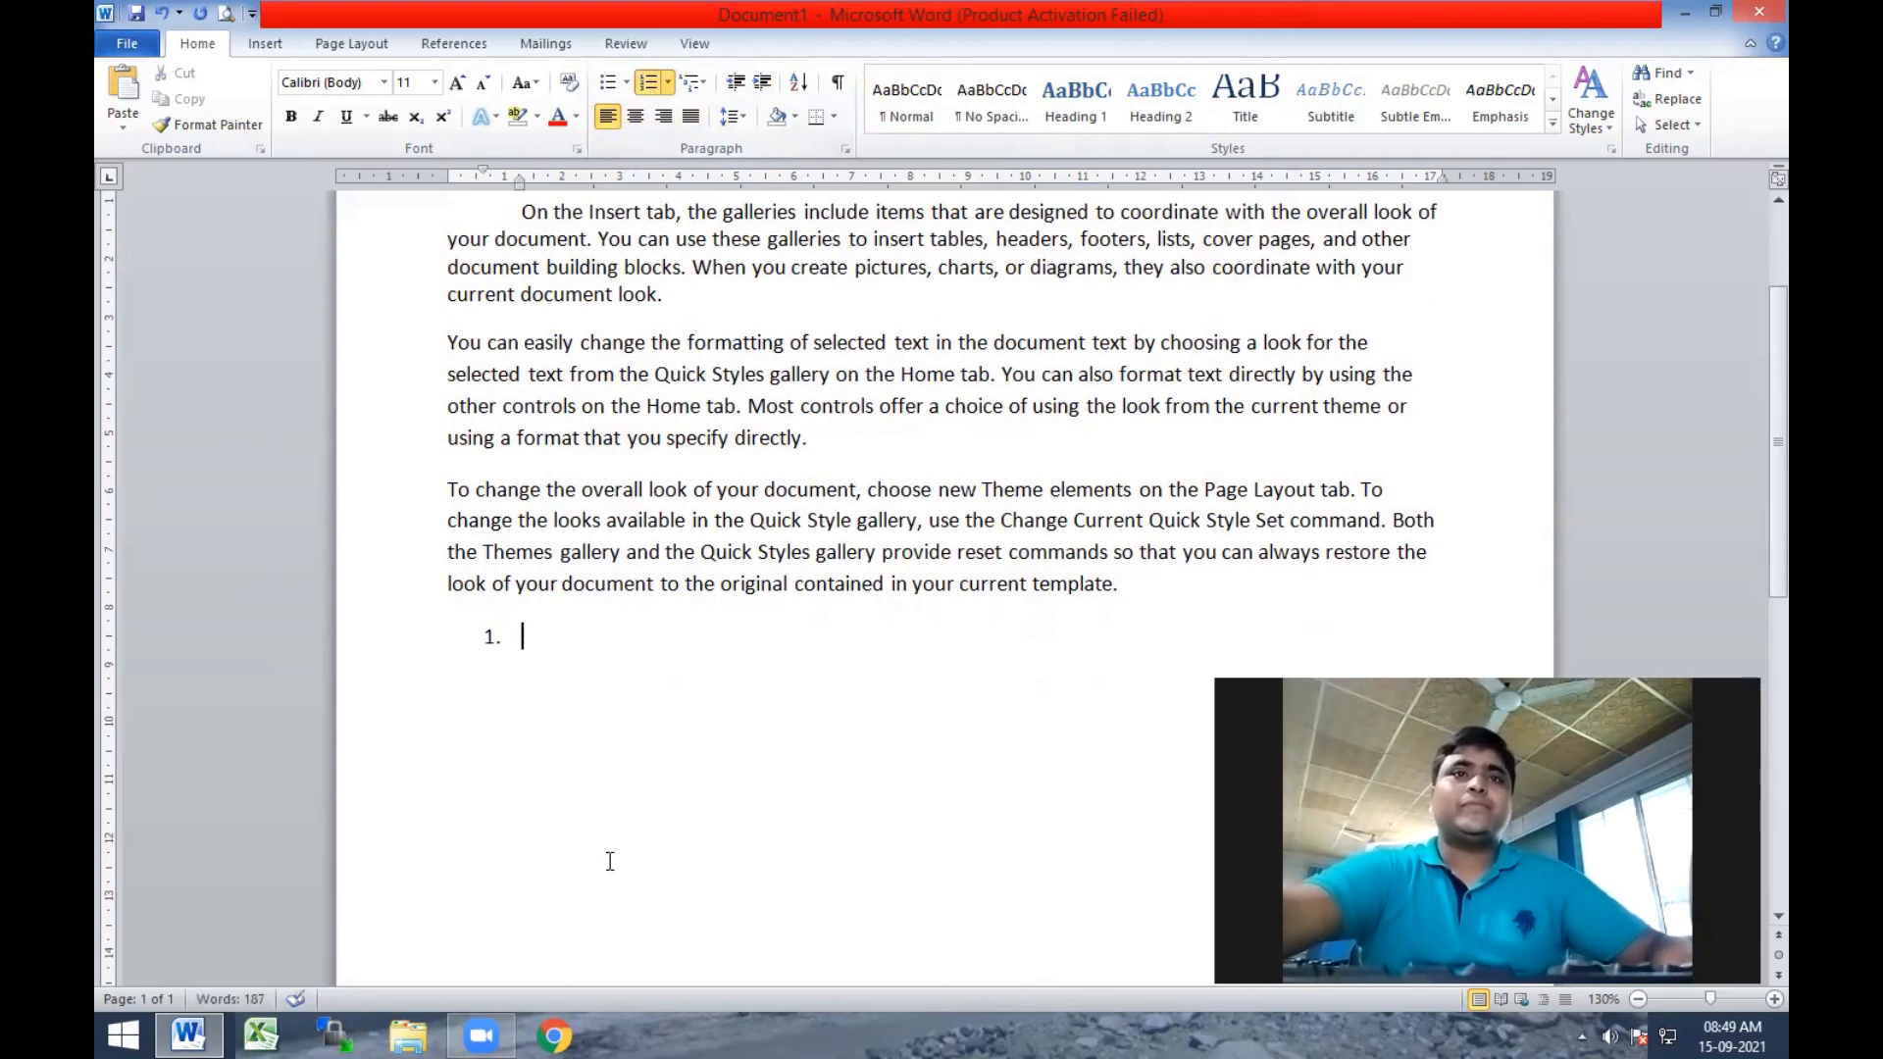
pyautogui.write('apple')
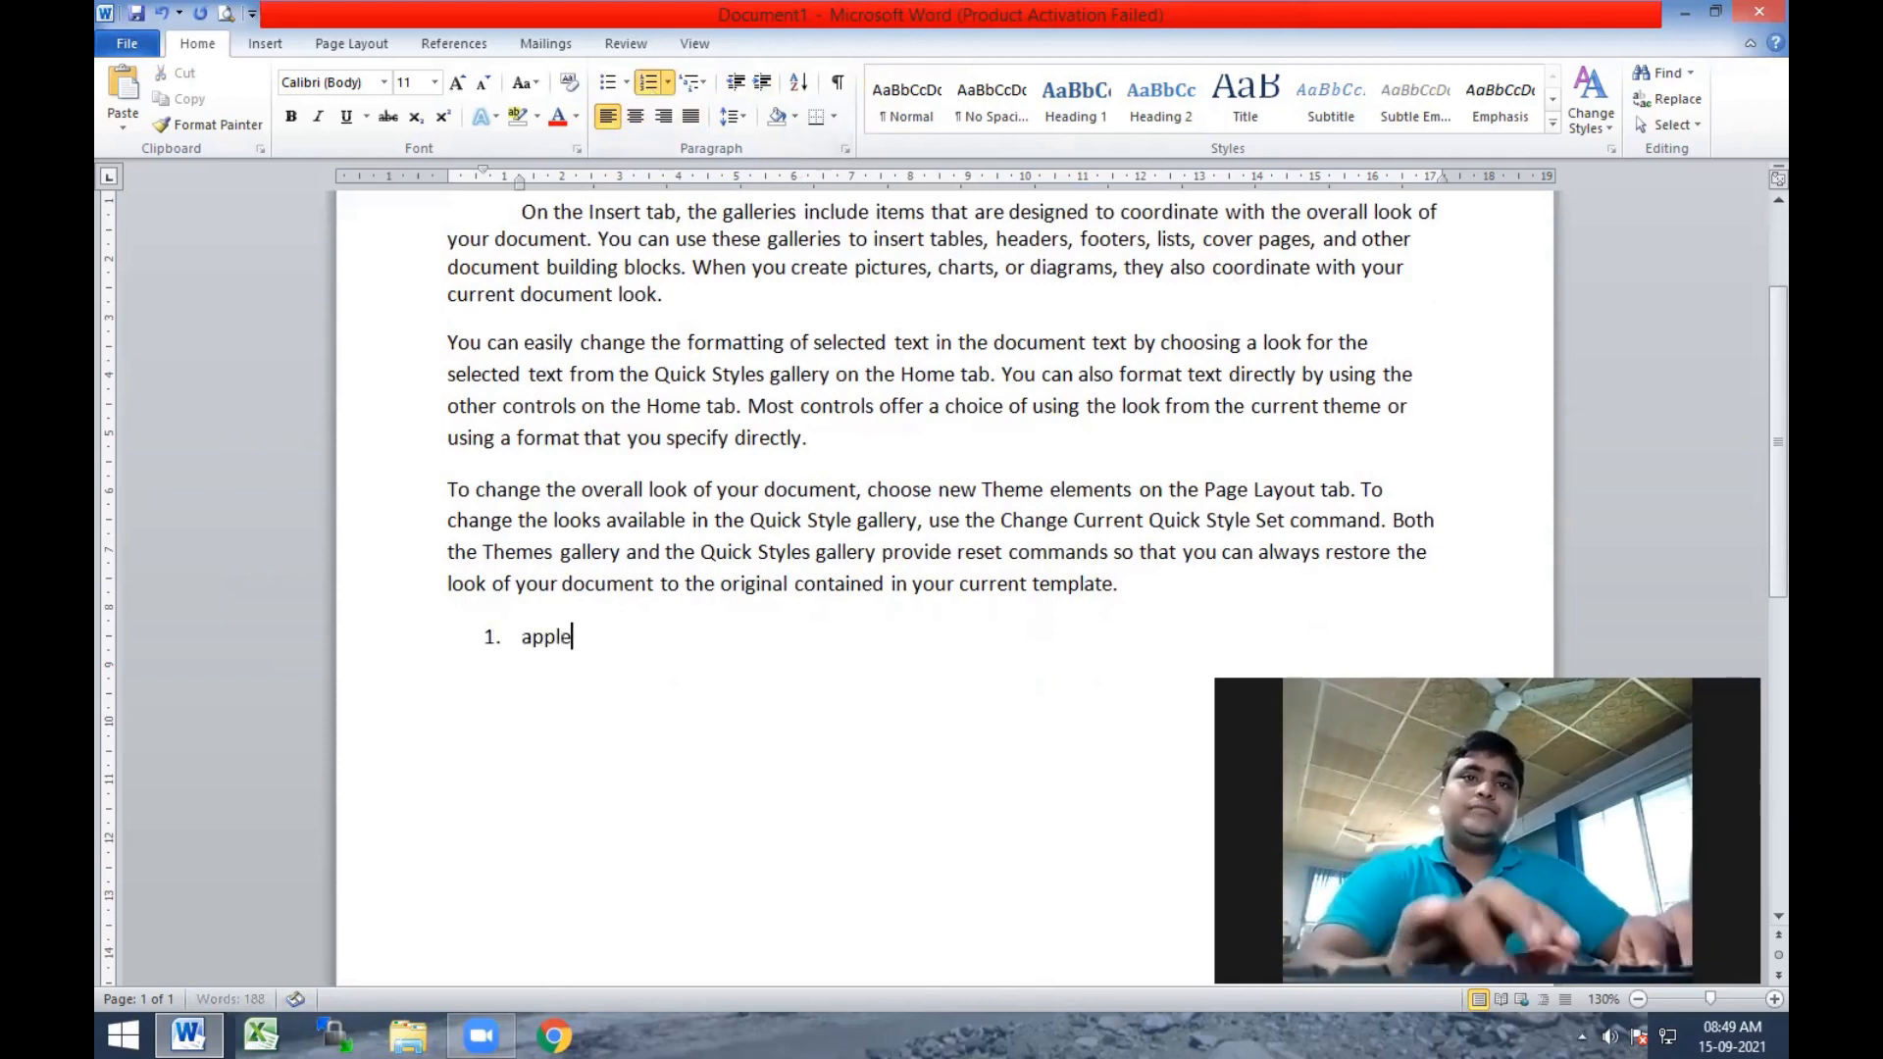
pyautogui.press('Return')
# Add Banana and orange as the second and third items of the numbered list.
pyautogui.write('nba')
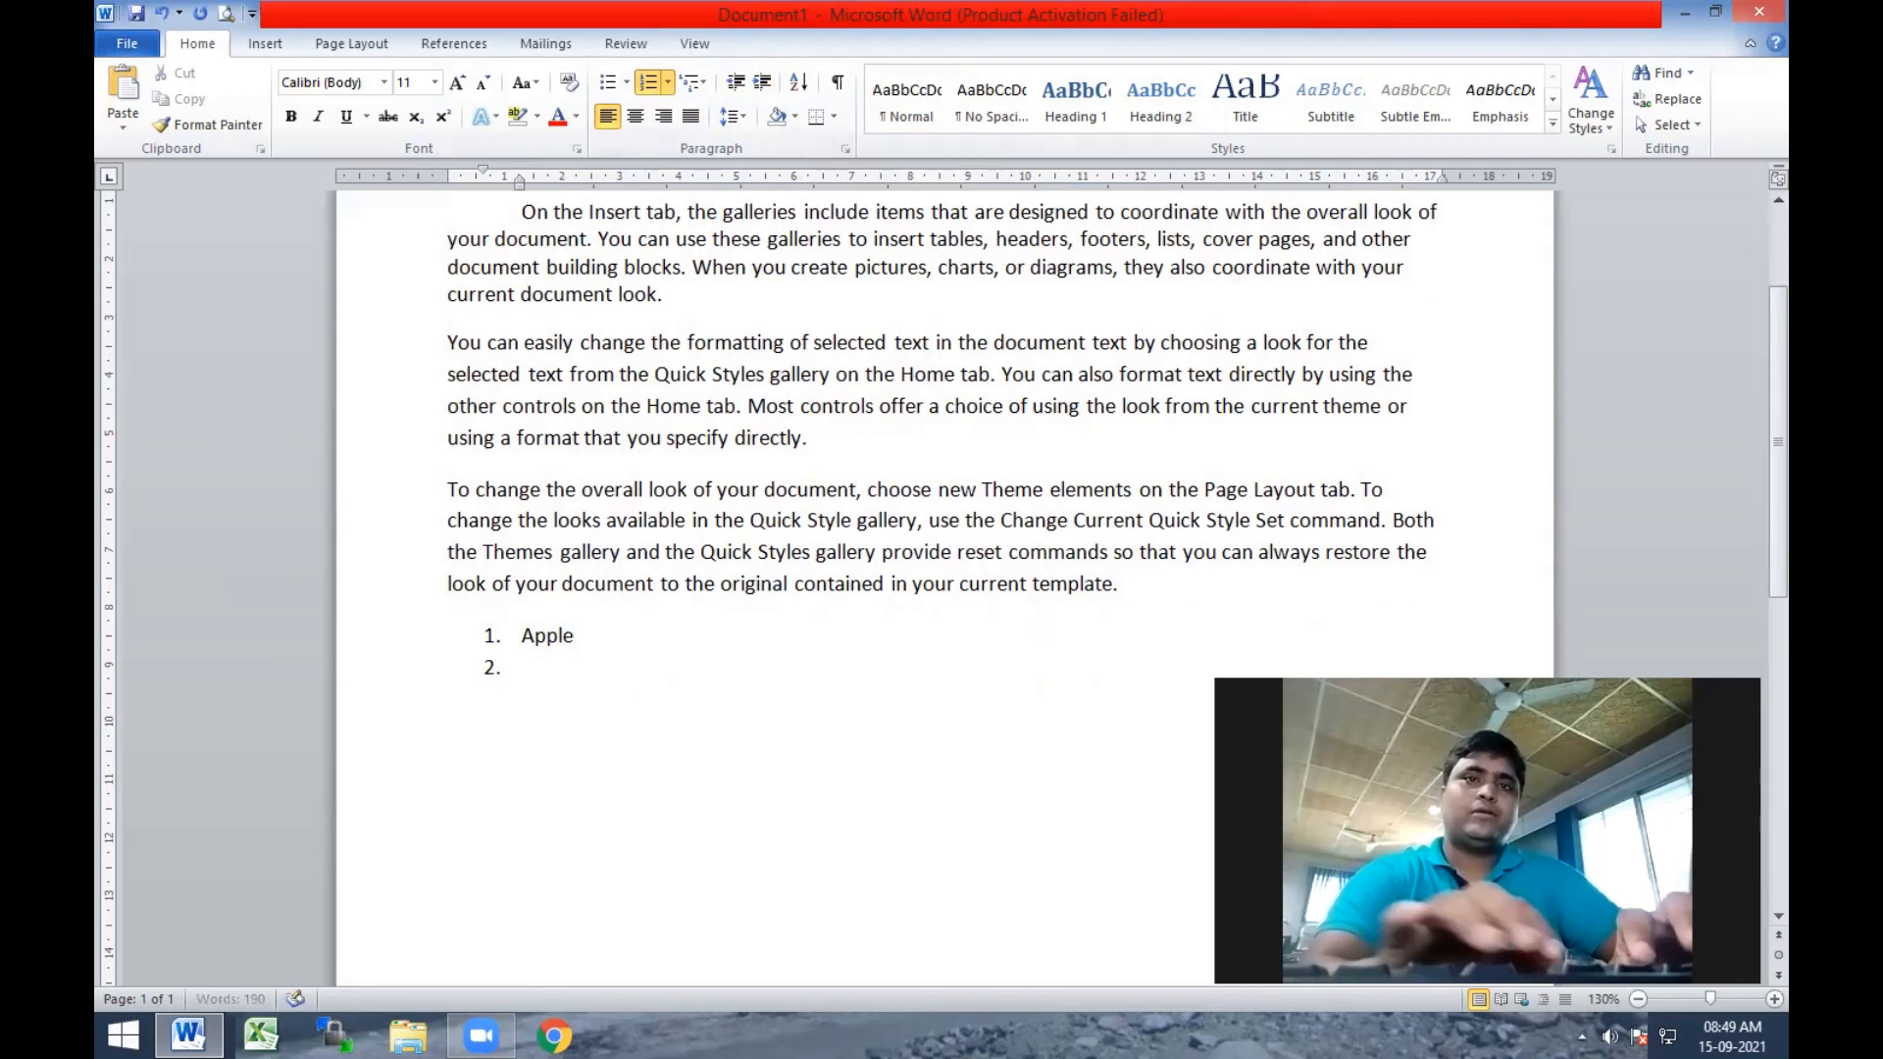
pyautogui.write('Ba')
pyautogui.press('BackSpace')
pyautogui.write('a')
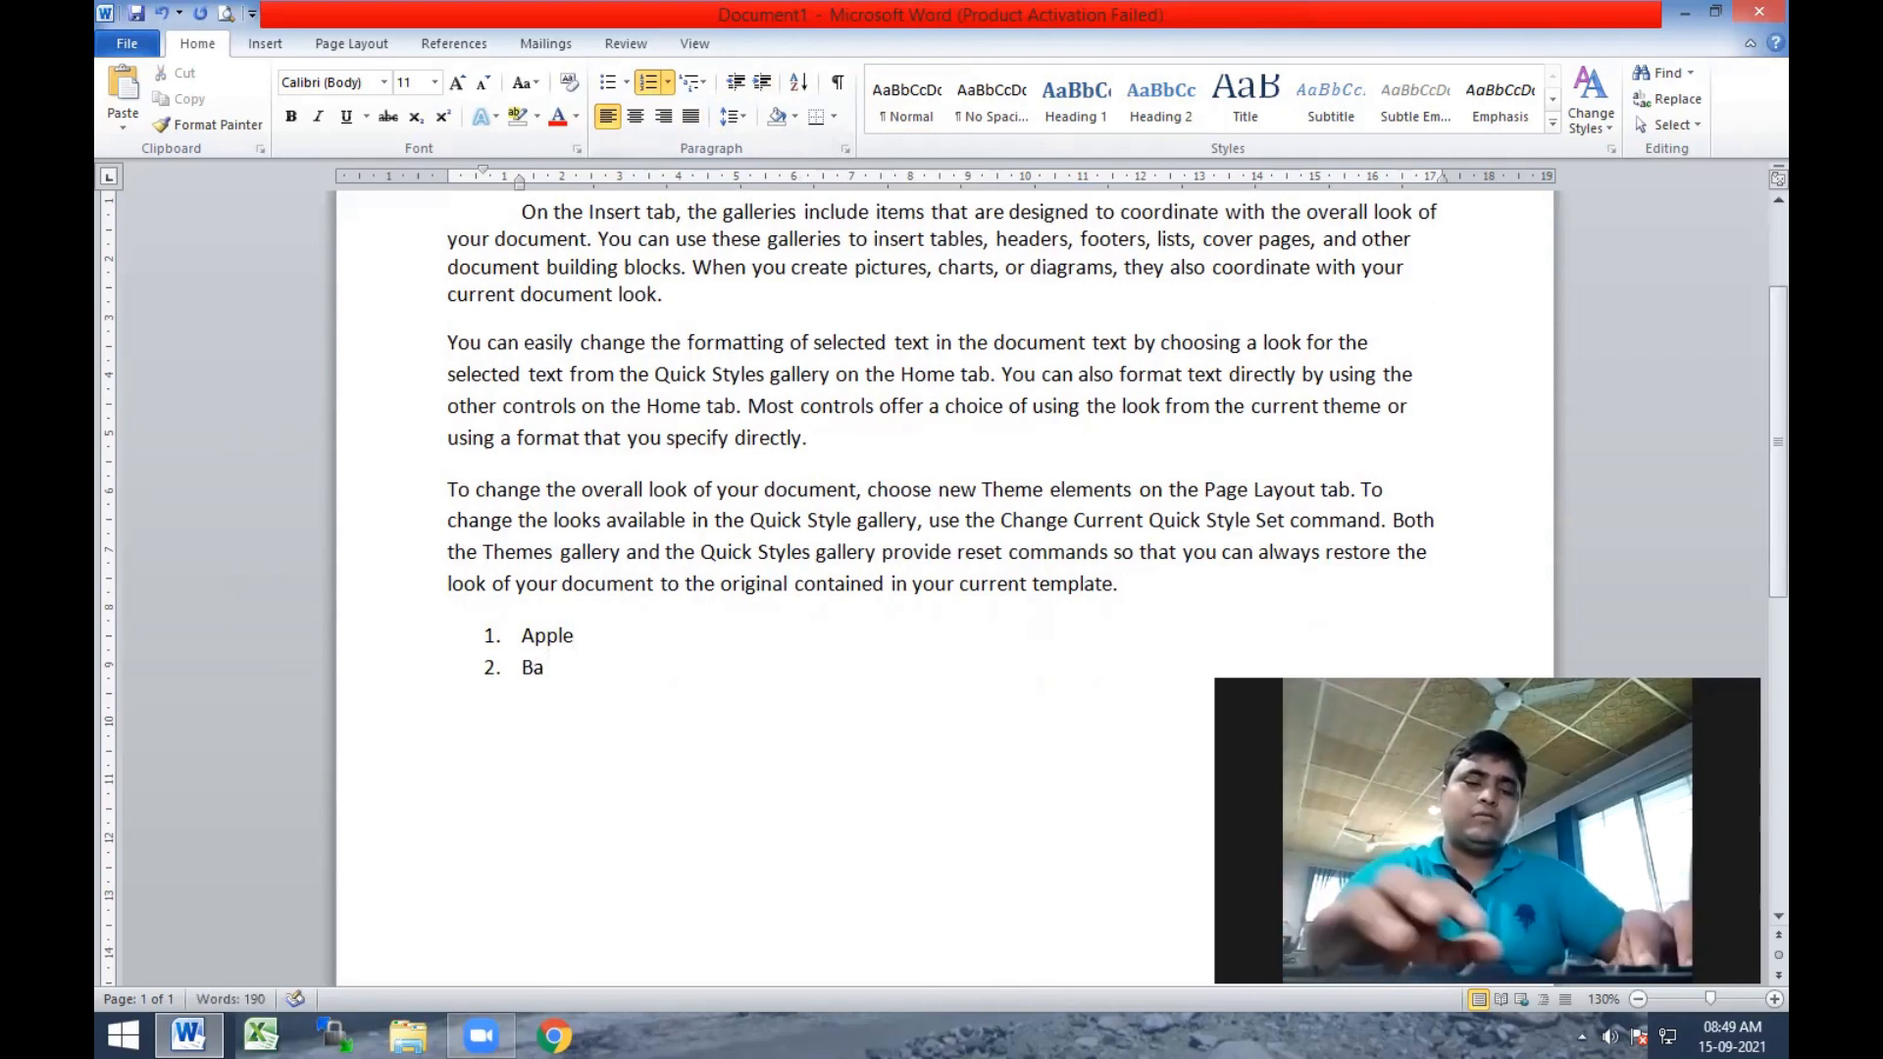
pyautogui.write('nanaa')
pyautogui.press('BackSpace')
pyautogui.press('BackSpace')
pyautogui.write('a')
pyautogui.press('Return')
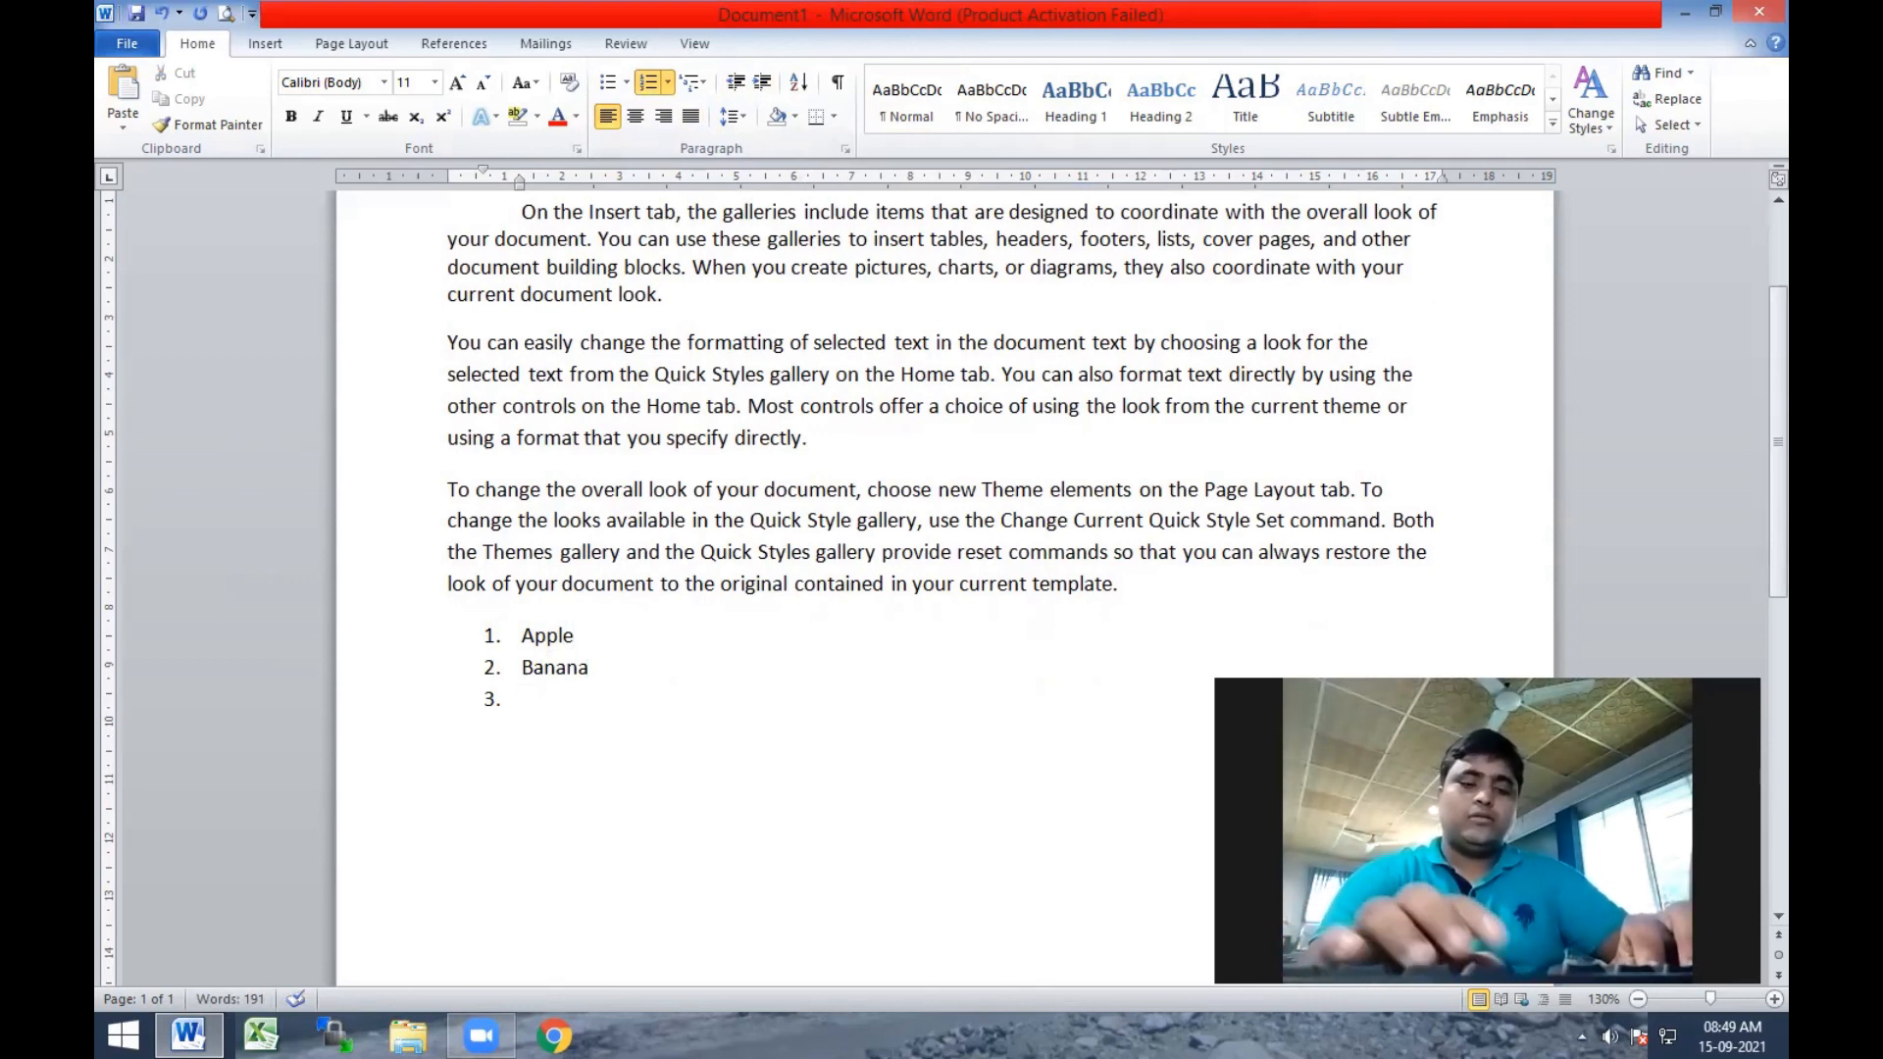
pyautogui.write('orange')
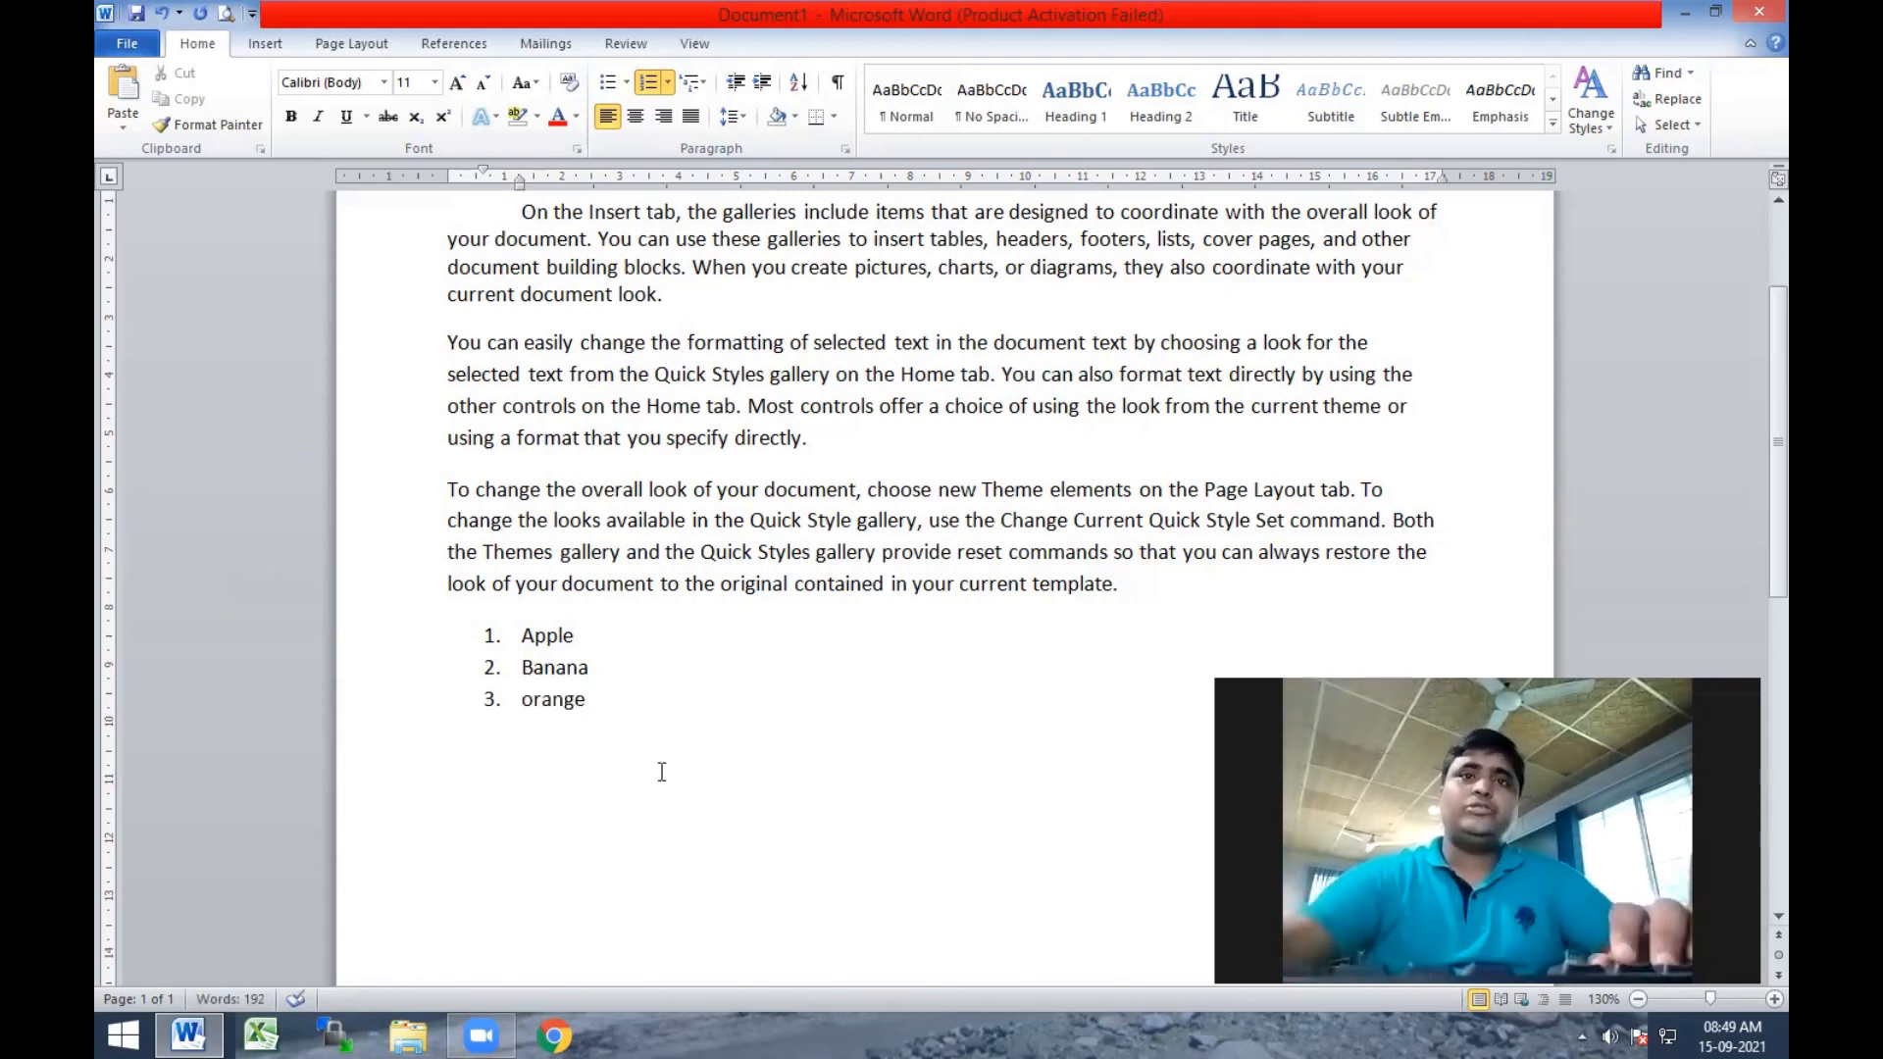
# Sort the three-item numbered fruit list by paragraph text in descending order.
pyautogui.scroll(3, 660, 768)
pyautogui.moveTo(603, 839); pyautogui.dragTo(520, 779)
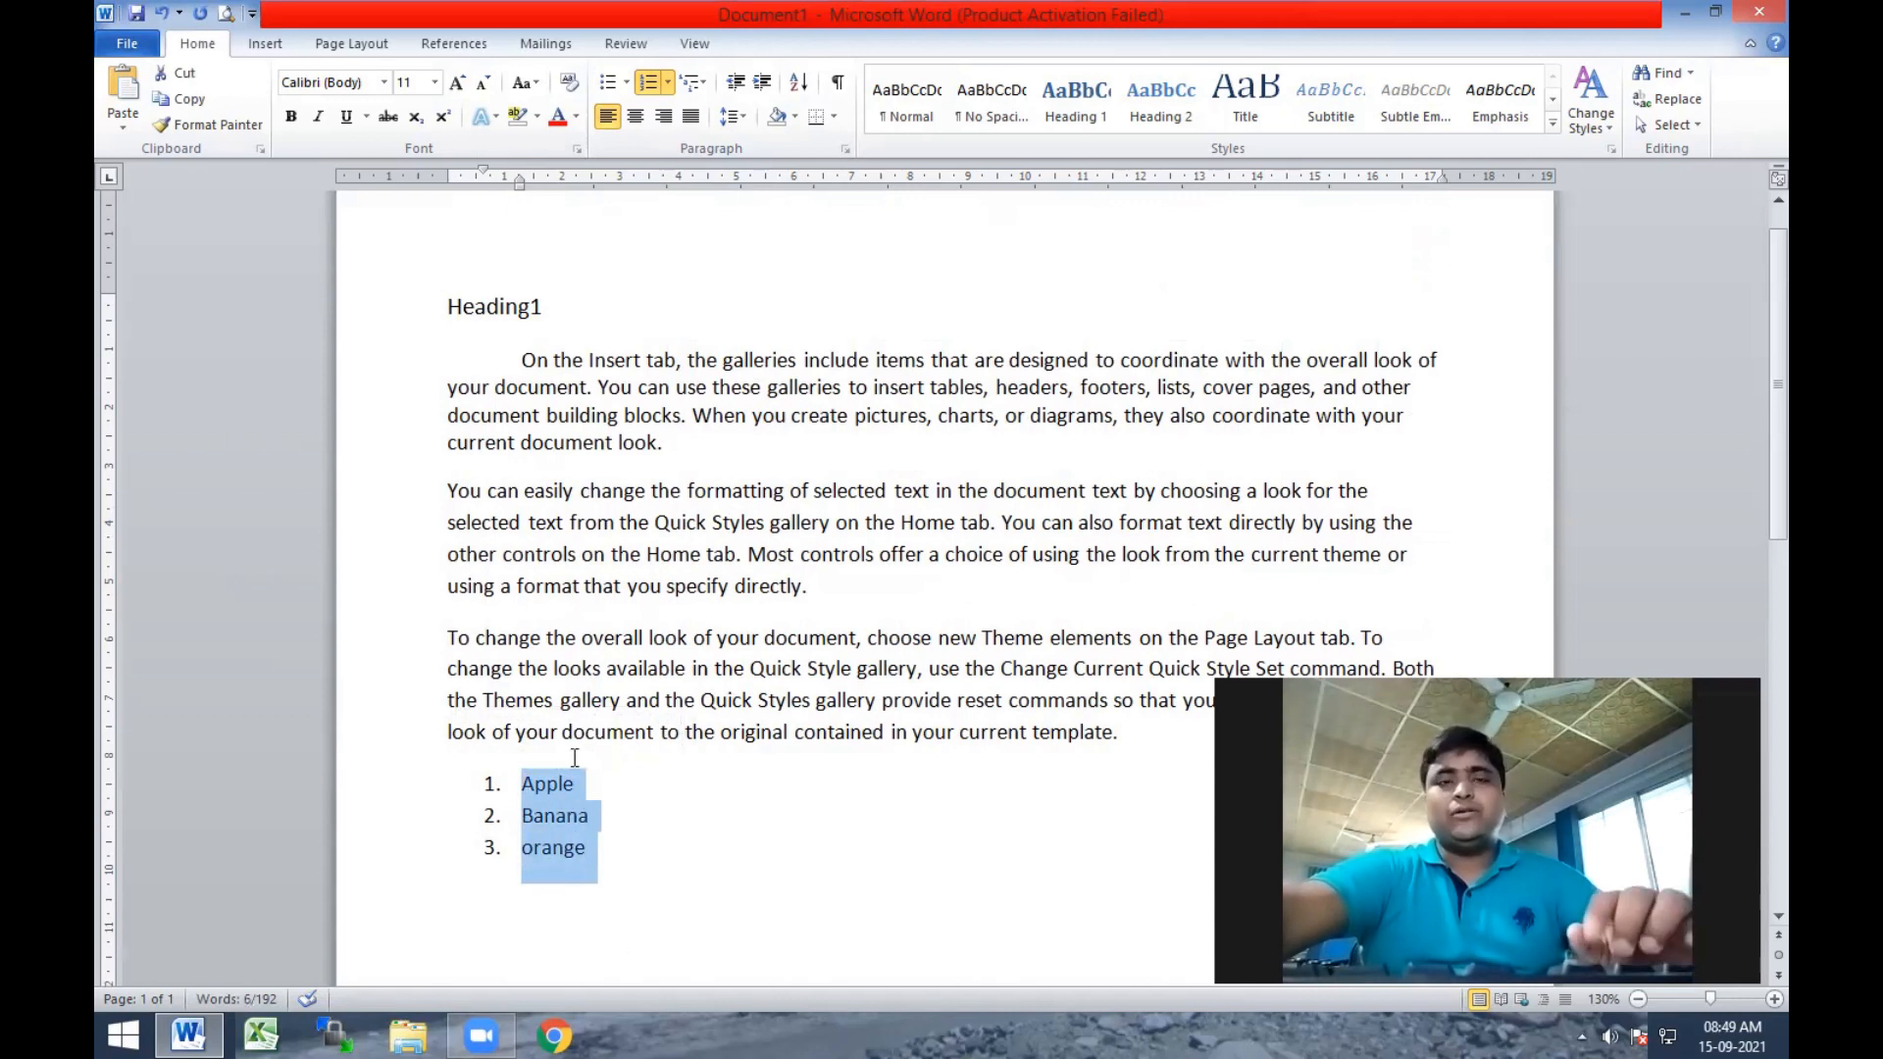
pyautogui.click(802, 81)
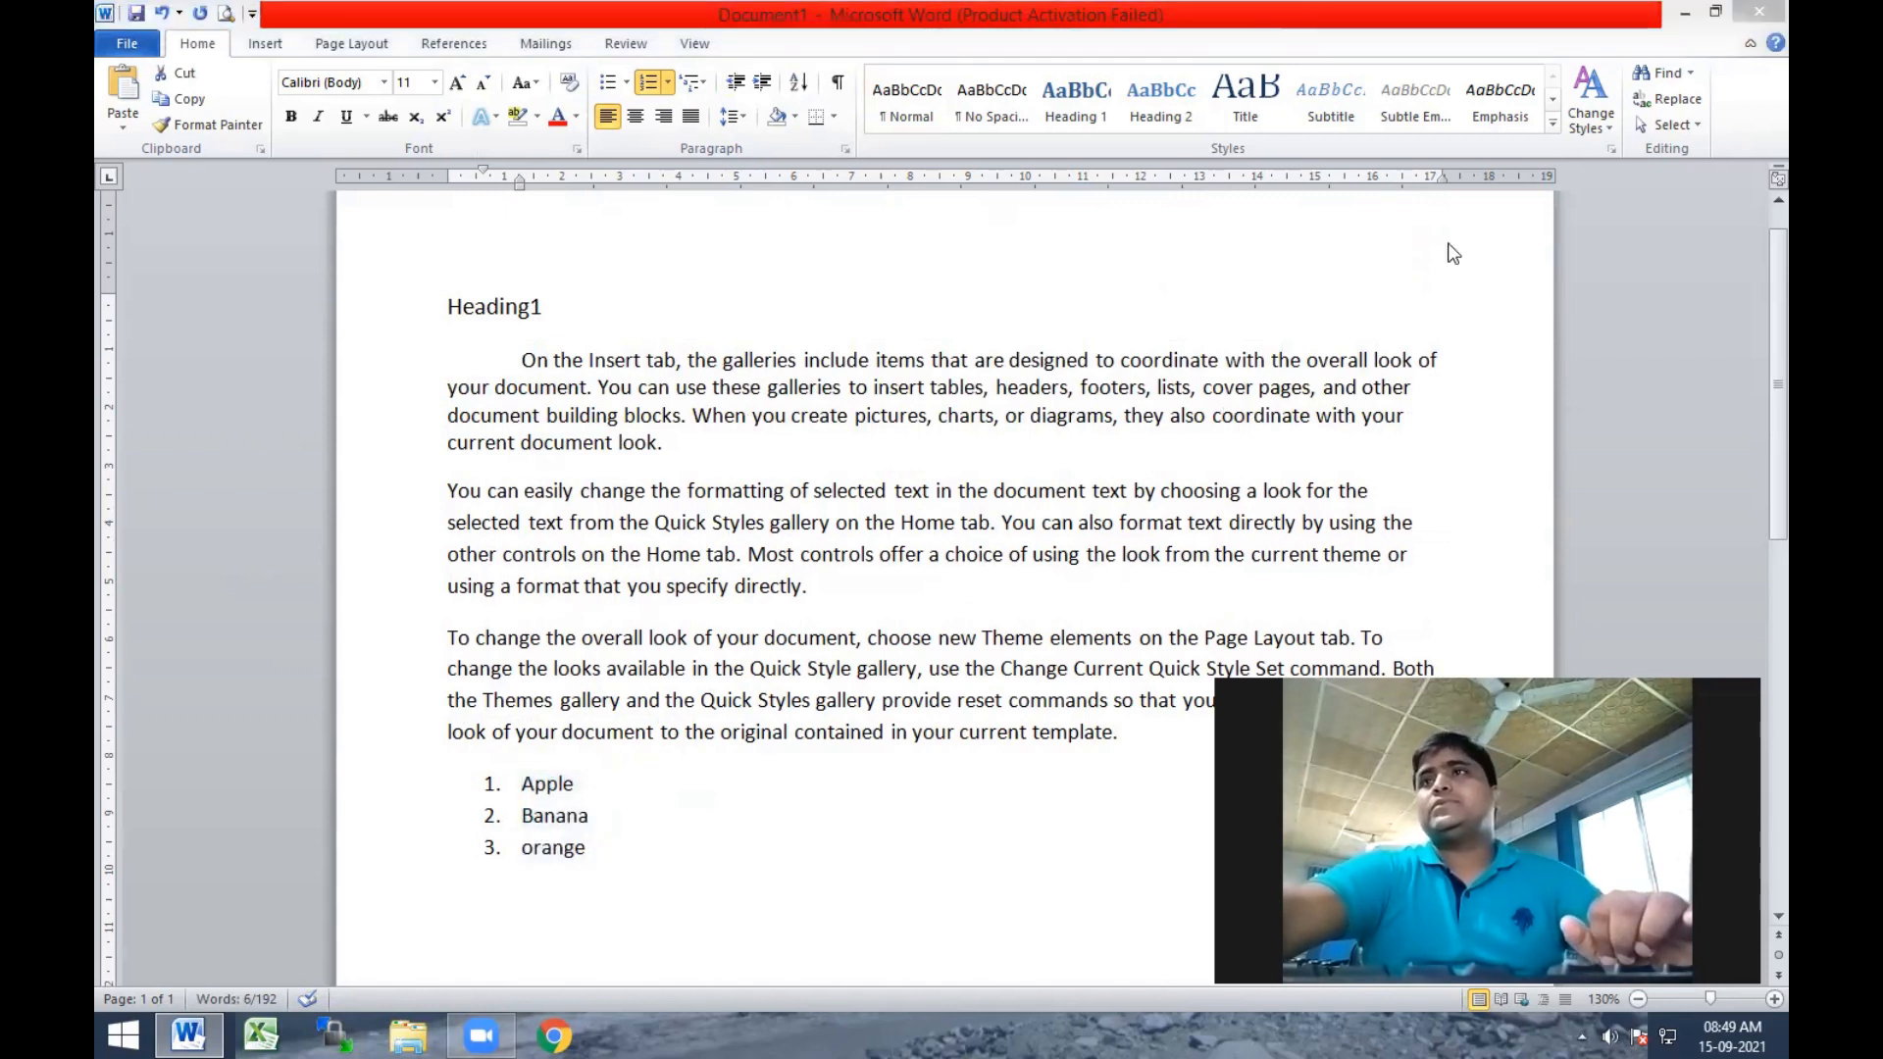
pyautogui.click(802, 89)
pyautogui.click(802, 89)
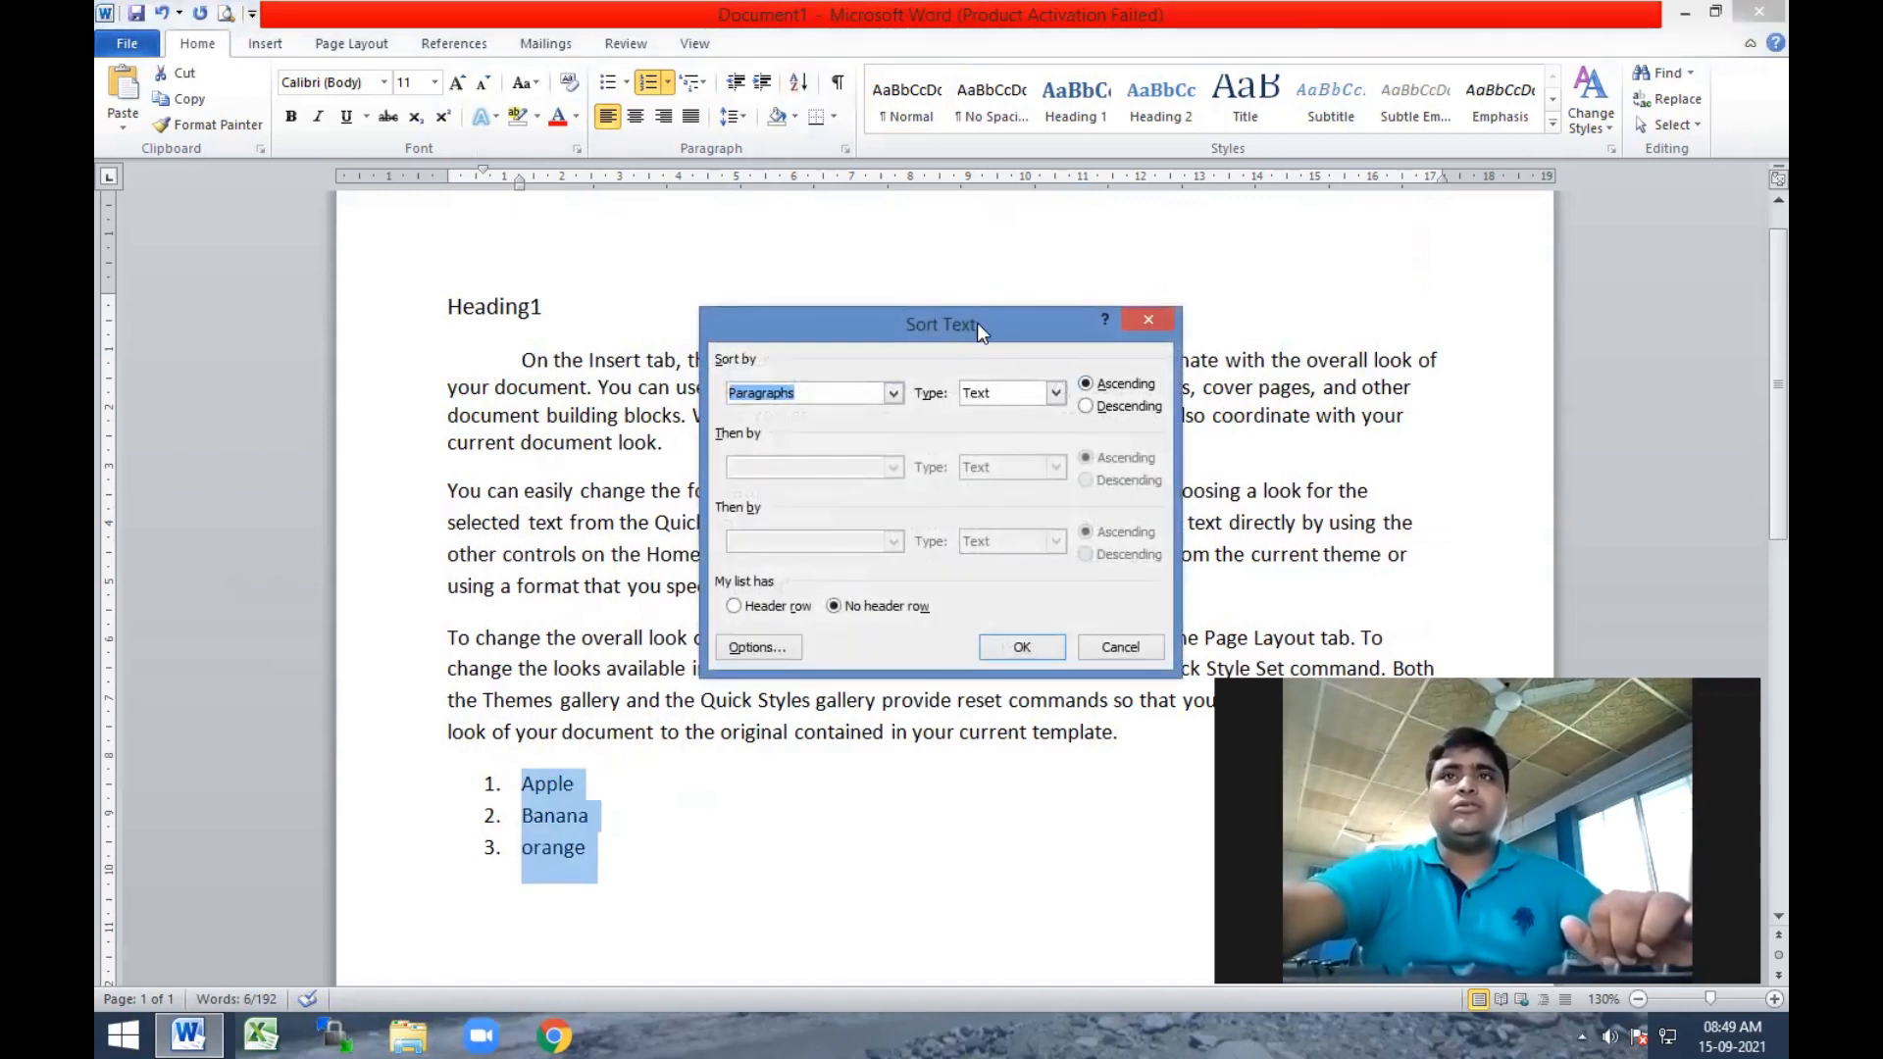
pyautogui.moveTo(976, 322); pyautogui.dragTo(741, 248)
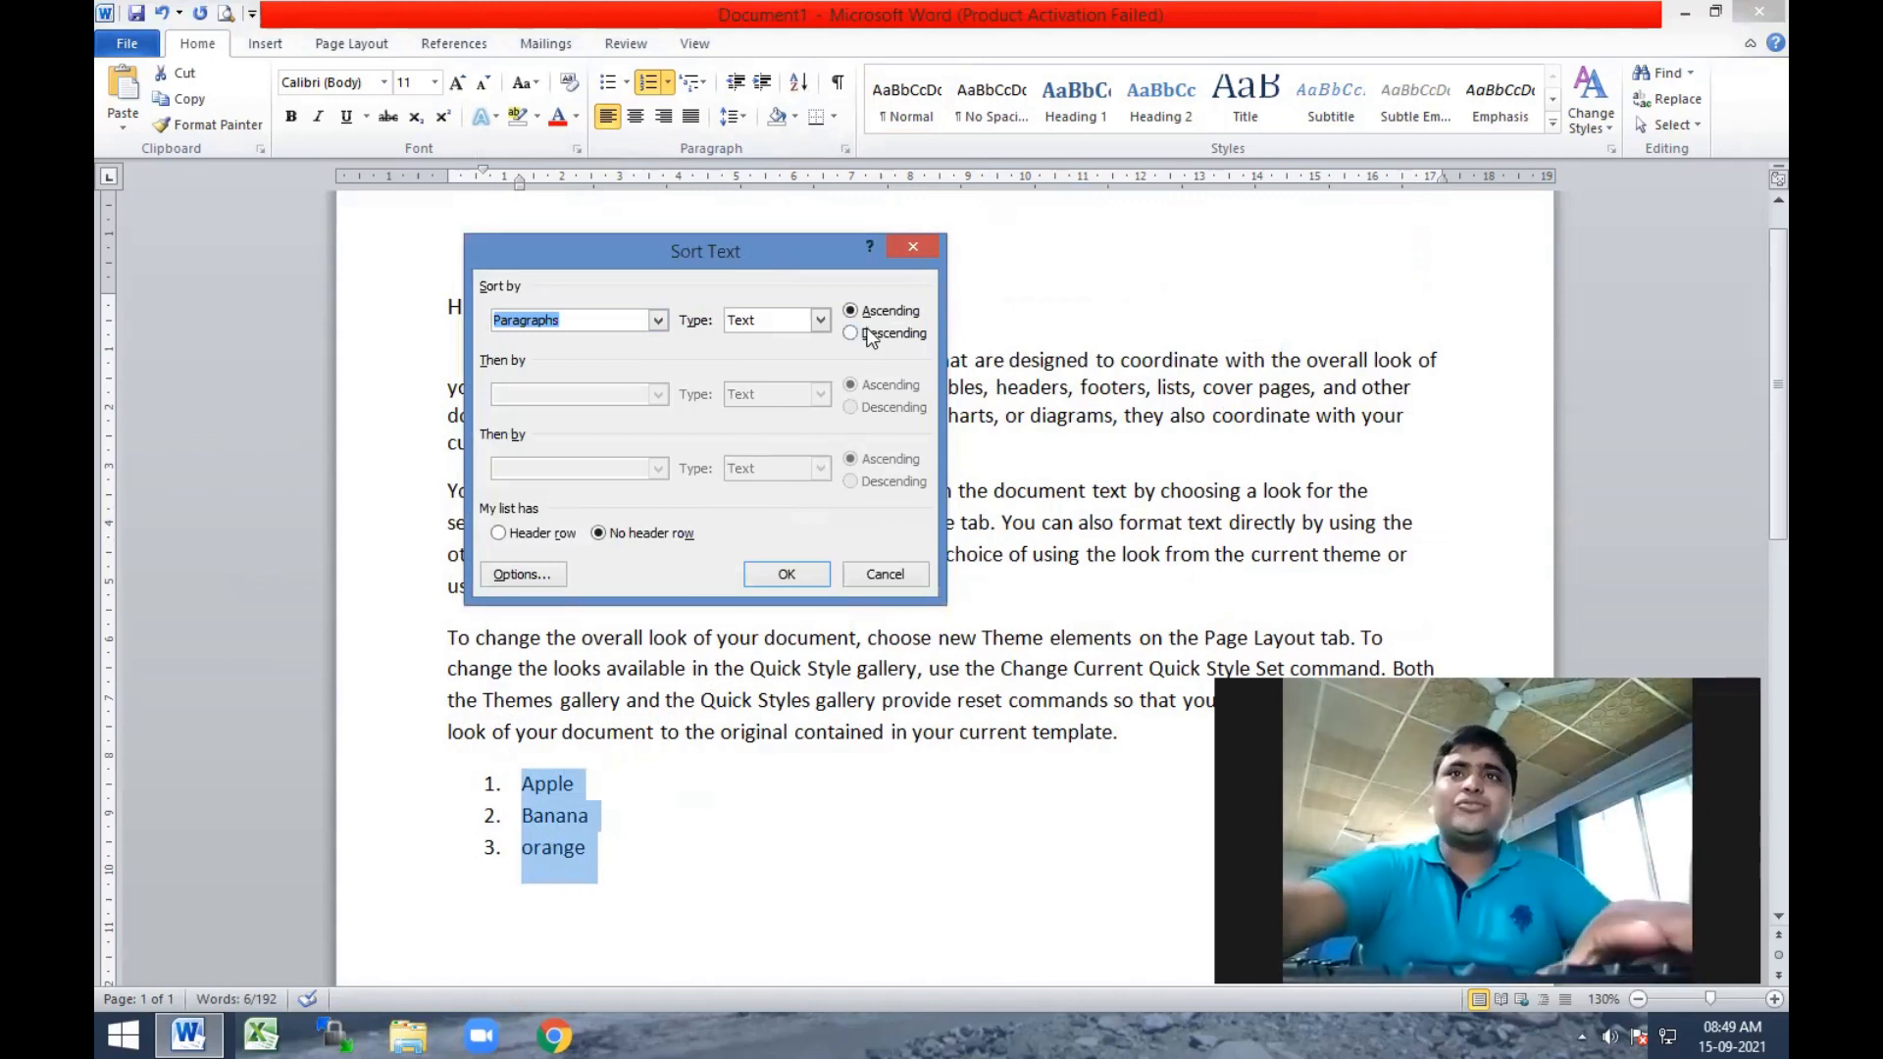
pyautogui.click(895, 332)
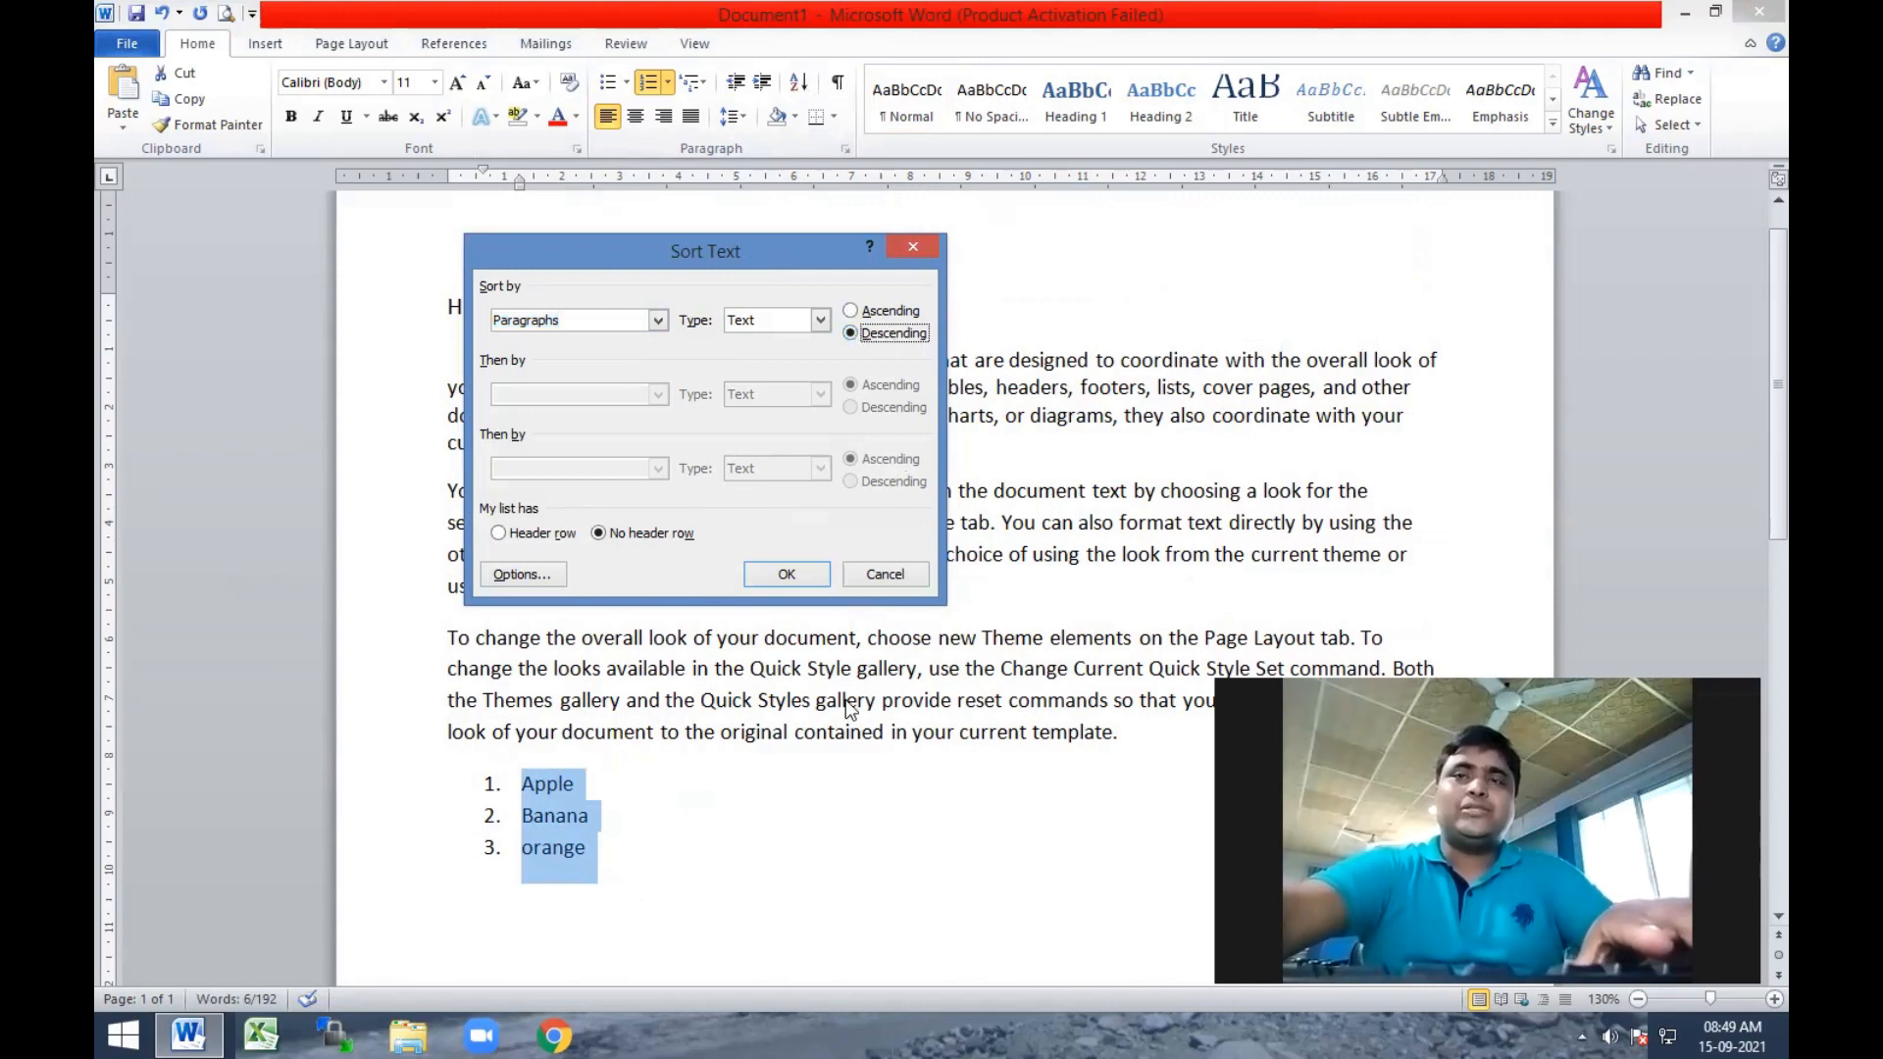
pyautogui.click(794, 576)
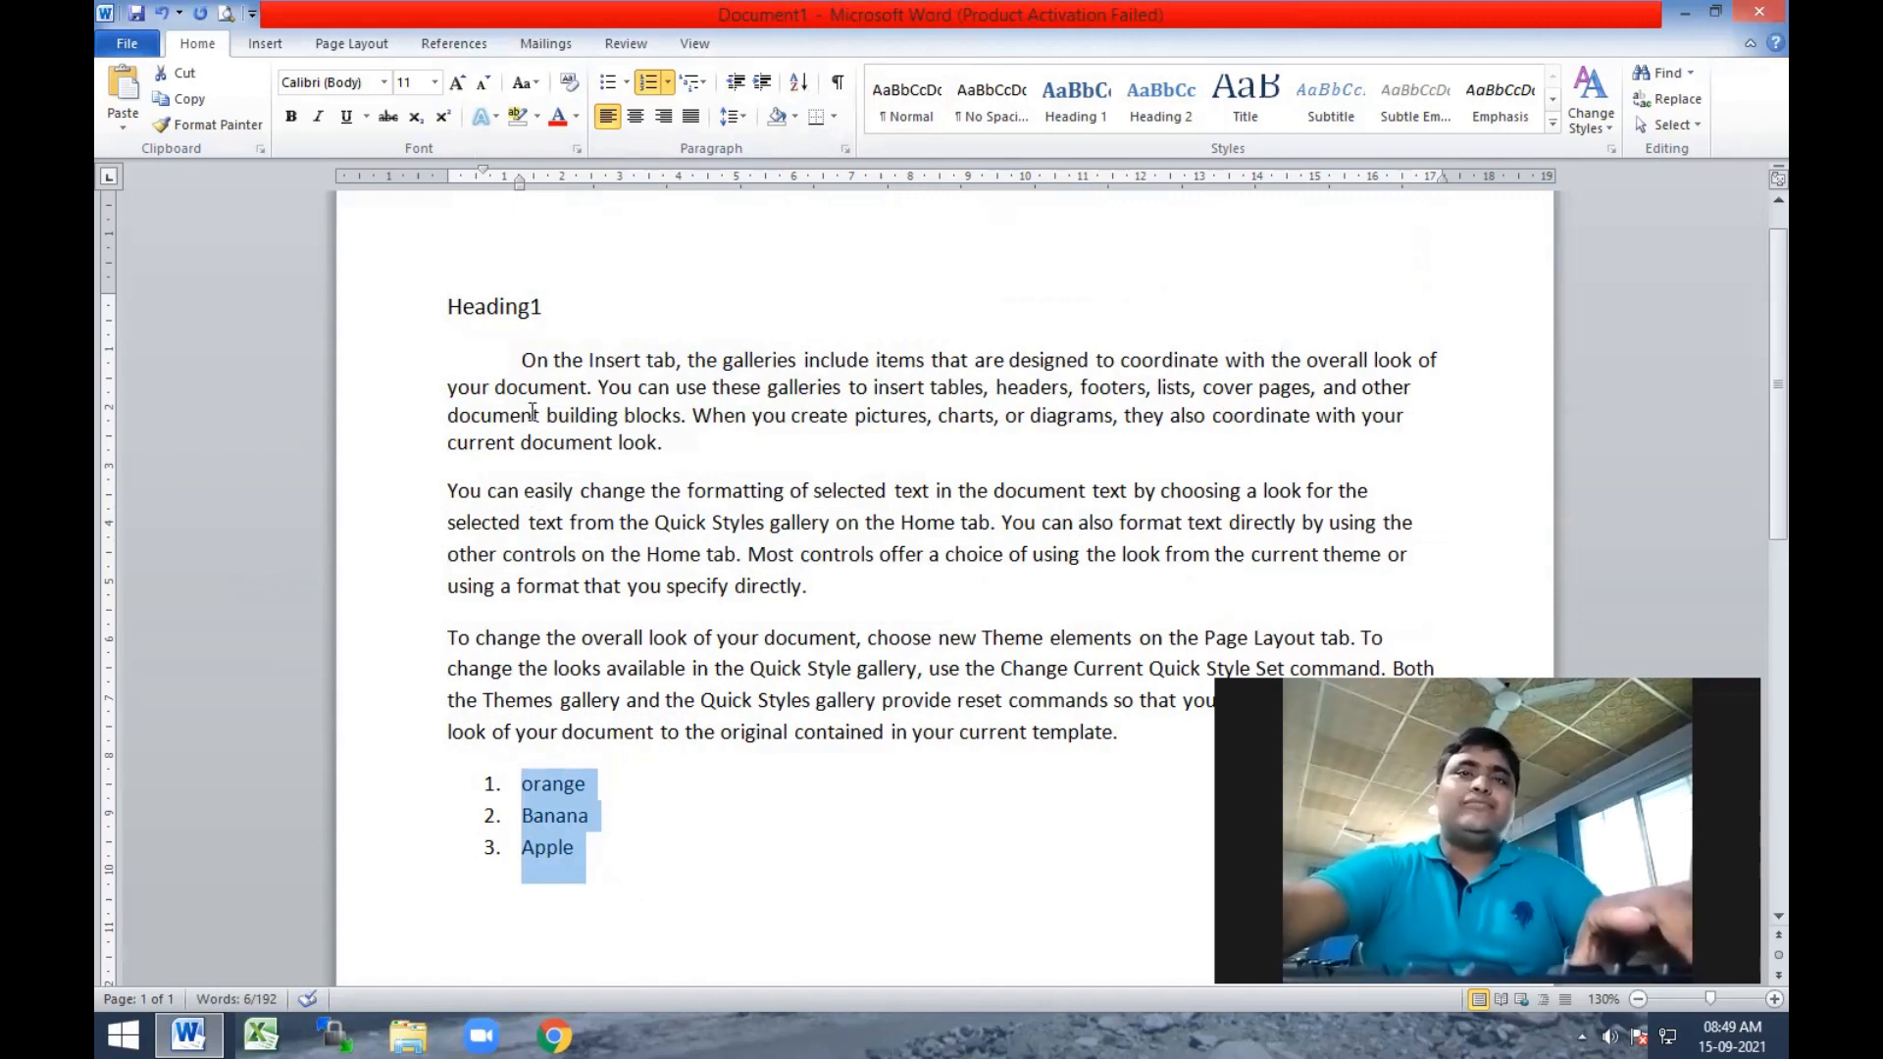
# Apply All Borders to the first body paragraph, starting "On the Insert tab".
pyautogui.moveTo(441, 360); pyautogui.dragTo(692, 456)
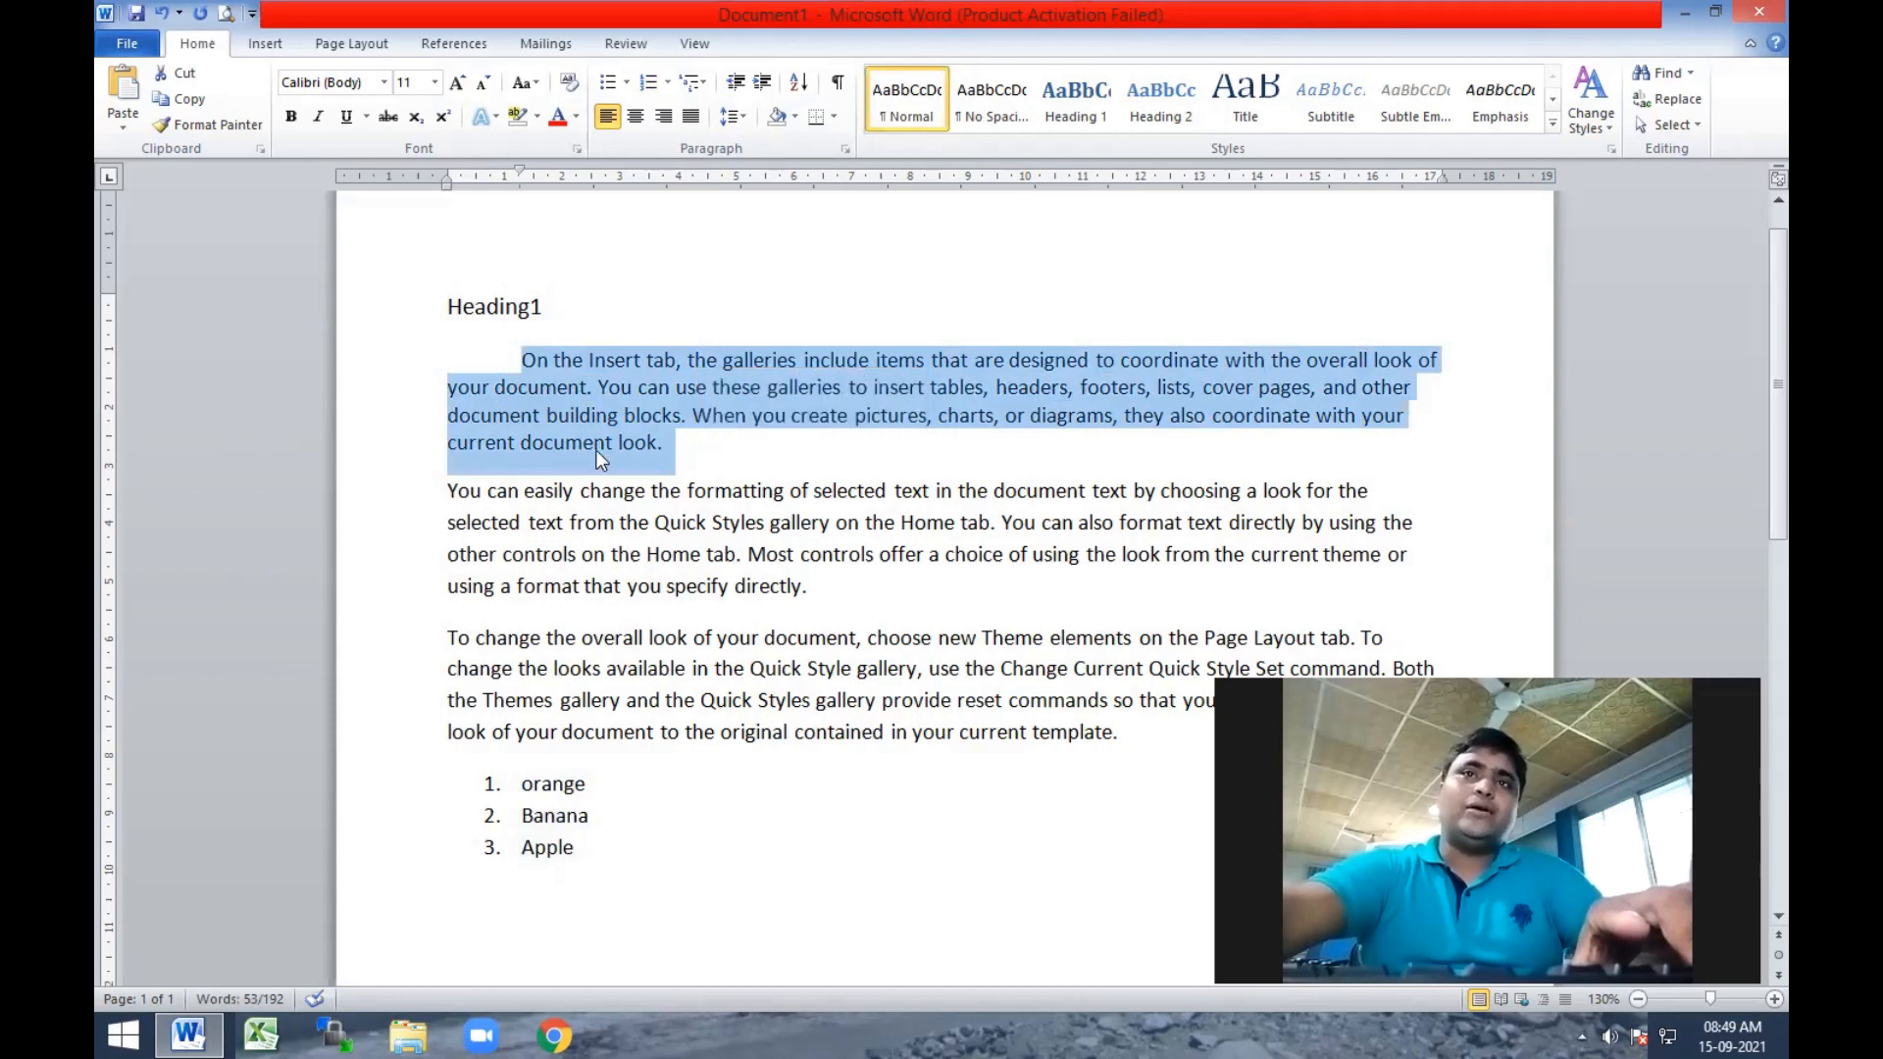
pyautogui.click(835, 118)
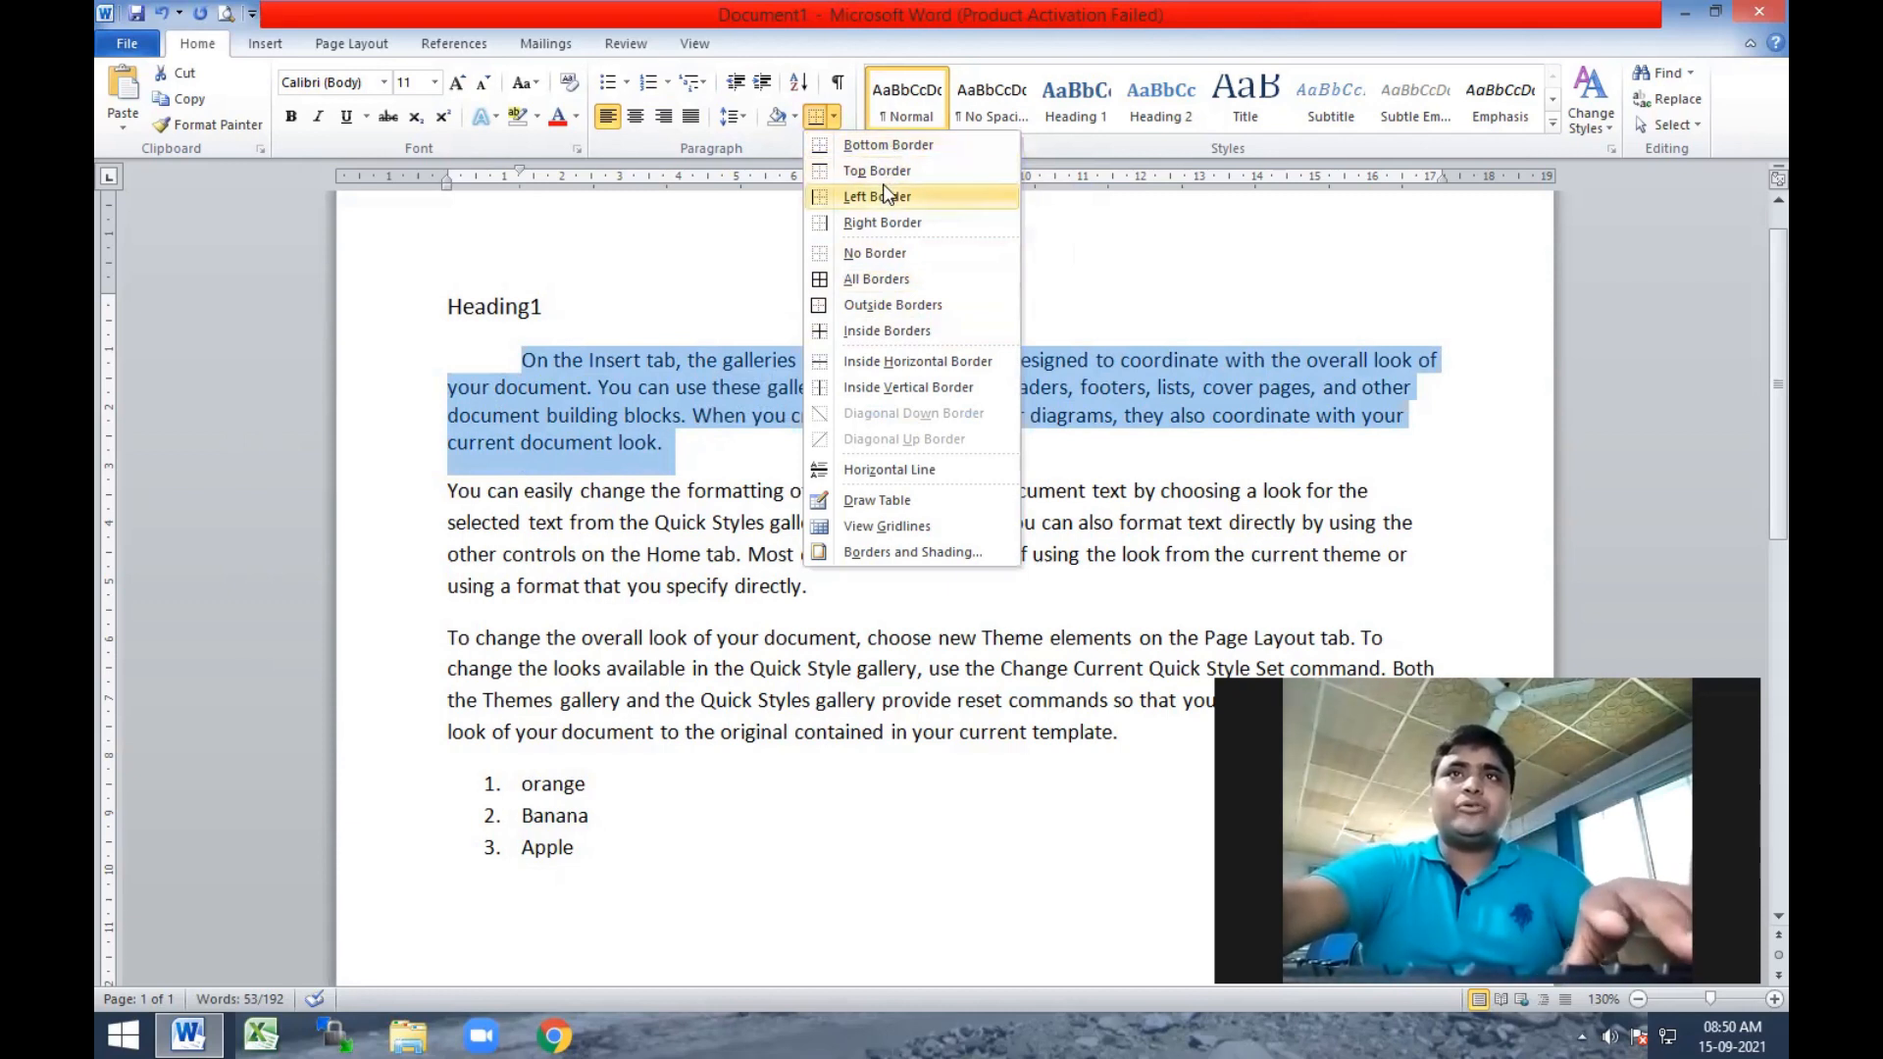
pyautogui.click(874, 278)
pyautogui.click(744, 559)
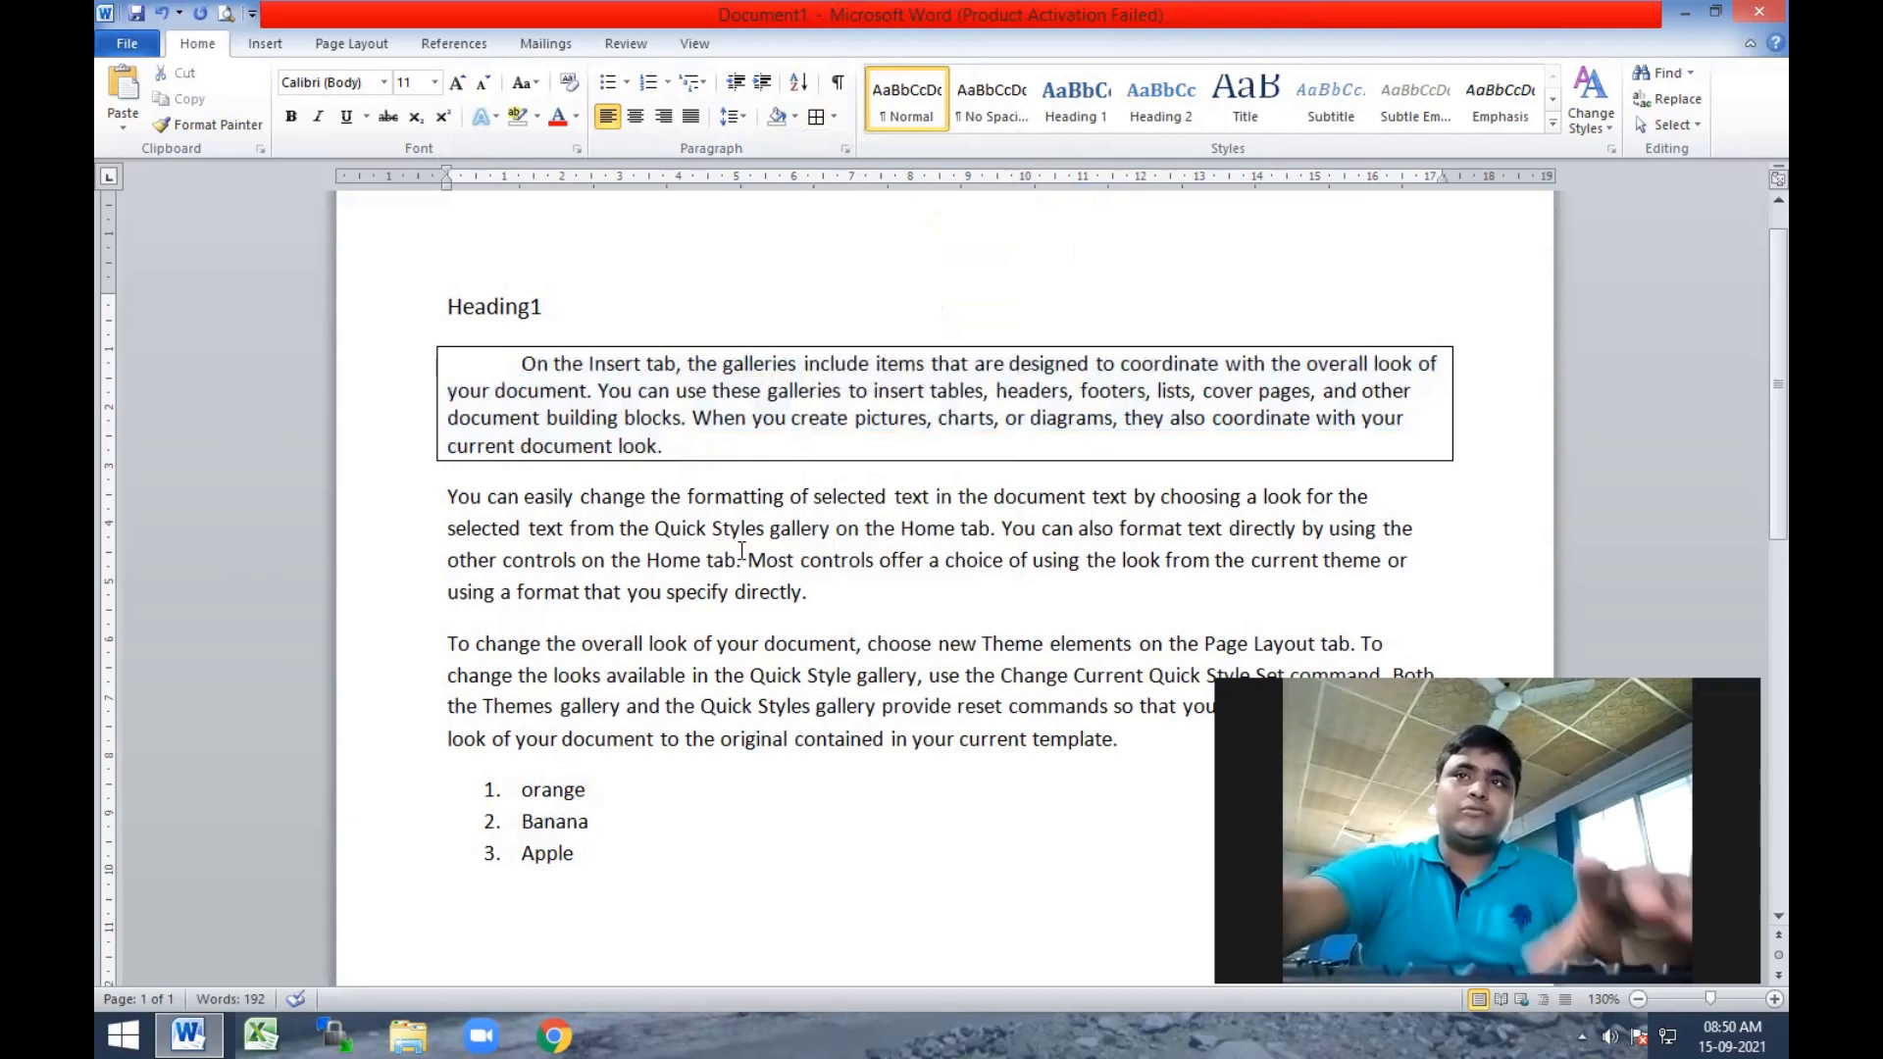
# Shade the bordered first body paragraph with a dark blue theme colour.
pyautogui.moveTo(702, 447)
pyautogui.mouseDown()
pyautogui.moveTo(512, 451)
pyautogui.moveTo(370, 349)
pyautogui.mouseUp()
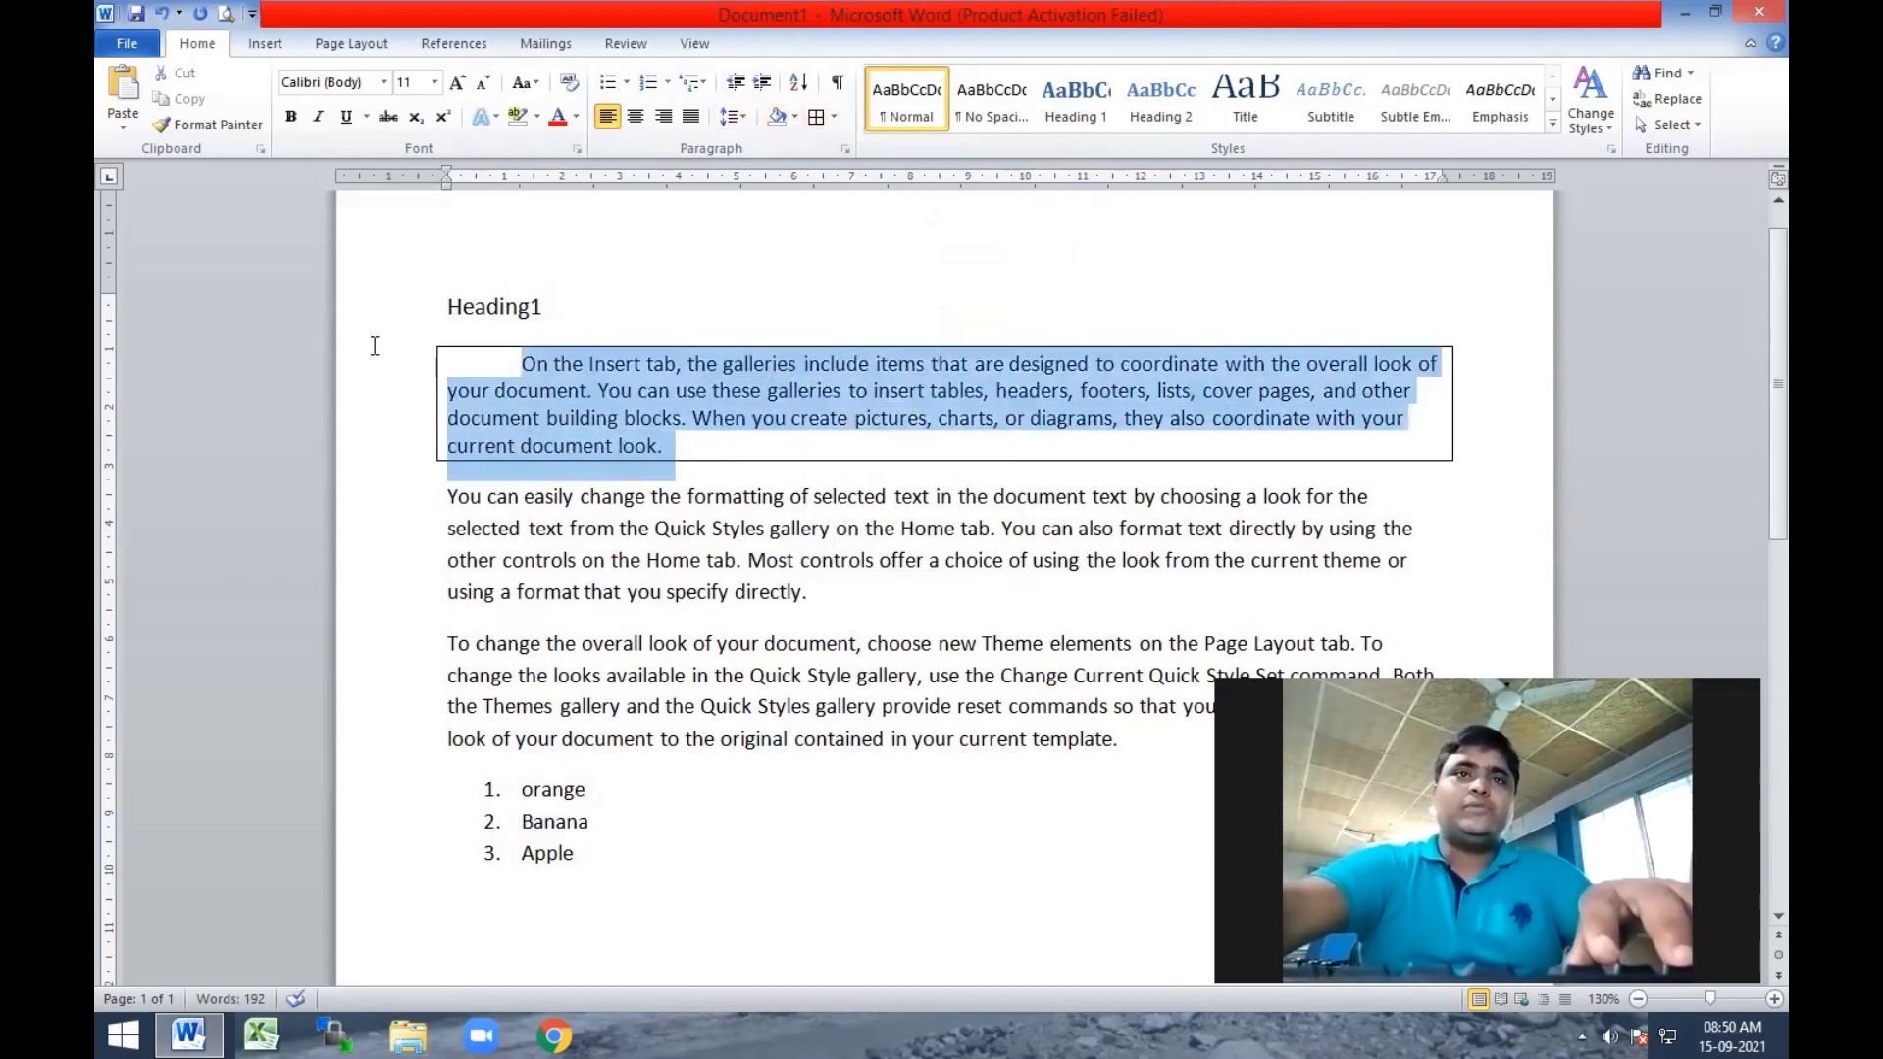
pyautogui.click(795, 118)
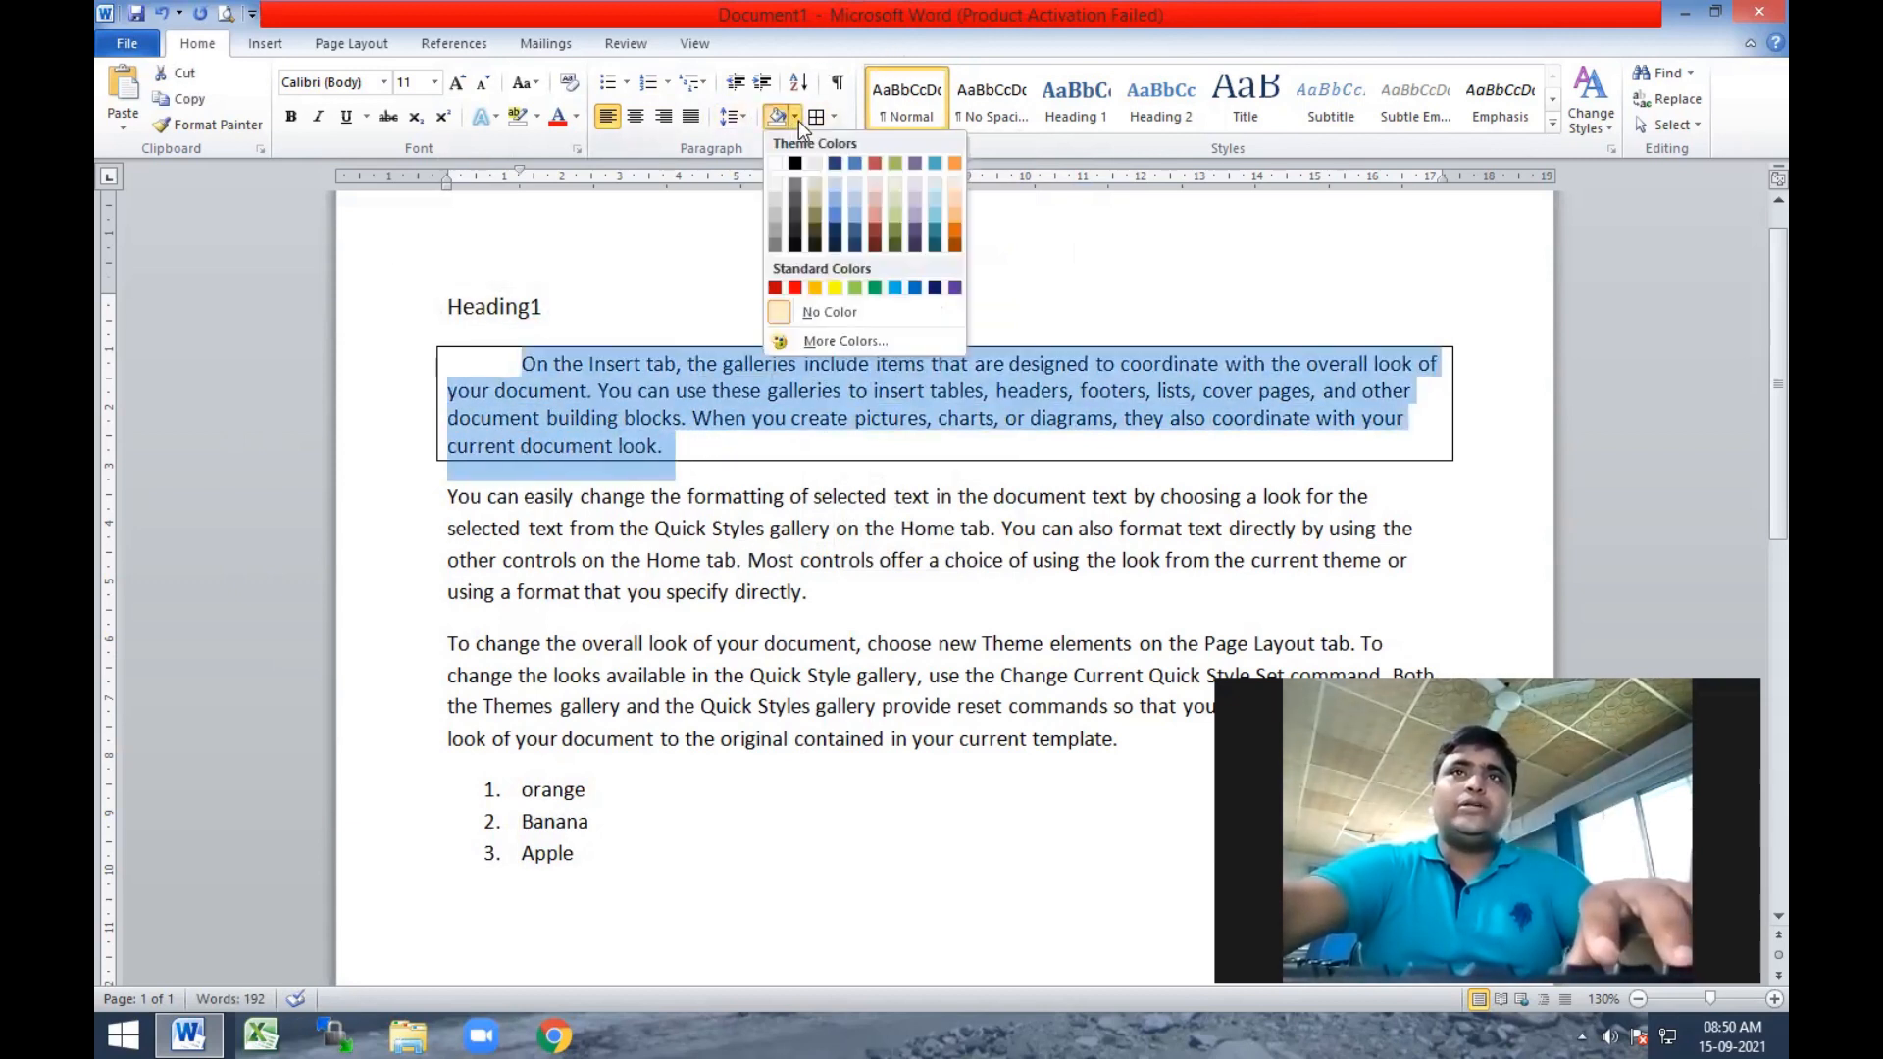
pyautogui.click(832, 231)
pyautogui.click(782, 471)
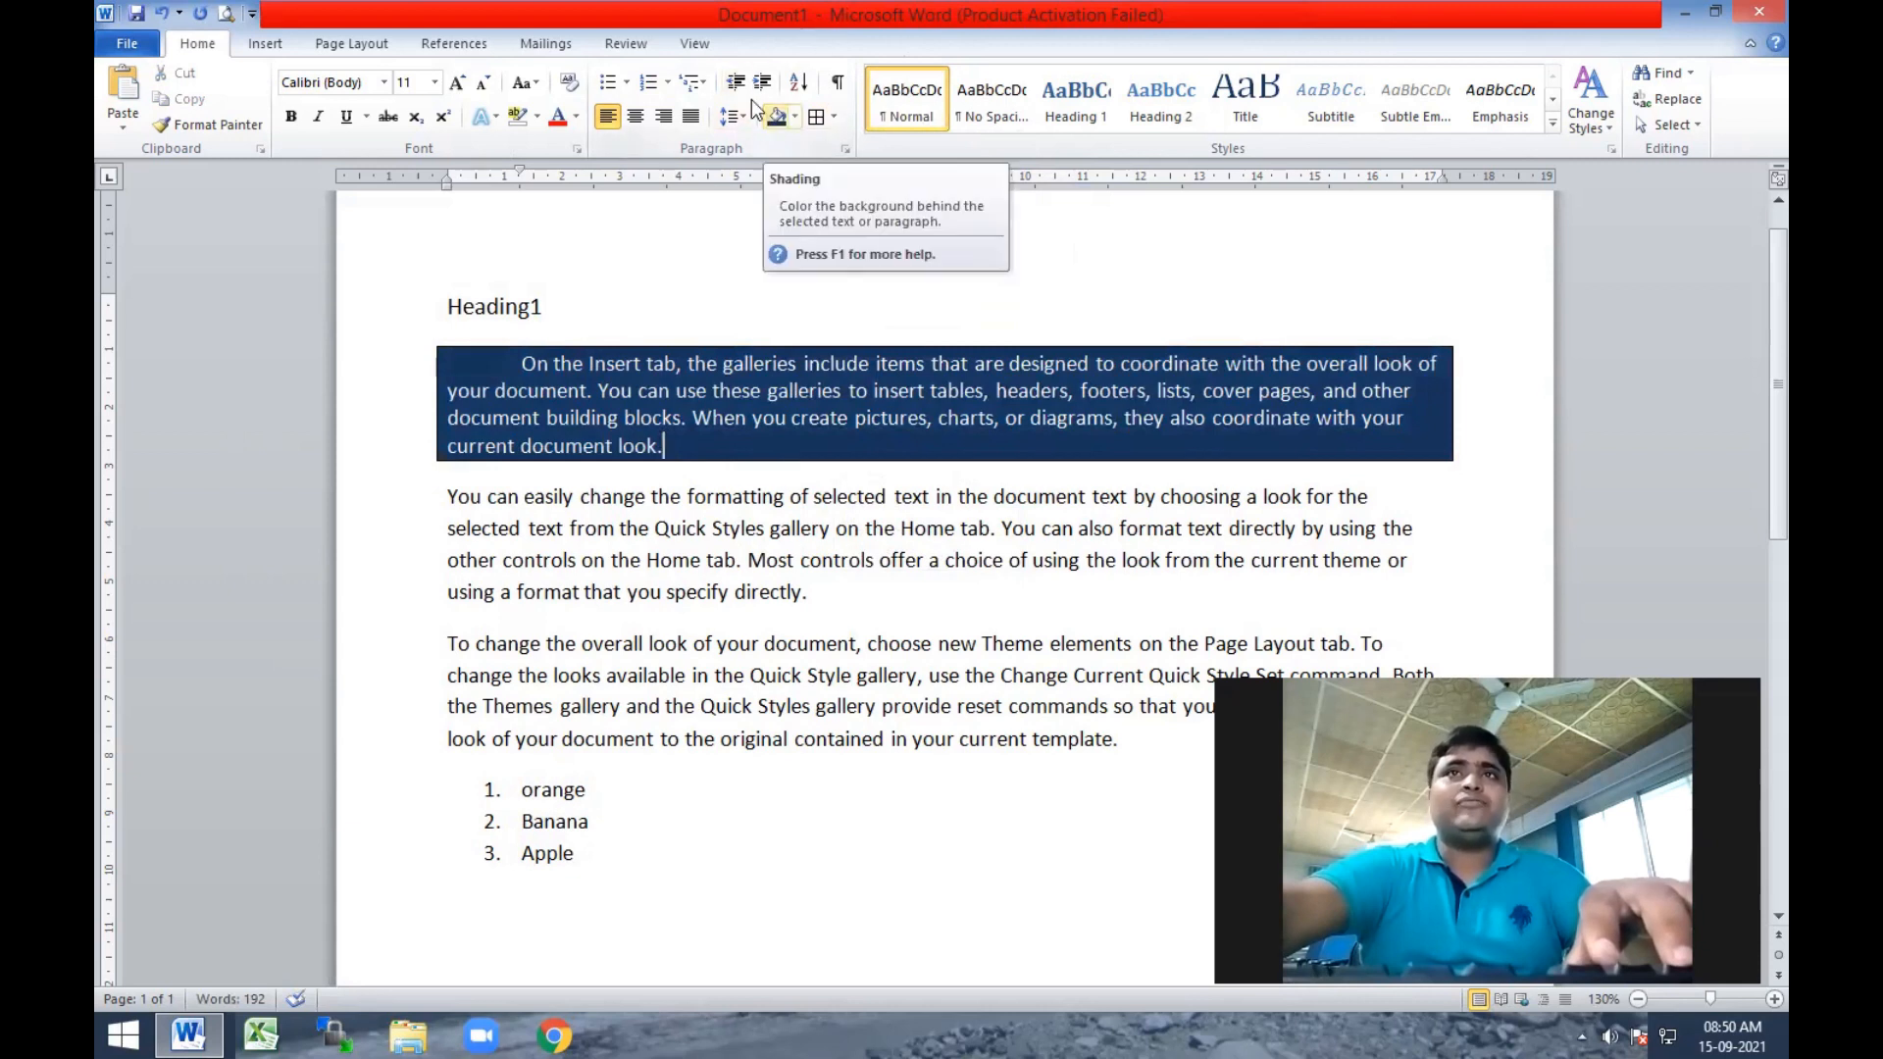
# Apply the Quote style to the second body paragraph and the List Paragraph style to the third.
pyautogui.click(625, 496)
pyautogui.moveTo(441, 501); pyautogui.dragTo(892, 600)
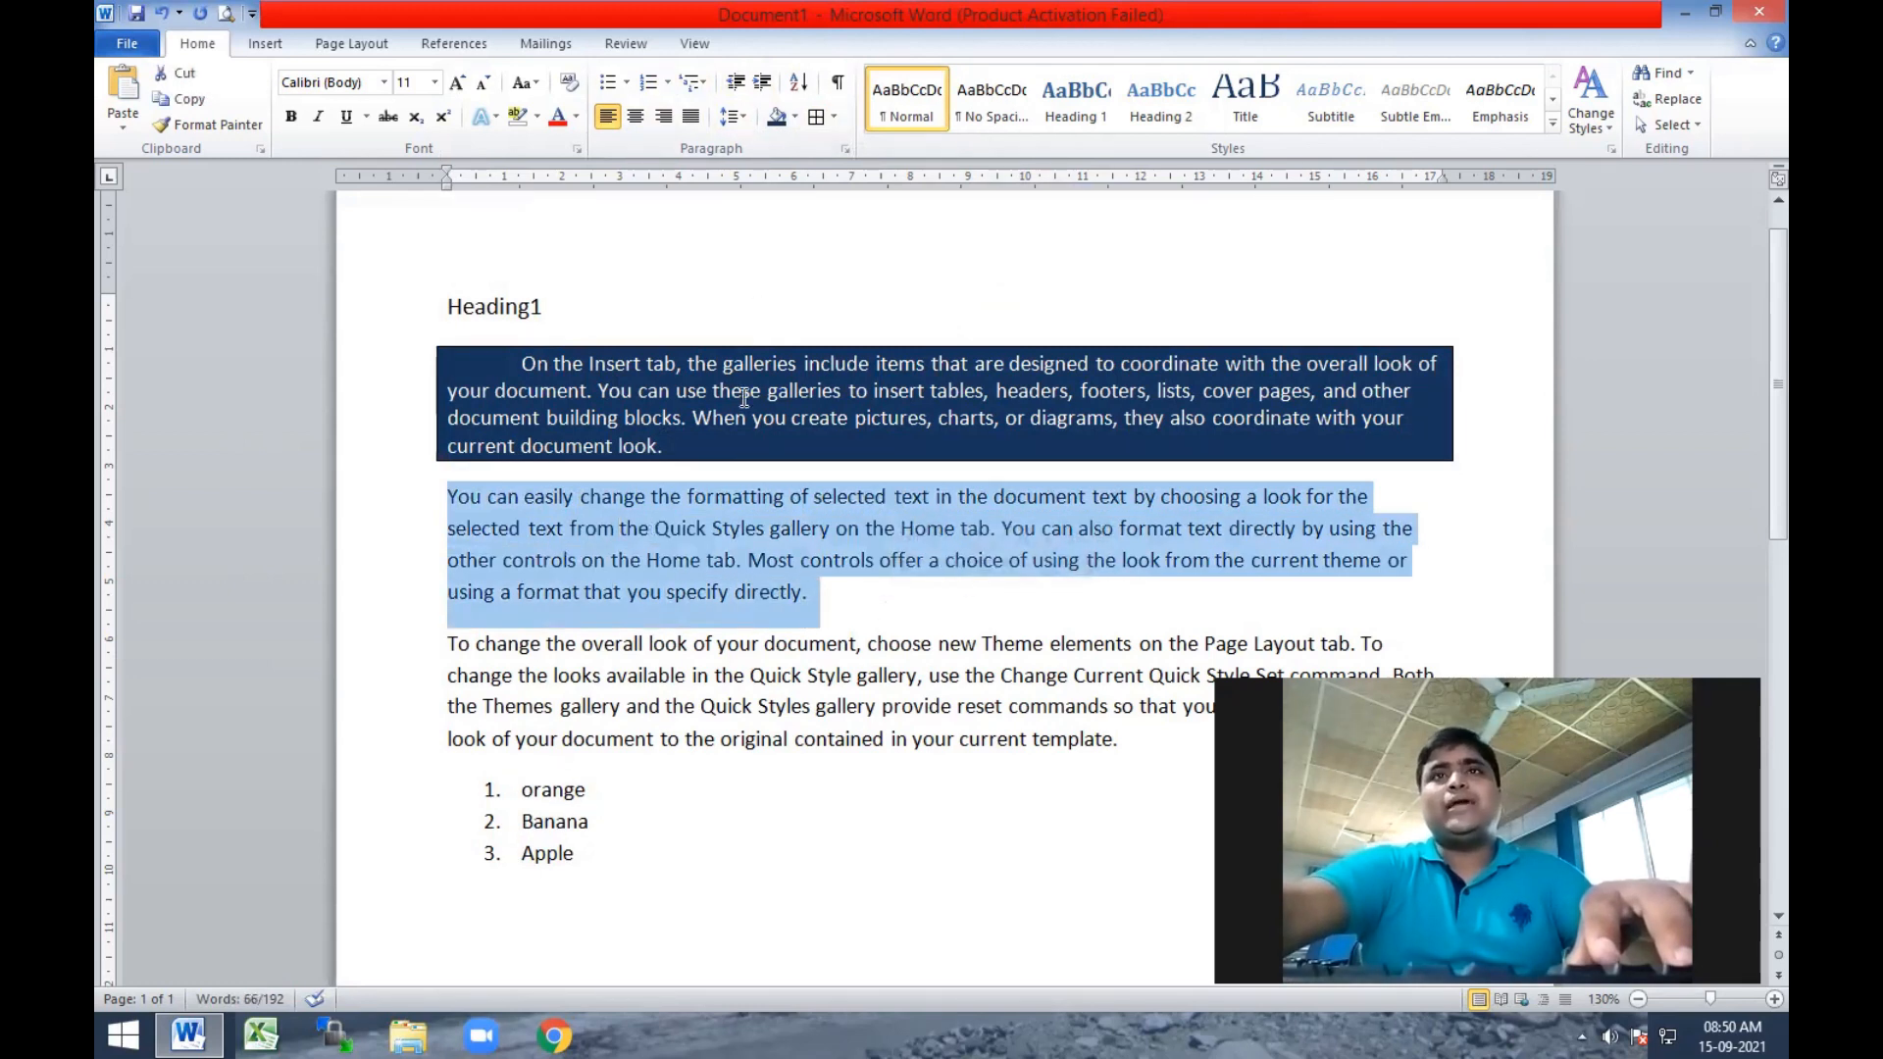
pyautogui.click(1553, 124)
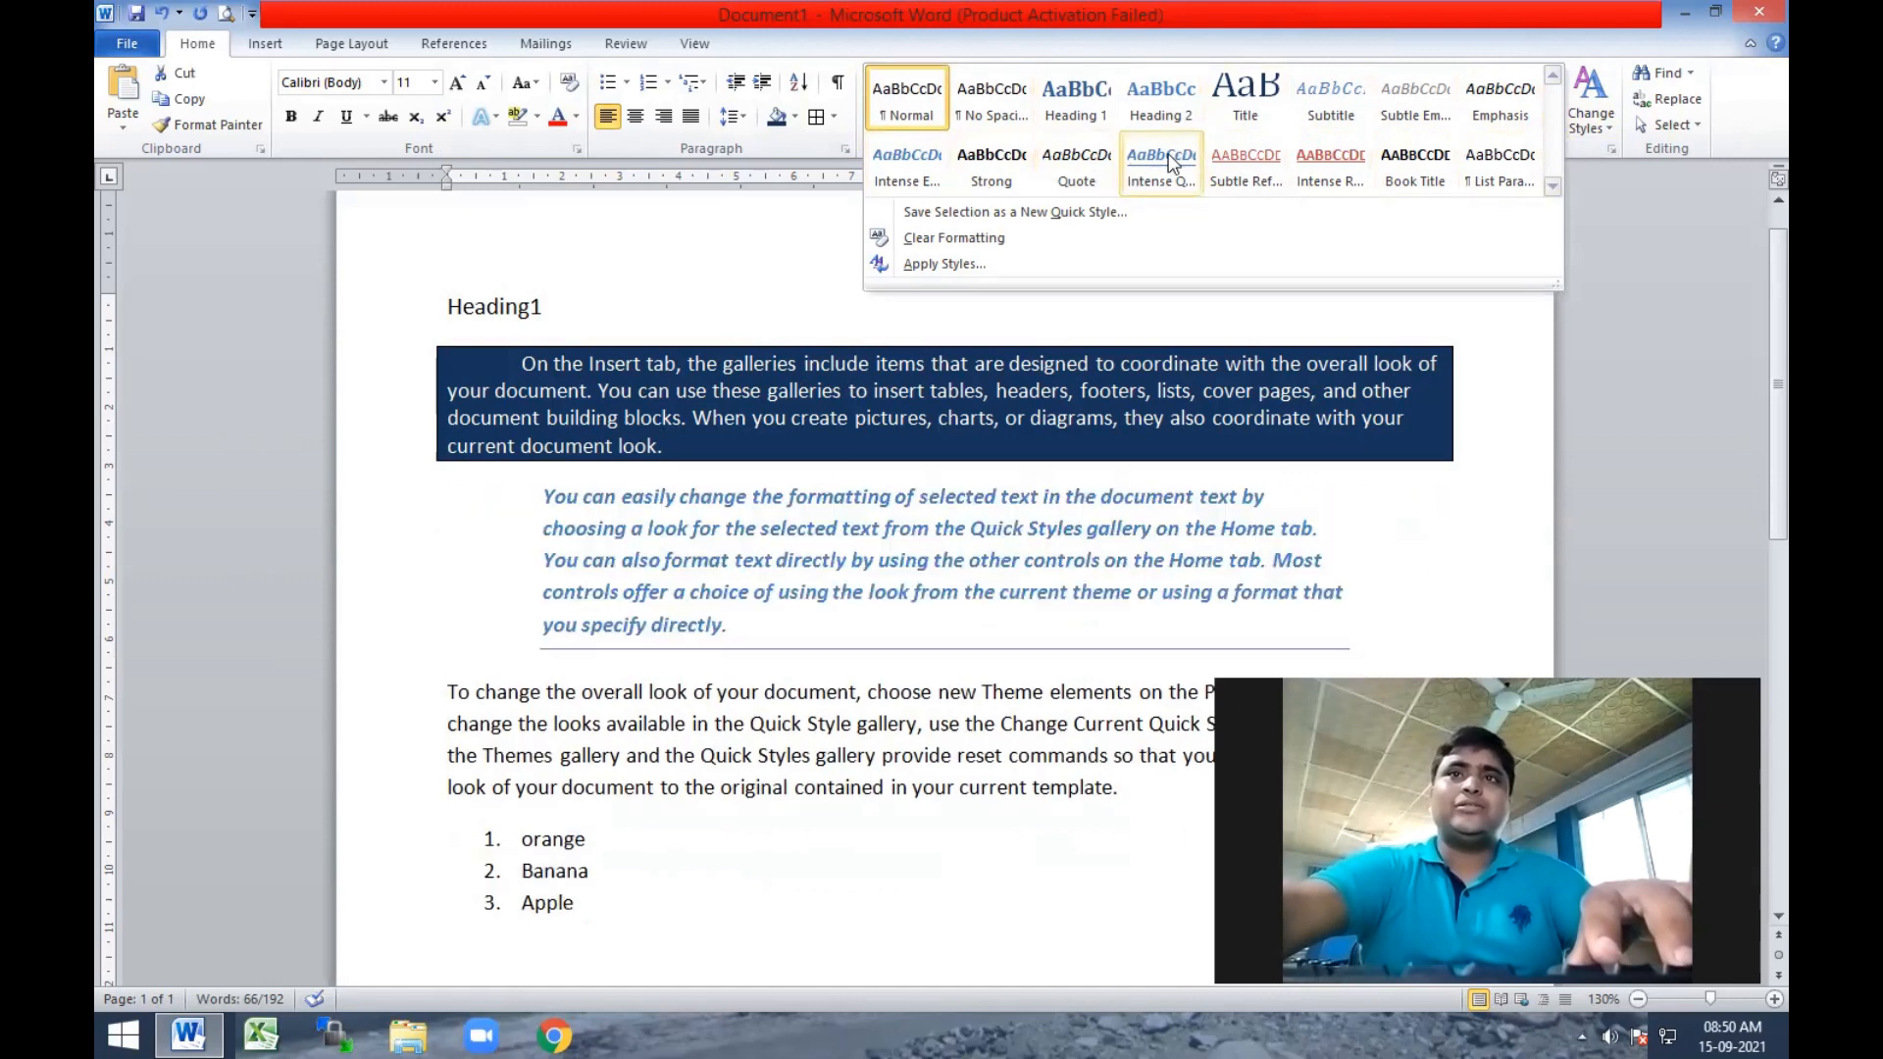
pyautogui.click(1075, 156)
pyautogui.click(963, 592)
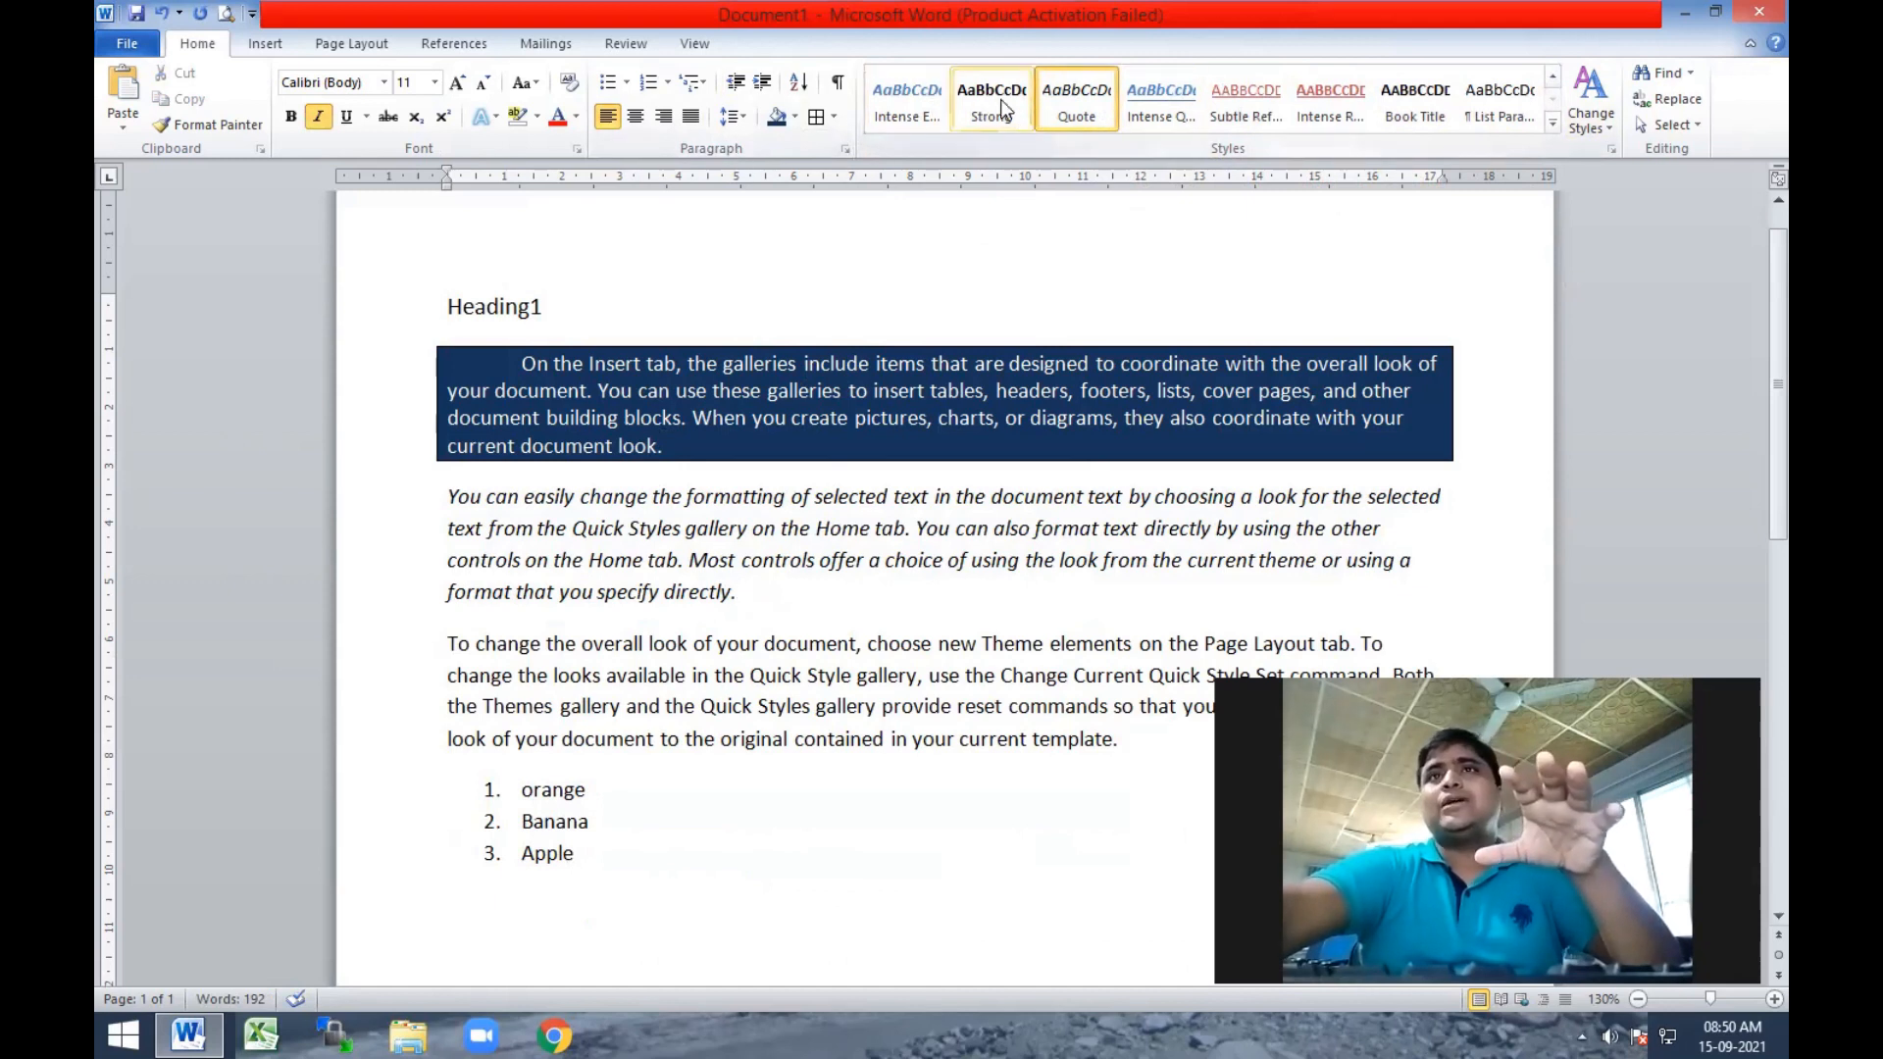
pyautogui.moveTo(425, 651); pyautogui.dragTo(1162, 733)
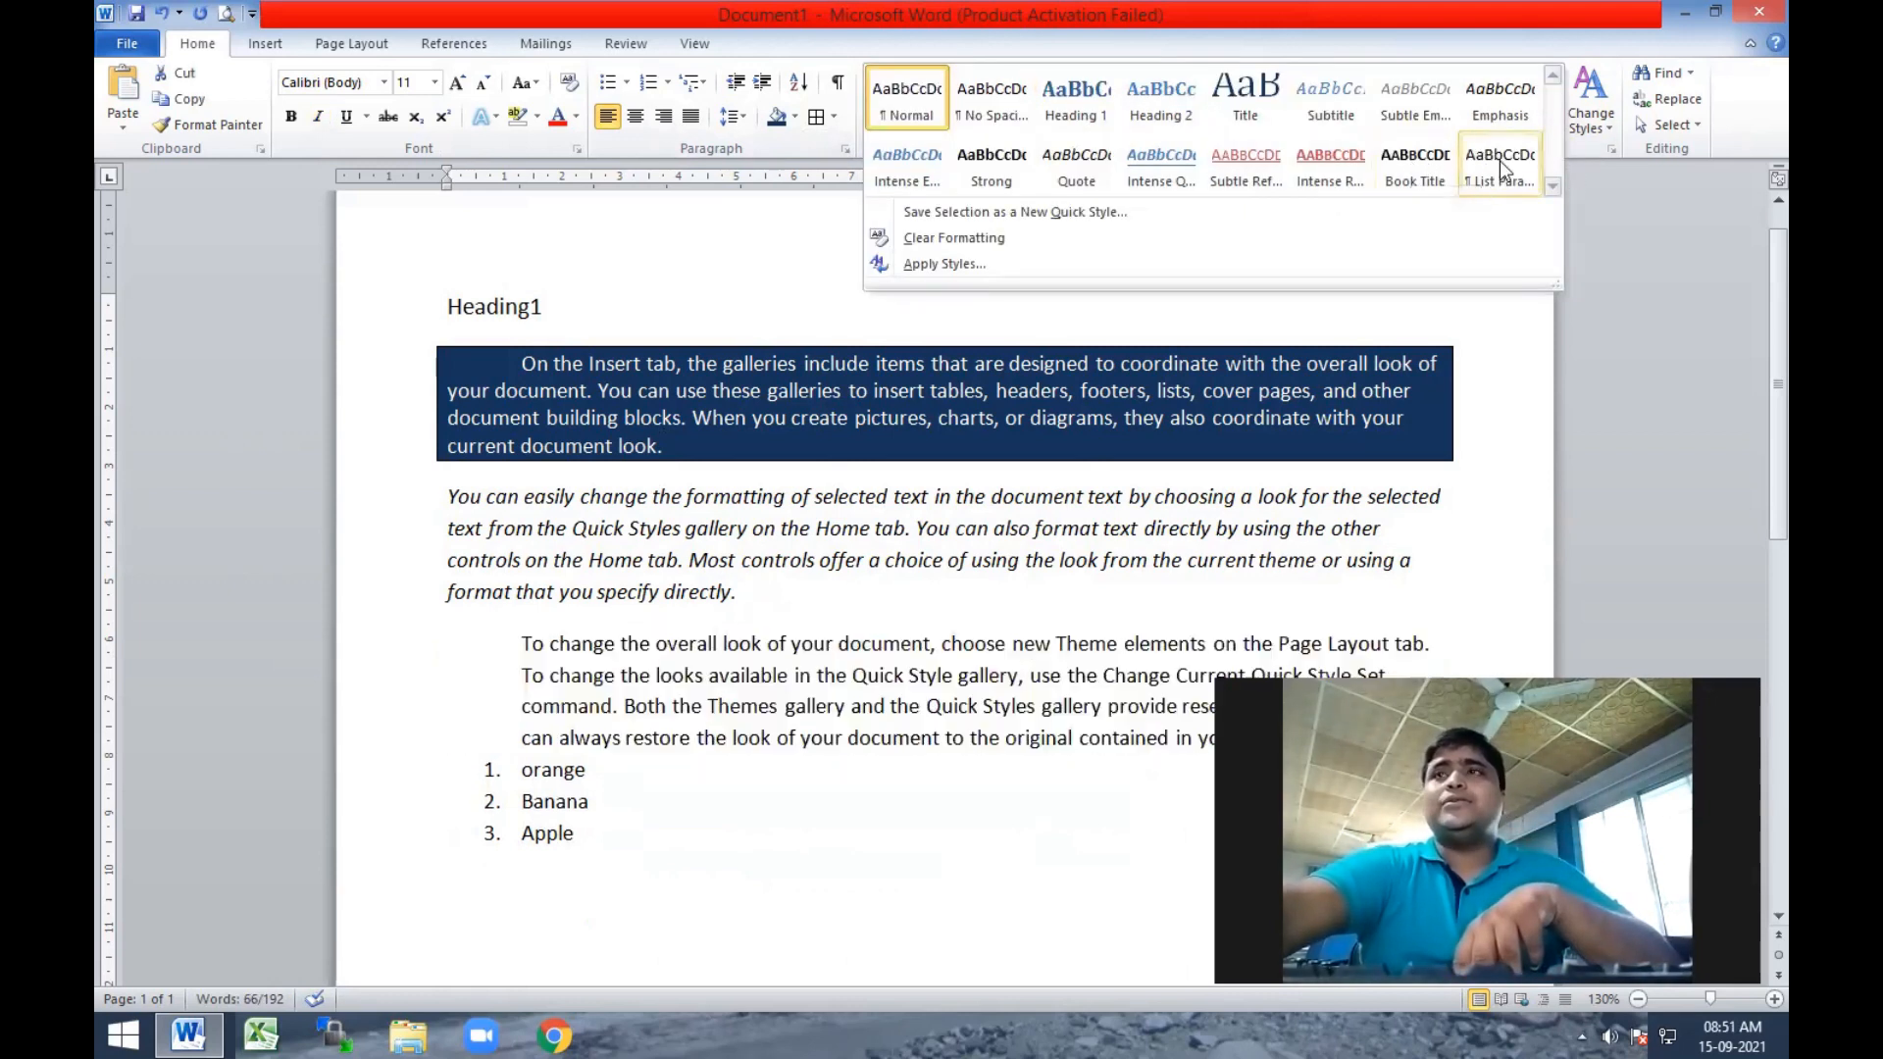
pyautogui.click(1503, 169)
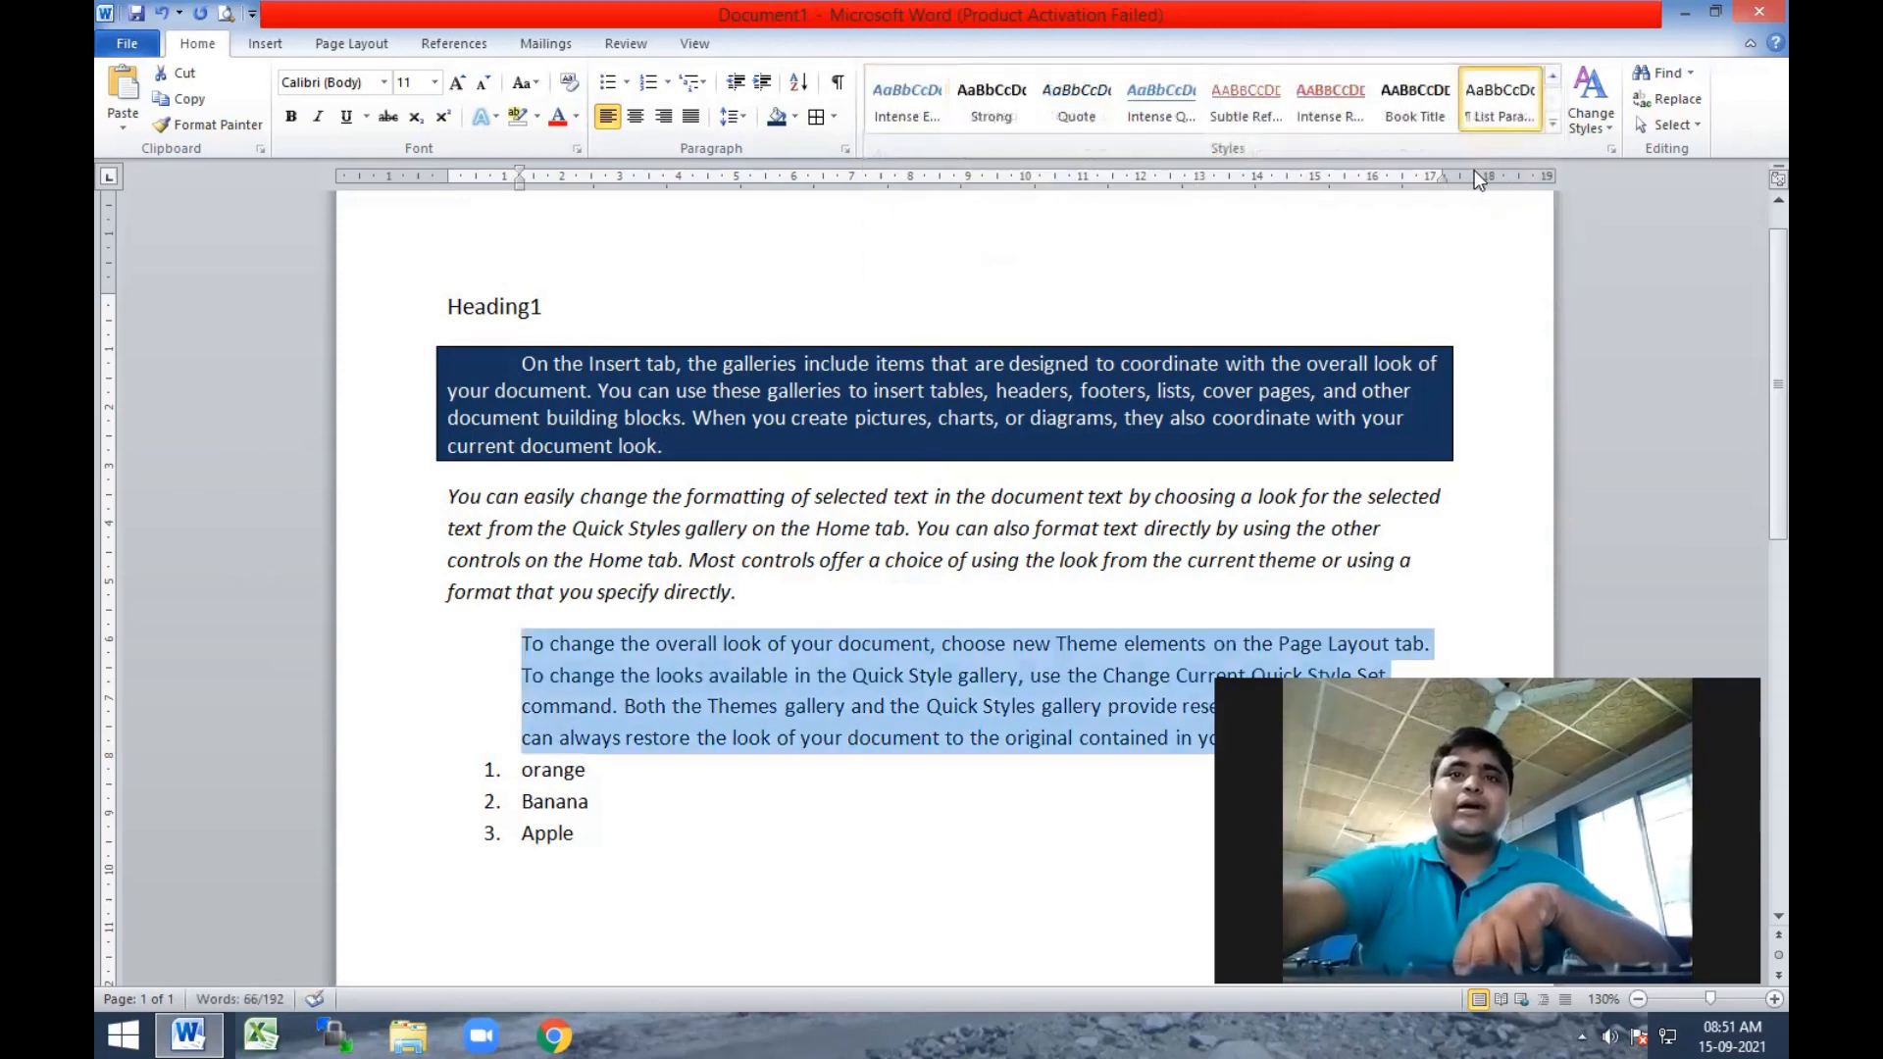
# Change the document's theme fonts to the built-in Office 2 set, Calibri with Cambria.
pyautogui.click(1609, 141)
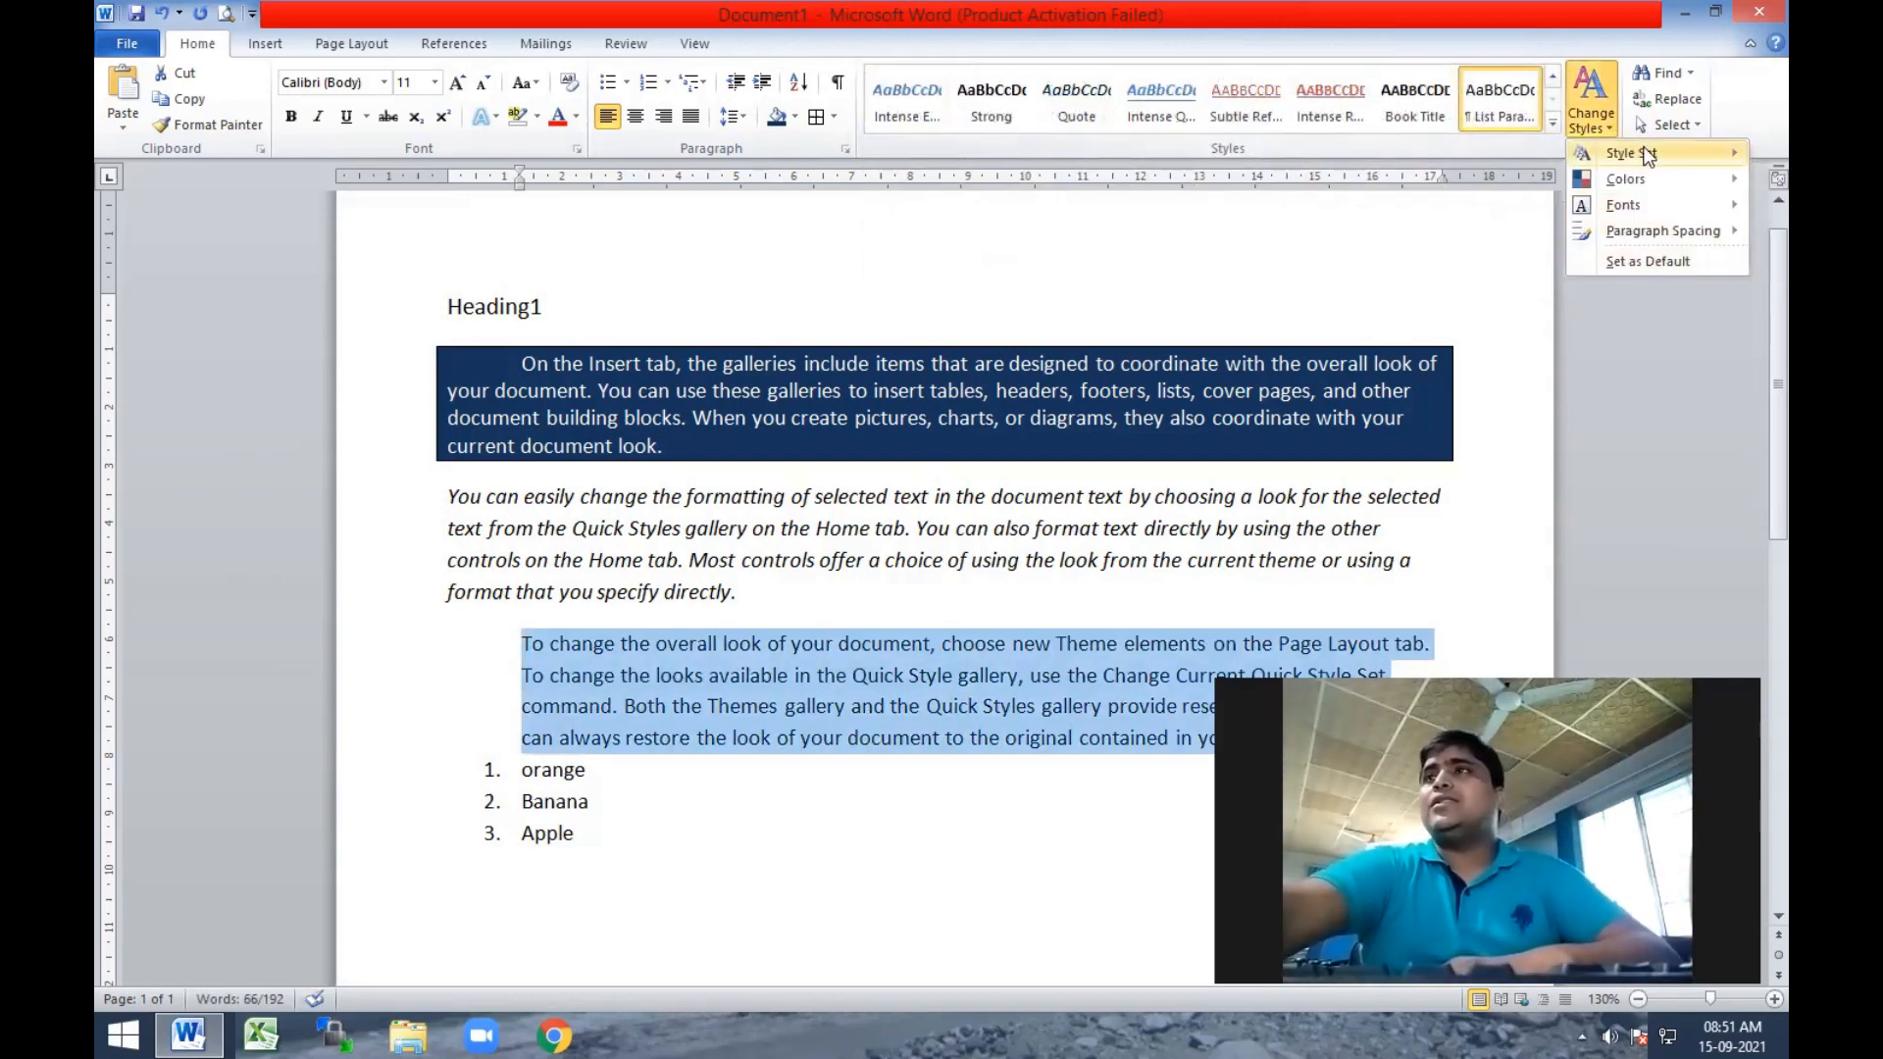
pyautogui.moveTo(1657, 207)
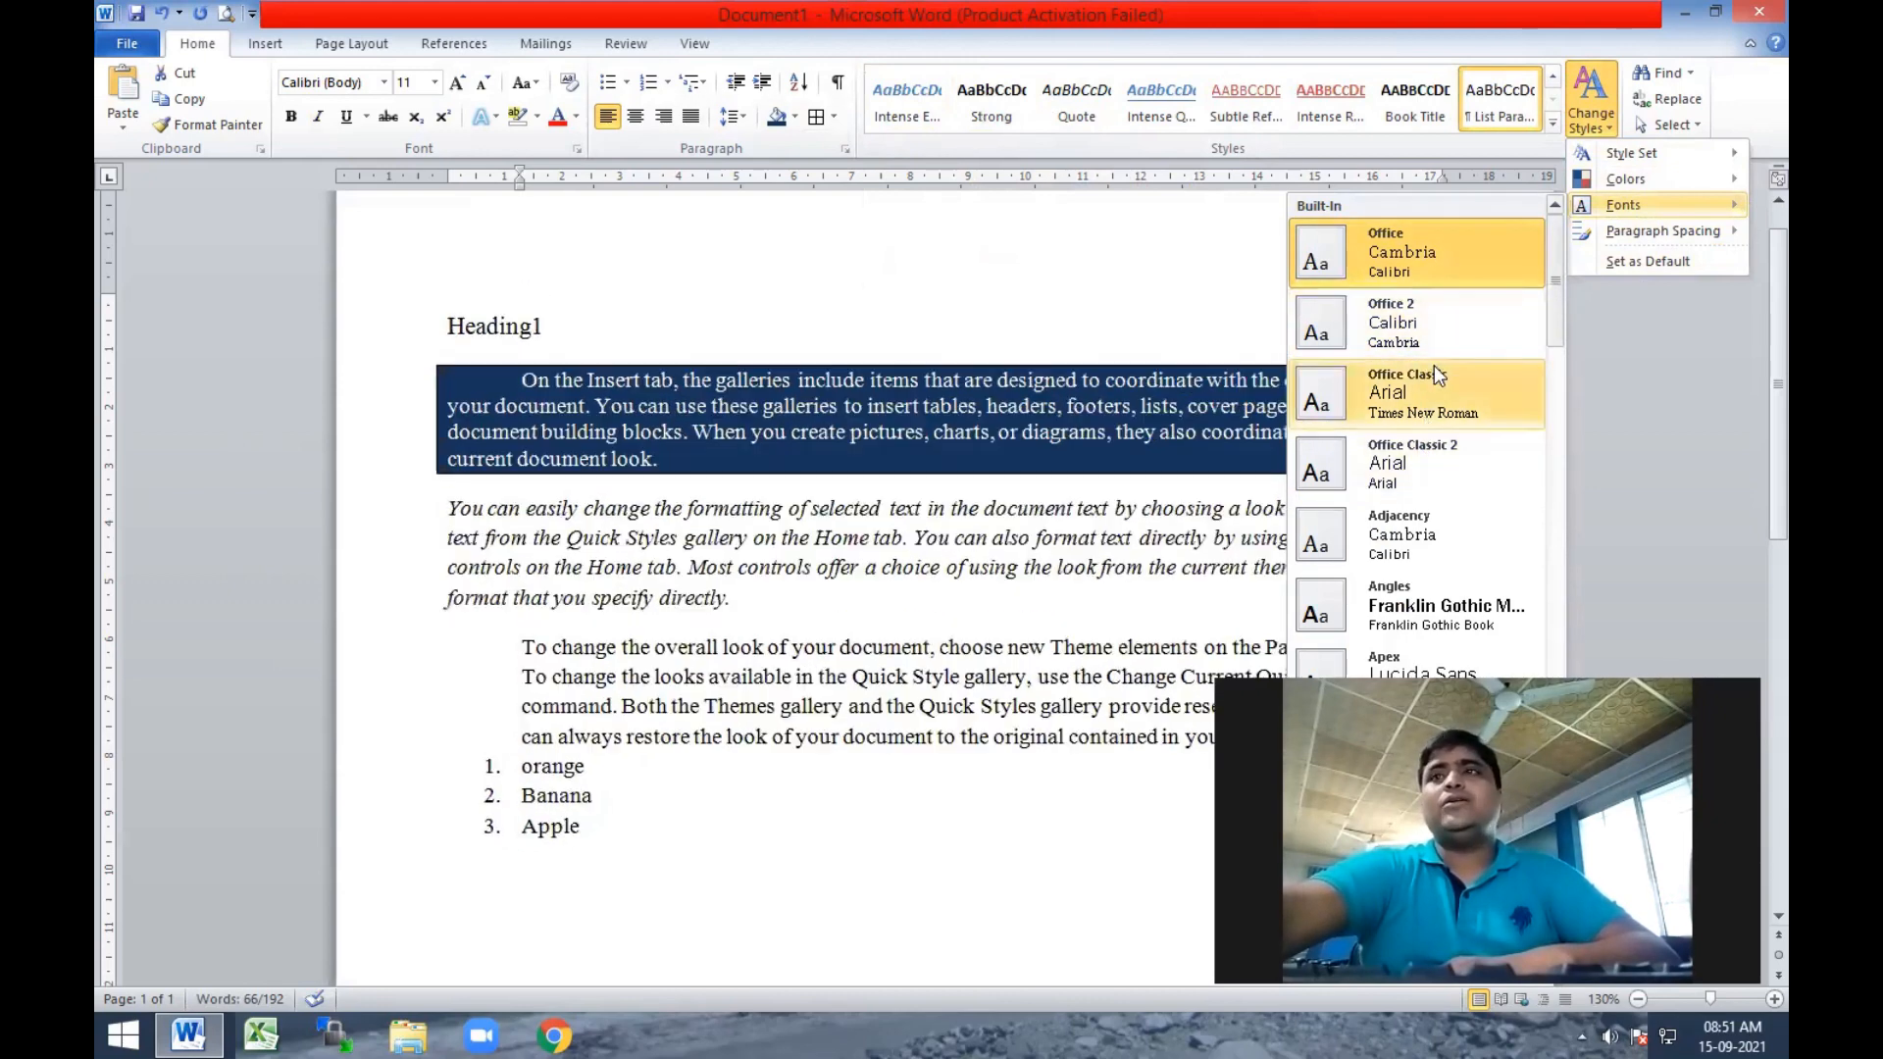
pyautogui.click(1427, 349)
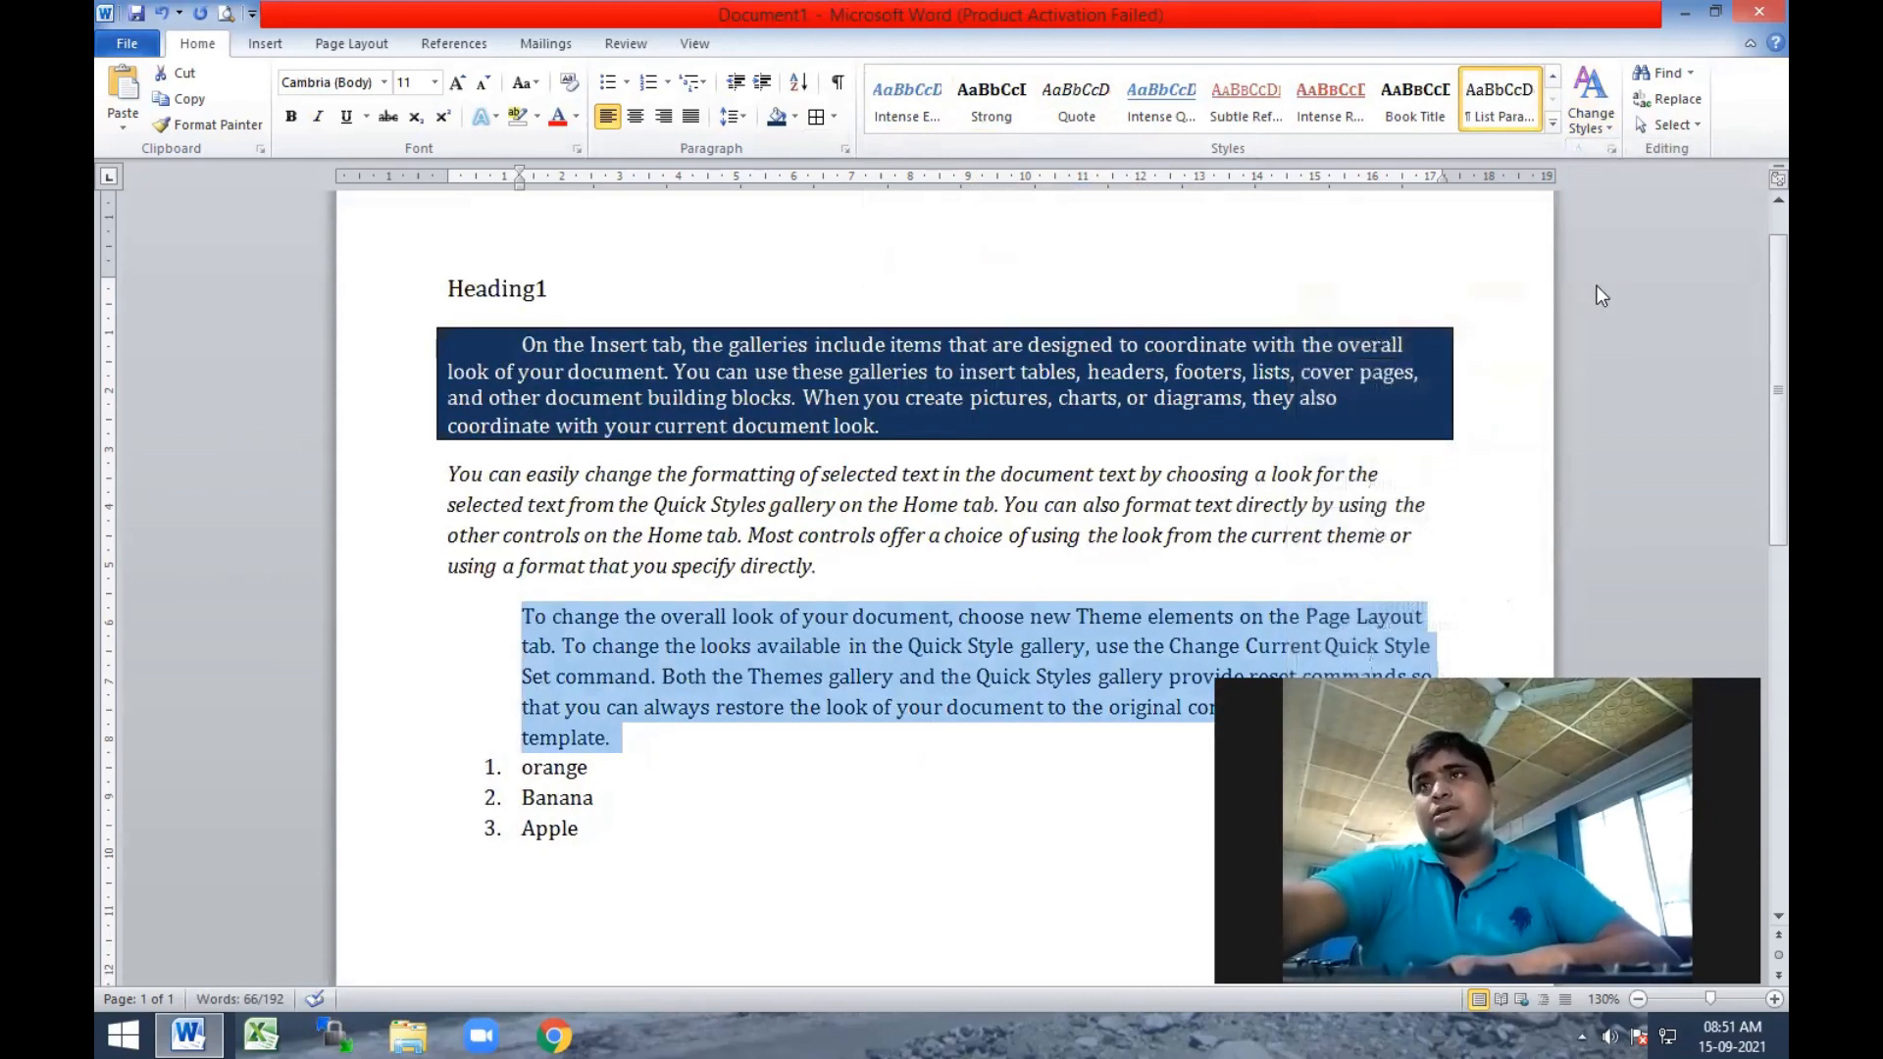
pyautogui.click(1609, 126)
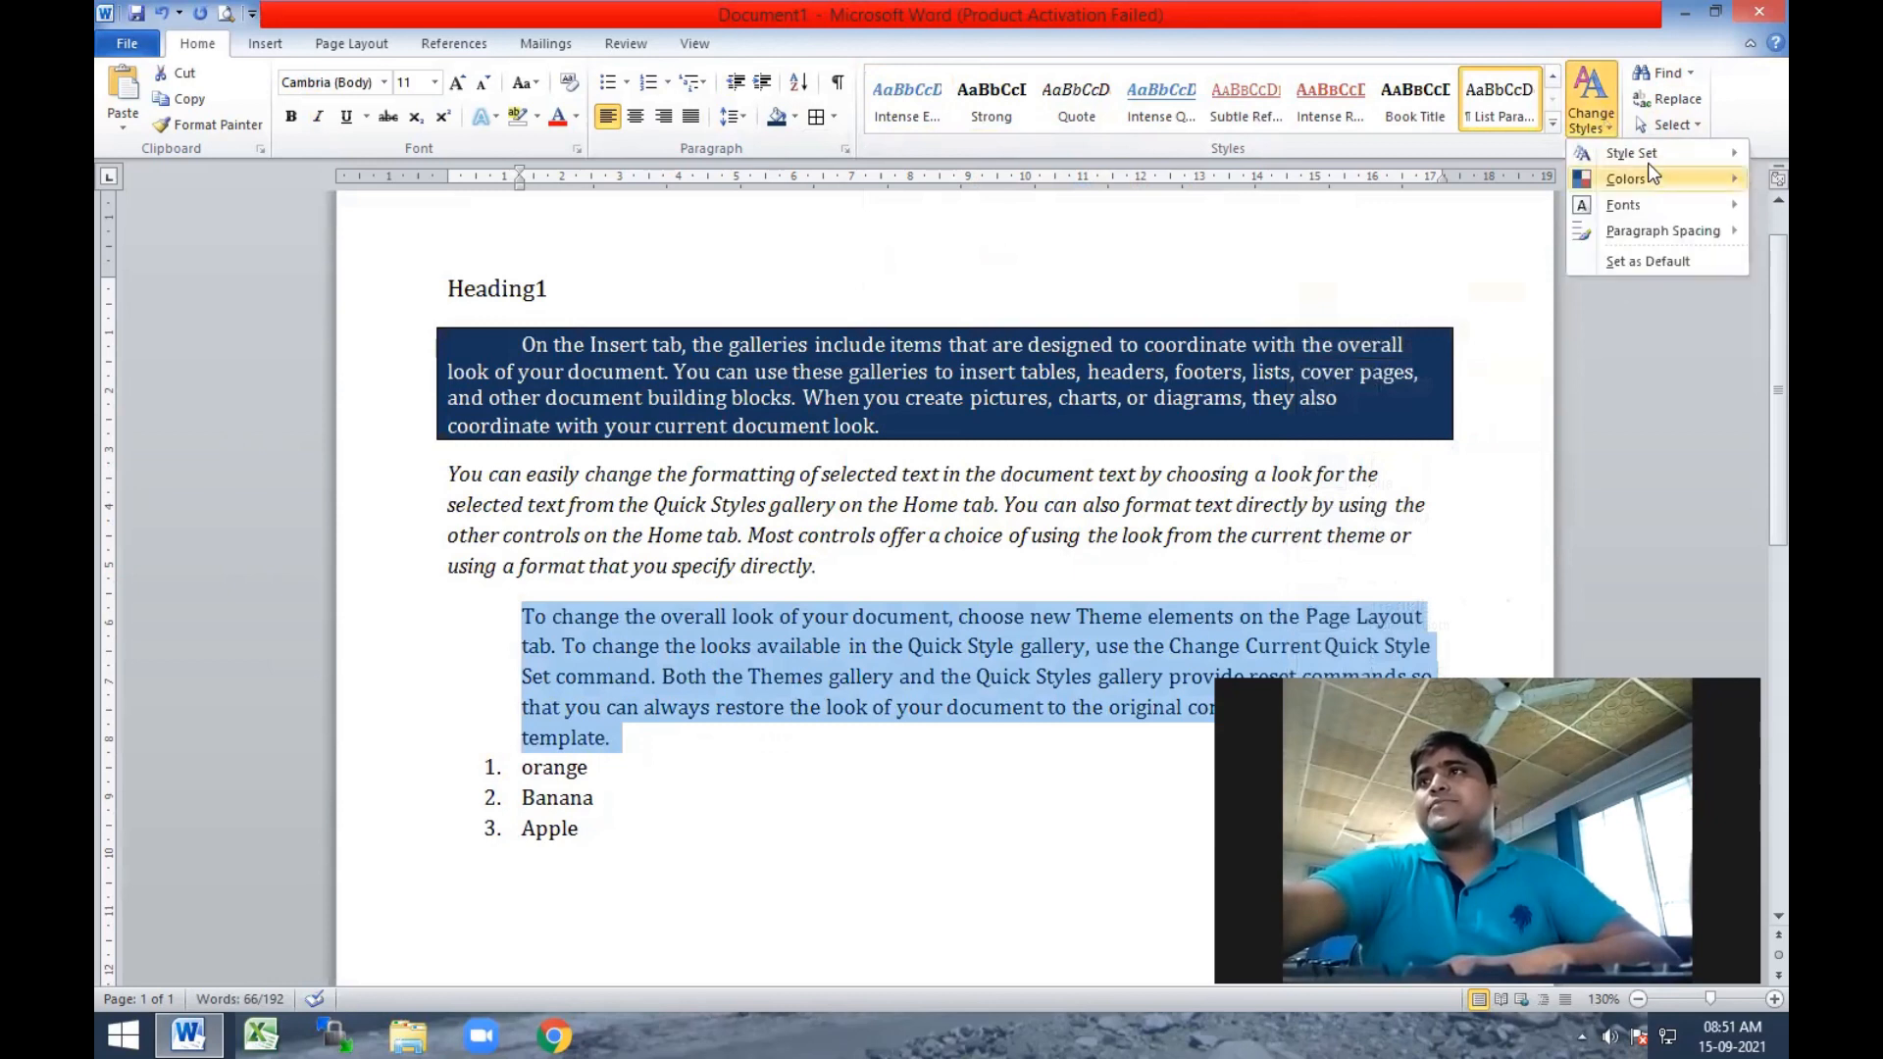
pyautogui.moveTo(1648, 175)
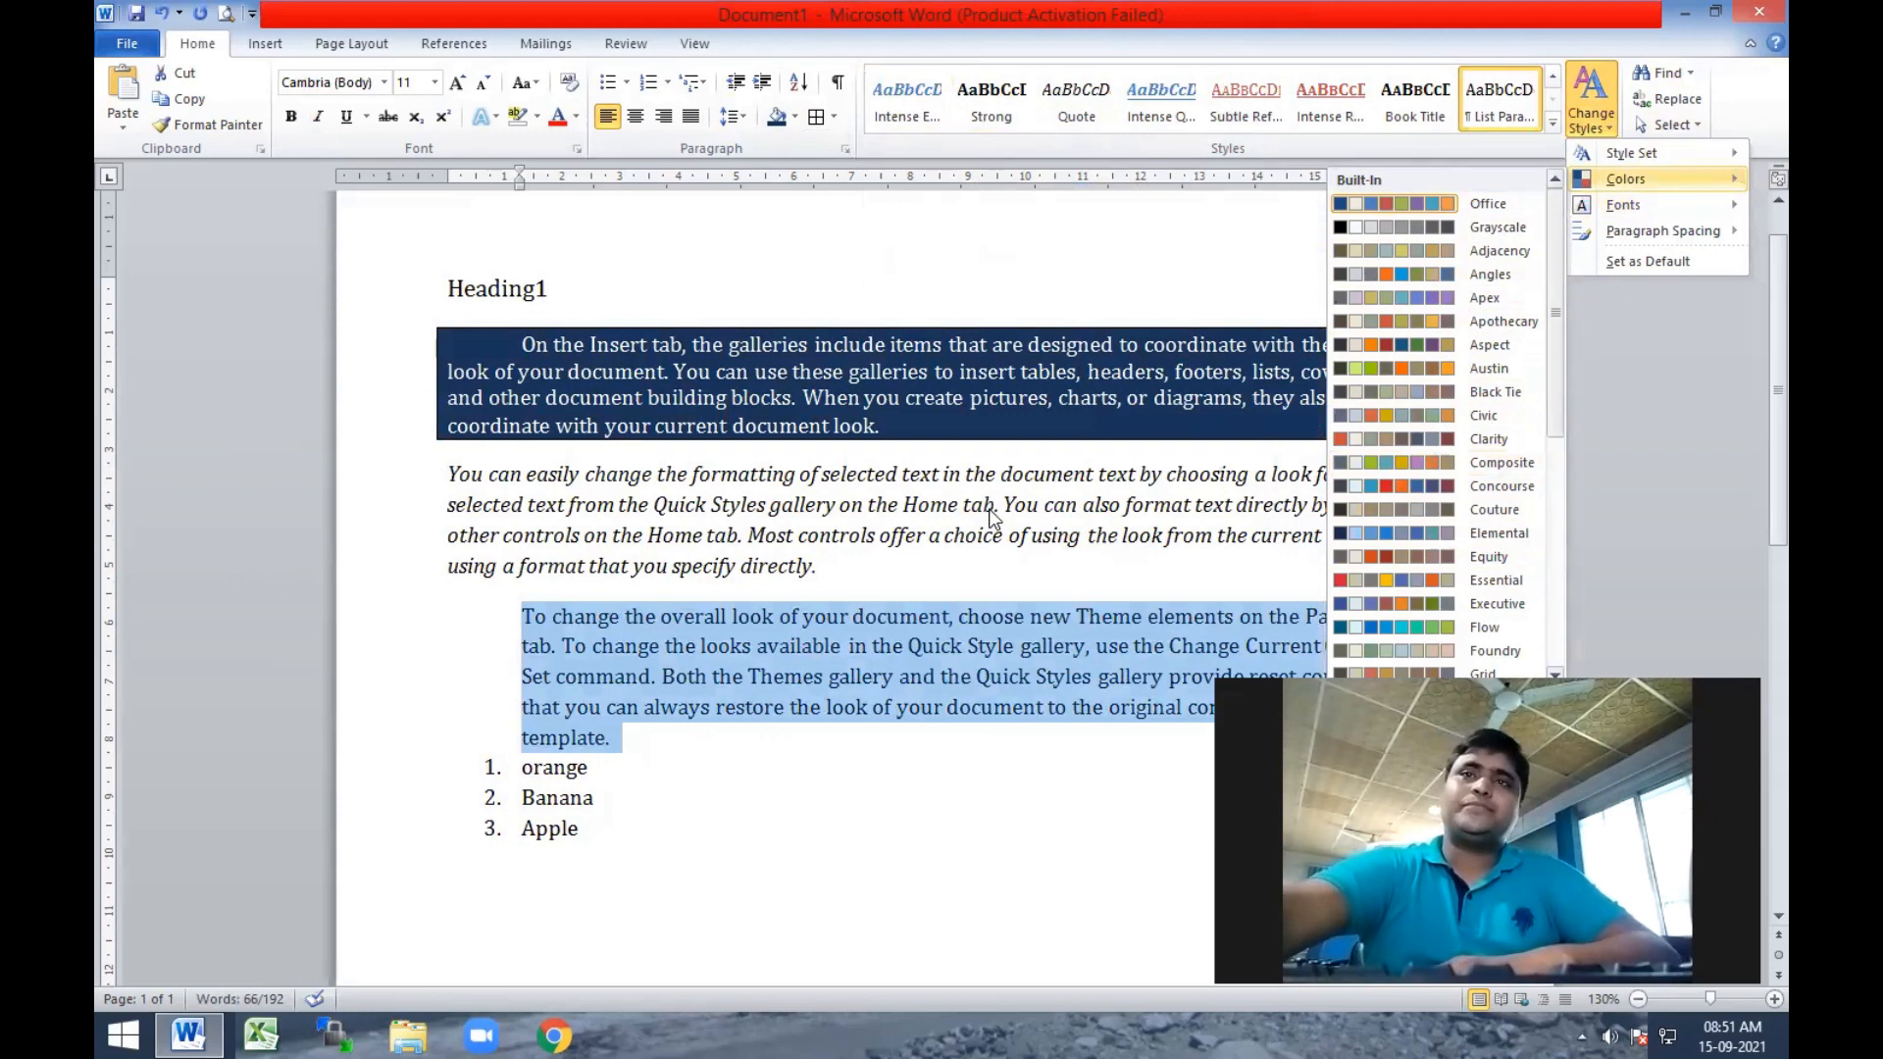
pyautogui.click(989, 507)
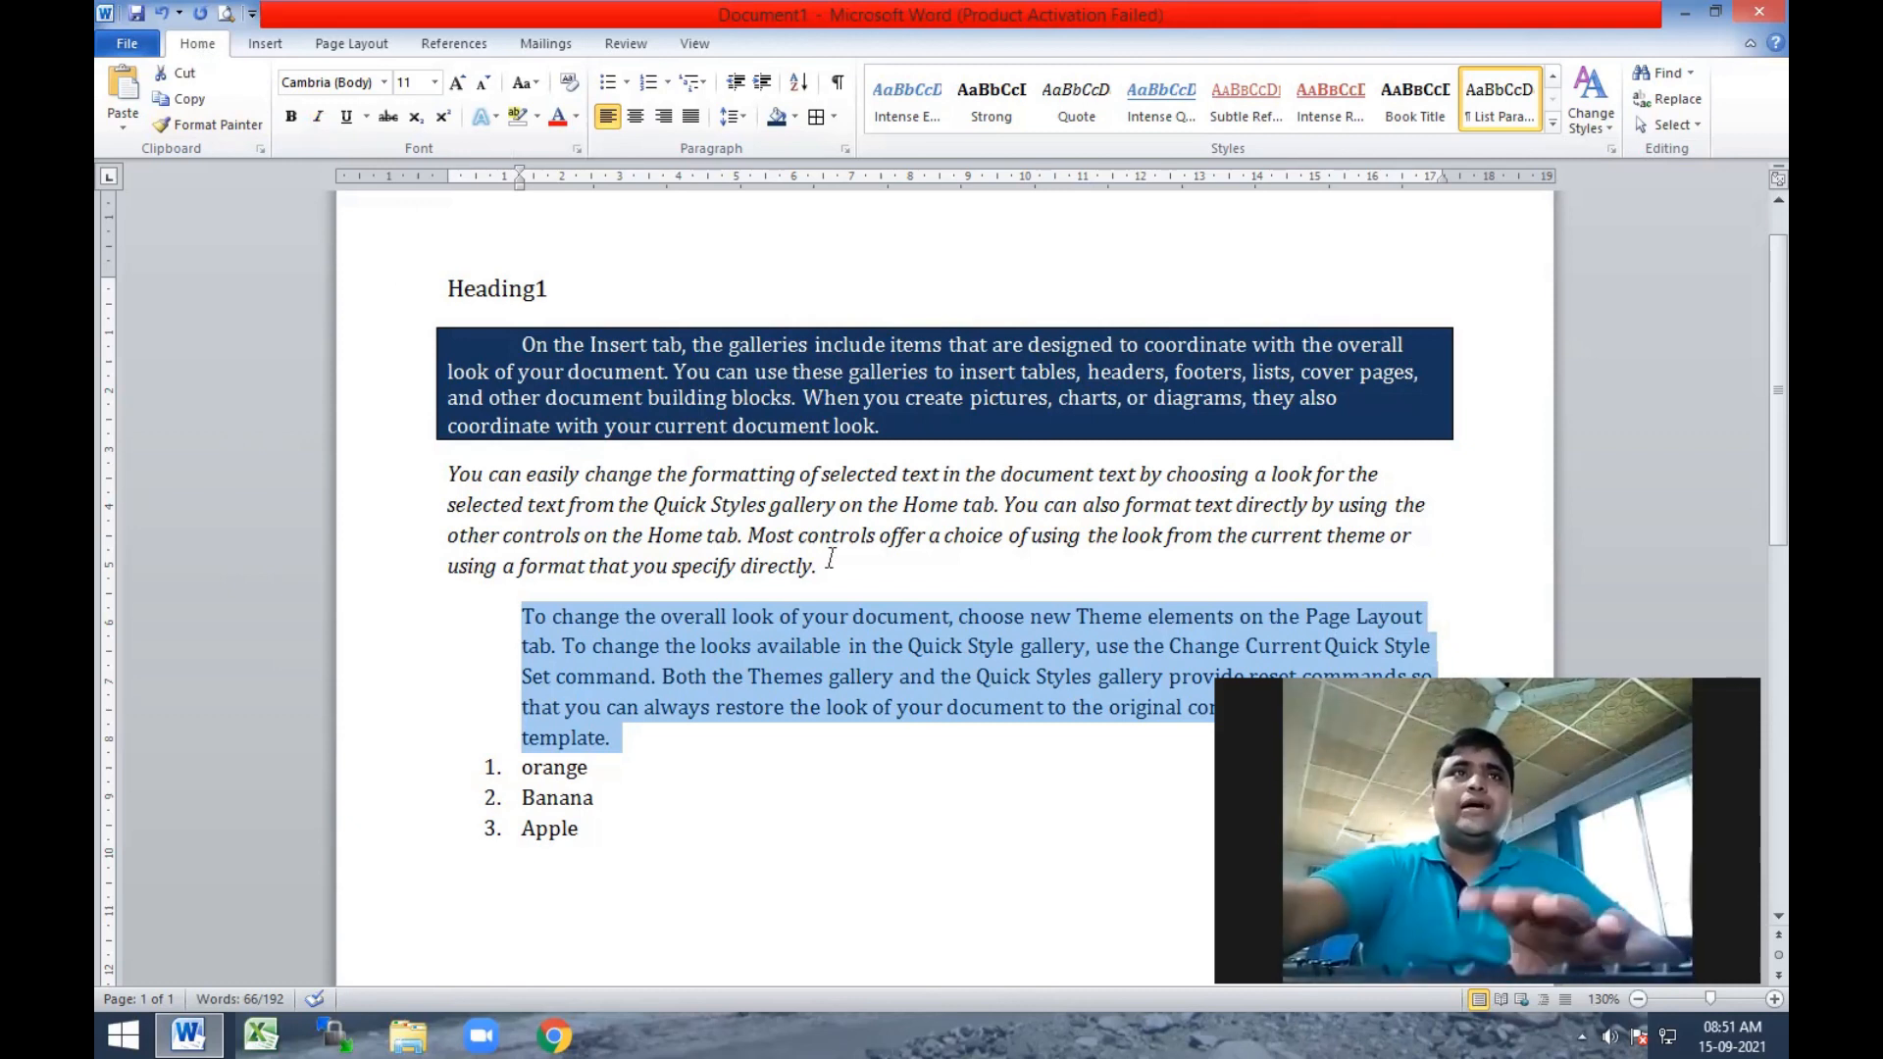
pyautogui.click(807, 530)
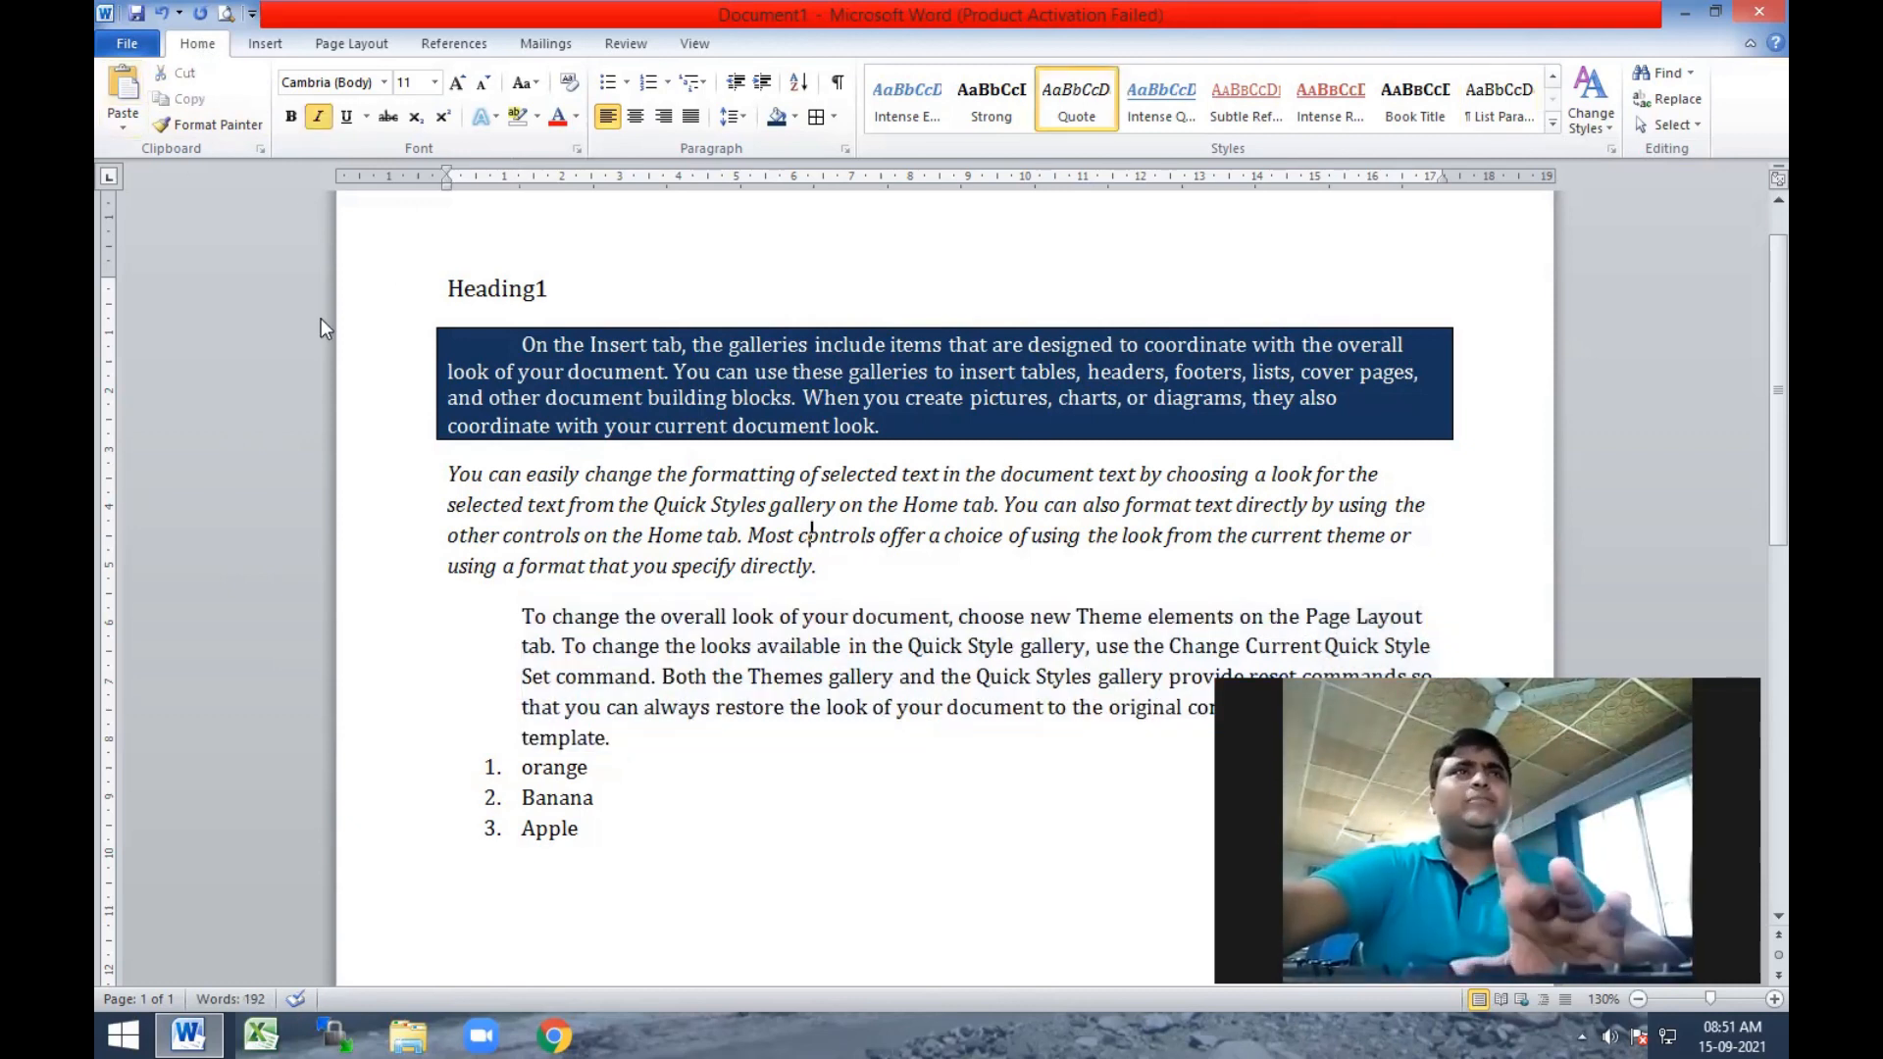
# Move the Heading1 line from the start of the document to the end of the numbered list, below Apple.
pyautogui.moveTo(445, 288); pyautogui.dragTo(575, 267)
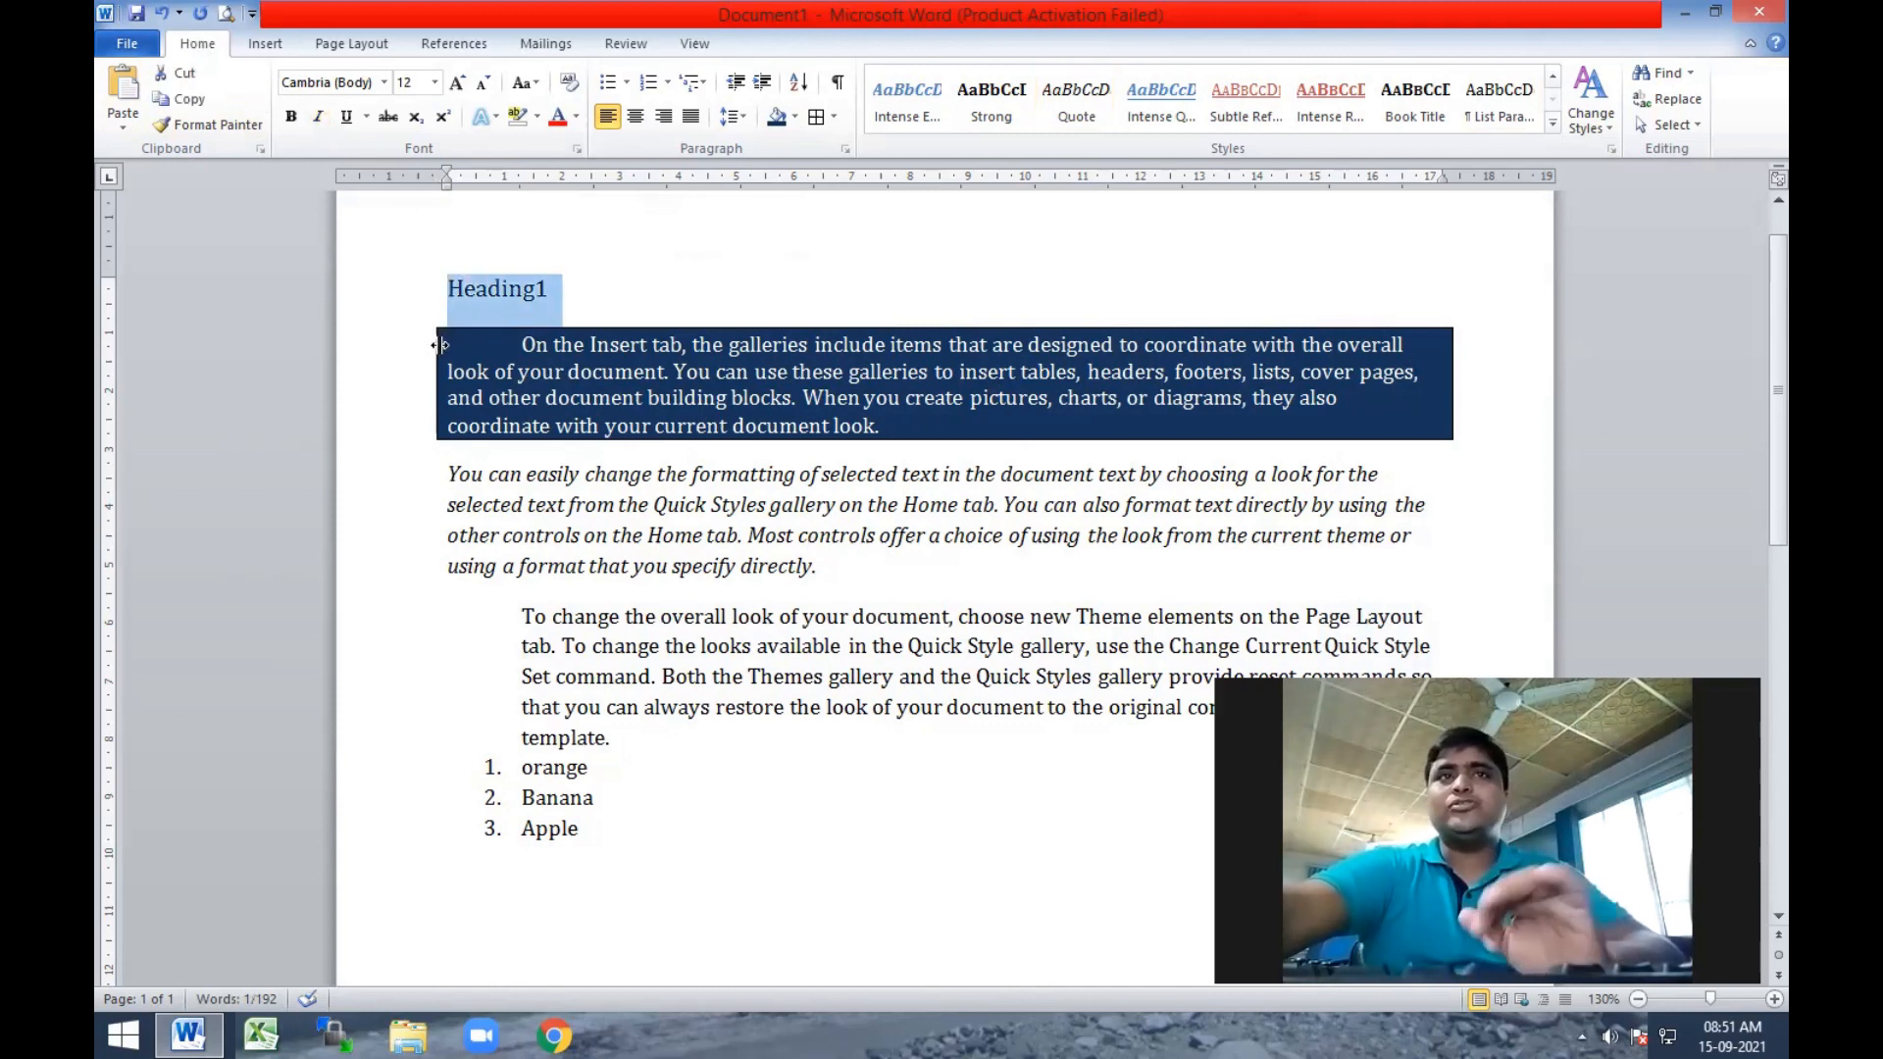
pyautogui.click(489, 290)
pyautogui.tripleClick(499, 287)
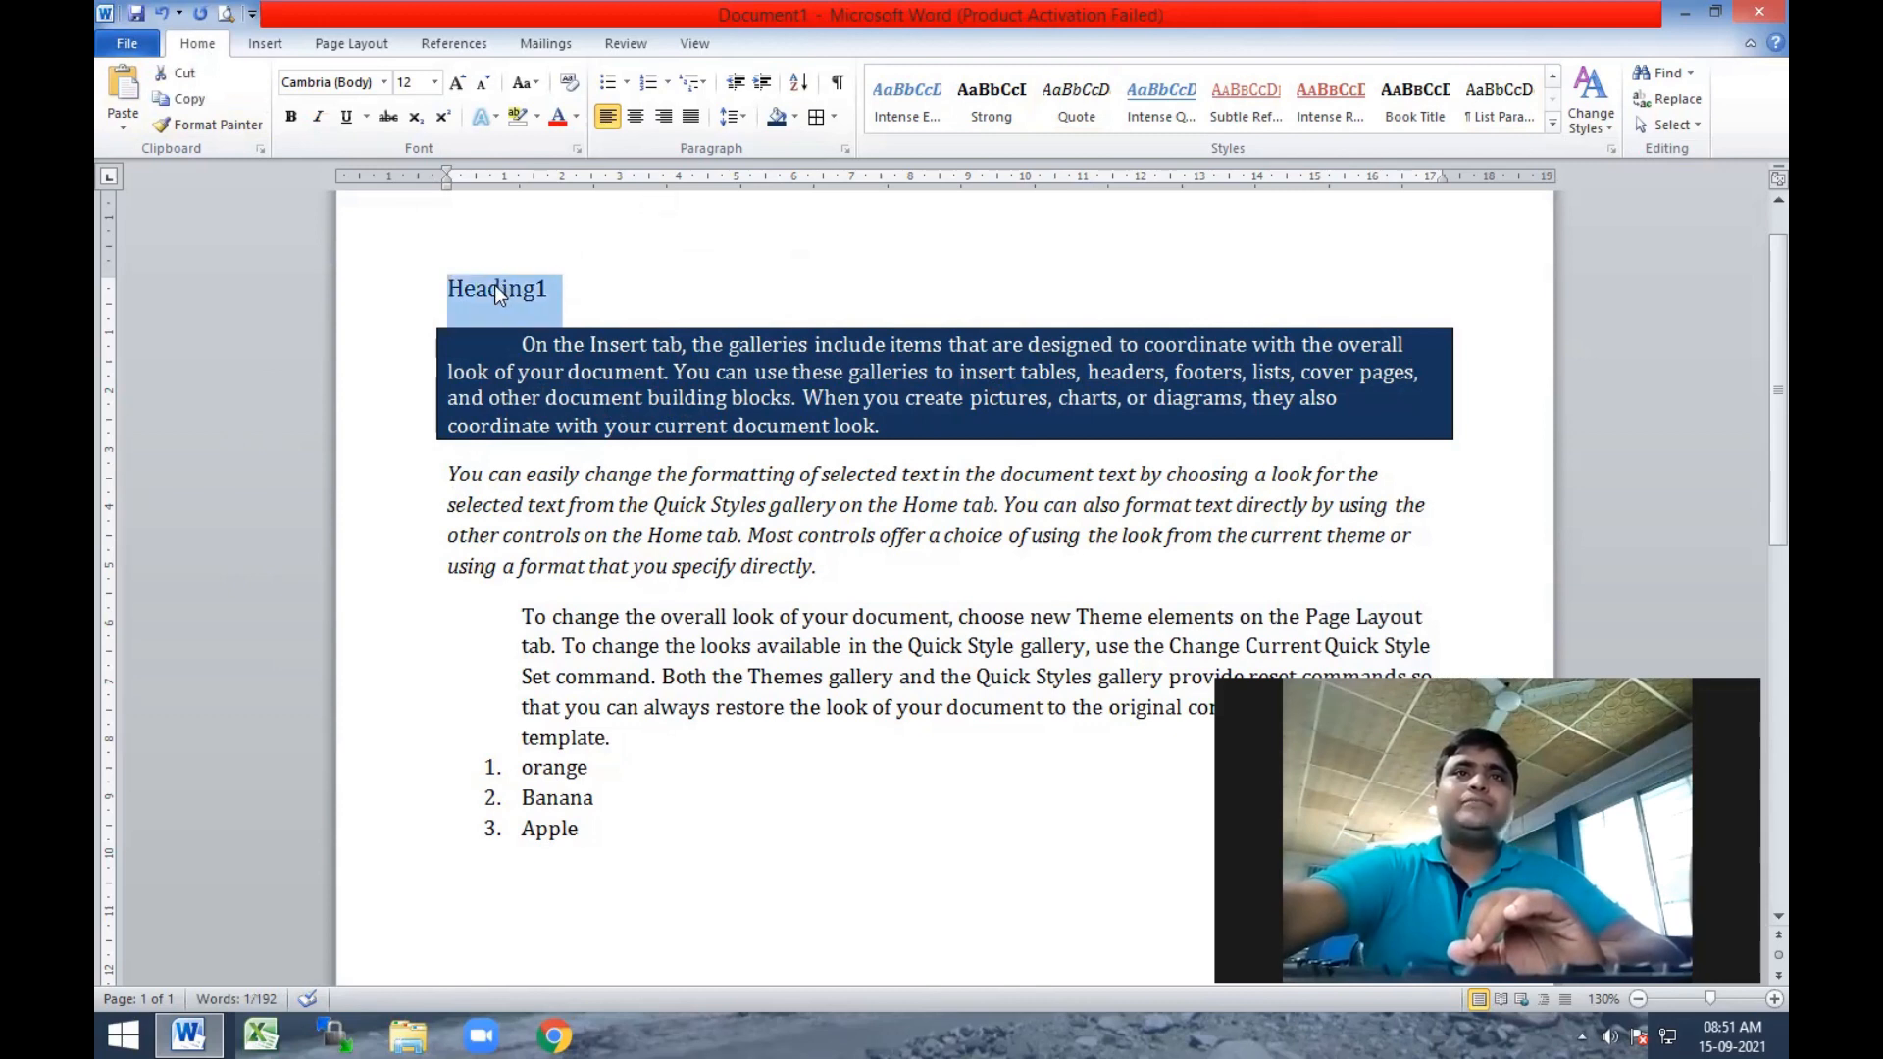
pyautogui.moveTo(500, 296); pyautogui.dragTo(510, 886)
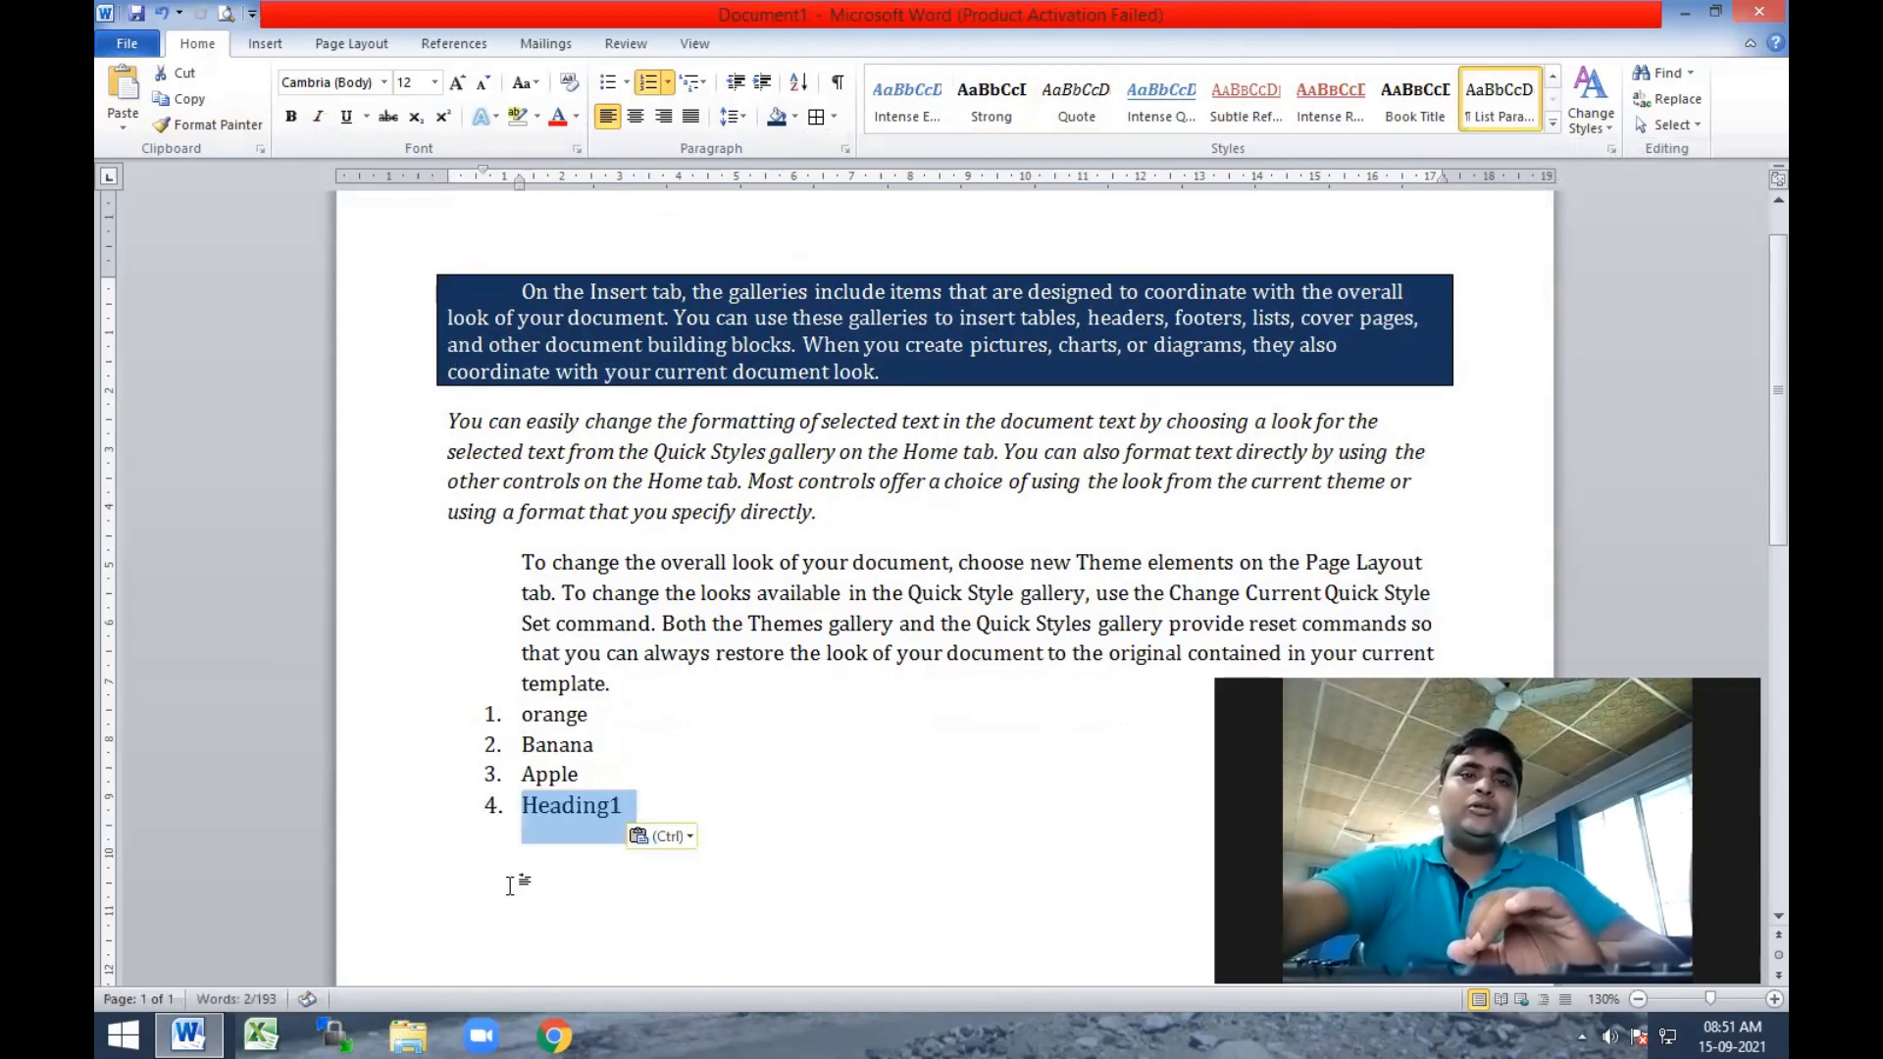
# Add an unnumbered blank line after Apple and remove the list number from Heading1.
pyautogui.click(590, 764)
pyautogui.press('Return')
pyautogui.press('BackSpace')
pyautogui.write('=')
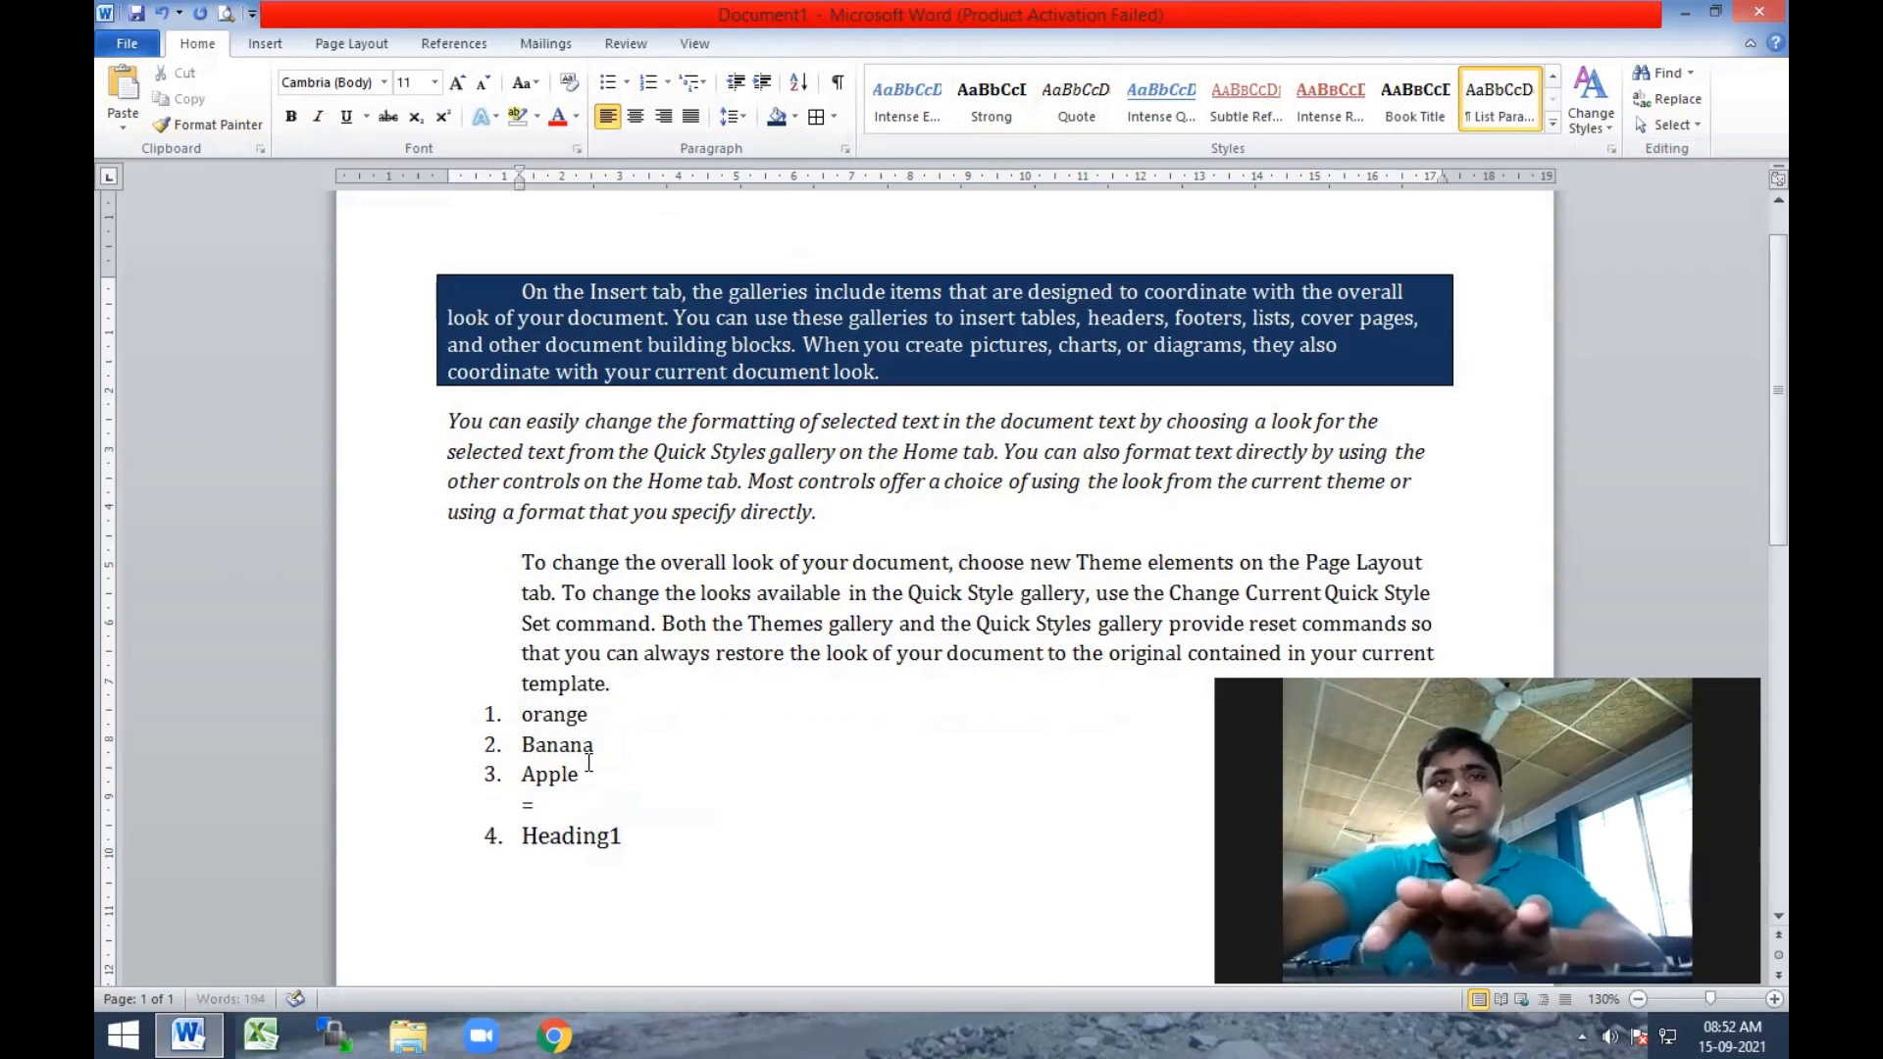
pyautogui.press('BackSpace')
pyautogui.click(516, 850)
pyautogui.press('BackSpace')
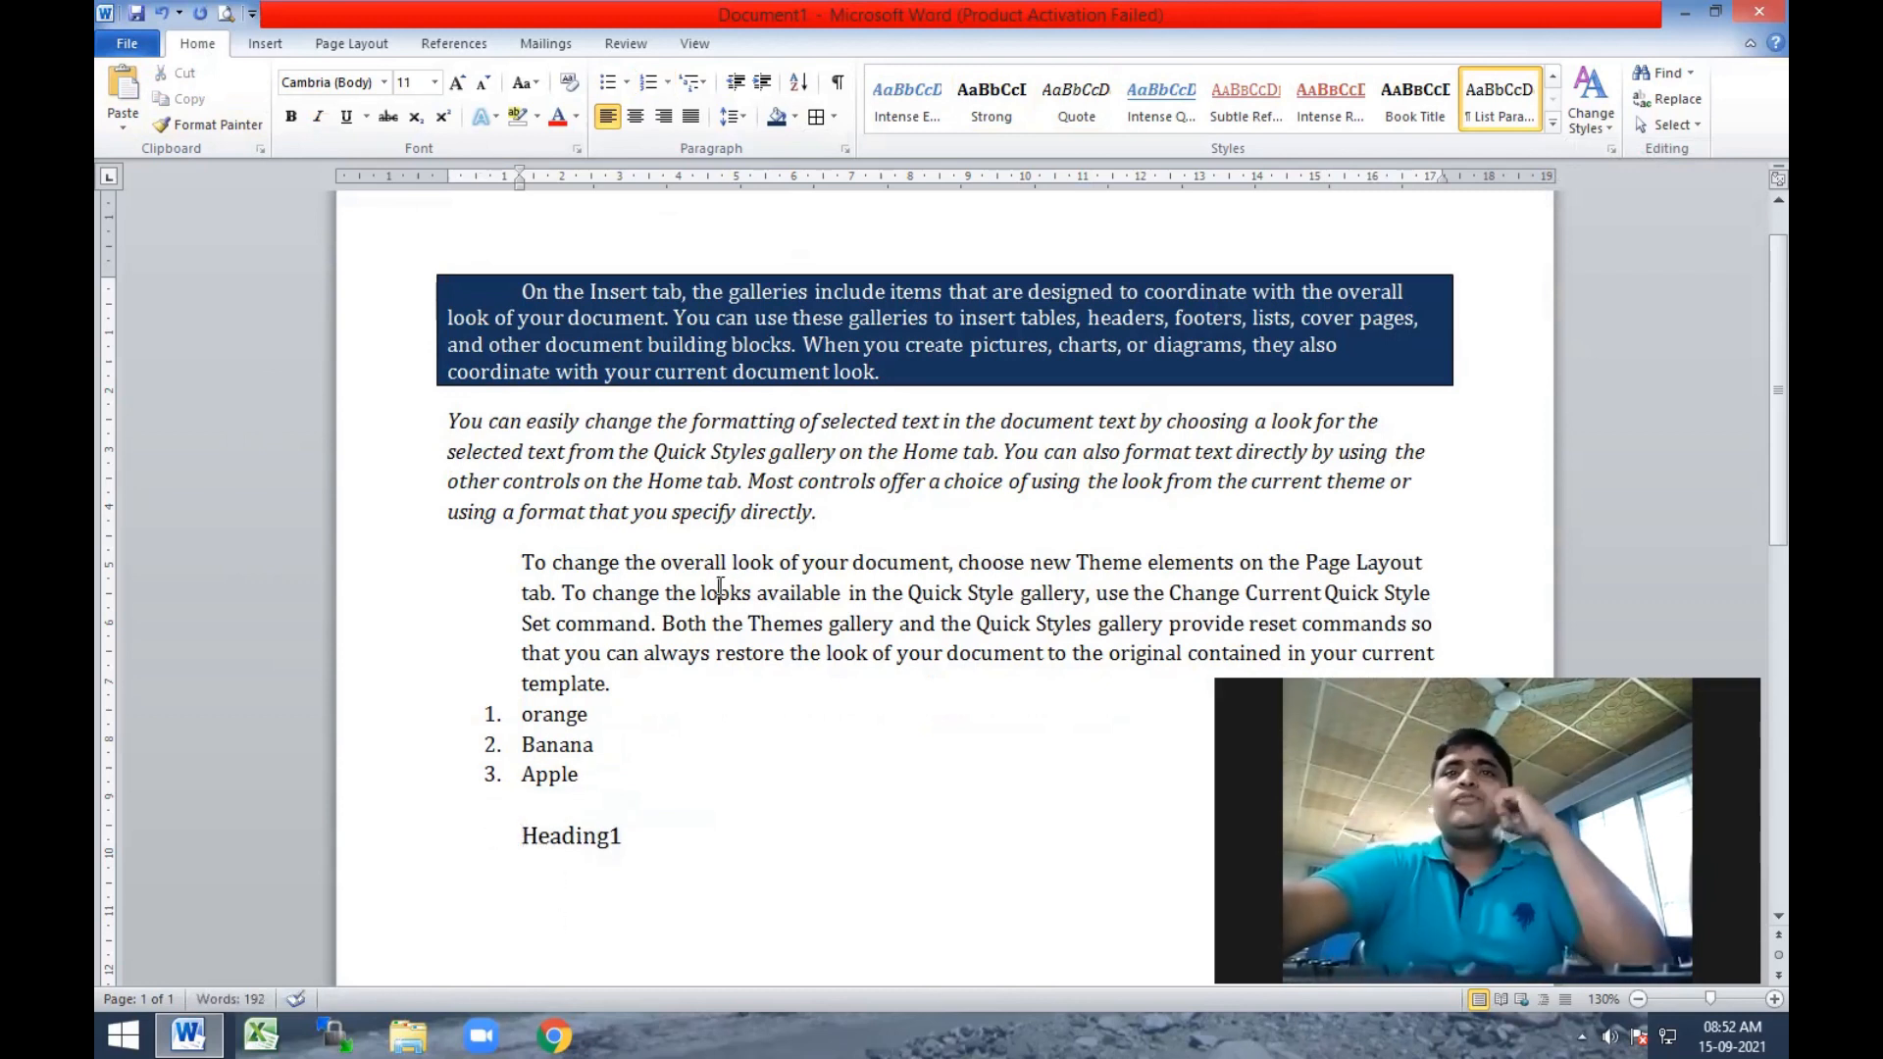
# Undo the blank line, the number removal and the move of the Heading1 line.
pyautogui.click(632, 537)
pyautogui.scroll(1, 634, 538)
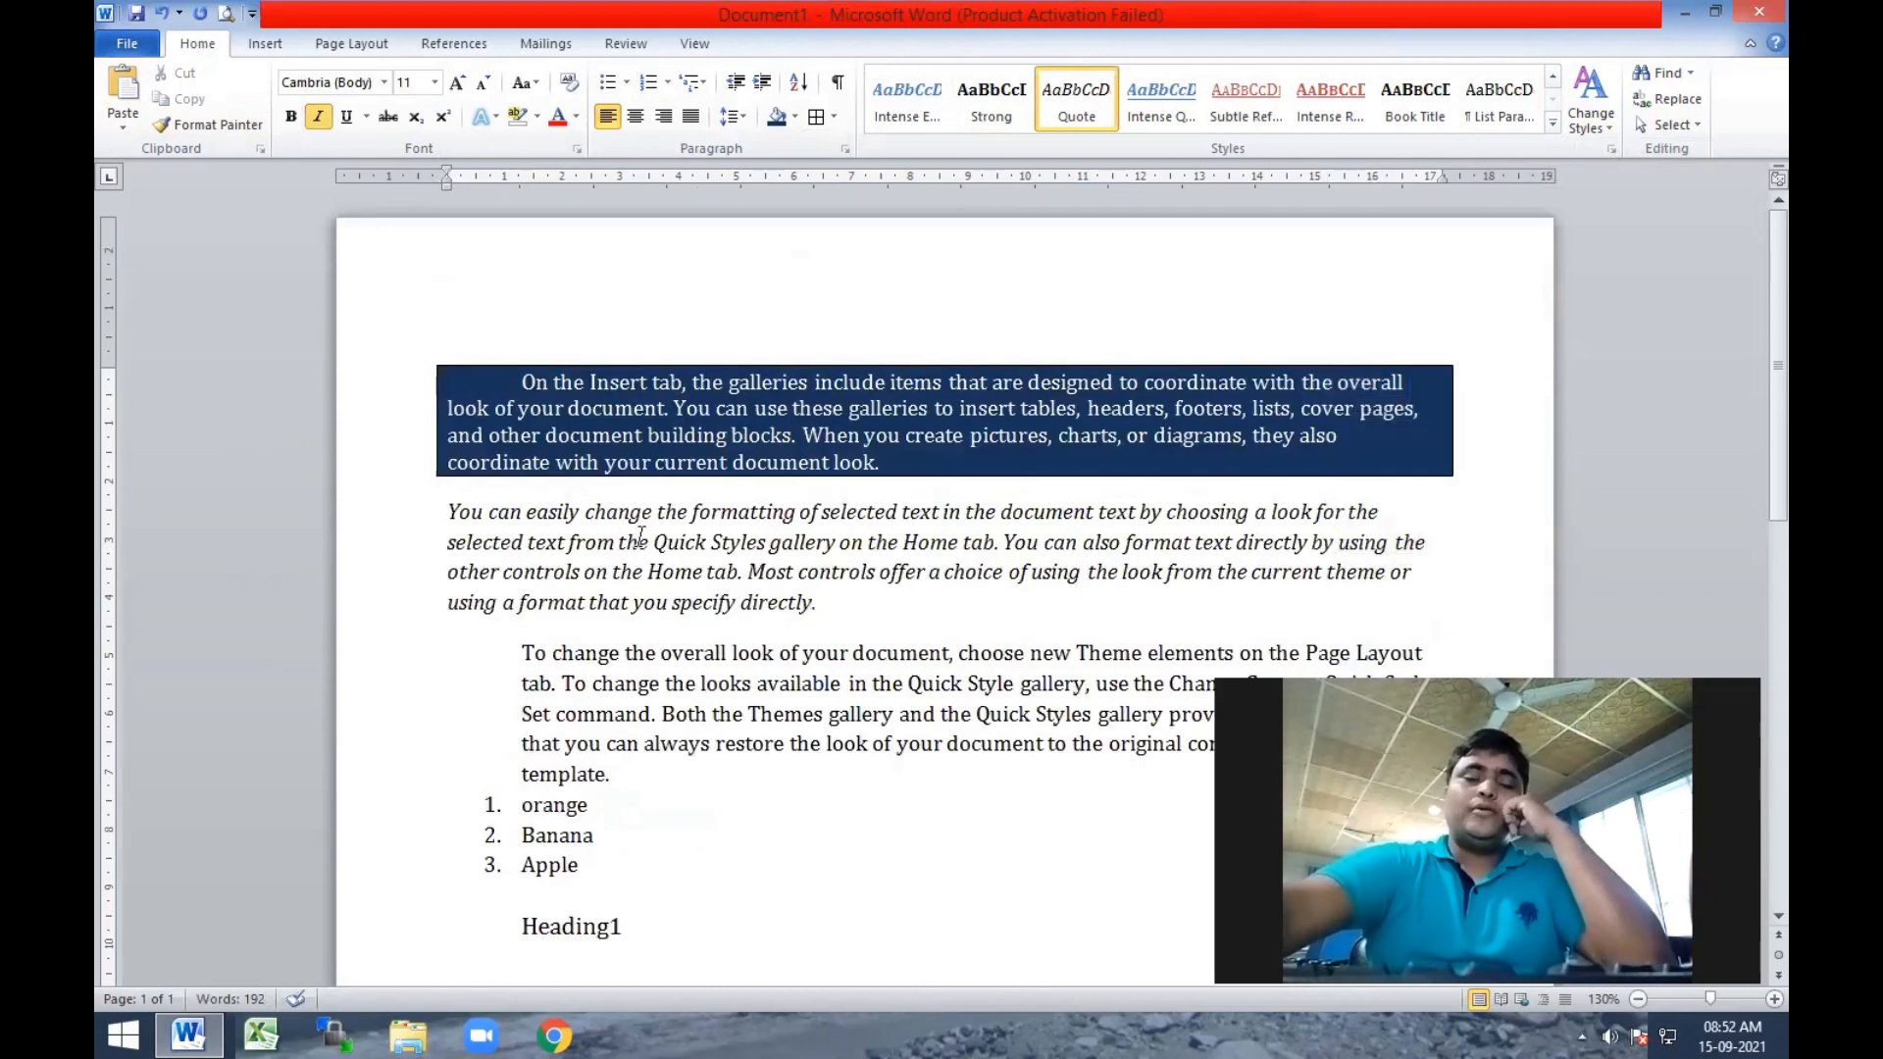
pyautogui.hotkey('ctrl', 'z')
pyautogui.hotkey('ctrl', 'z')
pyautogui.hotkey('ctrl', 'z')
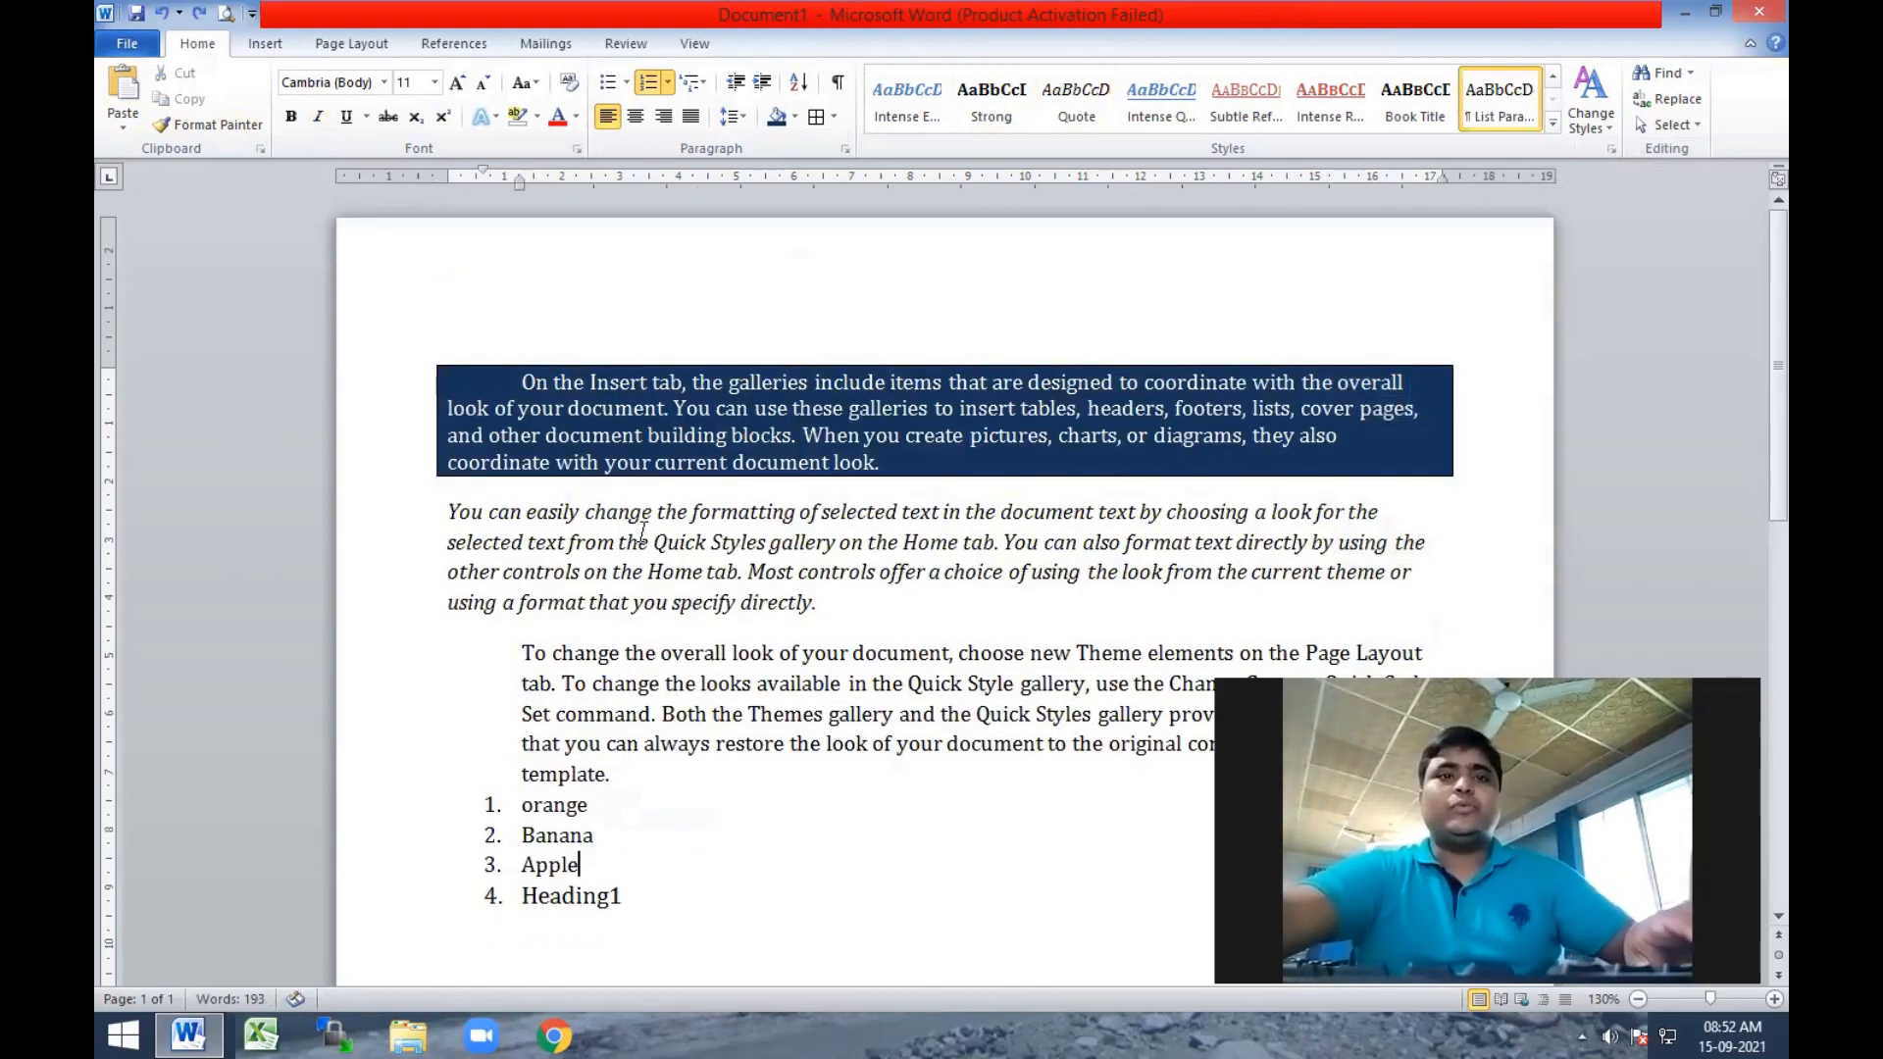
pyautogui.hotkey('ctrl', 'z')
pyautogui.click(652, 516)
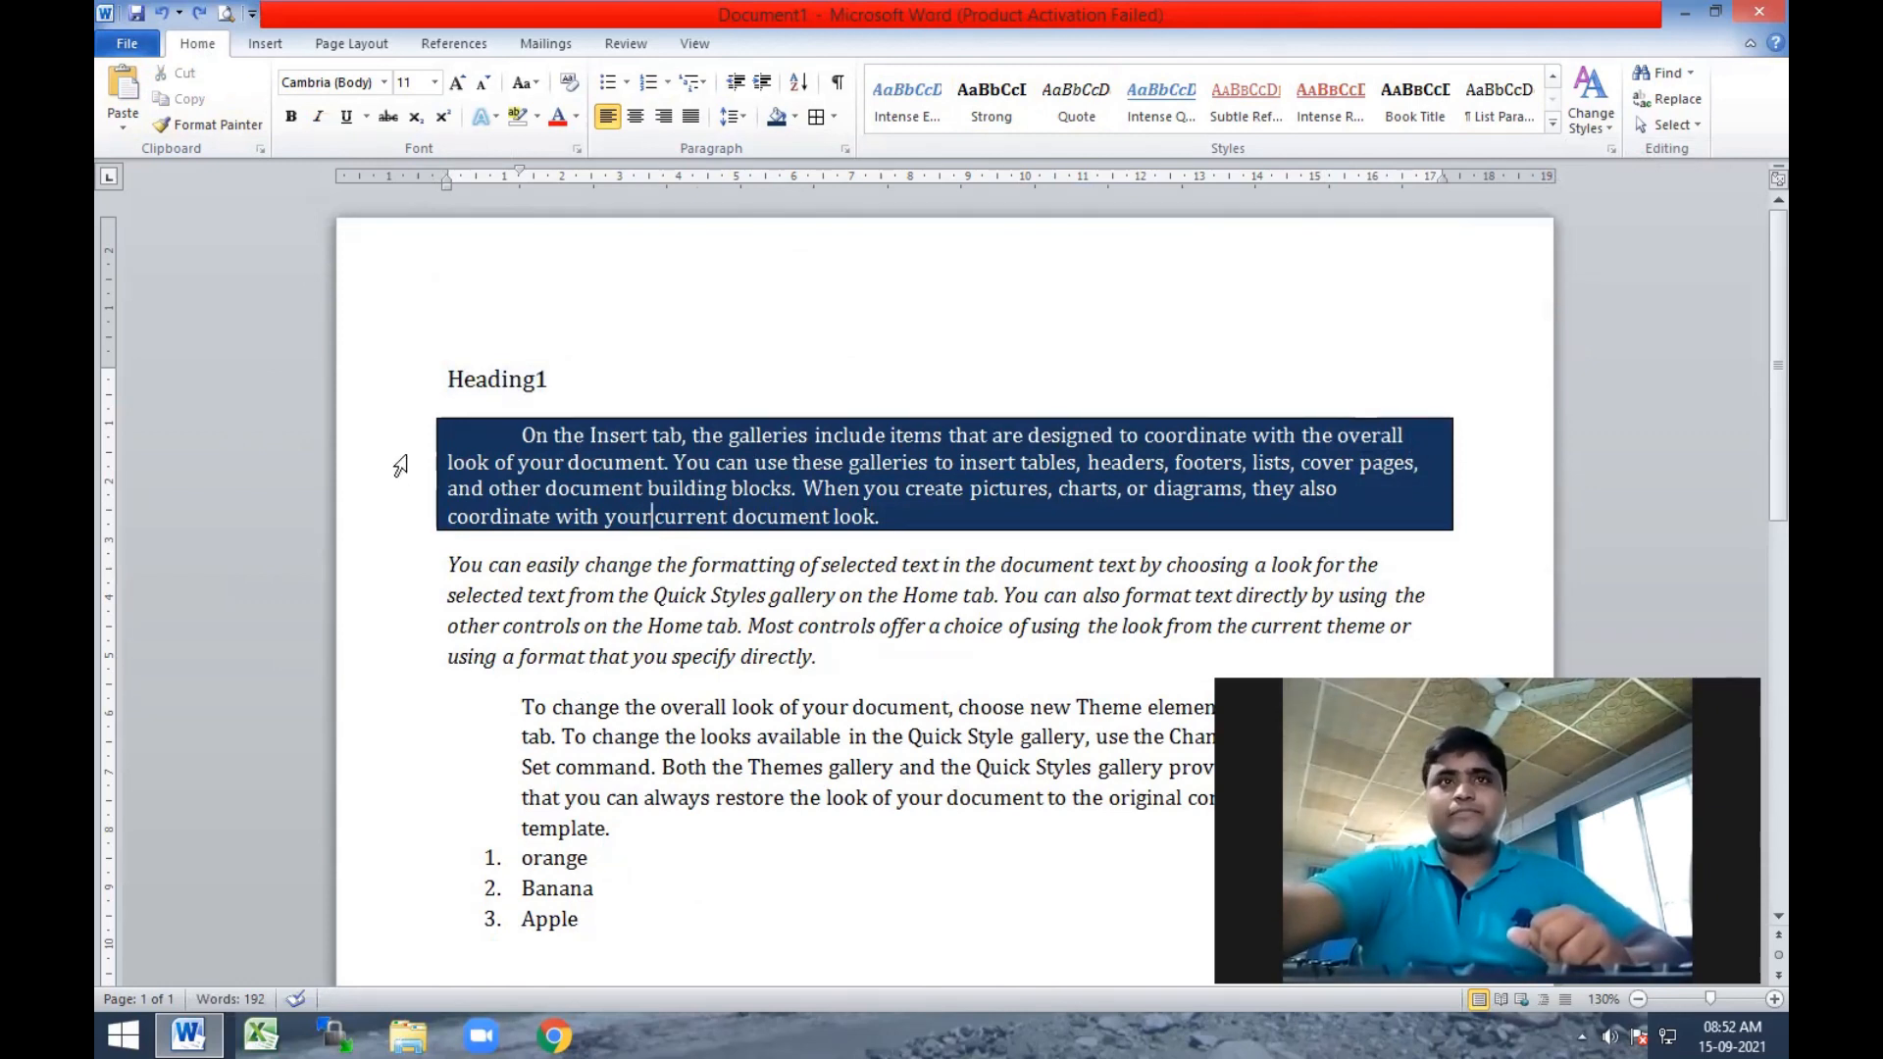
# Cut the shaded paragraph starting "On the Insert tab" and paste it on a new line below the italic paragraph.
pyautogui.moveTo(494, 435)
pyautogui.mouseDown()
pyautogui.moveTo(980, 461)
pyautogui.moveTo(946, 527)
pyautogui.moveTo(922, 527)
pyautogui.mouseUp()
pyautogui.hotkey('ctrl', 'c')
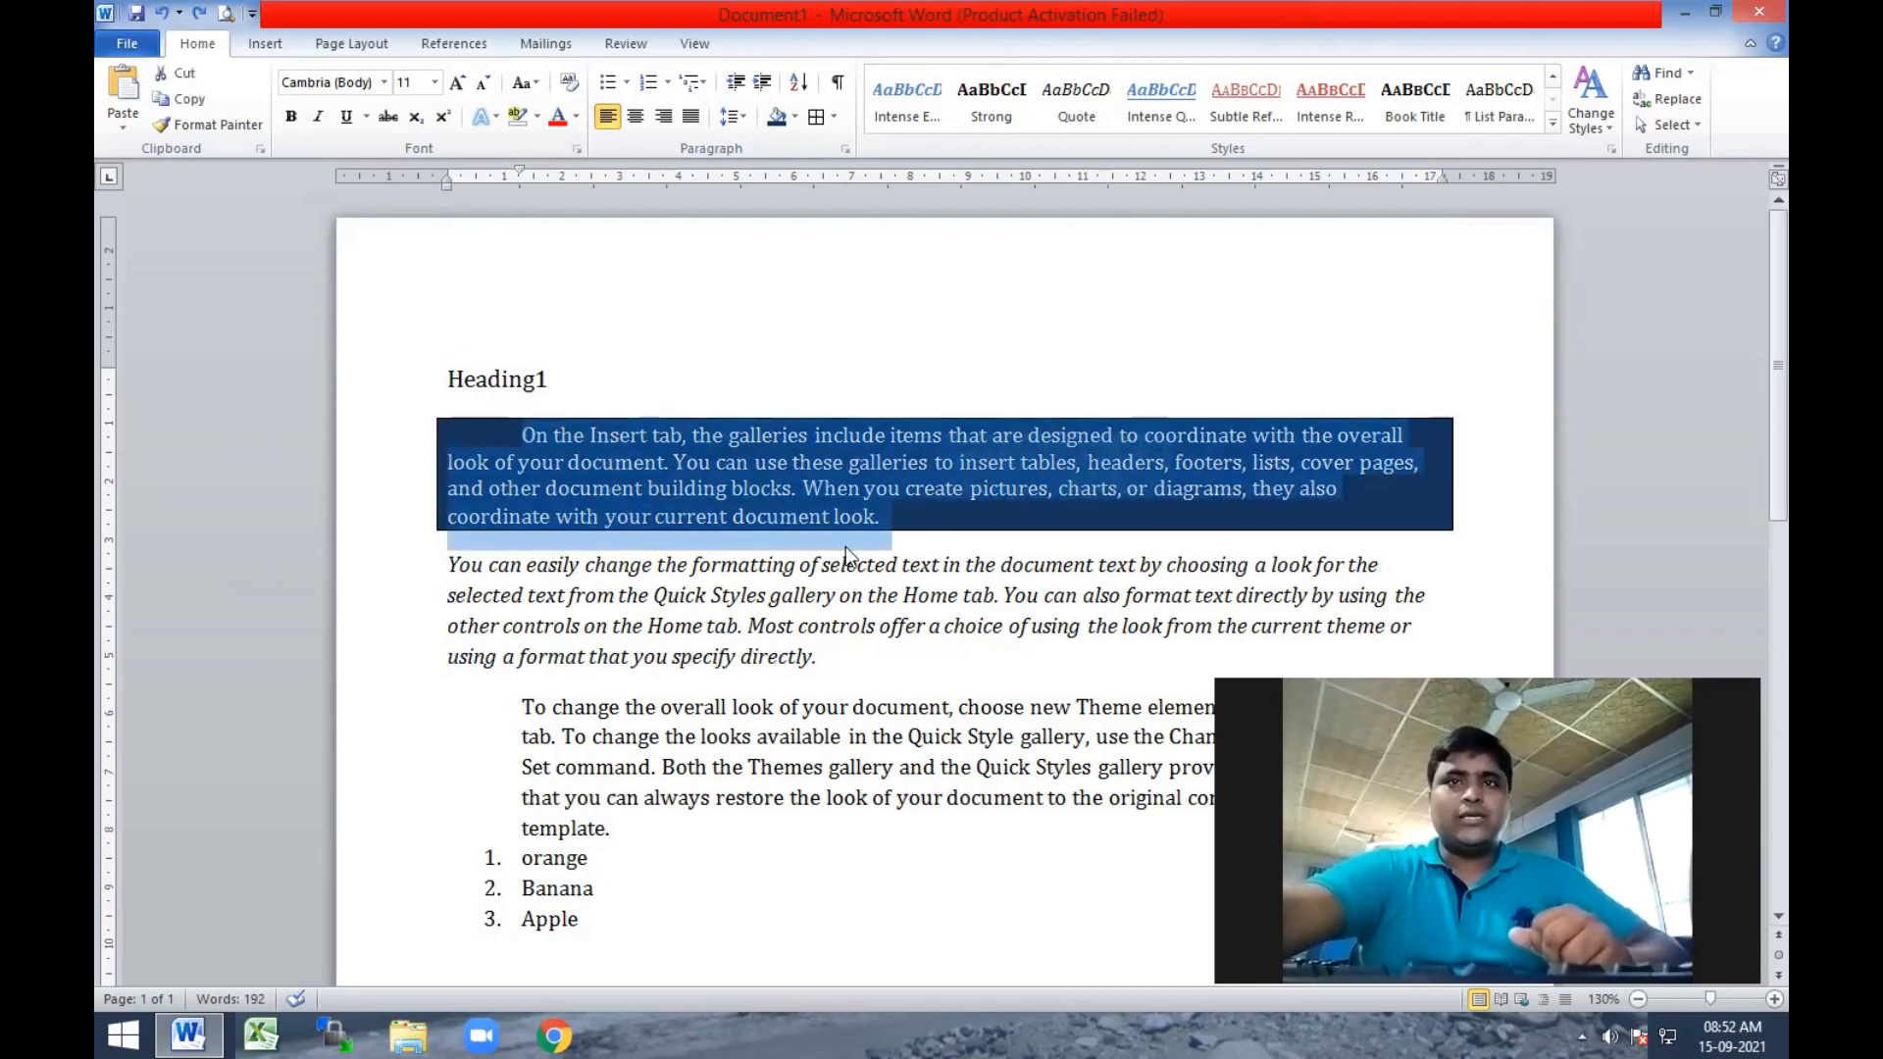
pyautogui.click(180, 72)
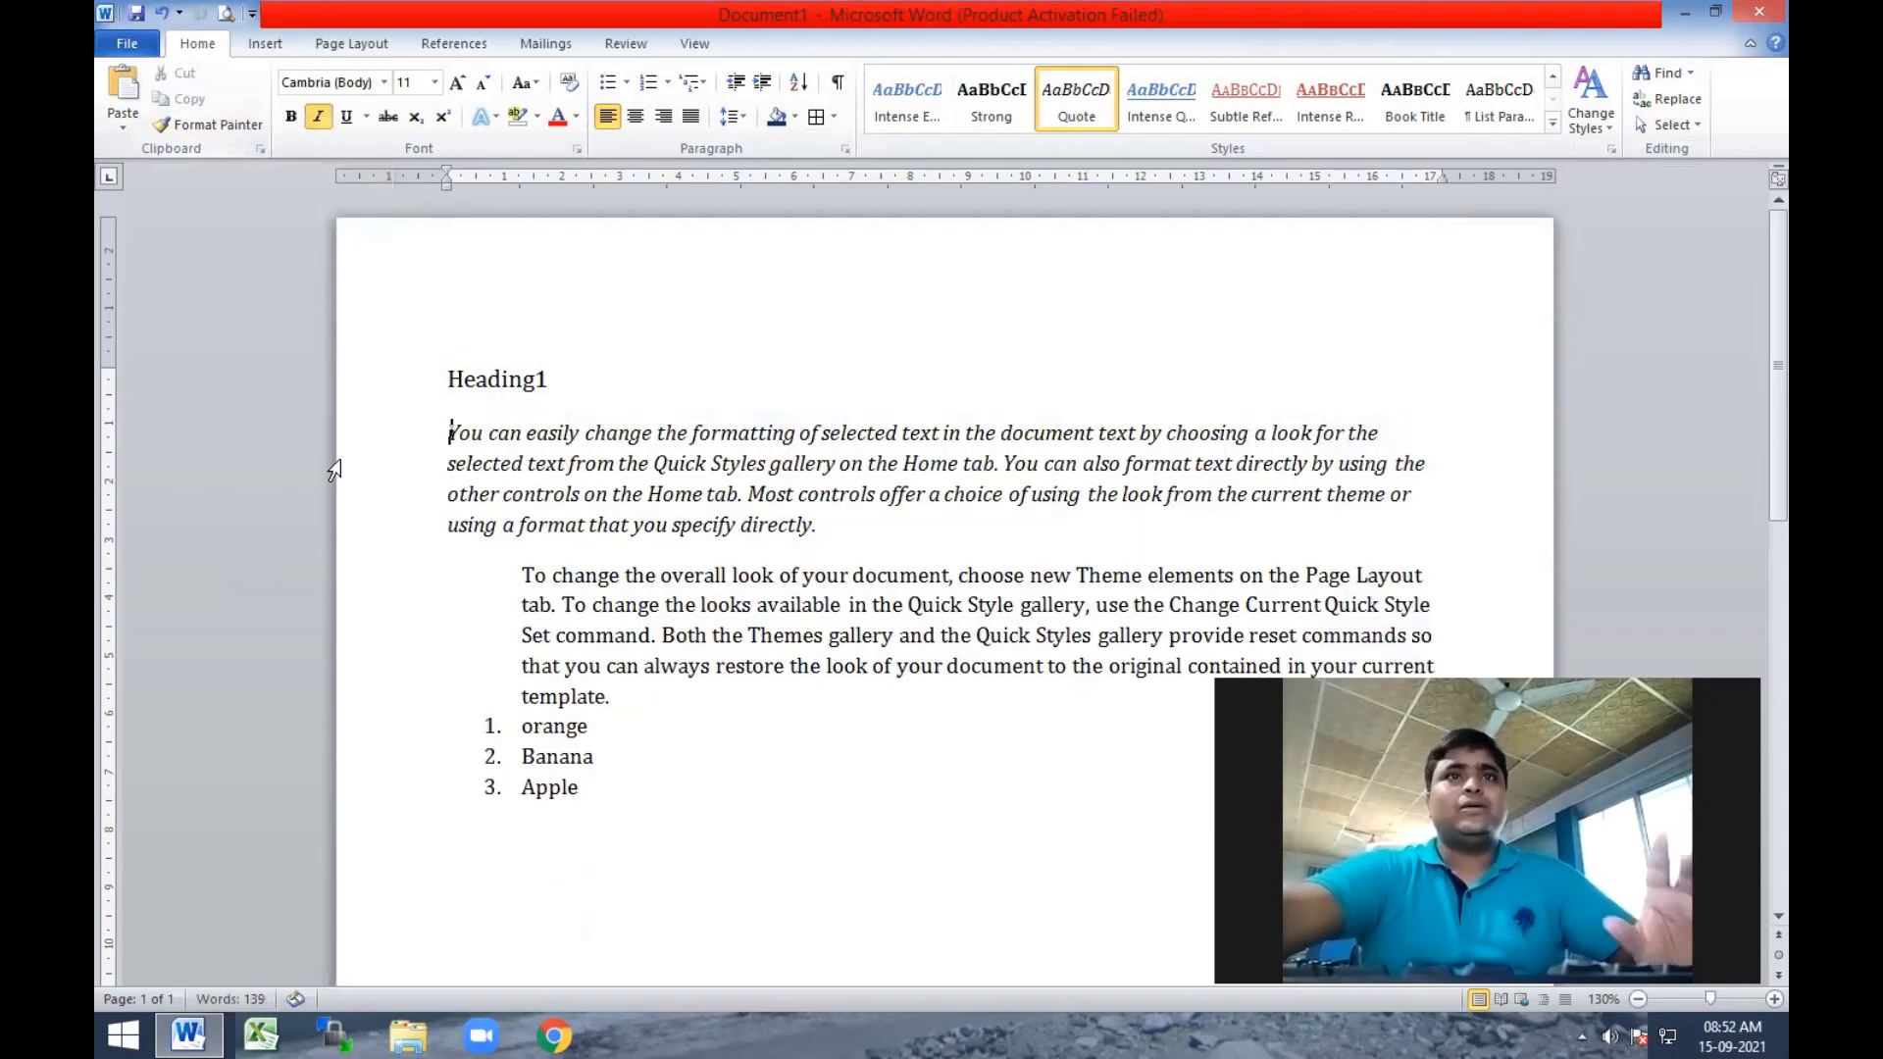
pyautogui.press('Return')
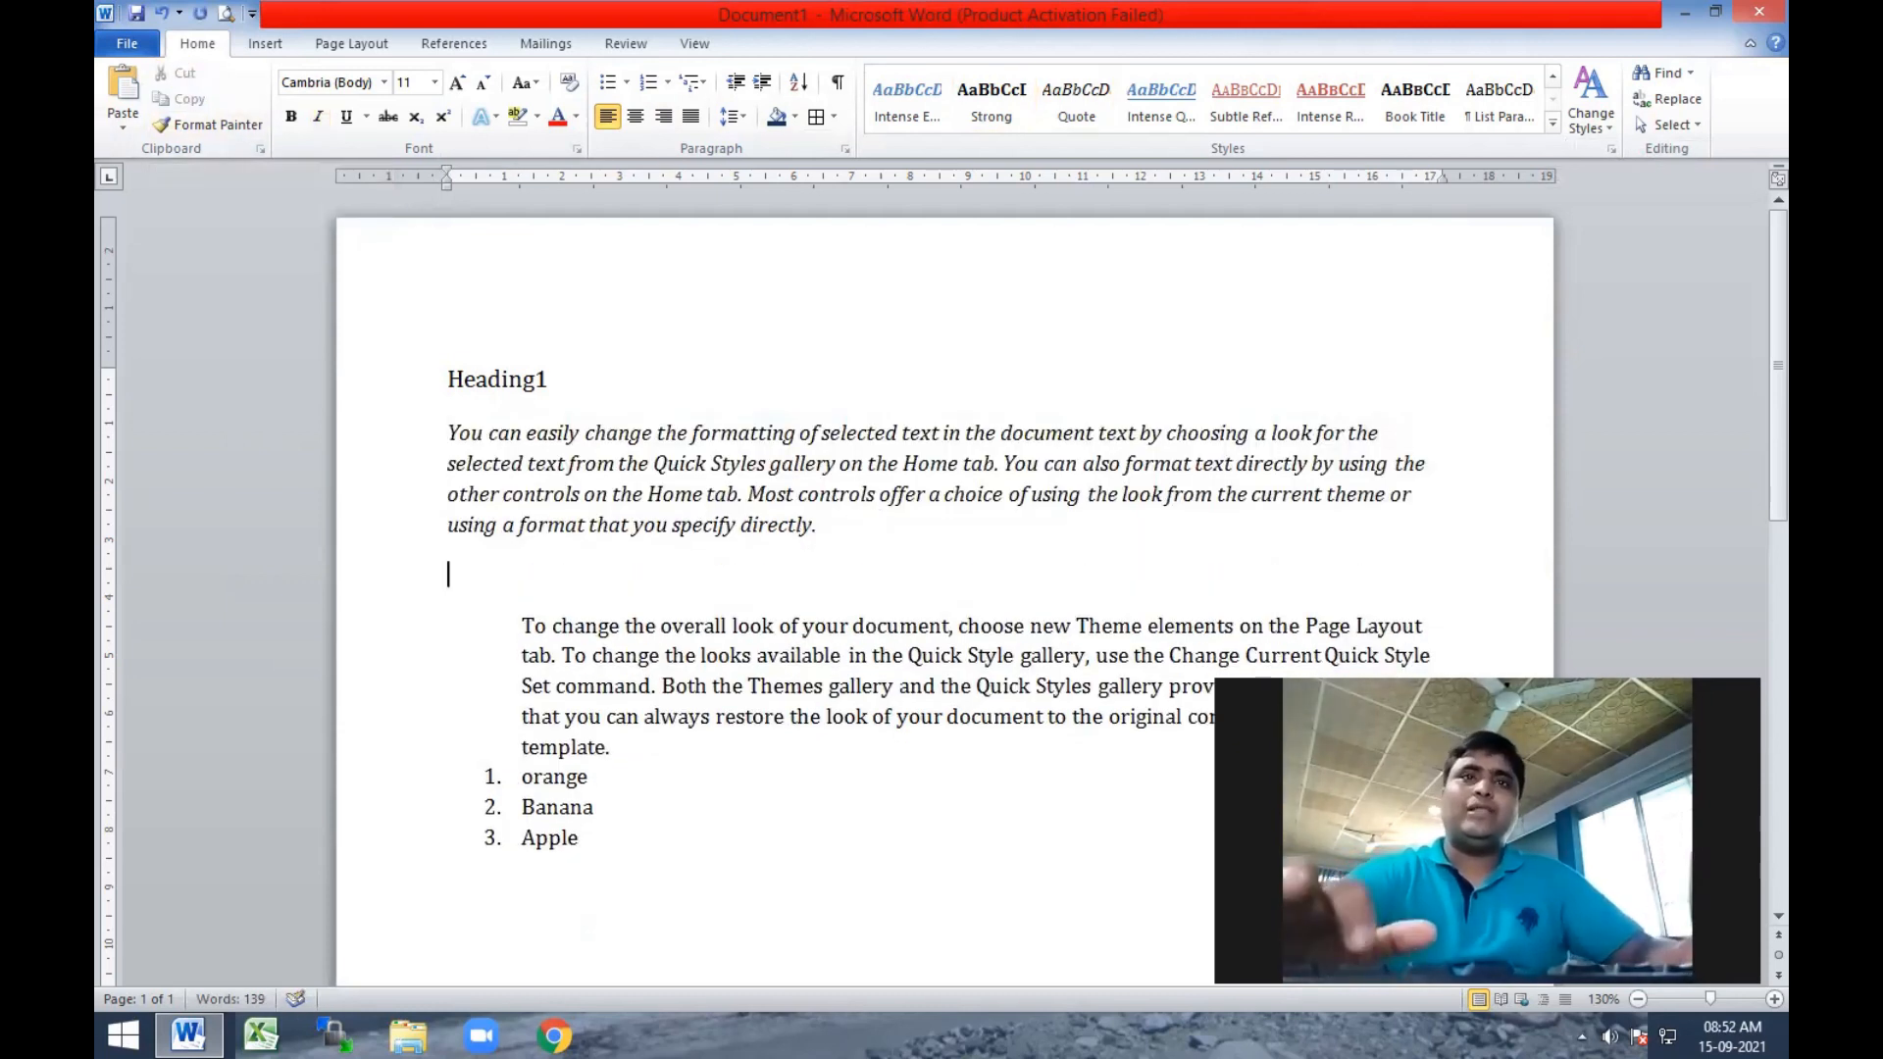
pyautogui.press('ctrl')
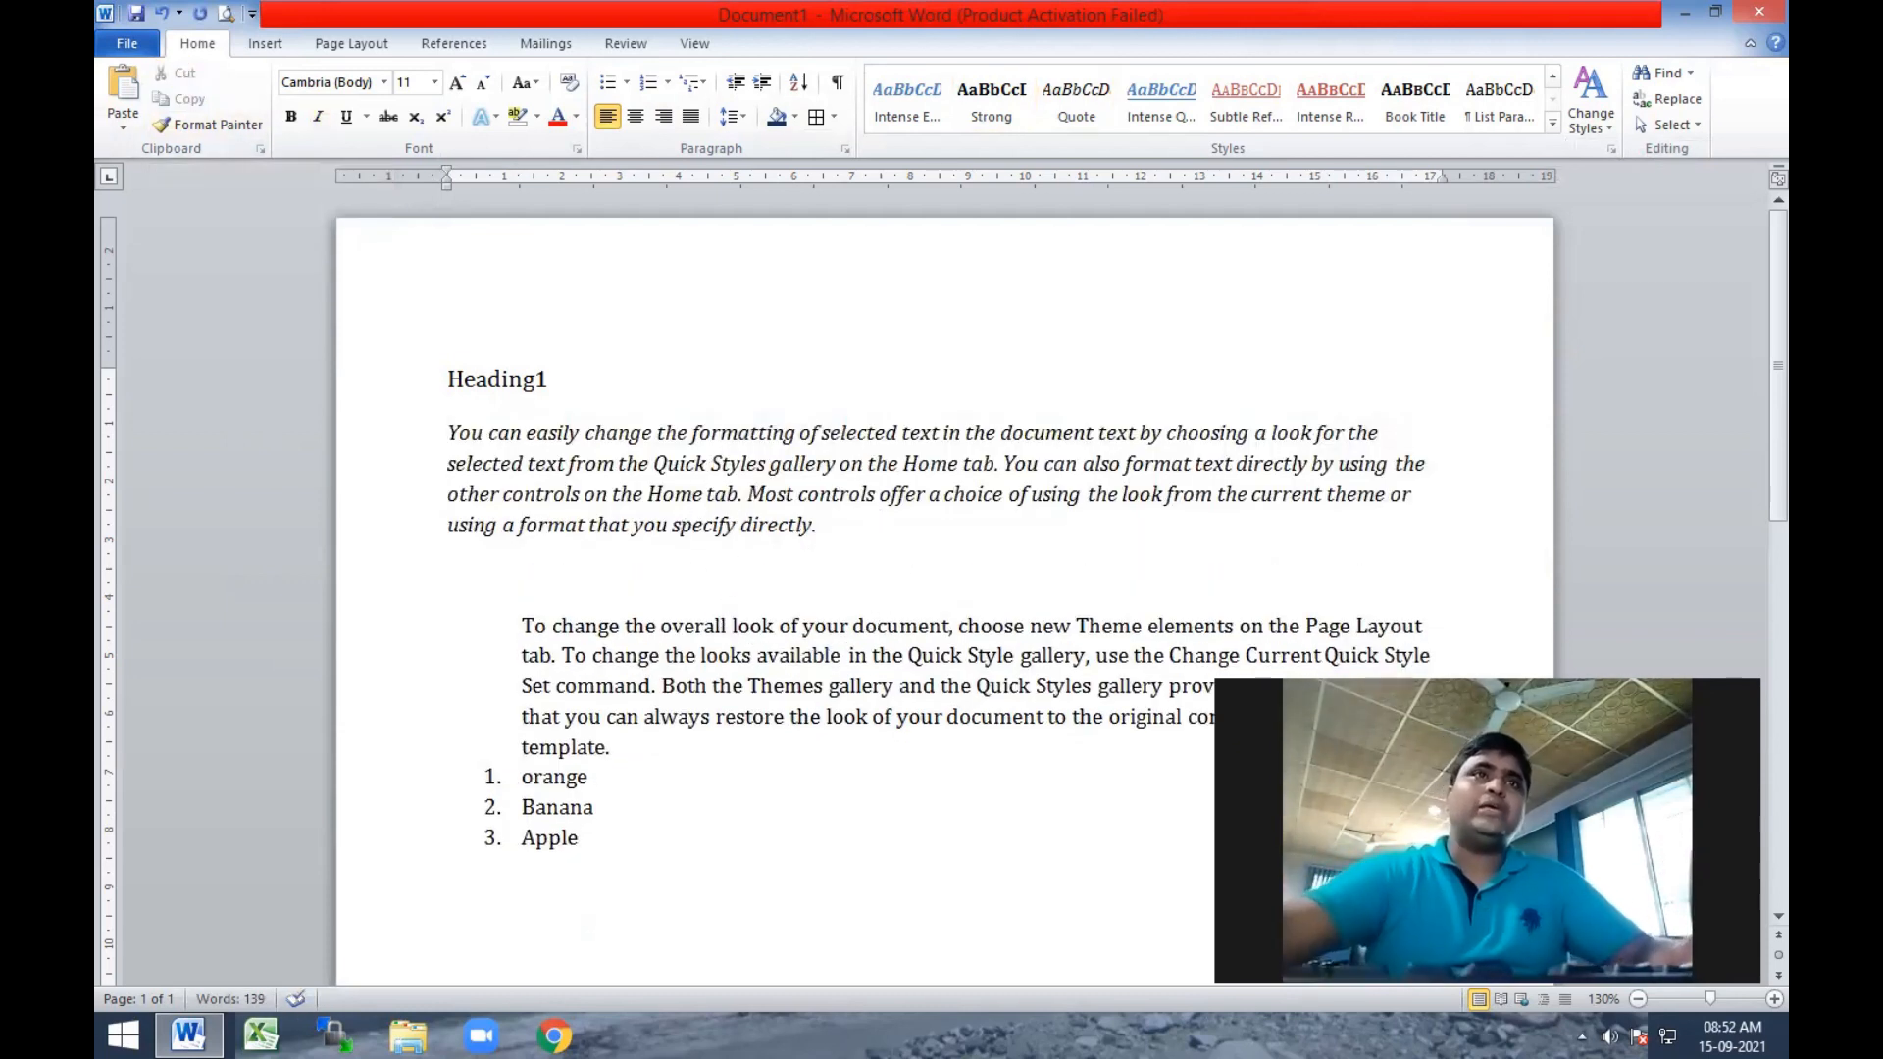
pyautogui.hotkey('ctrl', 'v')
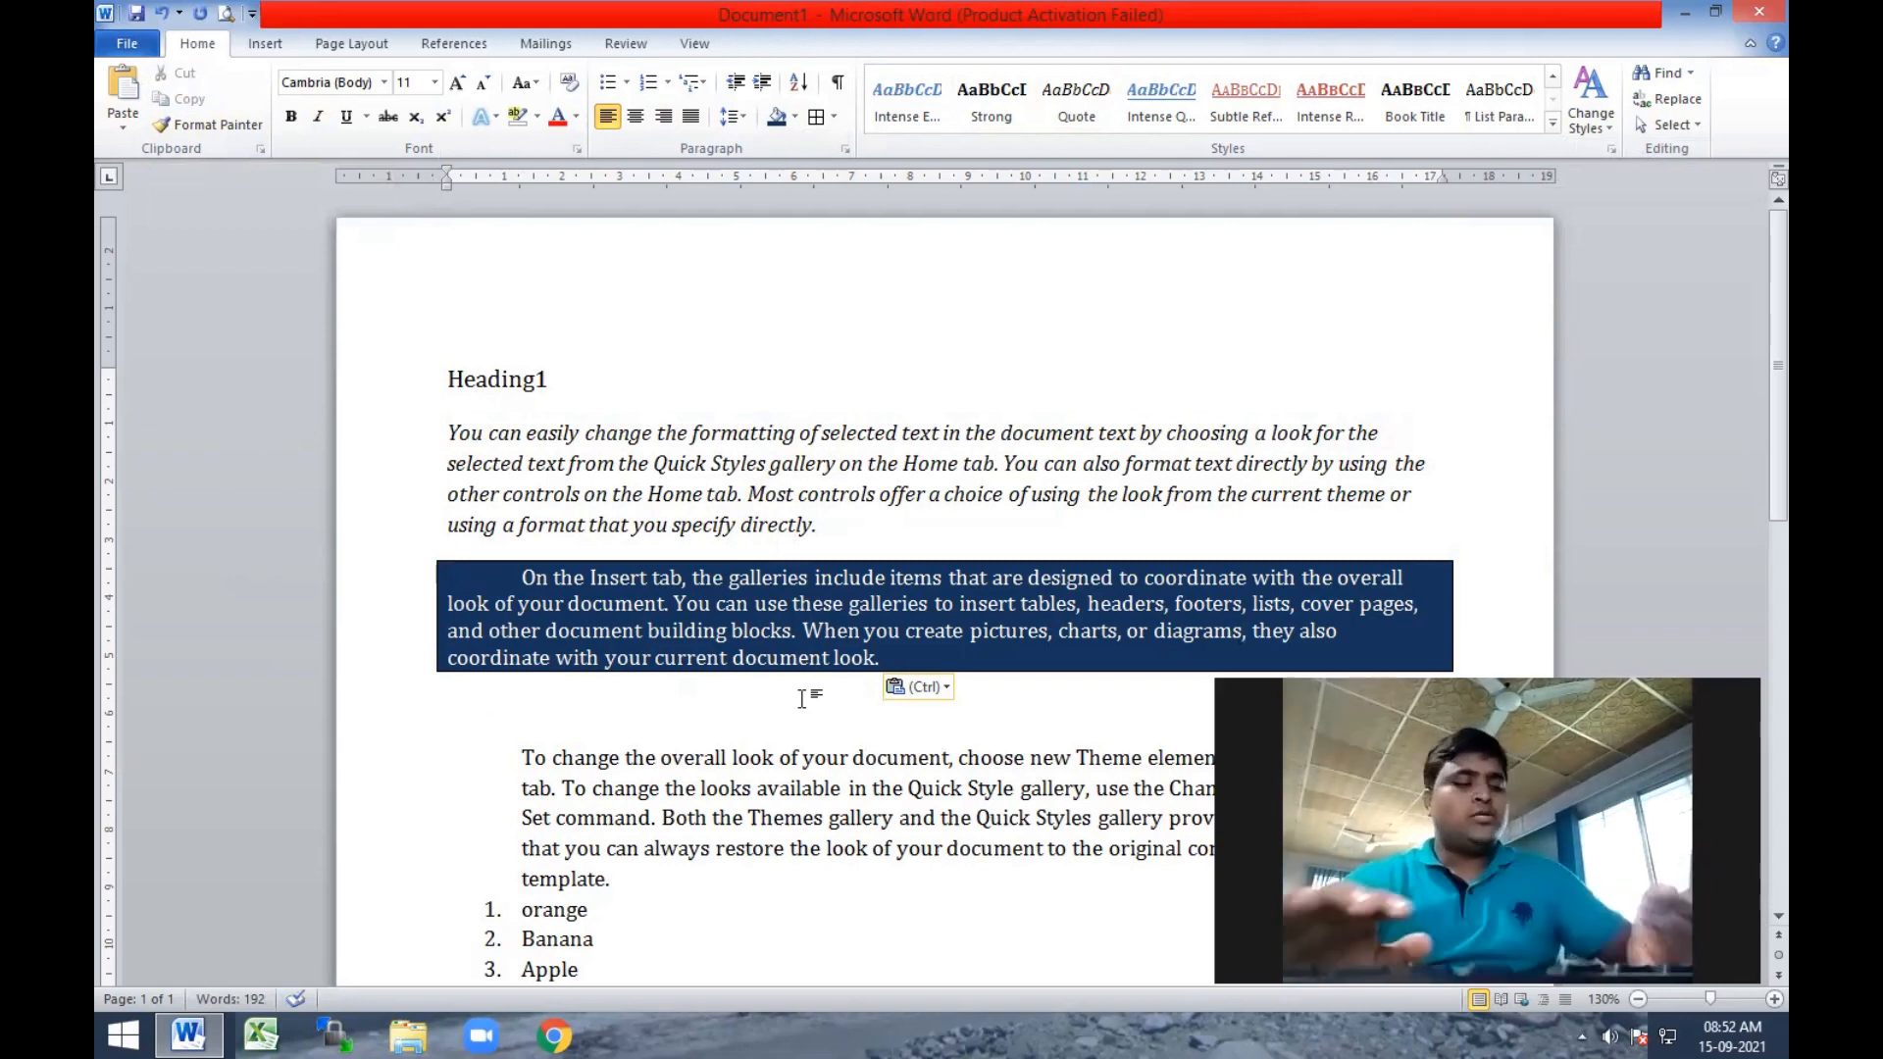
# Undo the paste, the added blank line and the cut of the shaded paragraph.
pyautogui.hotkey('ctrl', 'z')
pyautogui.hotkey('ctrl', 'z')
pyautogui.hotkey('ctrl', 'z')
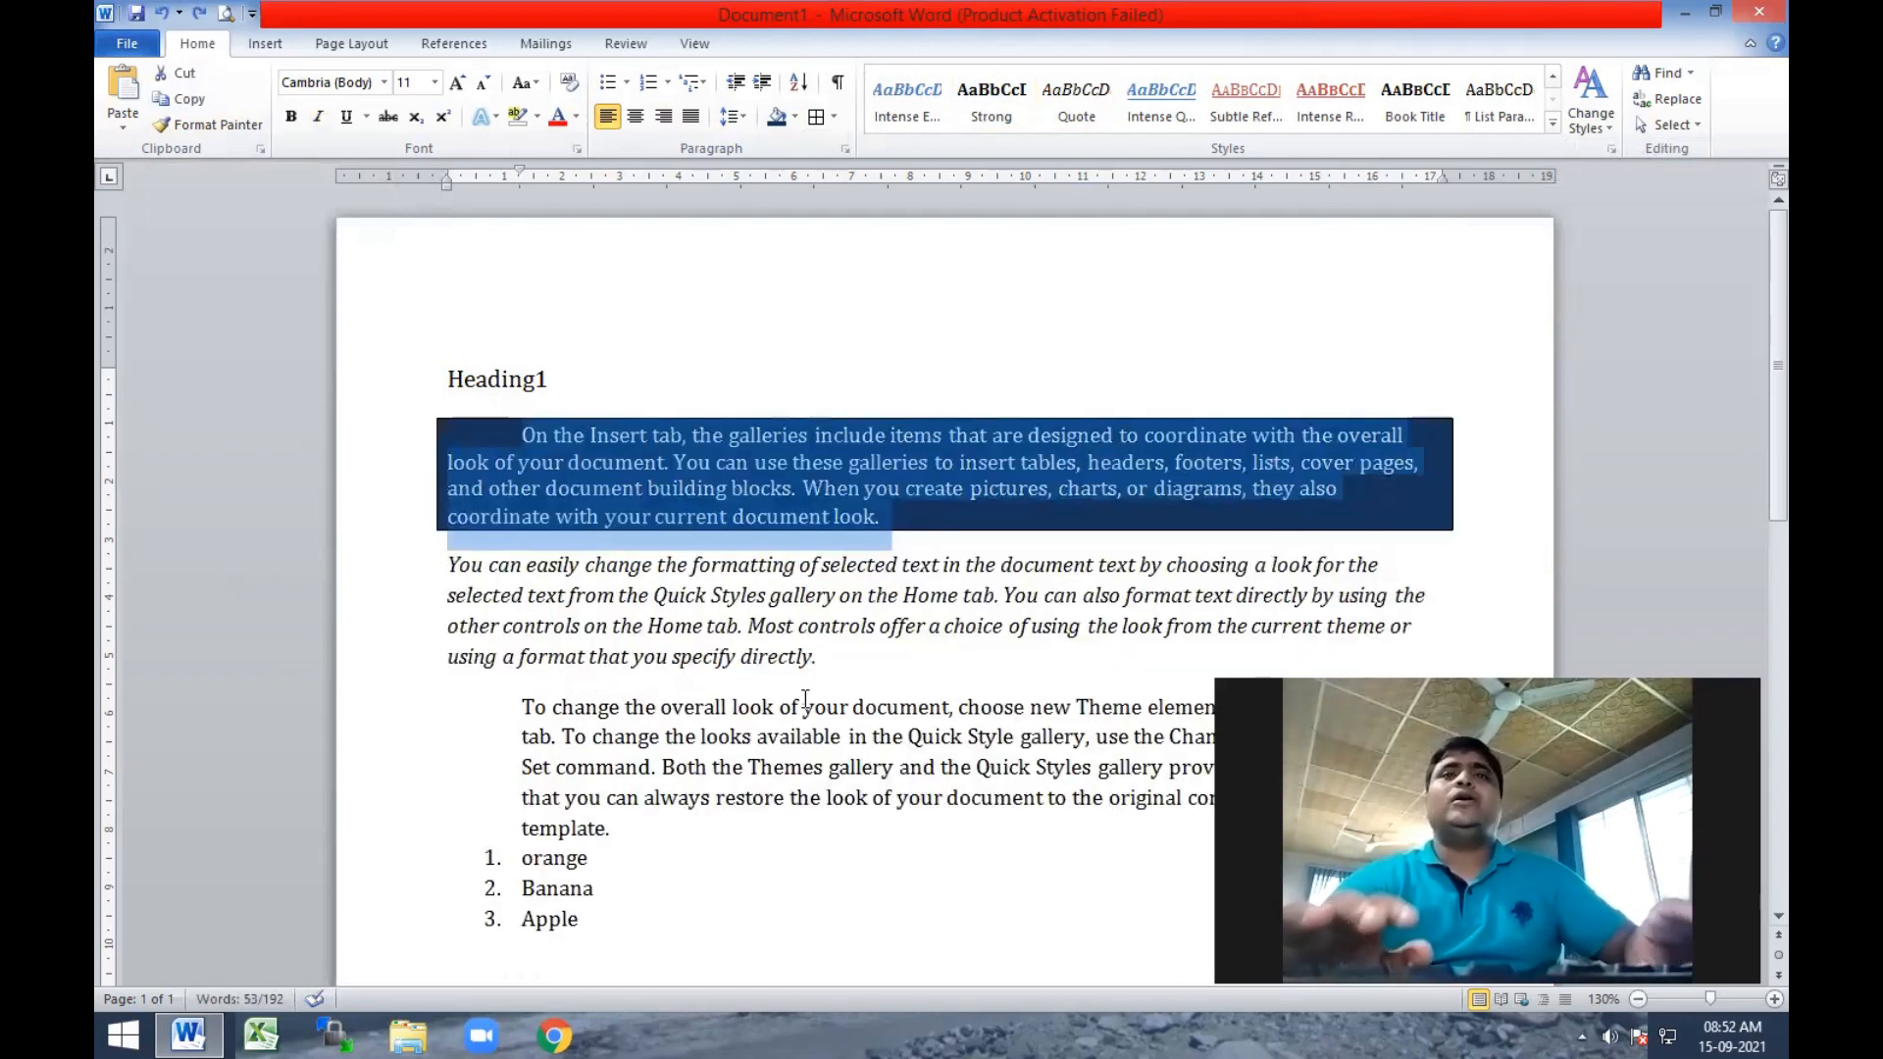
# Move the whole shaded paragraph down past the italic and indented paragraphs, to just above the numbered list, without cutting and pasting.
pyautogui.press('Up')
pyautogui.moveTo(521, 437)
pyautogui.mouseDown()
pyautogui.moveTo(755, 469)
pyautogui.moveTo(890, 523)
pyautogui.mouseUp()
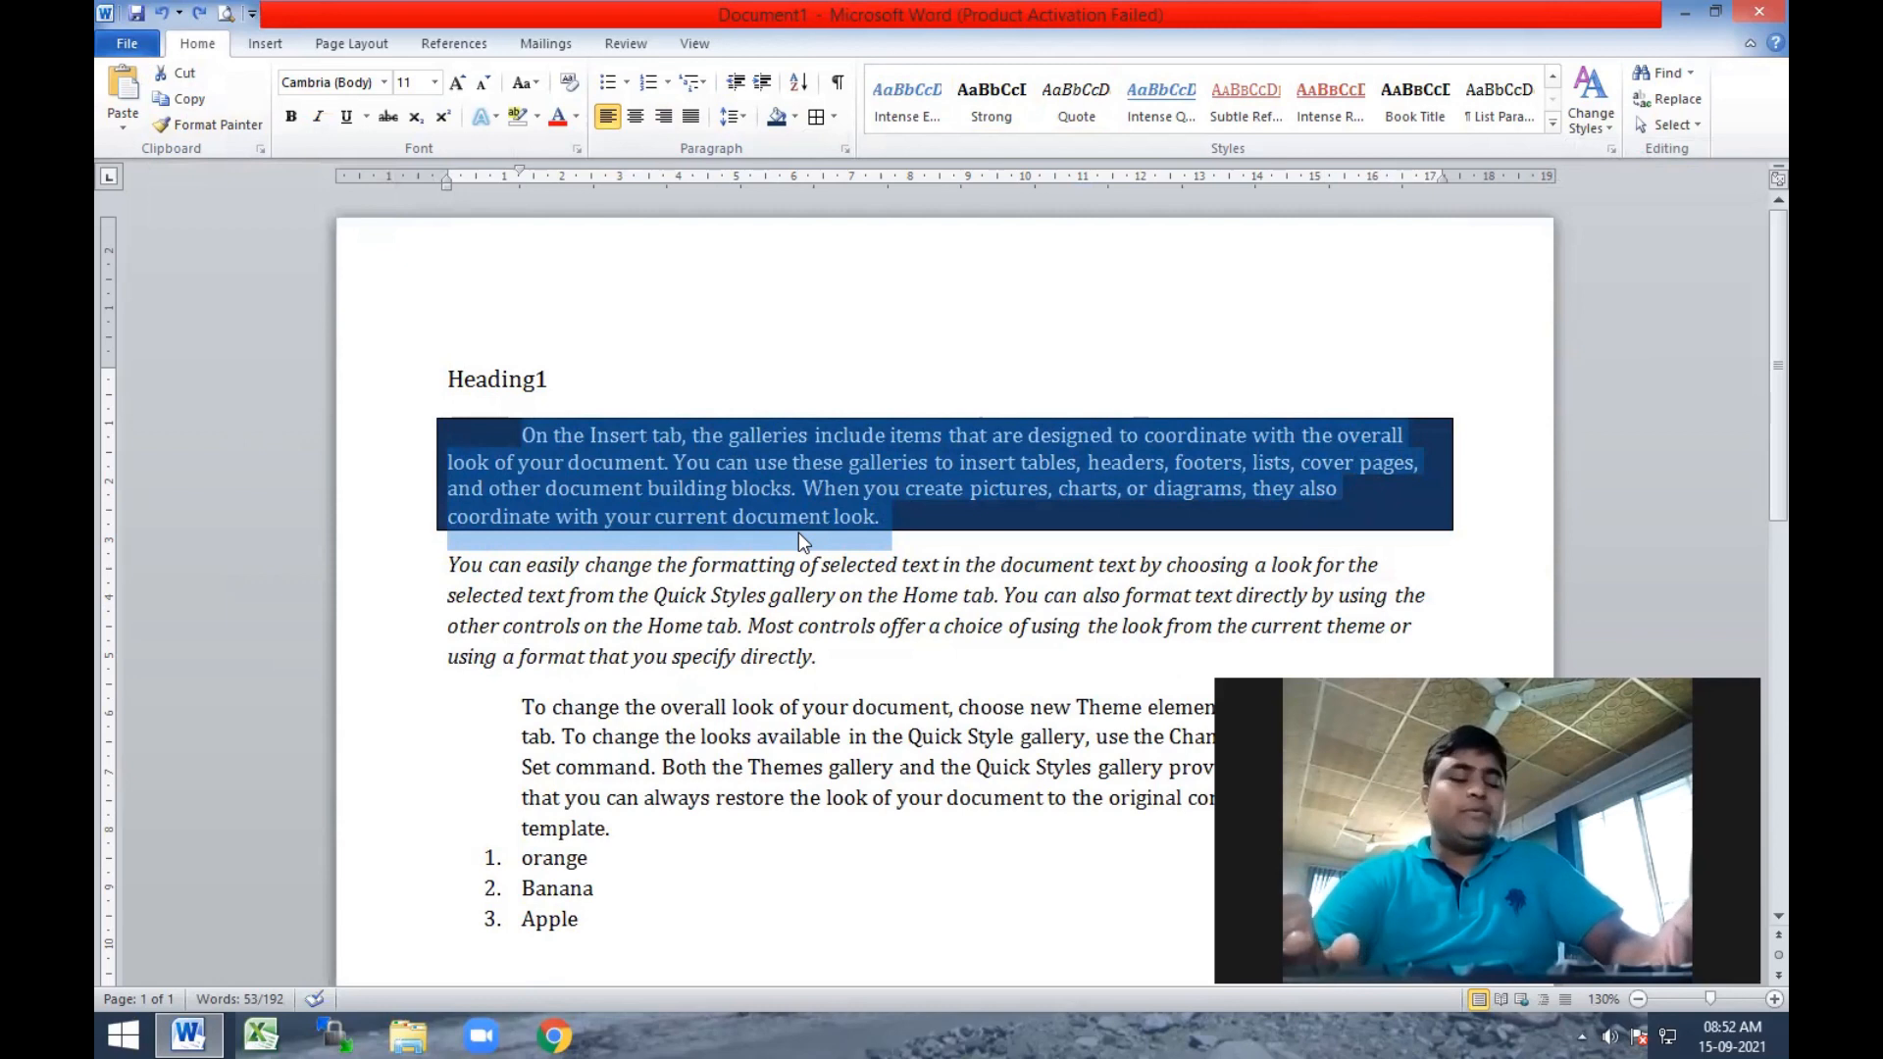
pyautogui.hotkey('alt', 'shift', 'Down')
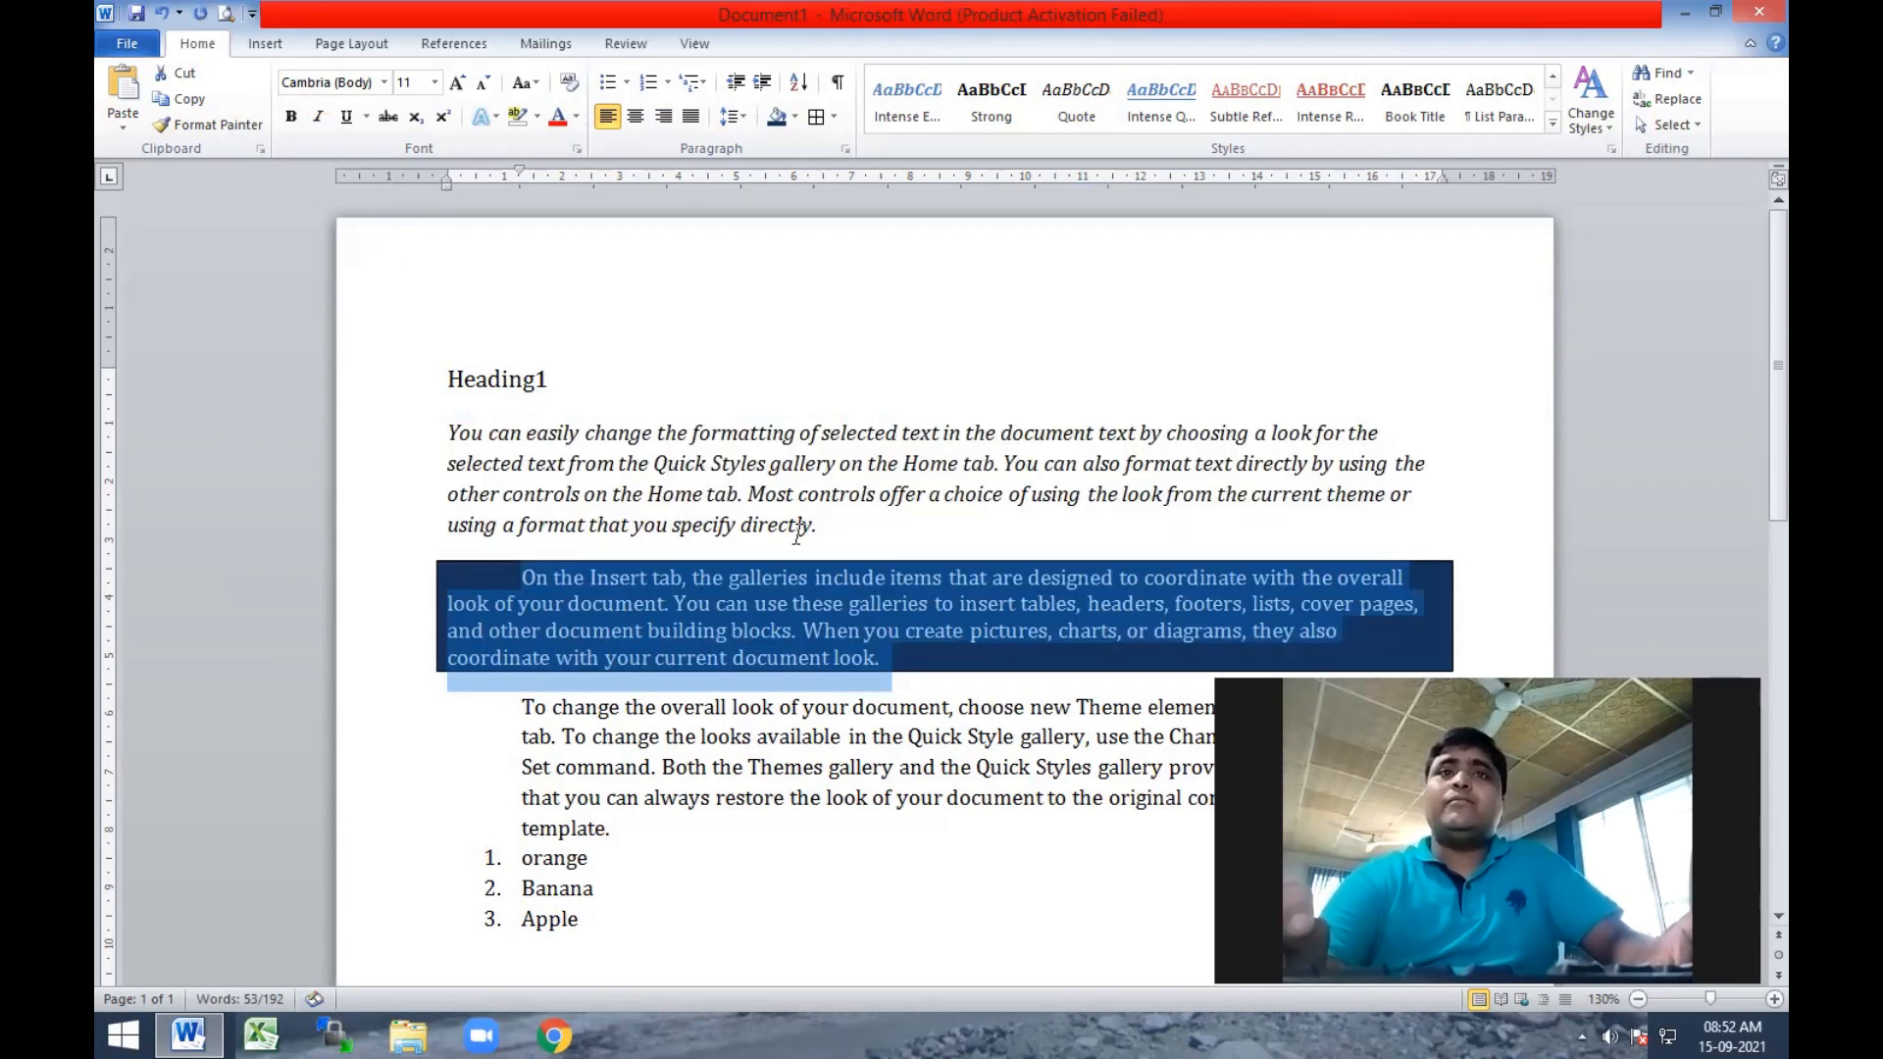
pyautogui.hotkey('alt', 'shift', 'Down')
pyautogui.hotkey('alt', 'shift', 'Down')
pyautogui.hotkey('alt', 'shift', 'Down')
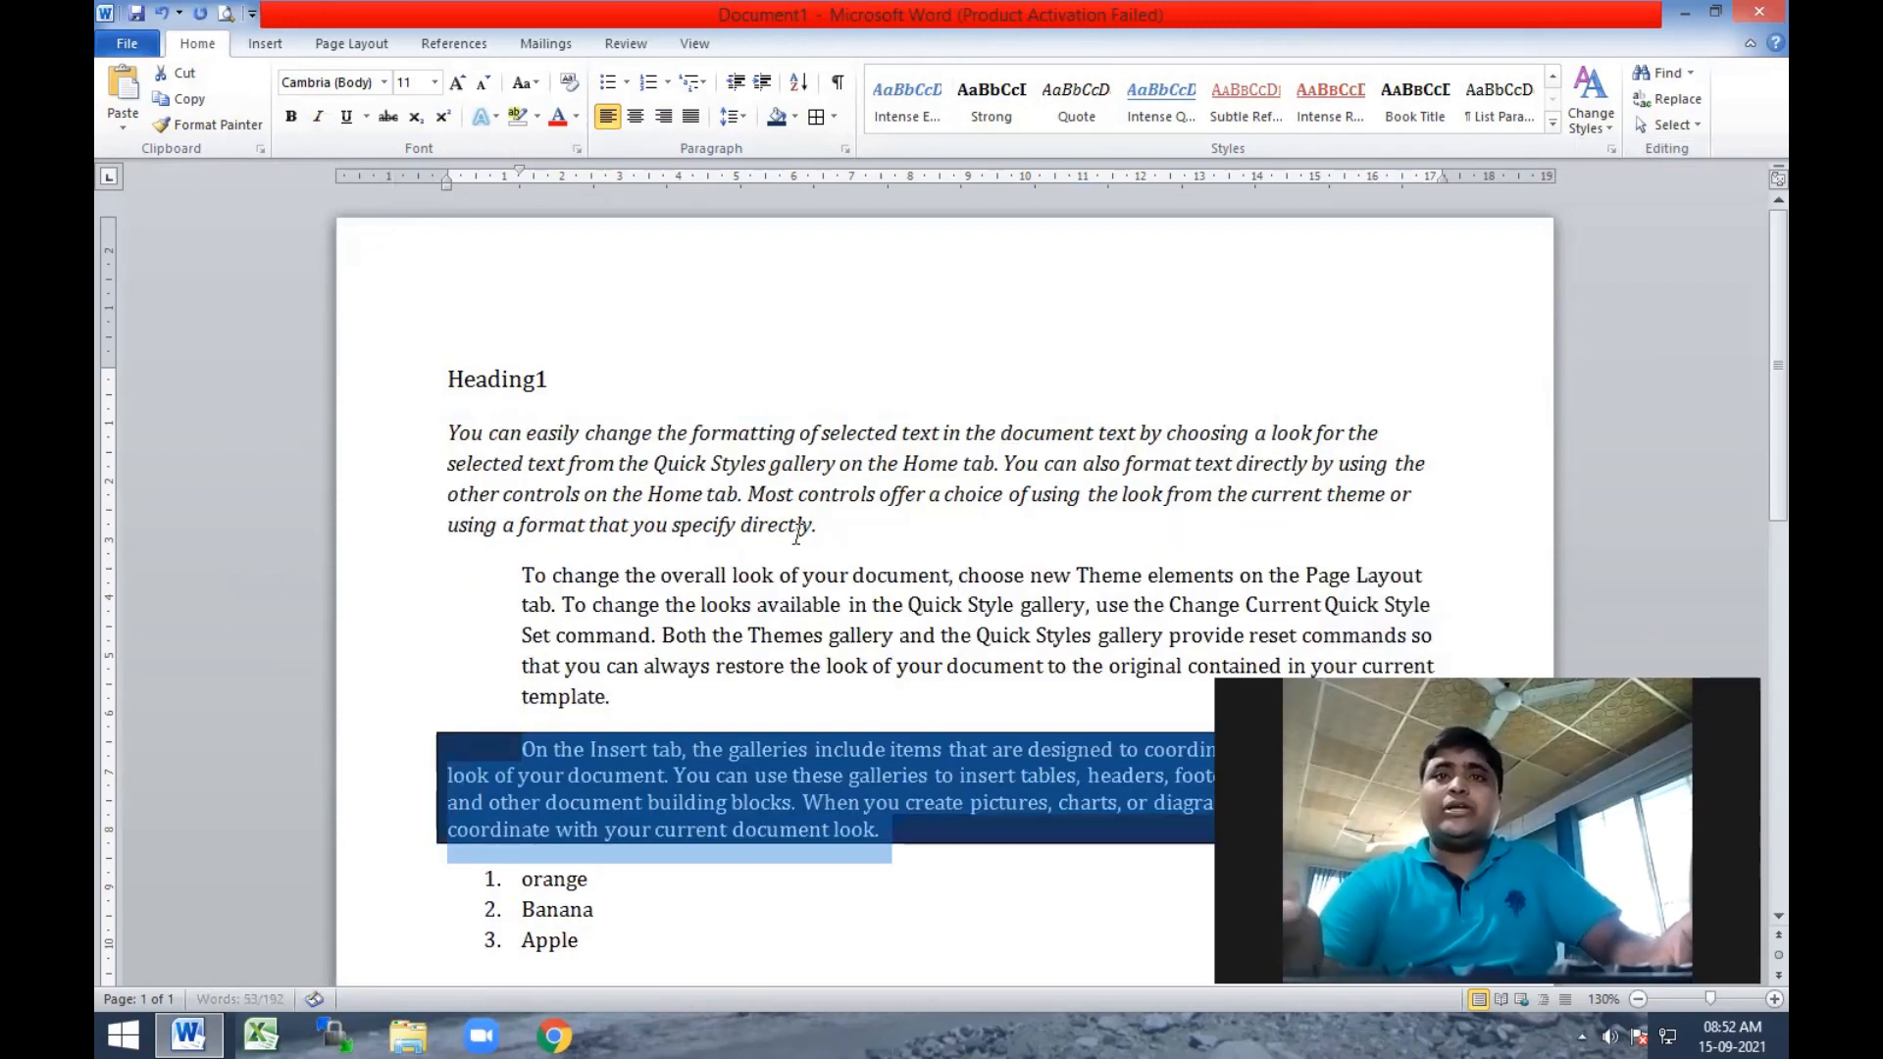
# Shift the shaded paragraph up and down through the text, finishing directly below Heading1, and deselect it.
pyautogui.hotkey('alt', 'shift', 'Up')
pyautogui.hotkey('alt', 'shift', 'Up')
pyautogui.hotkey('alt', 'shift', 'Up')
pyautogui.hotkey('alt', 'shift', 'Up')
pyautogui.hotkey('alt', 'shift', 'Up')
pyautogui.hotkey('alt', 'shift', 'Down')
pyautogui.hotkey('alt', 'shift', 'Down')
pyautogui.hotkey('alt', 'shift', 'Down')
pyautogui.hotkey('alt', 'shift', 'Up')
pyautogui.hotkey('alt', 'shift', 'Up')
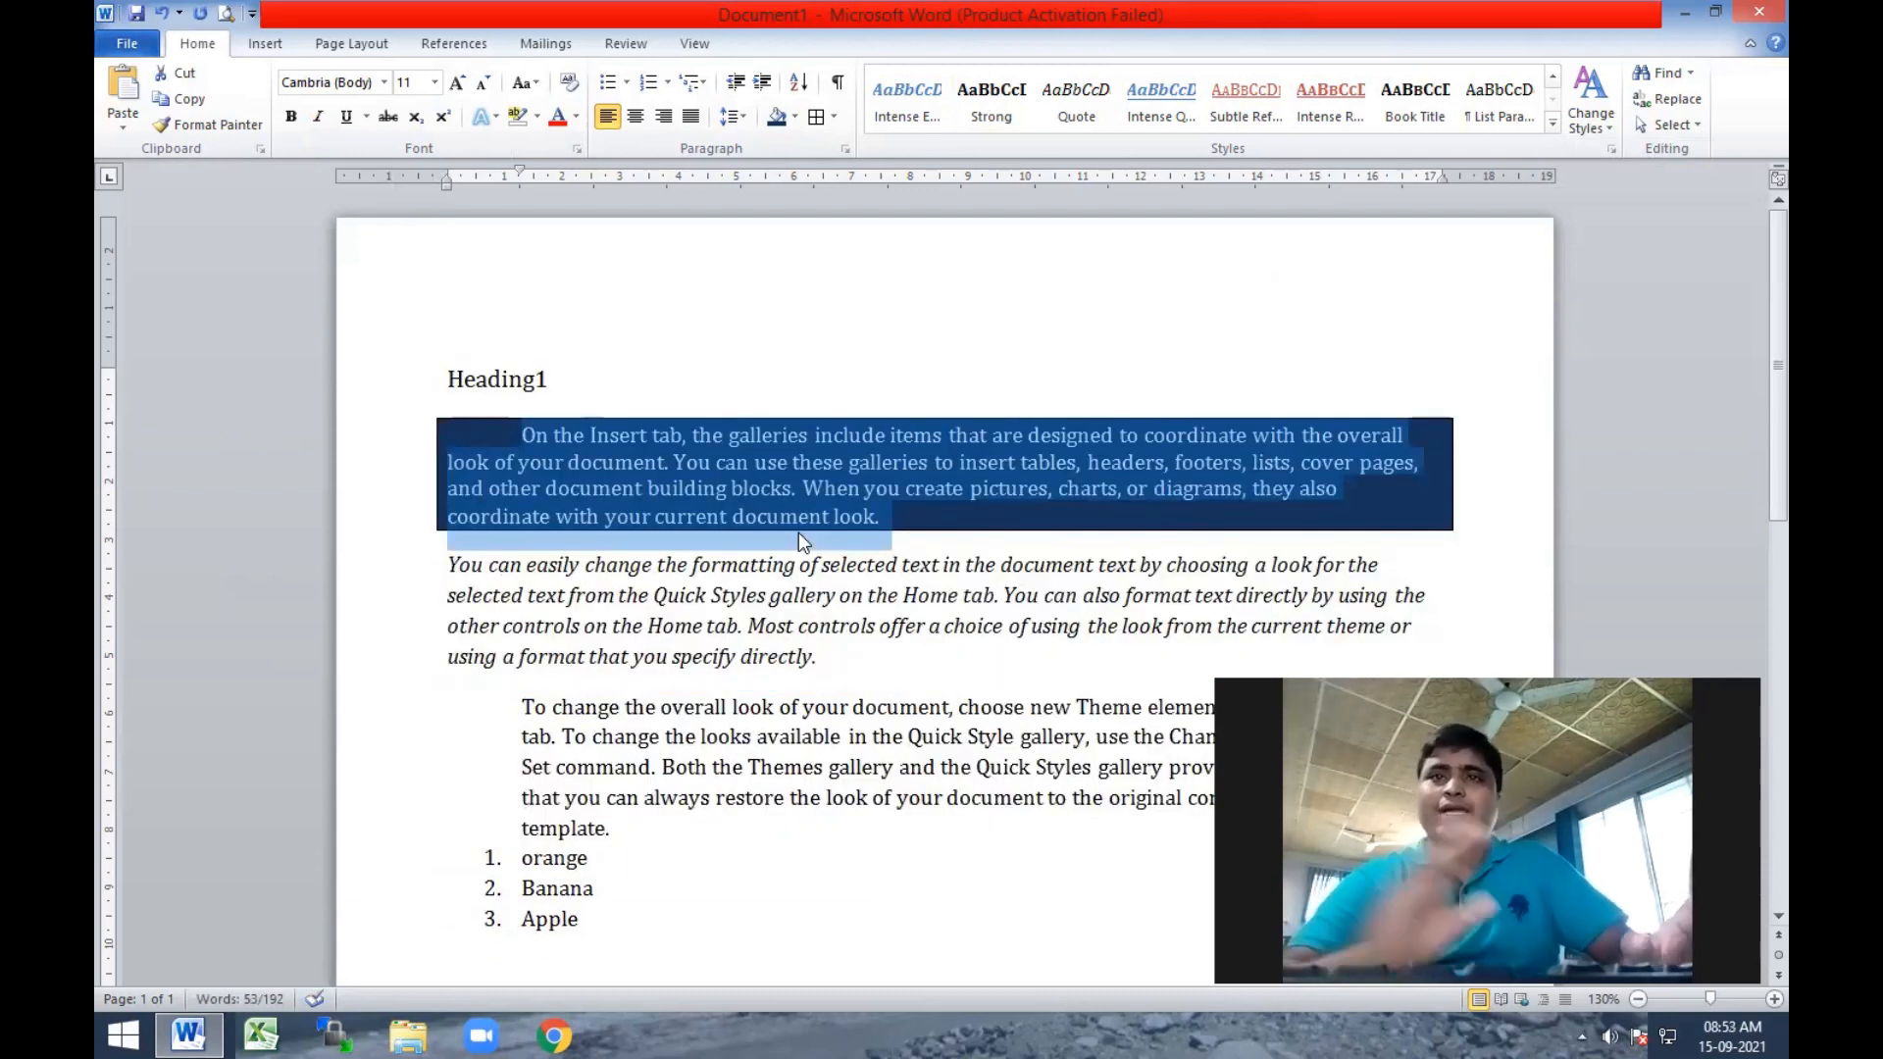
pyautogui.click(819, 655)
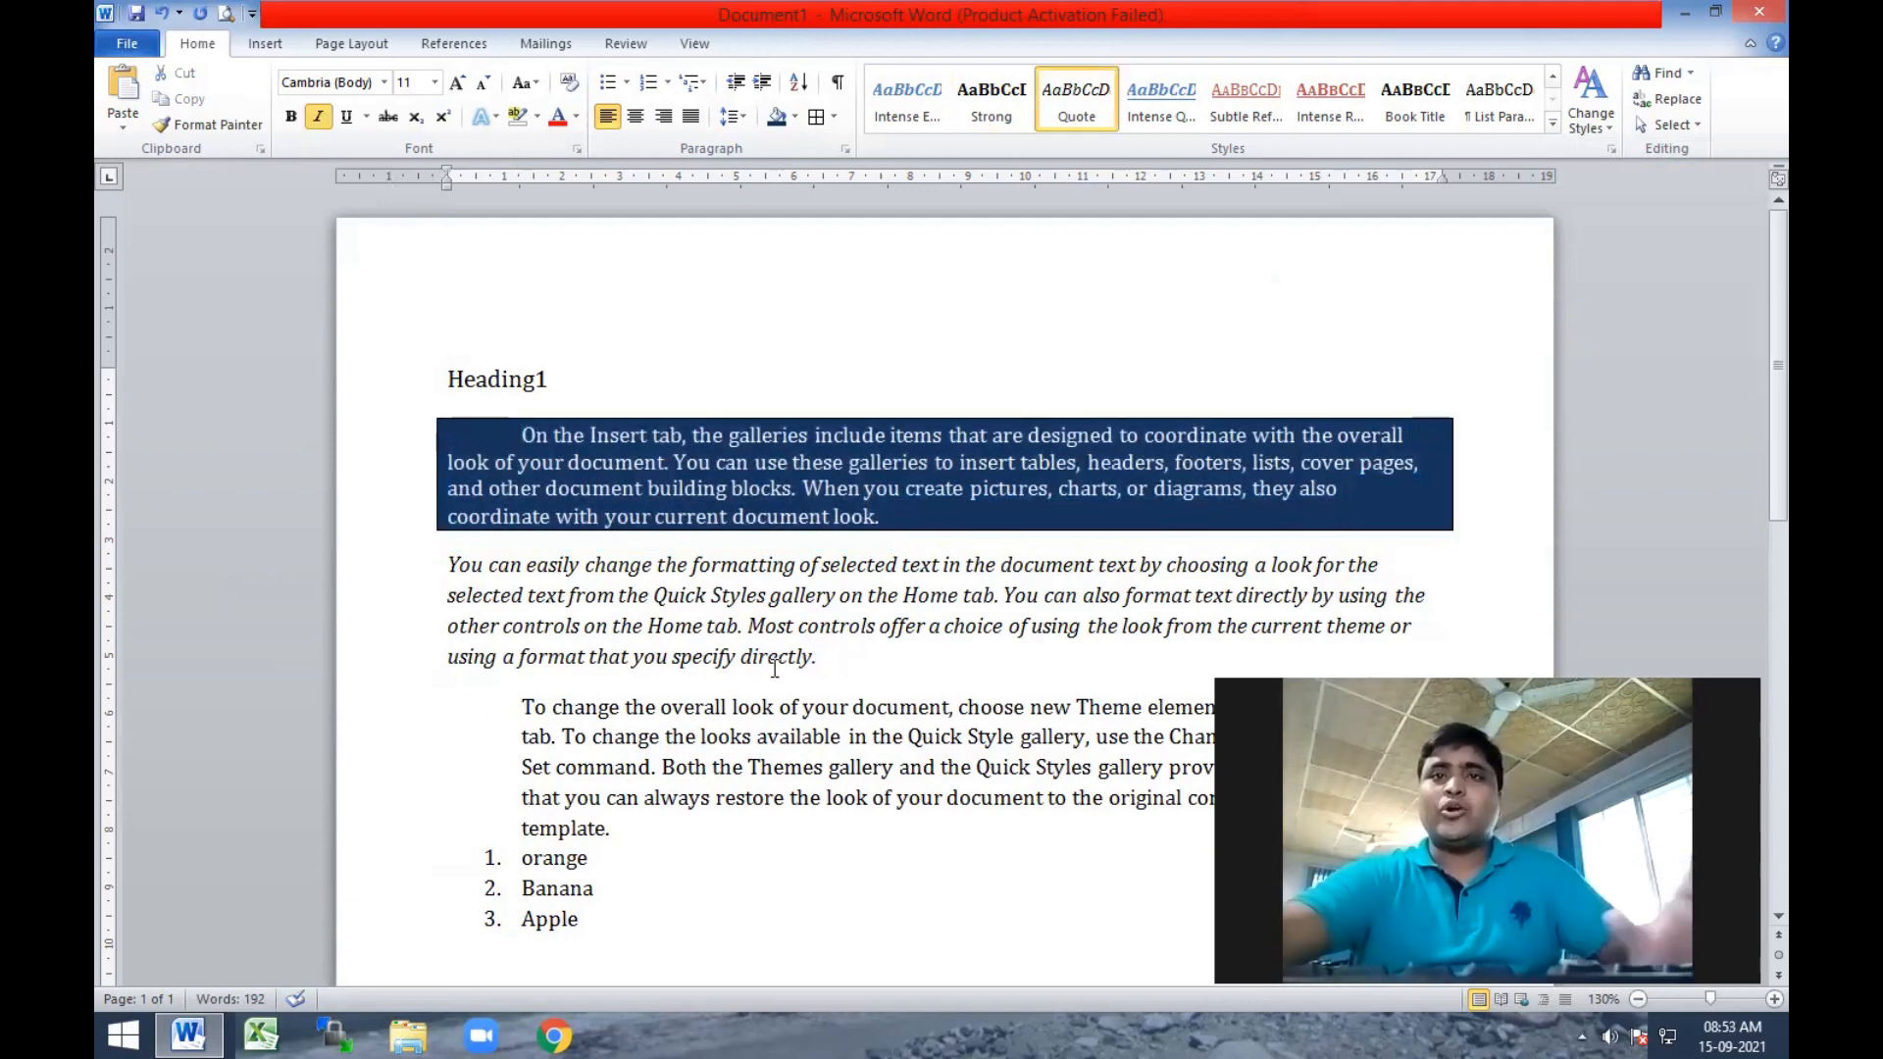
# Shift the orange item up and down in the numbered list, finishing between Banana and Apple, and deselect it.
pyautogui.scroll(-3, 775, 667)
pyautogui.moveTo(510, 639); pyautogui.dragTo(603, 629)
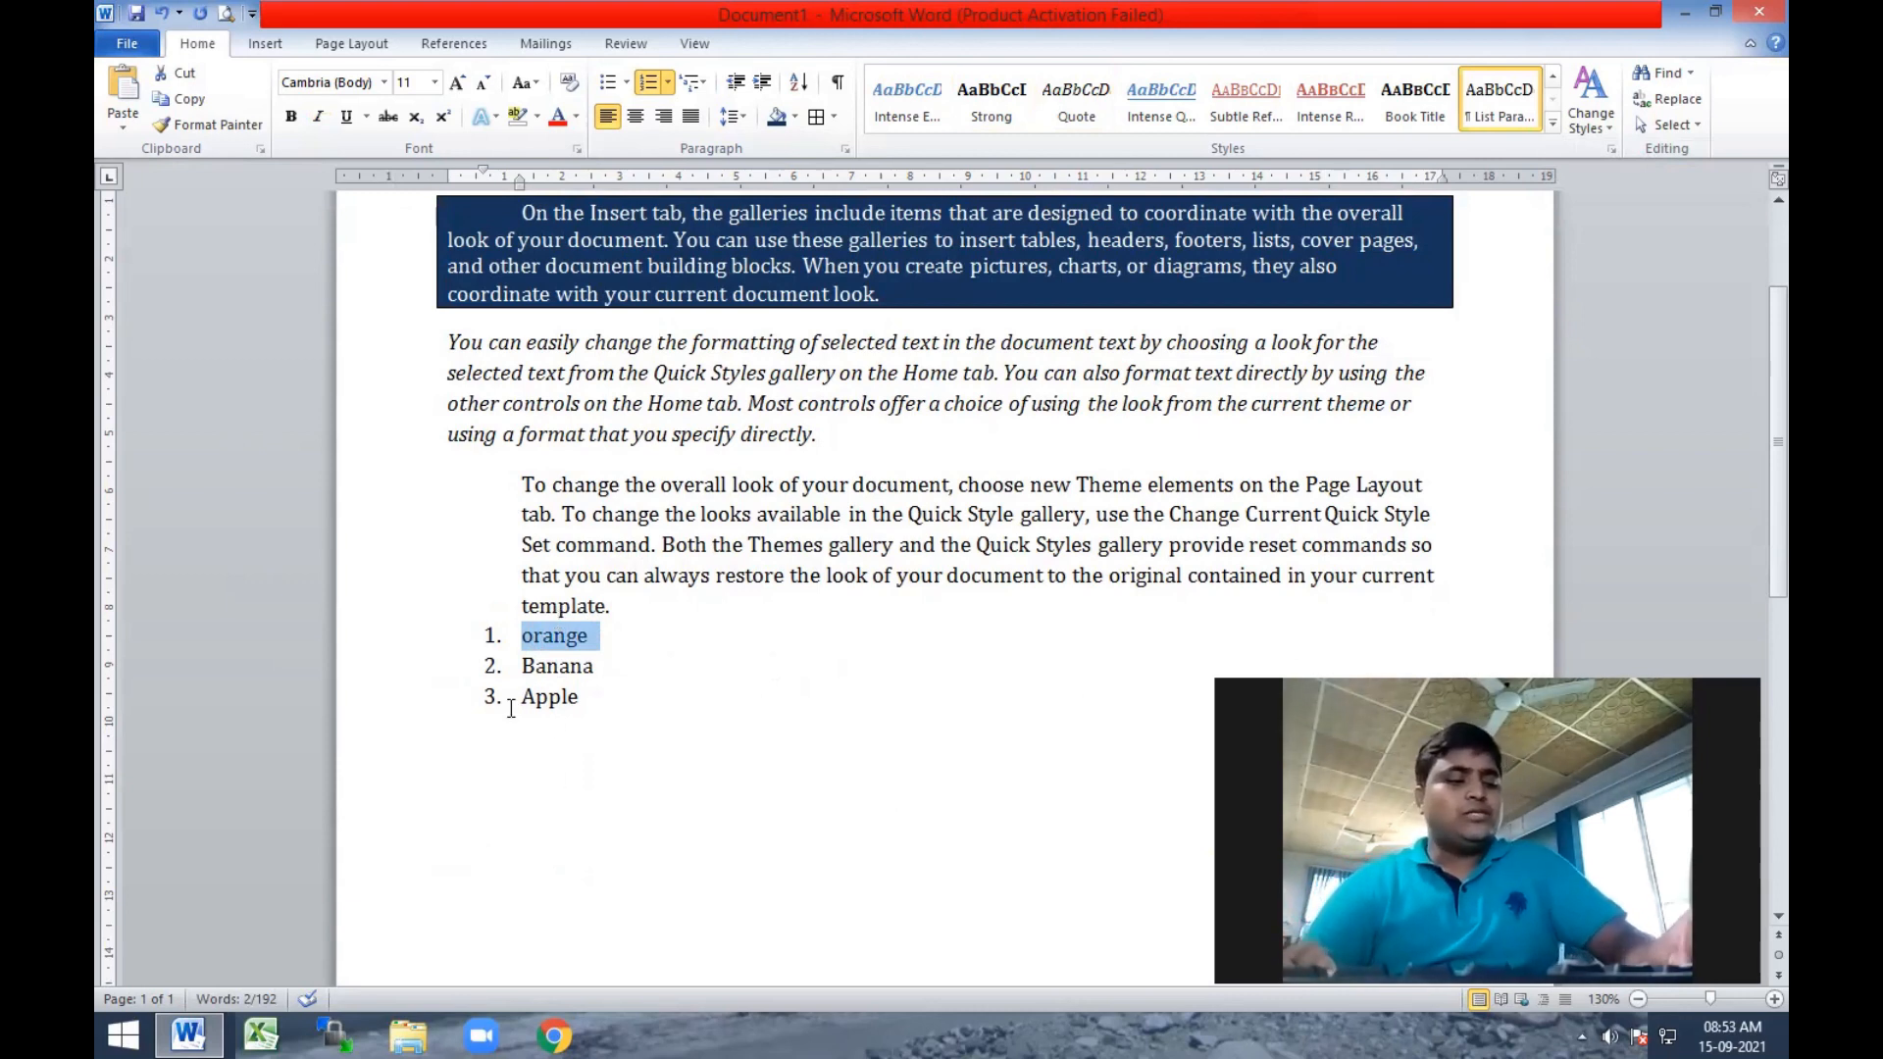
pyautogui.hotkey('alt', 'shift', 'Down')
pyautogui.hotkey('alt', 'shift', 'Down')
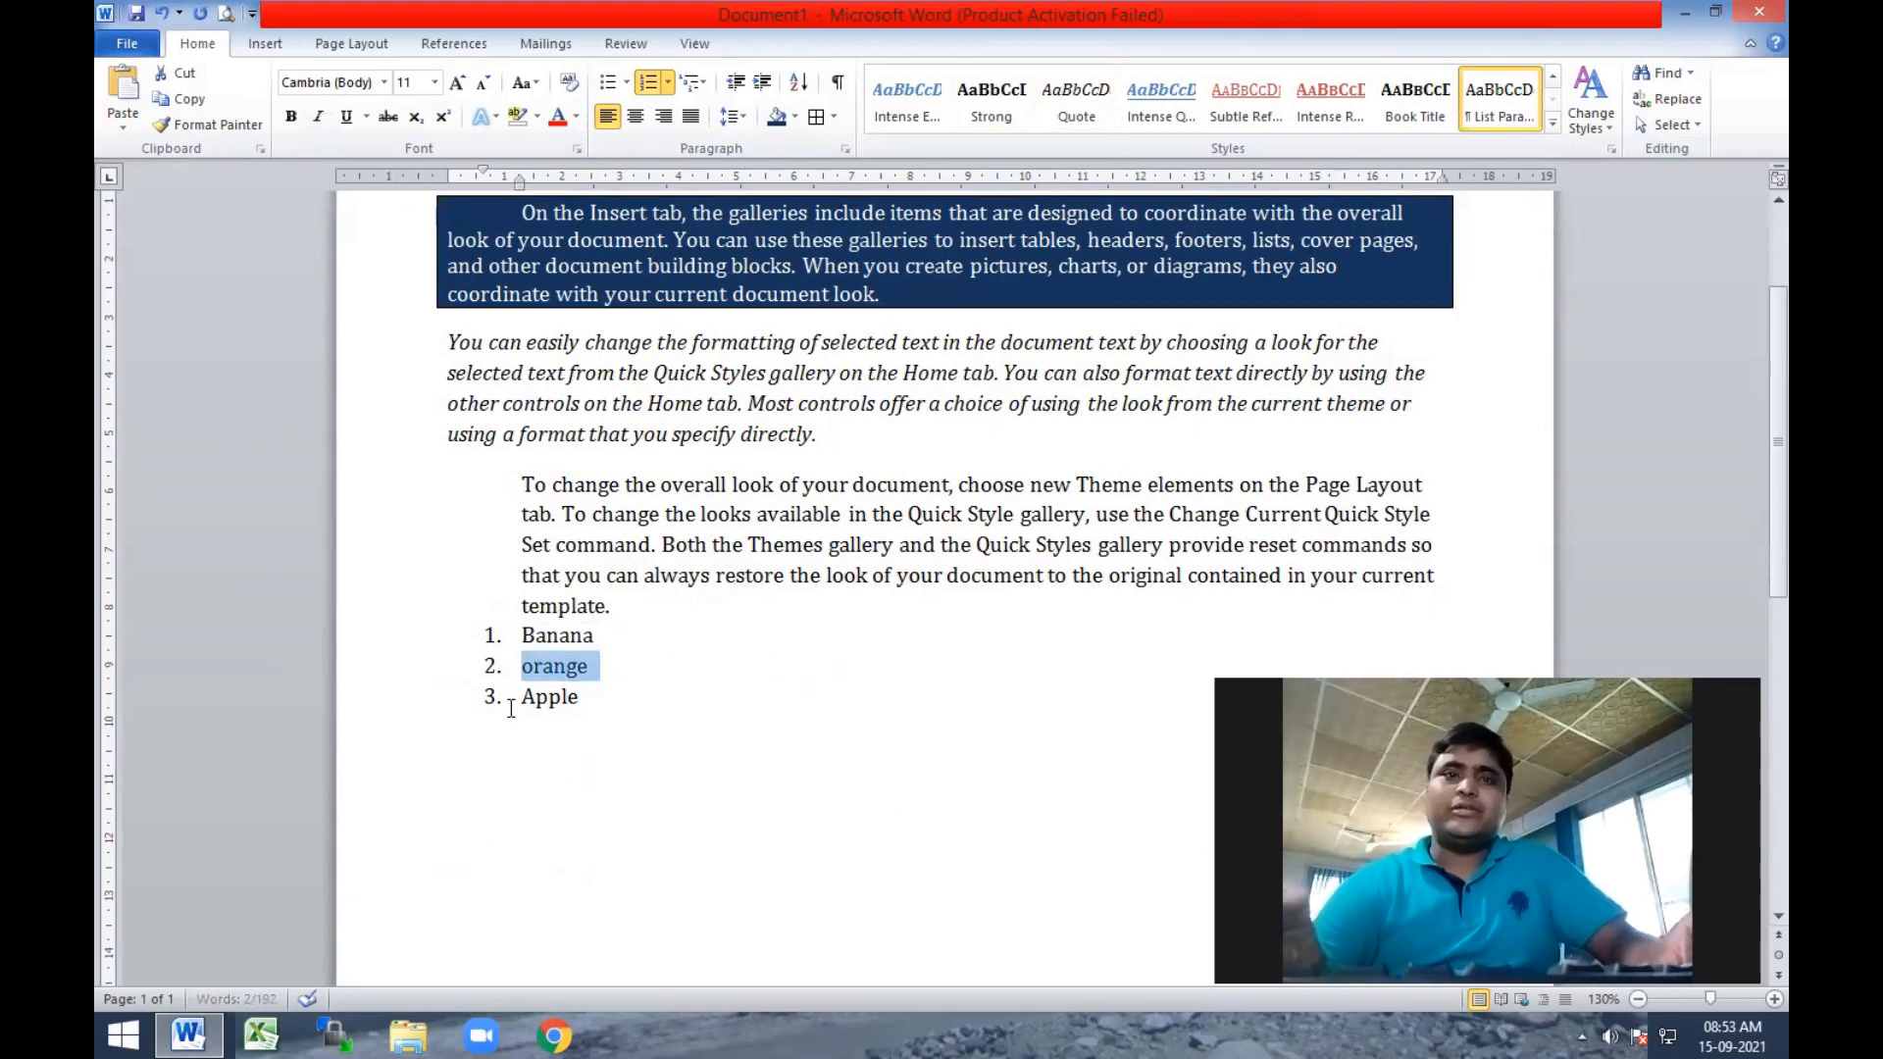
pyautogui.hotkey('alt', 'shift', 'Up')
pyautogui.hotkey('alt', 'shift', 'Up')
pyautogui.hotkey('alt', 'shift', 'Down')
pyautogui.hotkey('alt', 'shift', 'Down')
pyautogui.hotkey('alt', 'shift', 'Up')
pyautogui.hotkey('alt', 'shift', 'Up')
pyautogui.hotkey('alt', 'shift', 'Down')
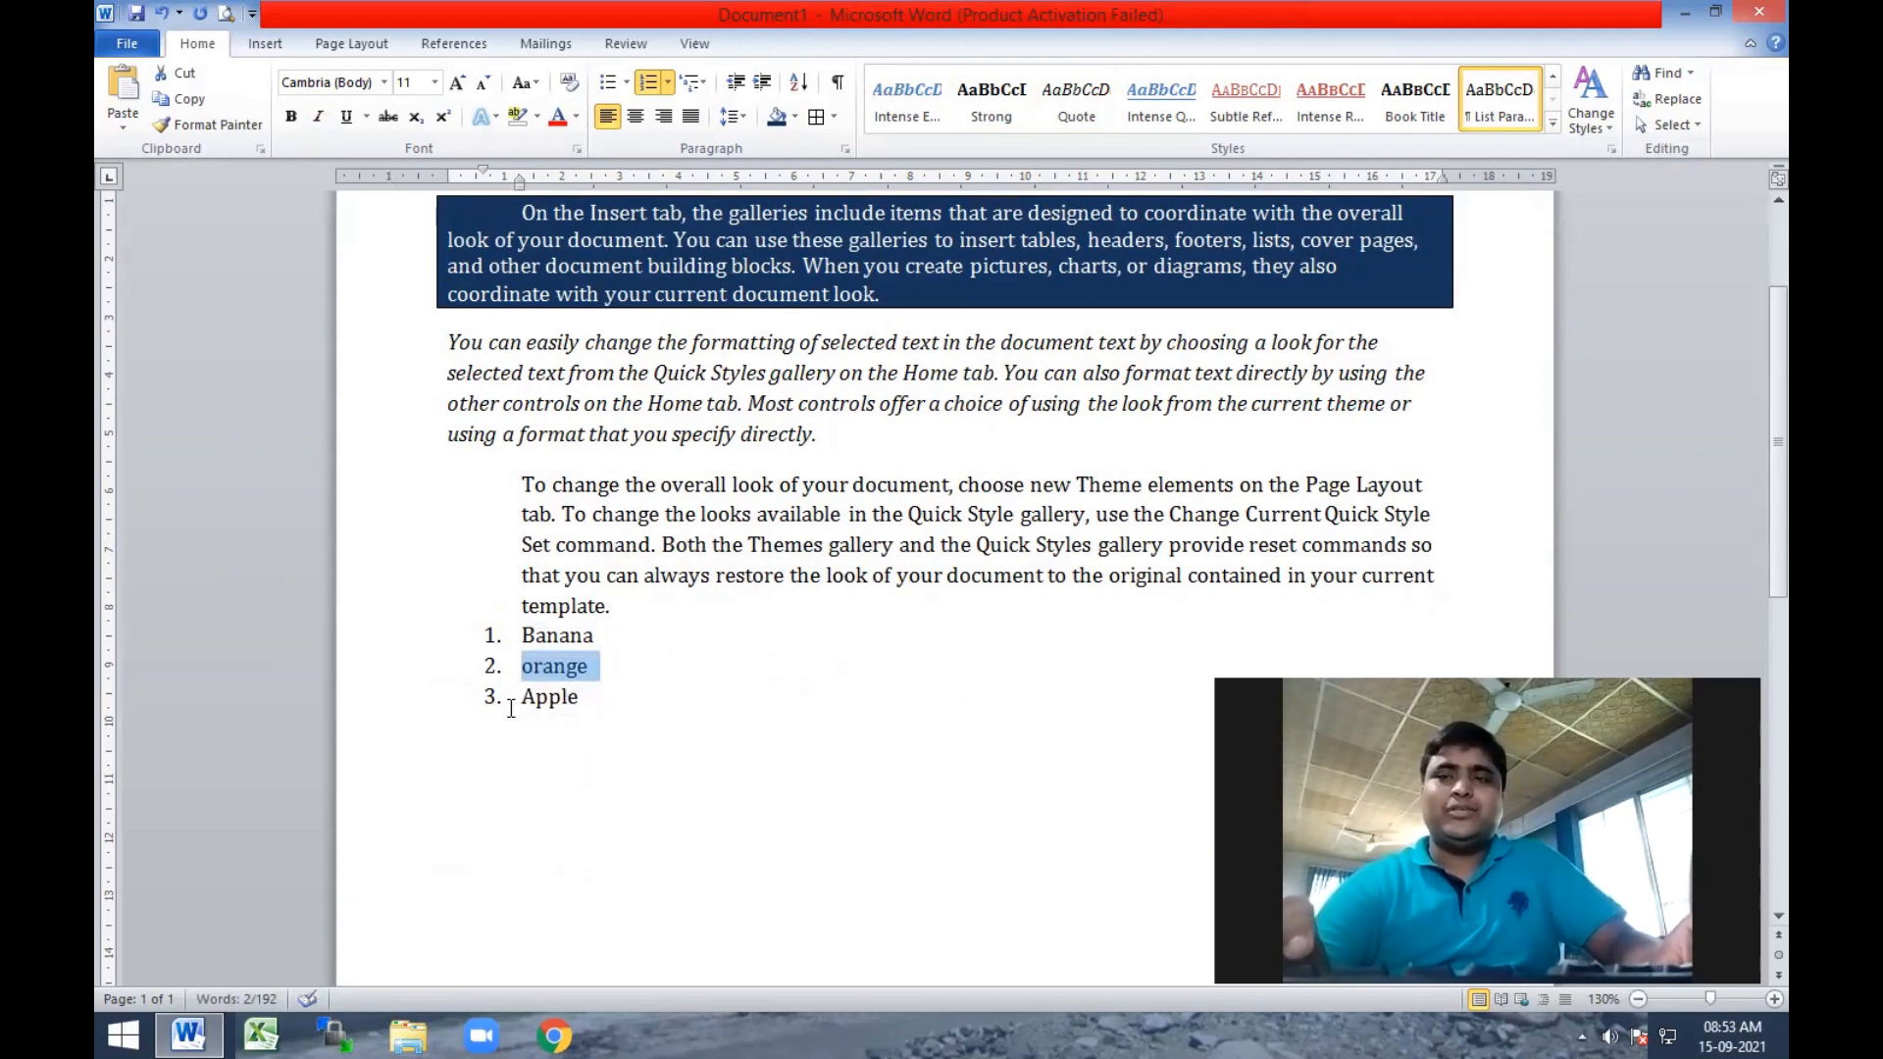
pyautogui.click(829, 545)
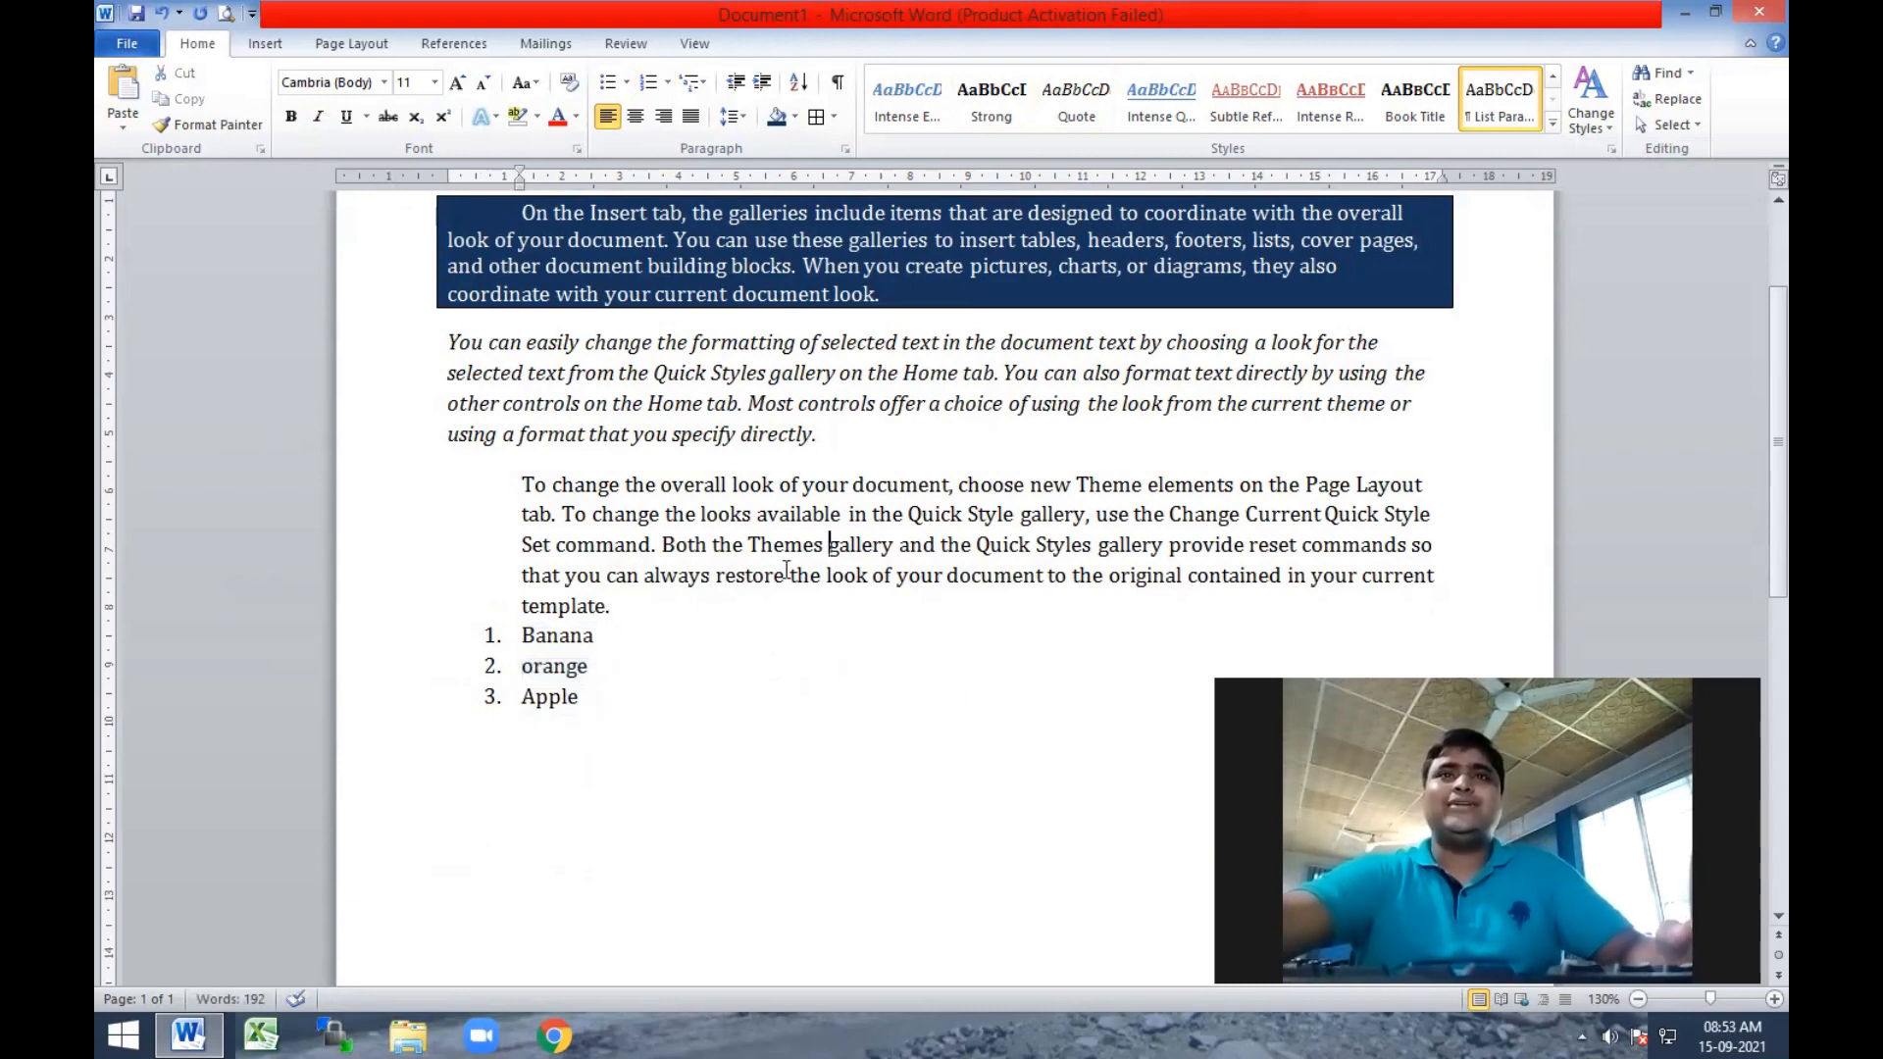
pyautogui.scroll(3, 748, 581)
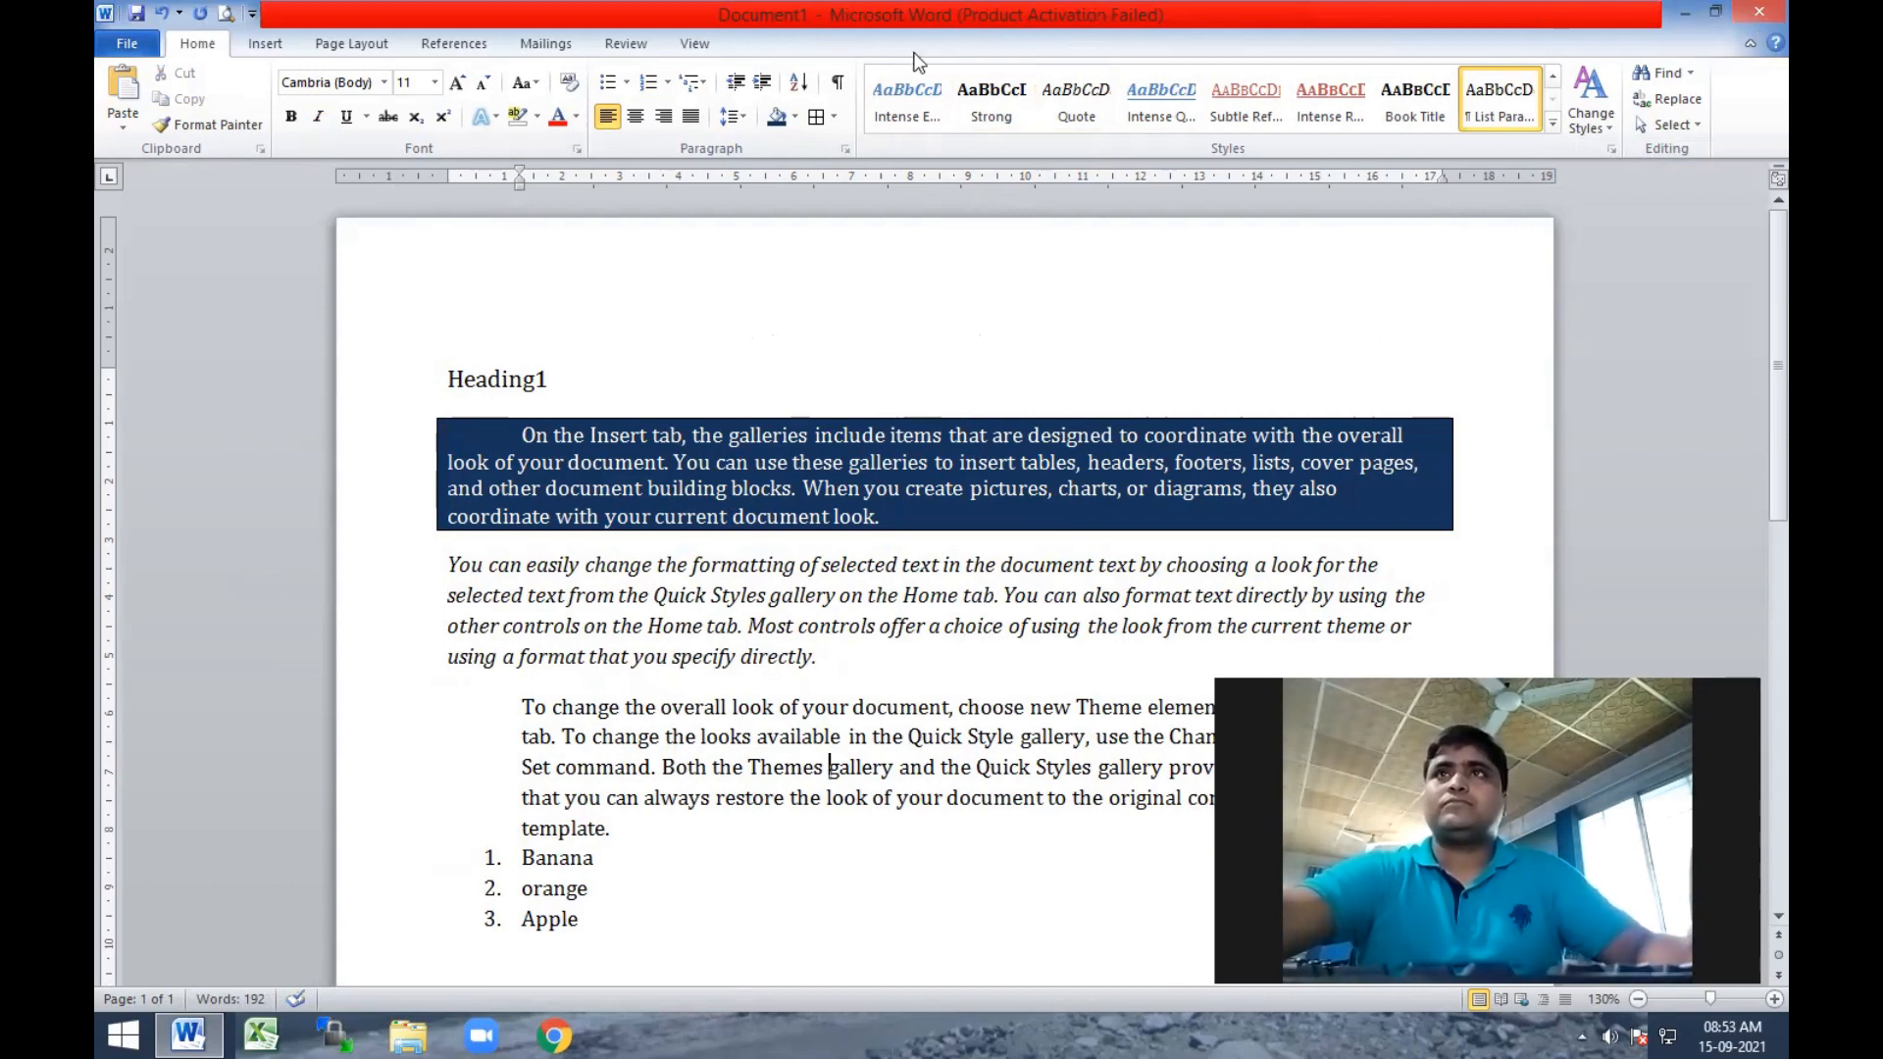
pyautogui.rightClick(830, 429)
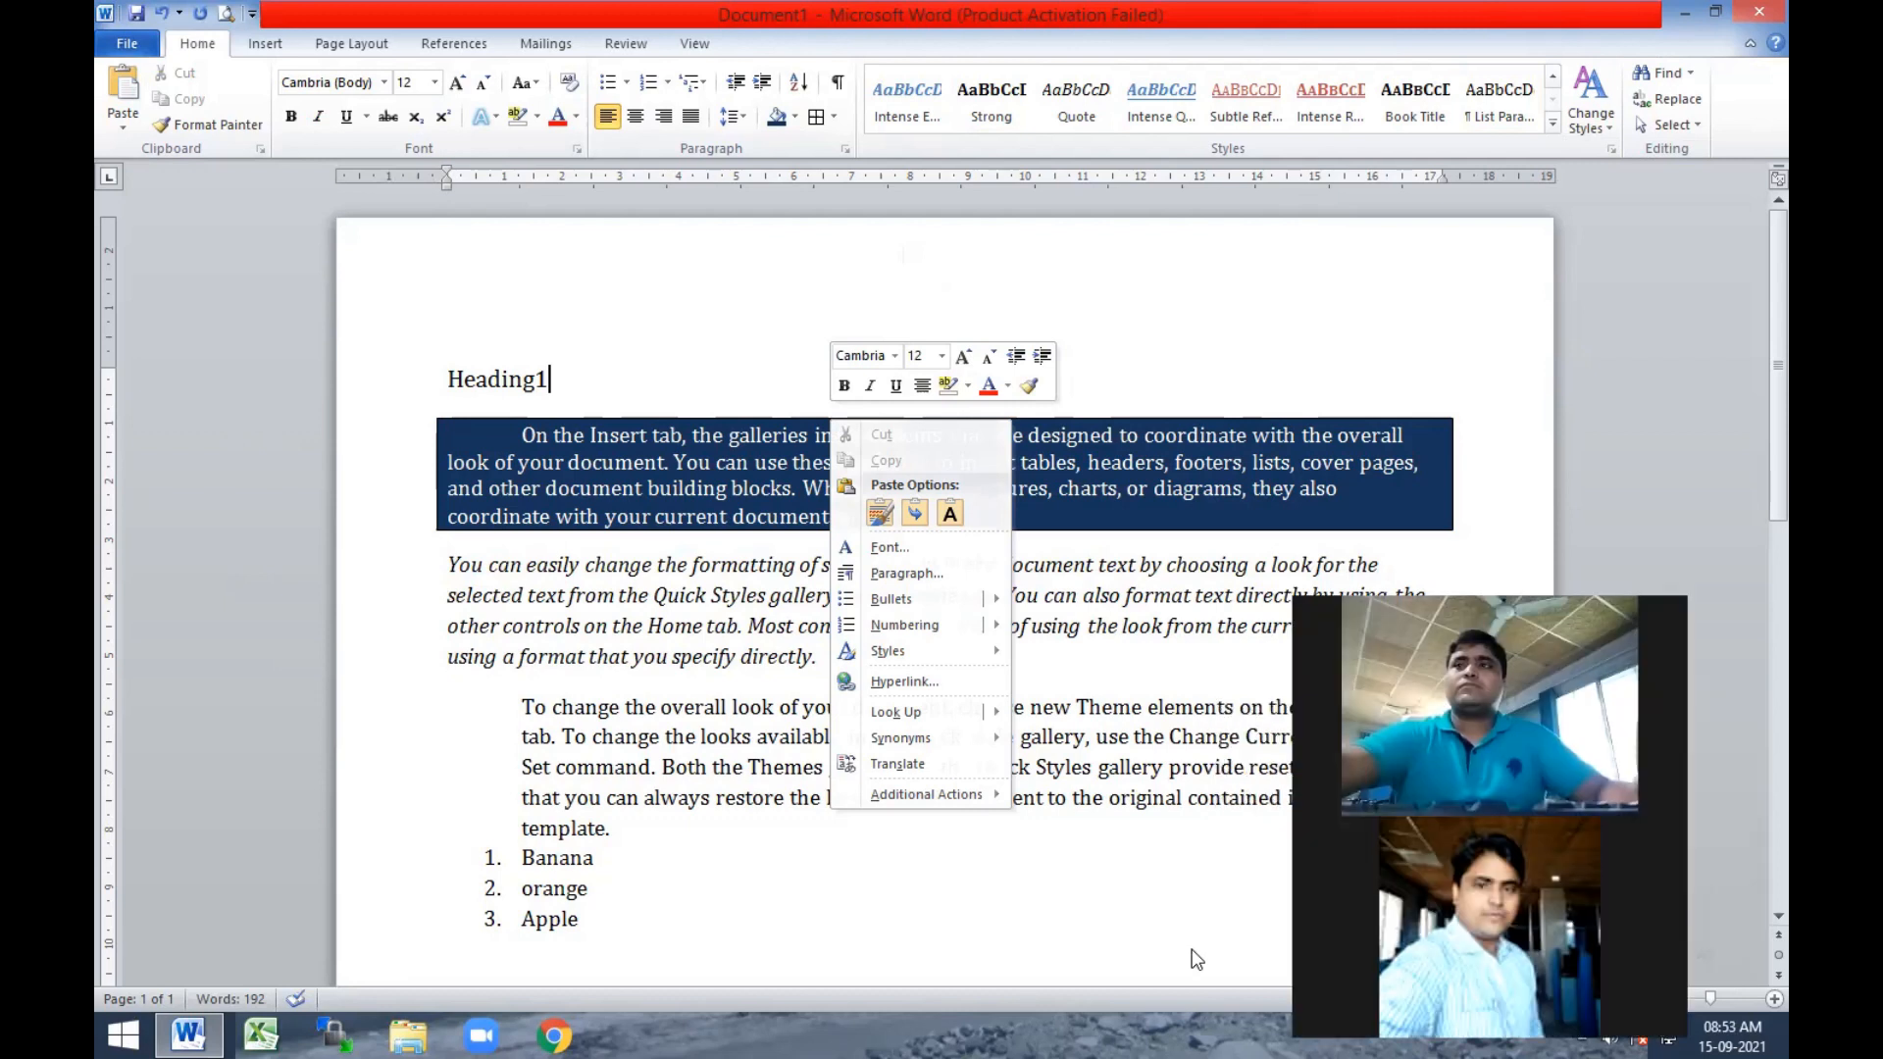
pyautogui.click(859, 8)
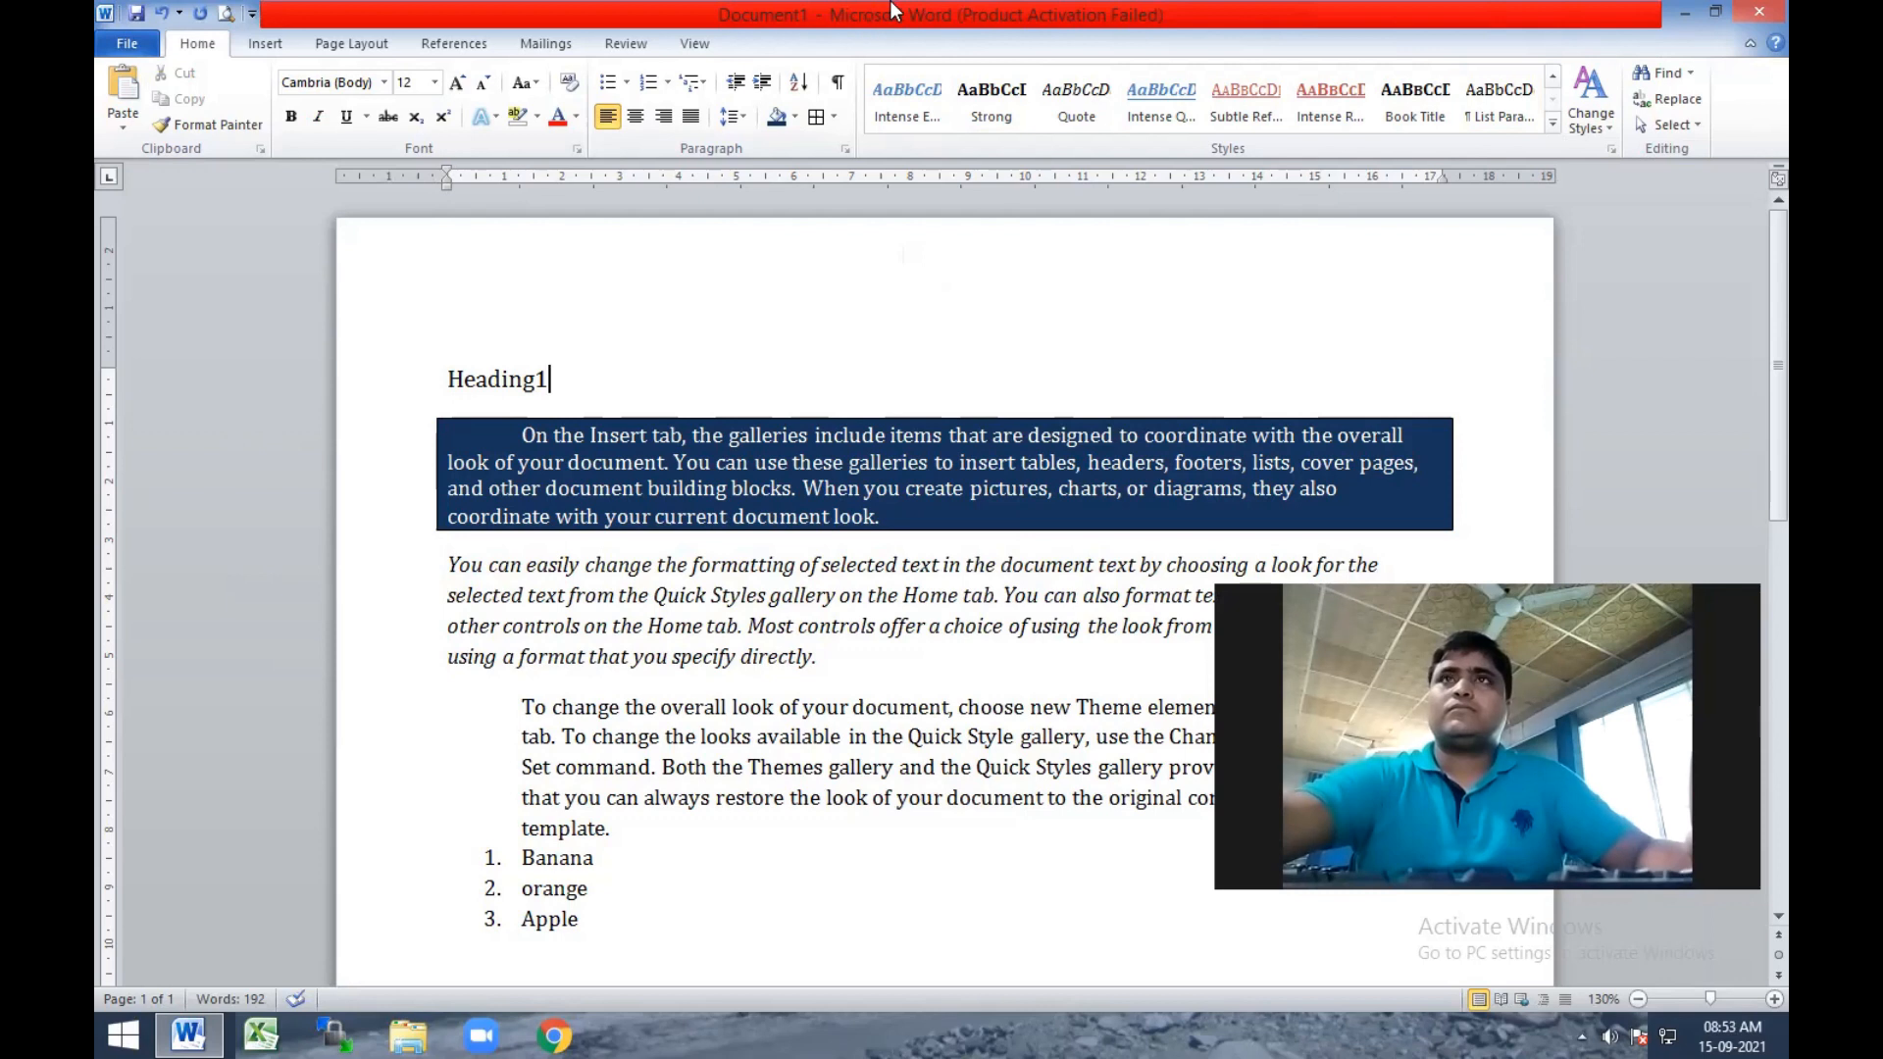